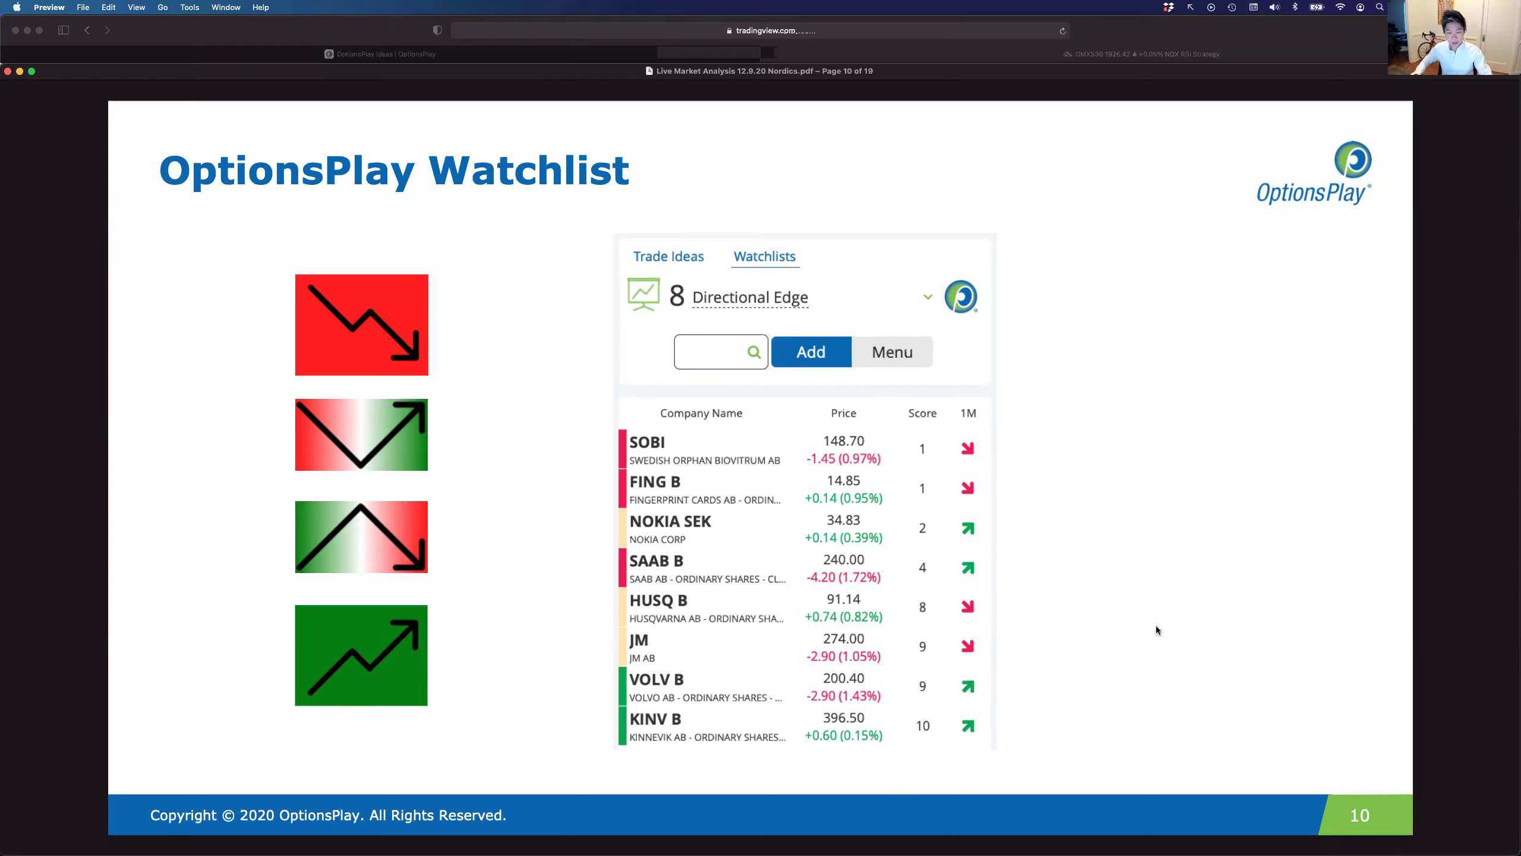
Point arrows at the 1M trend indicators of NOKIA SEK and JM in the slide's Directional Edge watchlist
{"action": "left_click_drag", "start_coordinate": [1007, 519], "coordinate": [989, 530]}
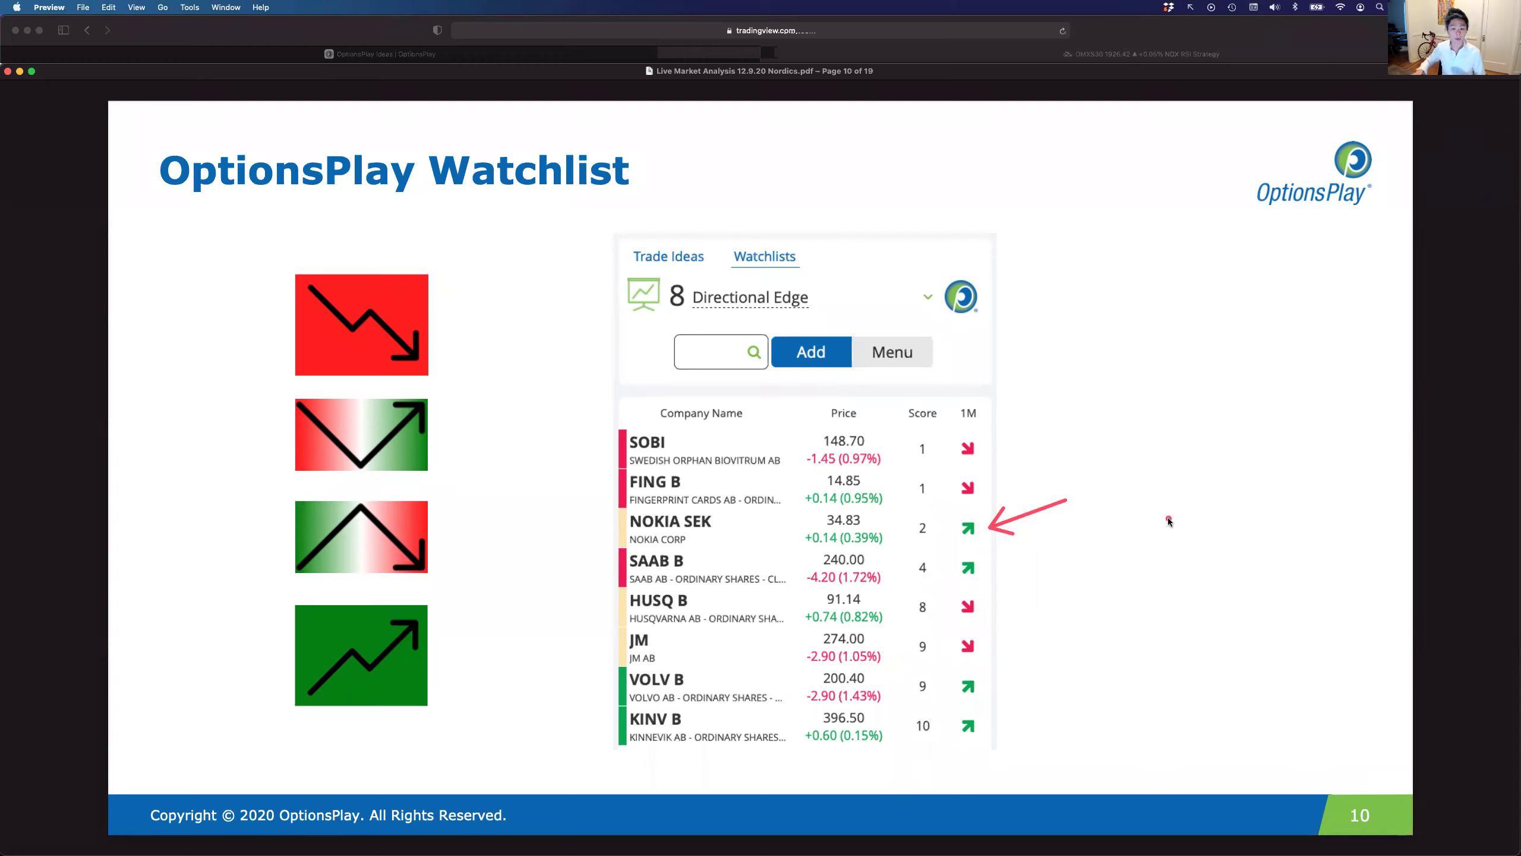
{"action": "left_click_drag", "start_coordinate": [1070, 625], "coordinate": [994, 647]}
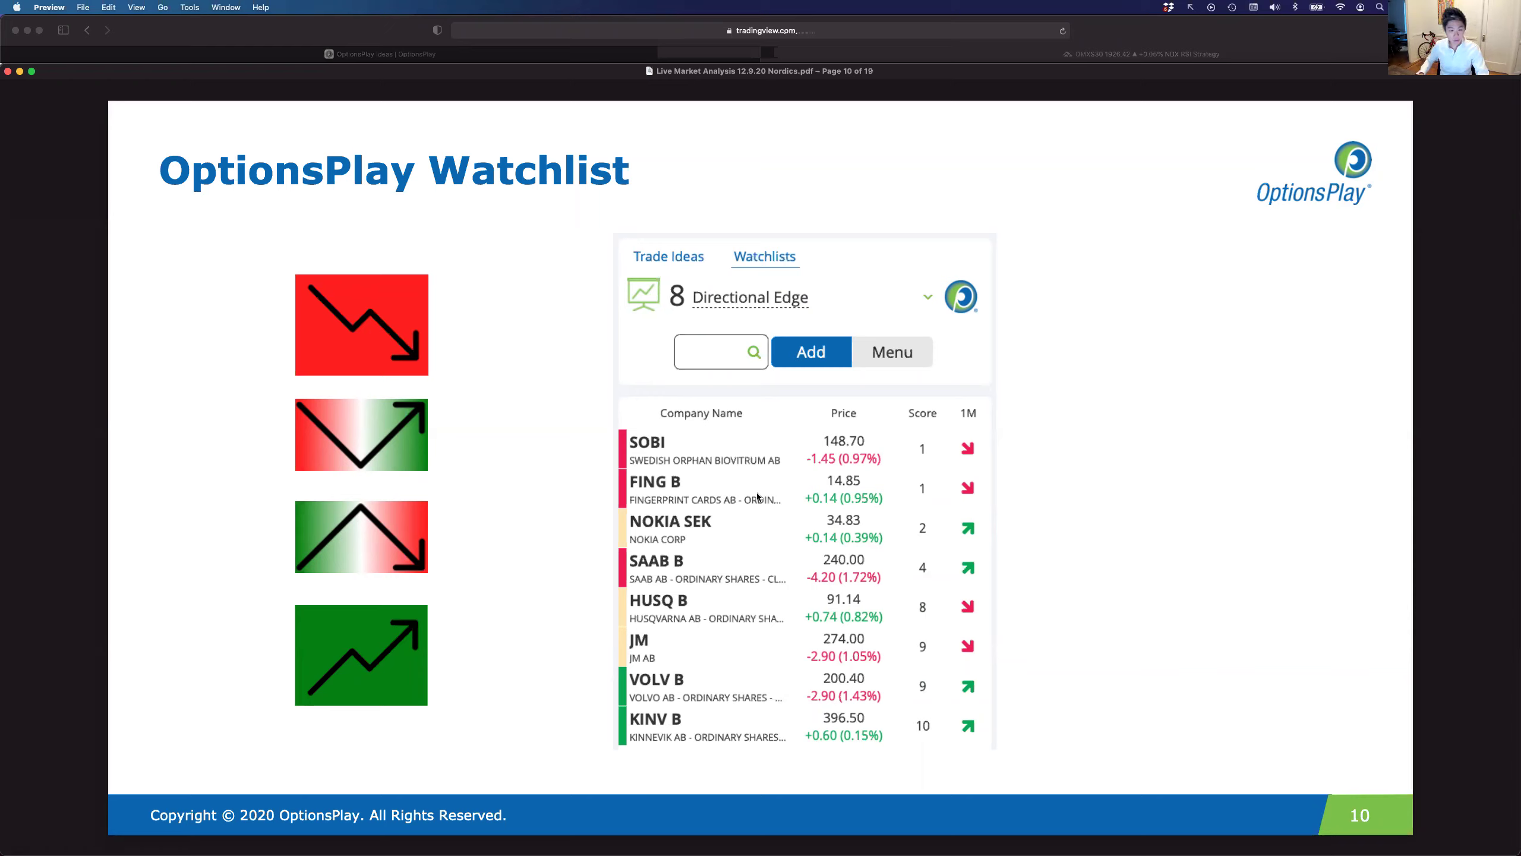
Point arrows at the colour bars of SOBI, FING B, VOLV B and KINV B, clear them, and mark the rows between
{"action": "left_click_drag", "start_coordinate": [539, 451], "coordinate": [620, 448]}
{"action": "left_click_drag", "start_coordinate": [542, 490], "coordinate": [621, 488]}
{"action": "left_click_drag", "start_coordinate": [533, 689], "coordinate": [618, 683]}
{"action": "left_click_drag", "start_coordinate": [533, 722], "coordinate": [619, 723]}
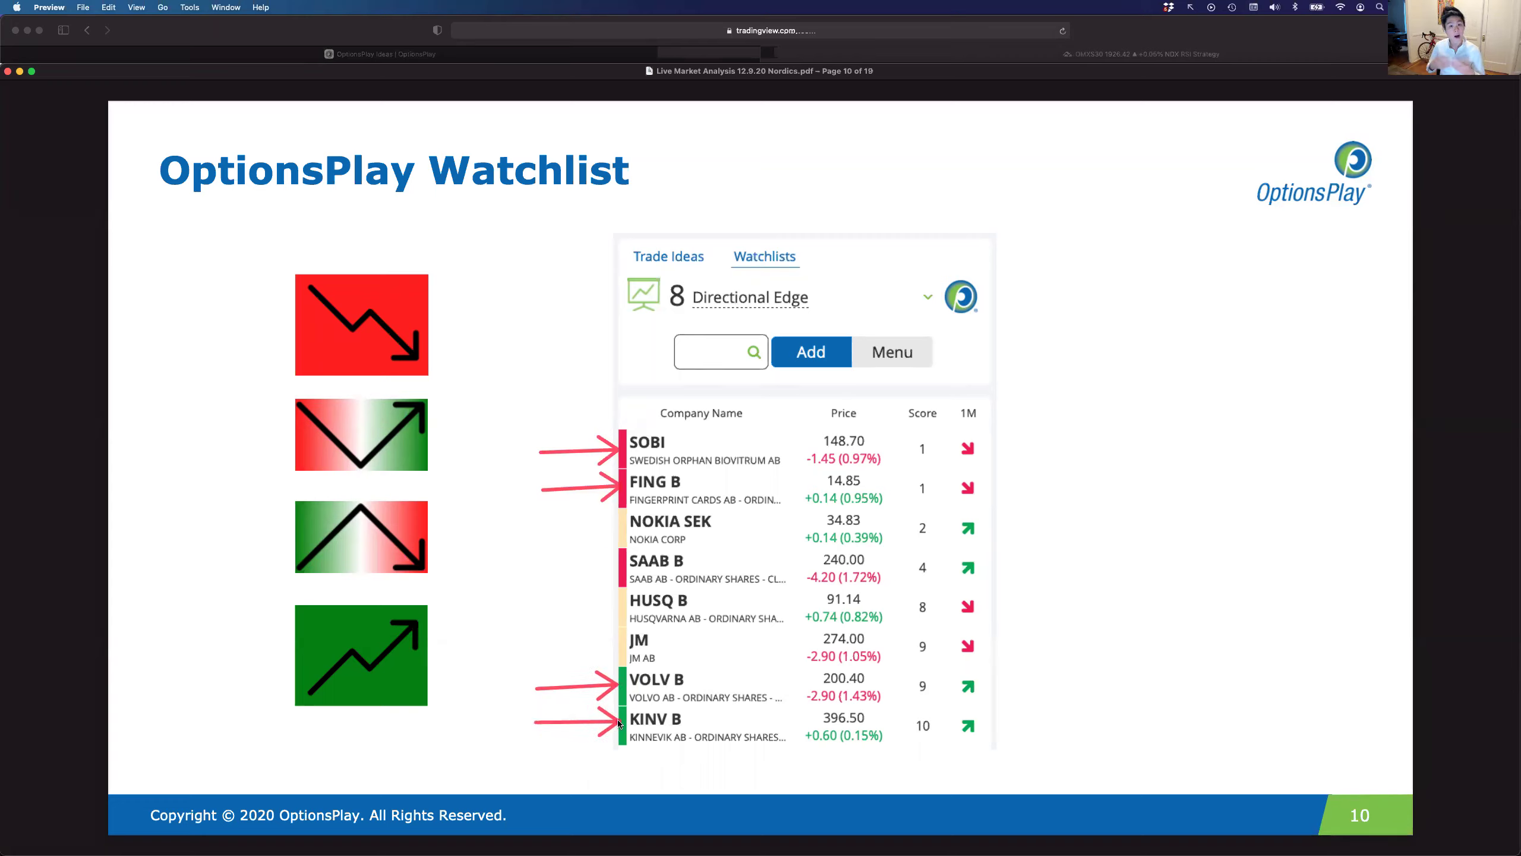
{"action": "key", "text": "Escape"}
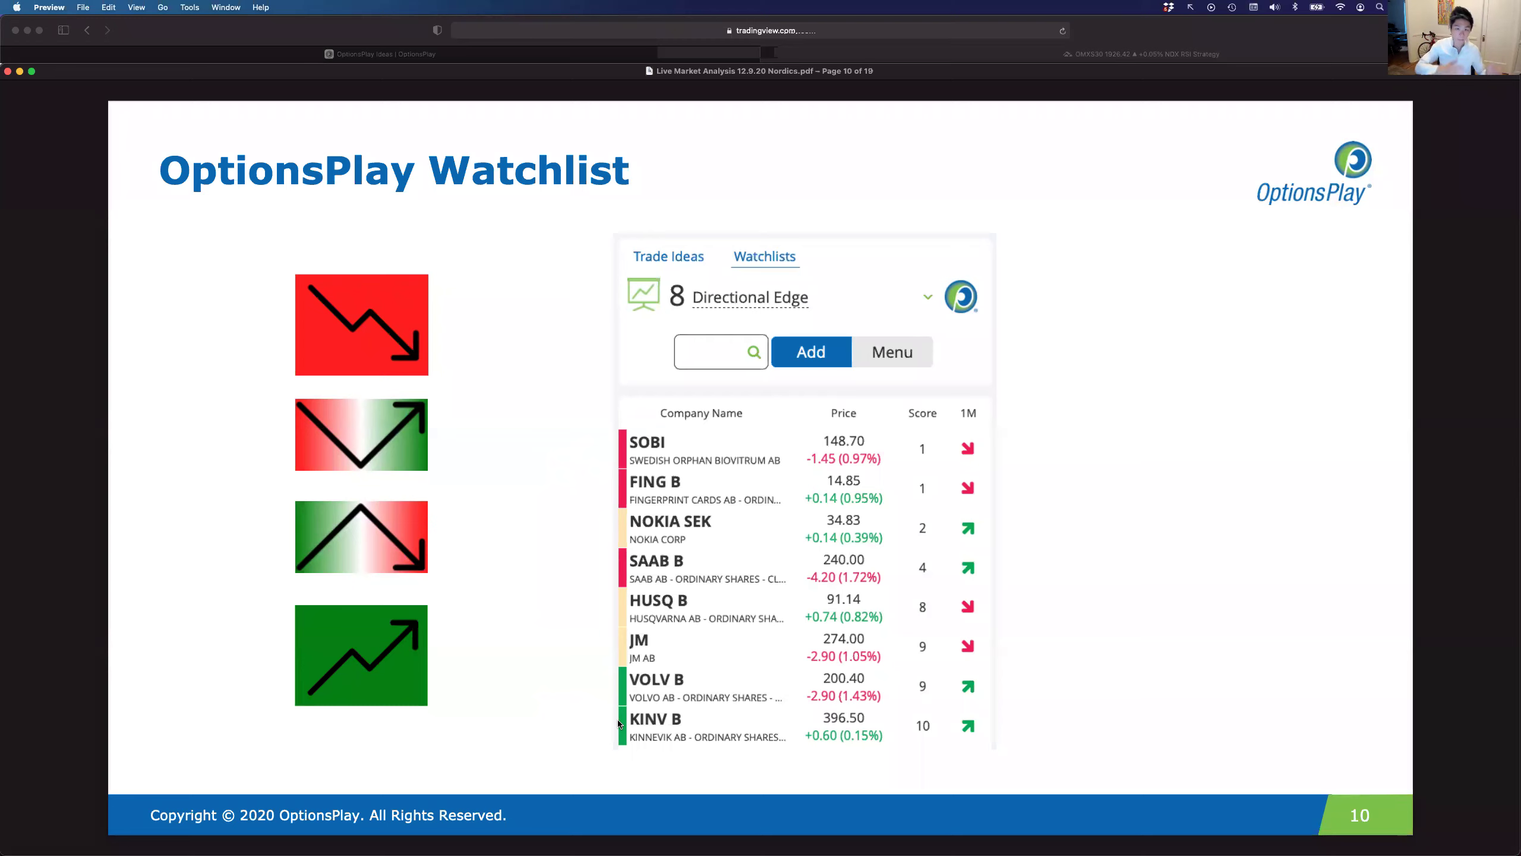
{"action": "mouse_move", "coordinate": [561, 532]}
{"action": "left_mouse_down"}
{"action": "mouse_move", "coordinate": [618, 529]}
{"action": "mouse_move", "coordinate": [593, 564]}
{"action": "mouse_move", "coordinate": [619, 562]}
{"action": "left_mouse_up"}
{"action": "mouse_move", "coordinate": [569, 608]}
{"action": "left_mouse_down"}
{"action": "mouse_move", "coordinate": [625, 605]}
{"action": "mouse_move", "coordinate": [621, 643]}
{"action": "left_mouse_up"}
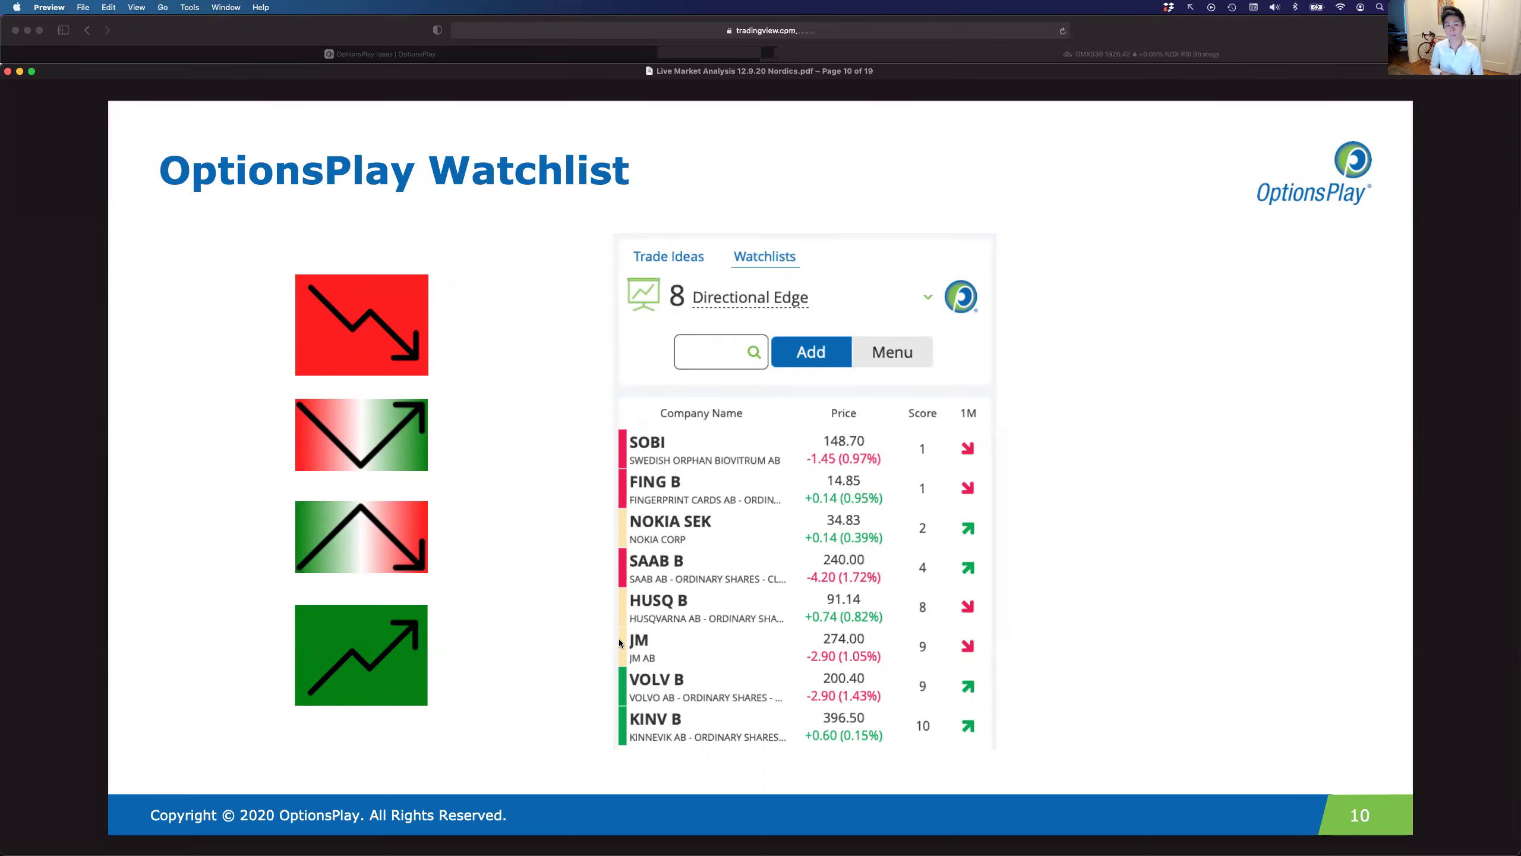
Switch to the OptionsPlay Ideas page in Safari and enlarge the page
{"action": "left_click", "coordinate": [442, 56]}
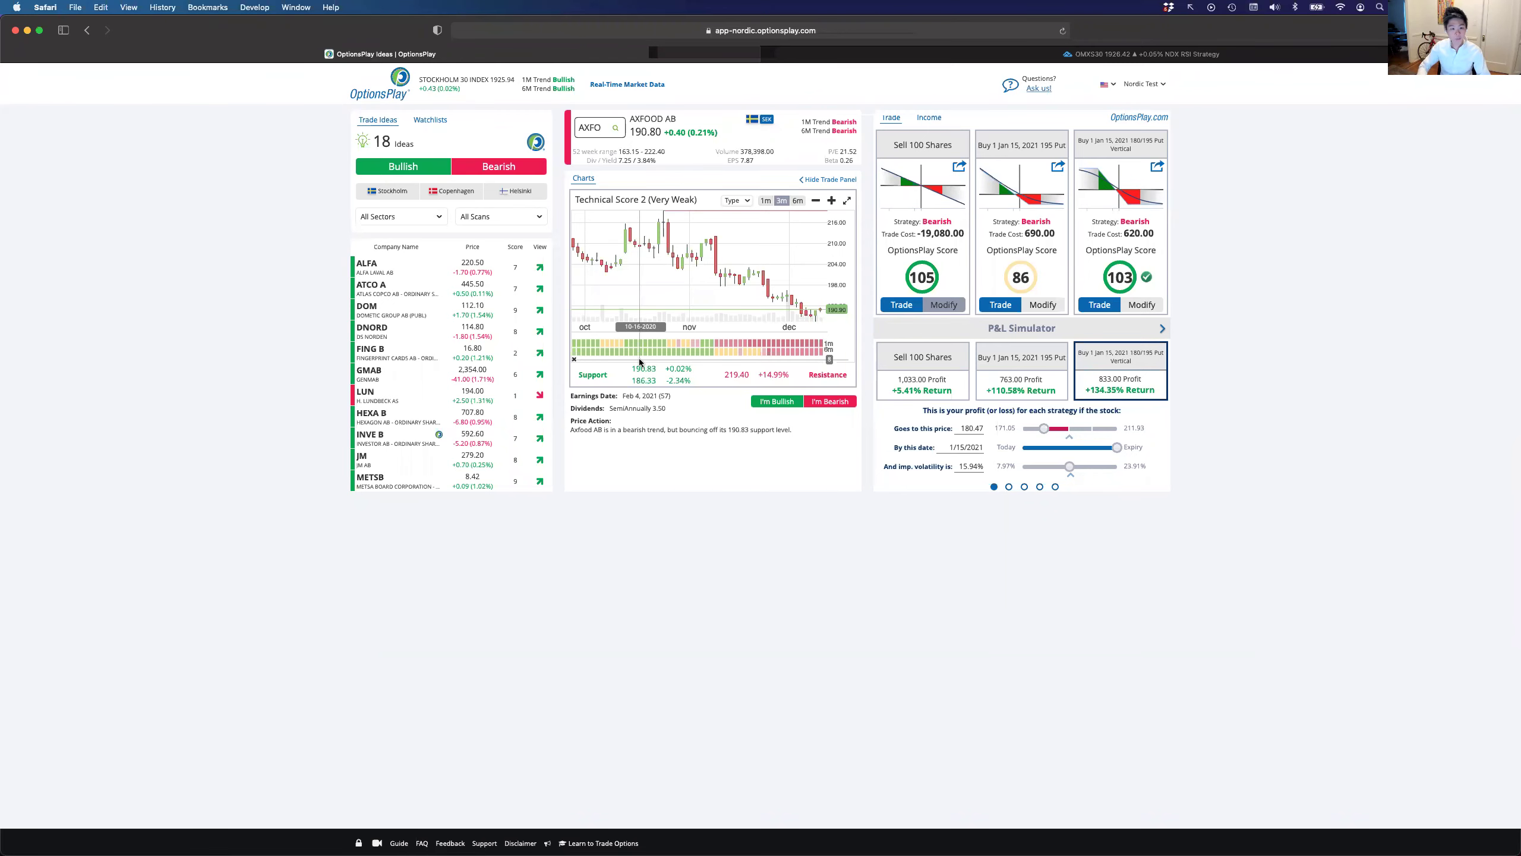
{"action": "key", "text": "super+plus"}
{"action": "key", "text": "super+plus"}
{"action": "key", "text": "super+plus"}
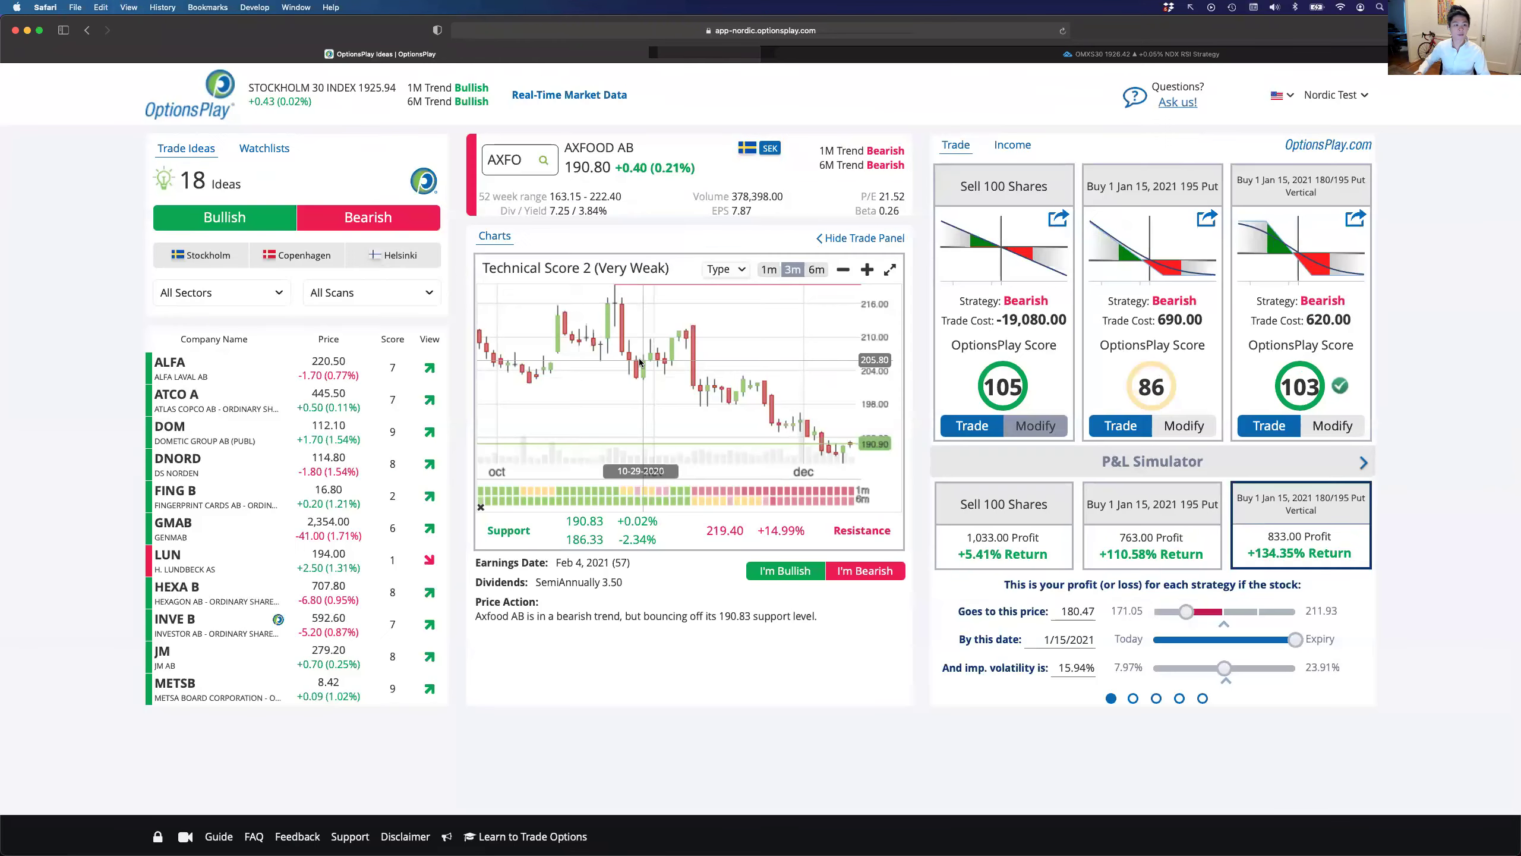
Open the Swedish Derivatives watchlist and sort its stocks by ascending score
{"action": "left_click", "coordinate": [277, 152]}
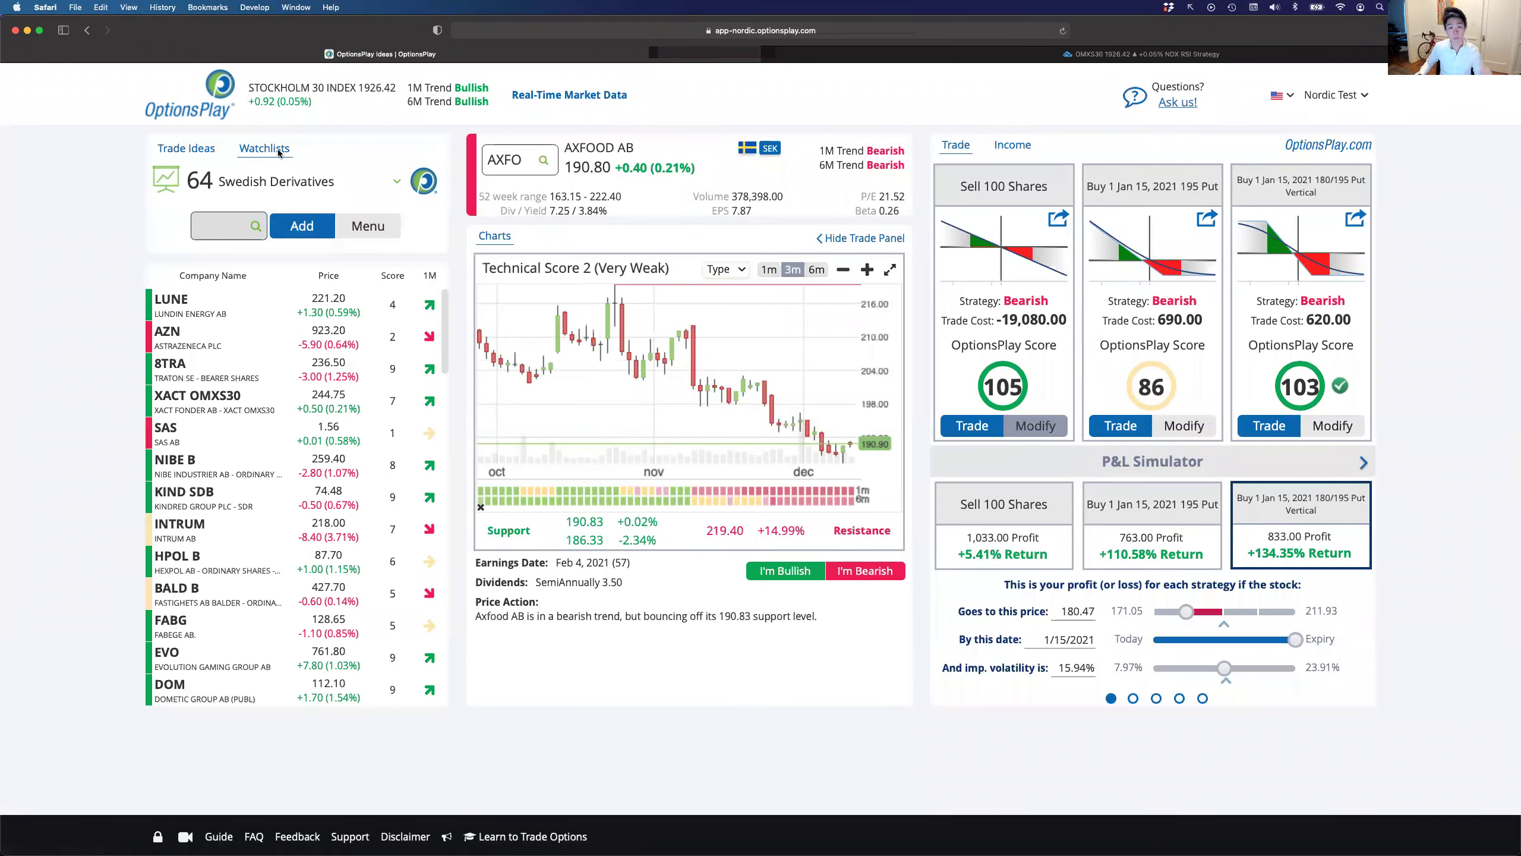
{"action": "left_click", "coordinate": [396, 182]}
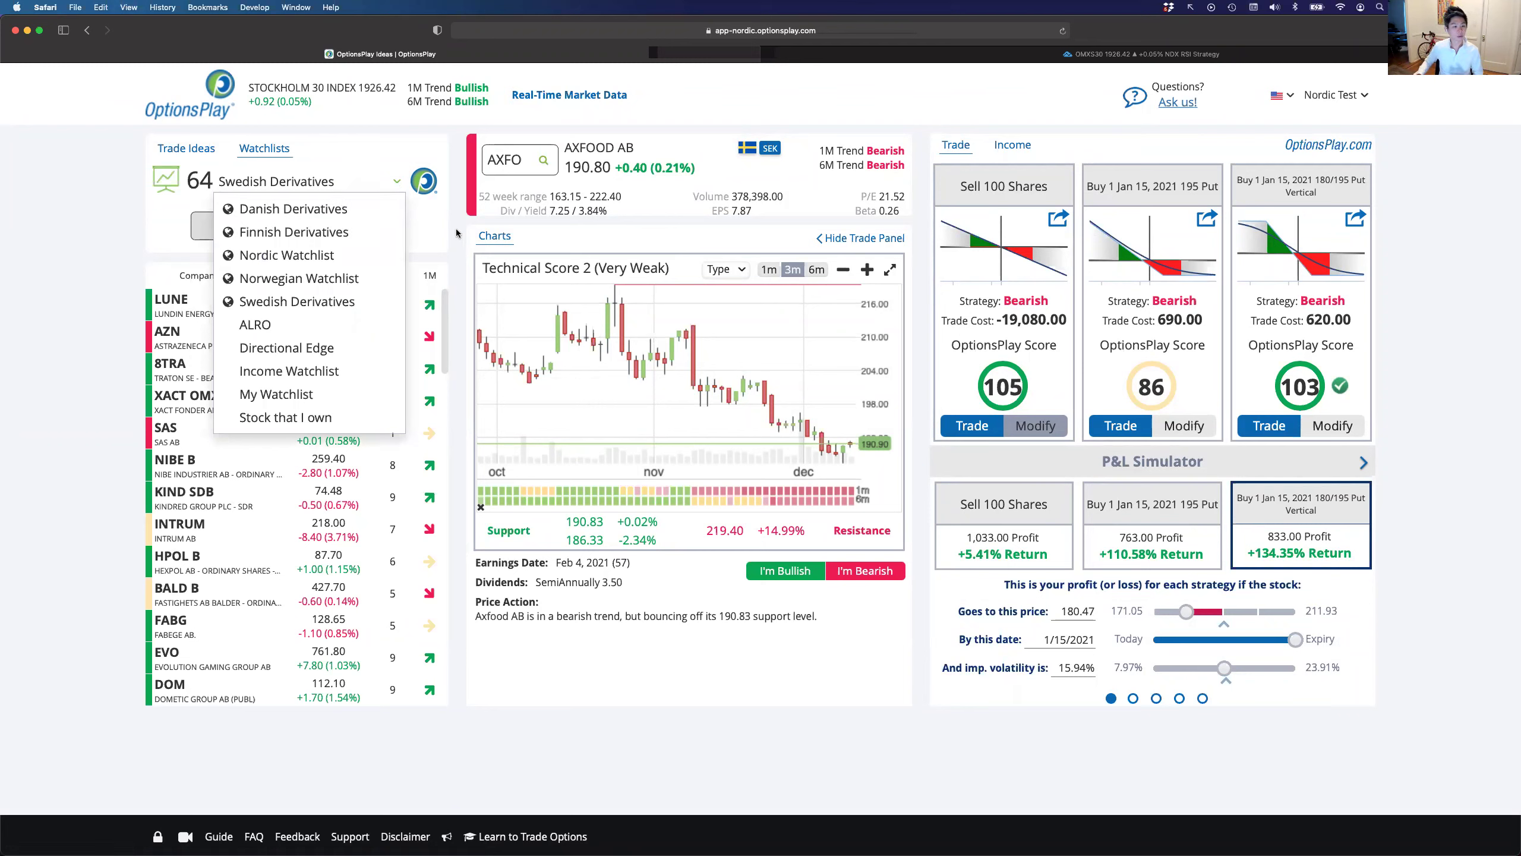
{"action": "left_click", "coordinate": [296, 301]}
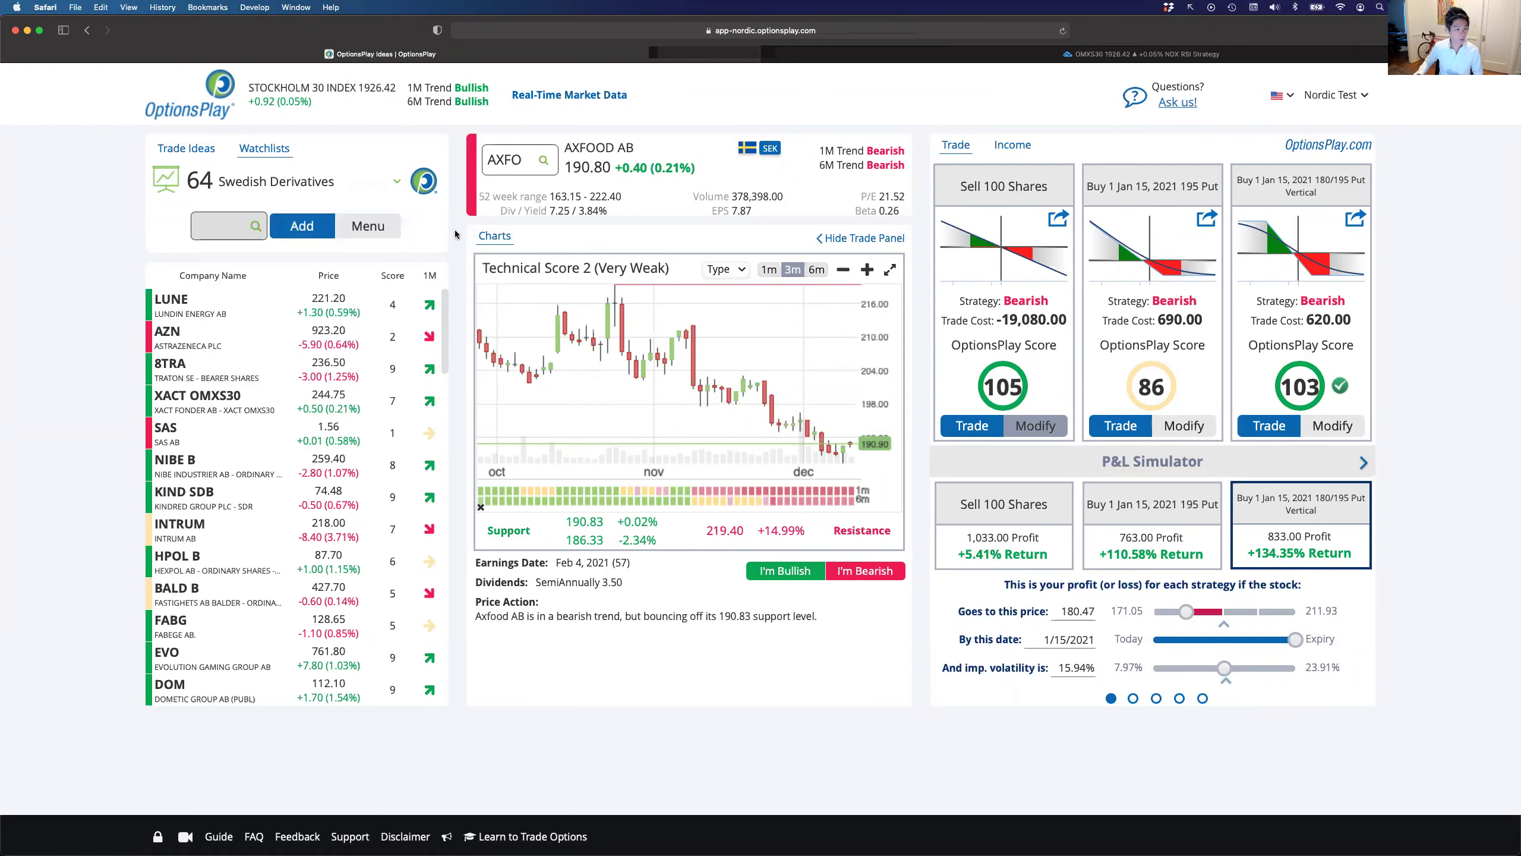
{"action": "left_click", "coordinate": [395, 278]}
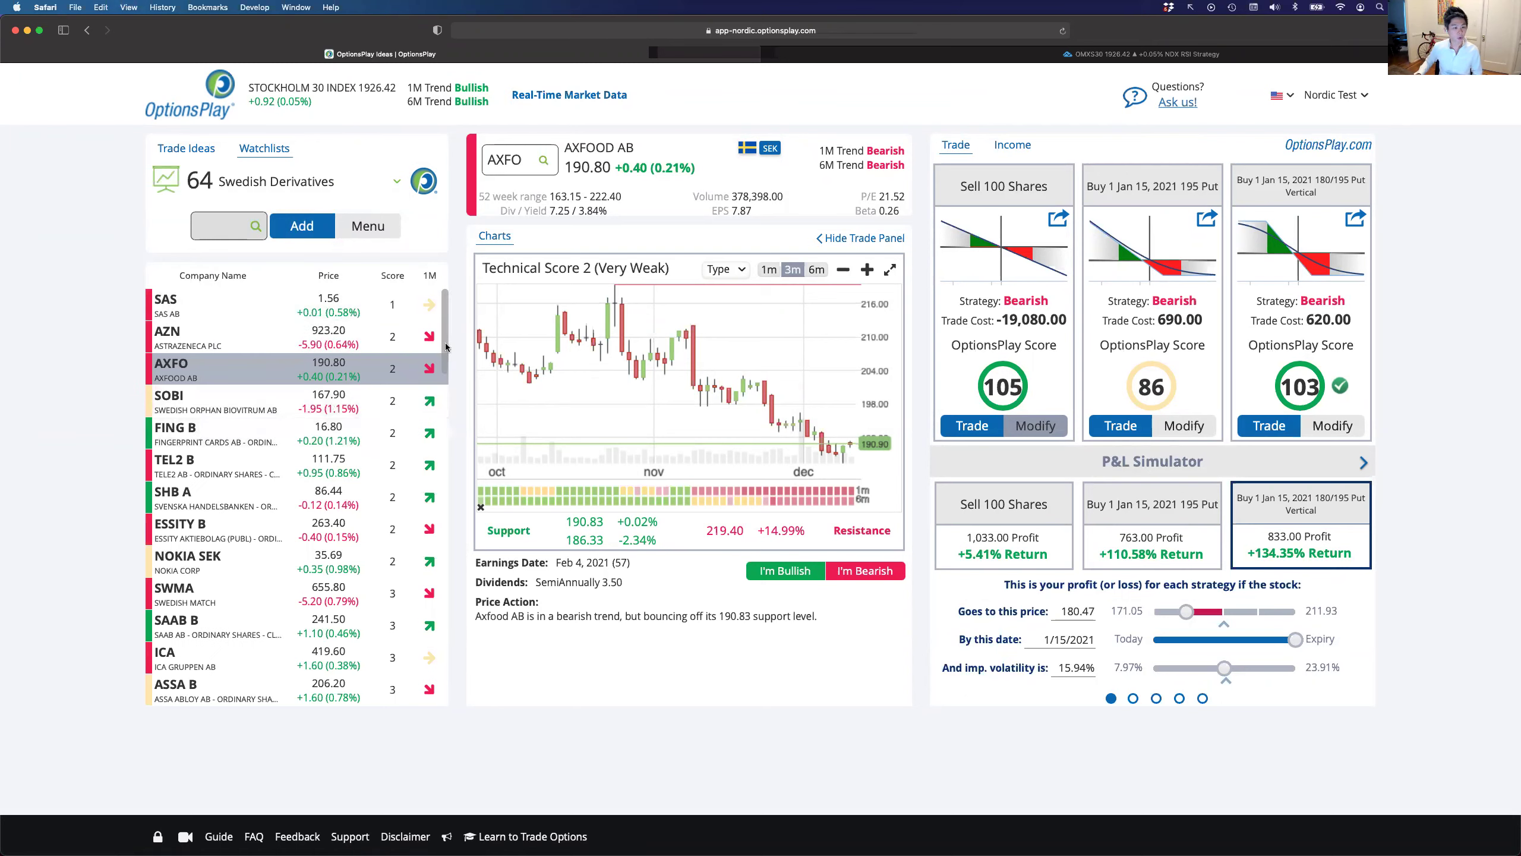
Mark SAS, AZN and AXFO at the low-score end of the watchlist with arrows
{"action": "scroll", "coordinate": [444, 358], "scroll_direction": "down", "scroll_amount": 2}
{"action": "scroll", "coordinate": [444, 358], "scroll_direction": "up", "scroll_amount": 2}
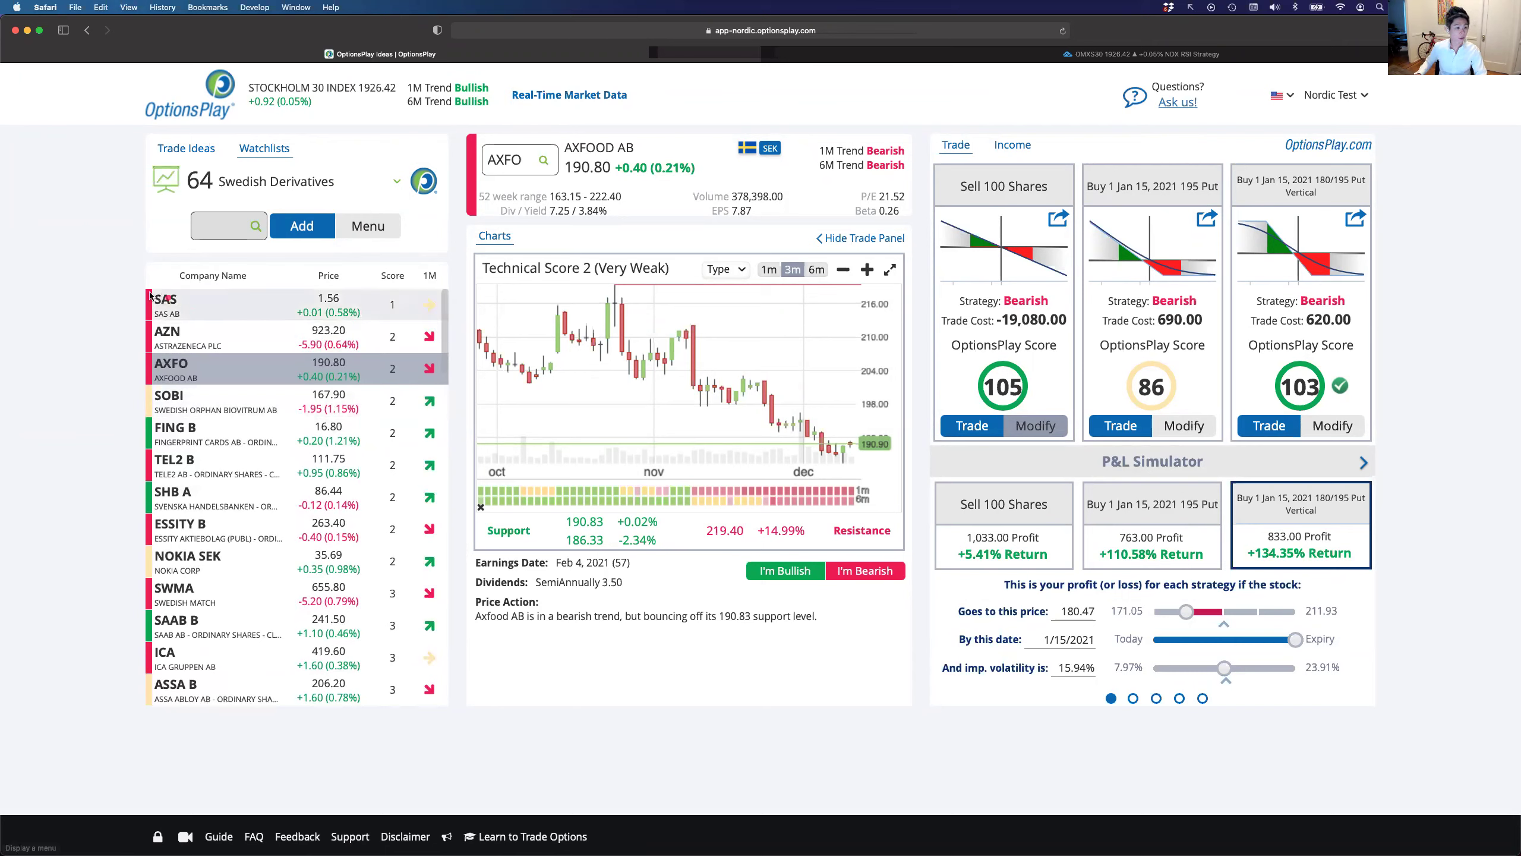
{"action": "mouse_move", "coordinate": [102, 307]}
{"action": "left_mouse_down"}
{"action": "mouse_move", "coordinate": [146, 304]}
{"action": "mouse_move", "coordinate": [130, 369]}
{"action": "mouse_move", "coordinate": [150, 369]}
{"action": "left_mouse_up"}
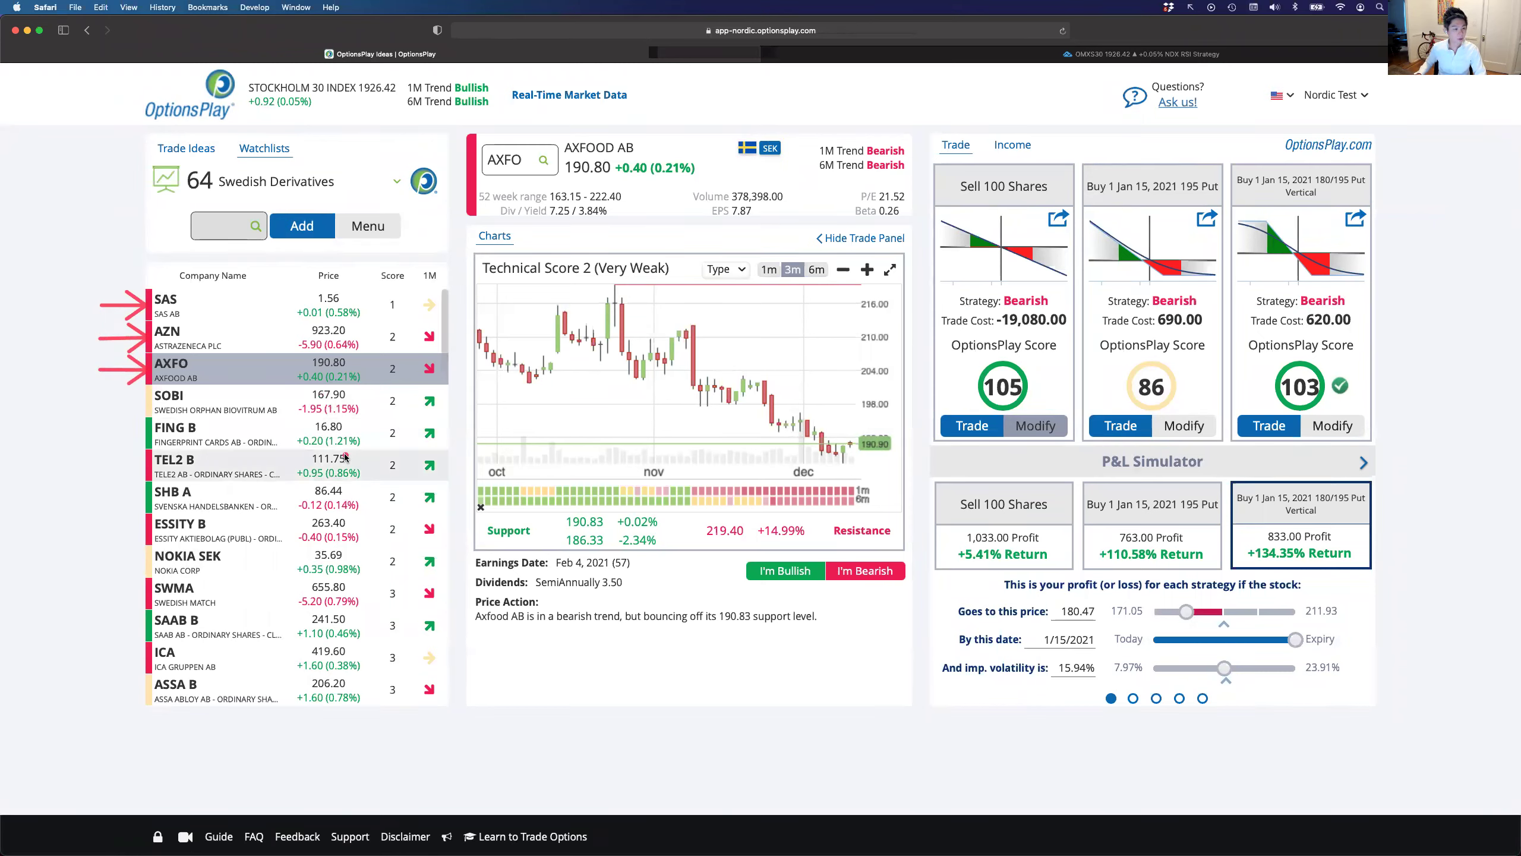
Mark TIGO SDB, LUMI, KINV B, EVO, HM B and HUSQ B at the high-score end of the watchlist with arrows
{"action": "scroll", "coordinate": [346, 458], "scroll_direction": "down", "scroll_amount": 15}
{"action": "scroll", "coordinate": [346, 458], "scroll_direction": "down", "scroll_amount": 5}
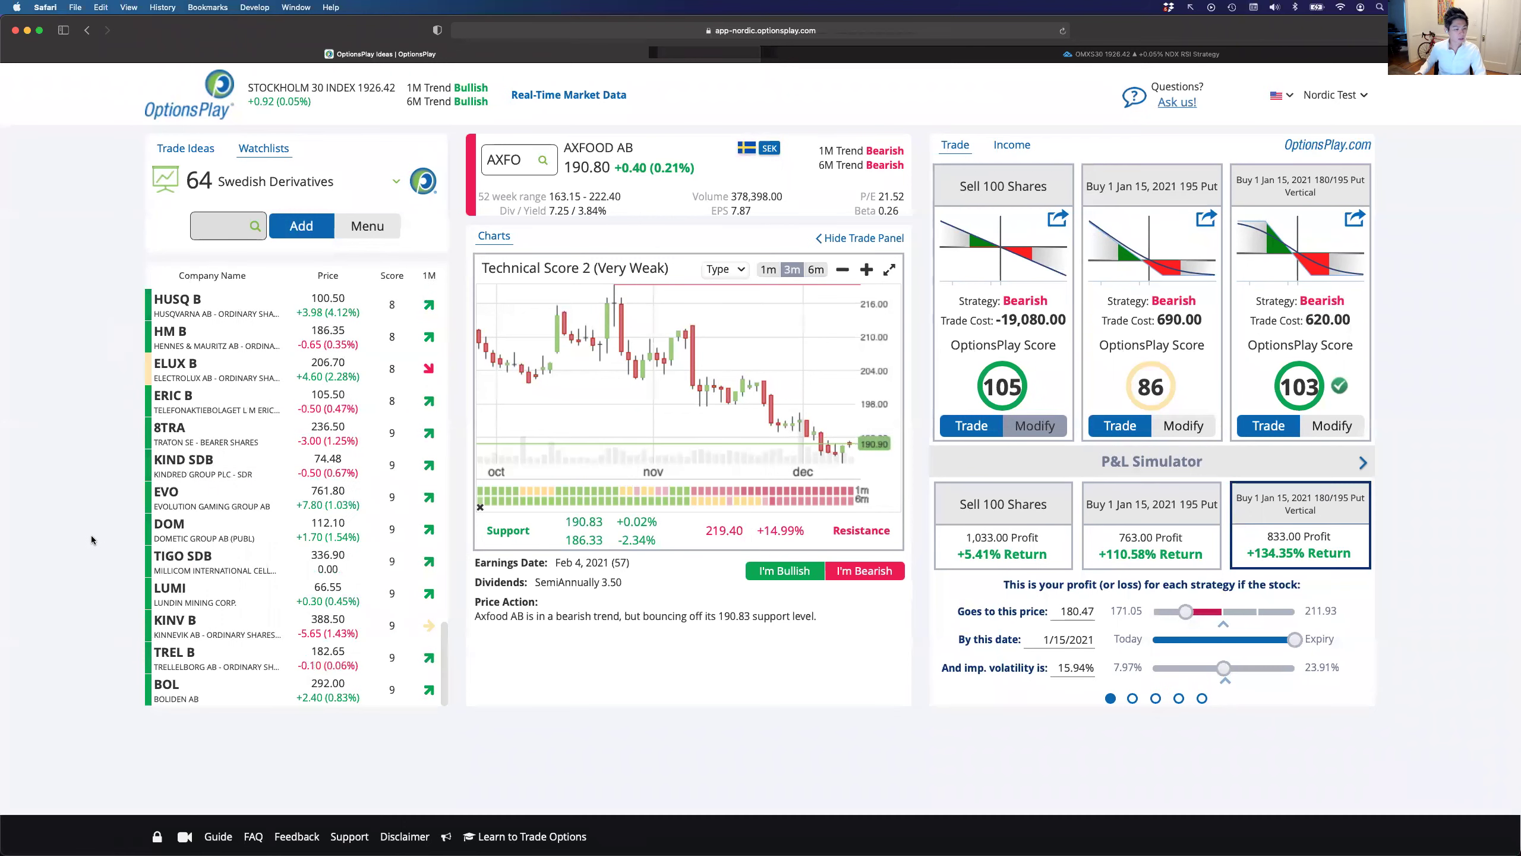
{"action": "mouse_move", "coordinate": [90, 563]}
{"action": "left_mouse_down"}
{"action": "mouse_move", "coordinate": [145, 564]}
{"action": "mouse_move", "coordinate": [139, 599]}
{"action": "mouse_move", "coordinate": [82, 628]}
{"action": "mouse_move", "coordinate": [142, 625]}
{"action": "left_mouse_up"}
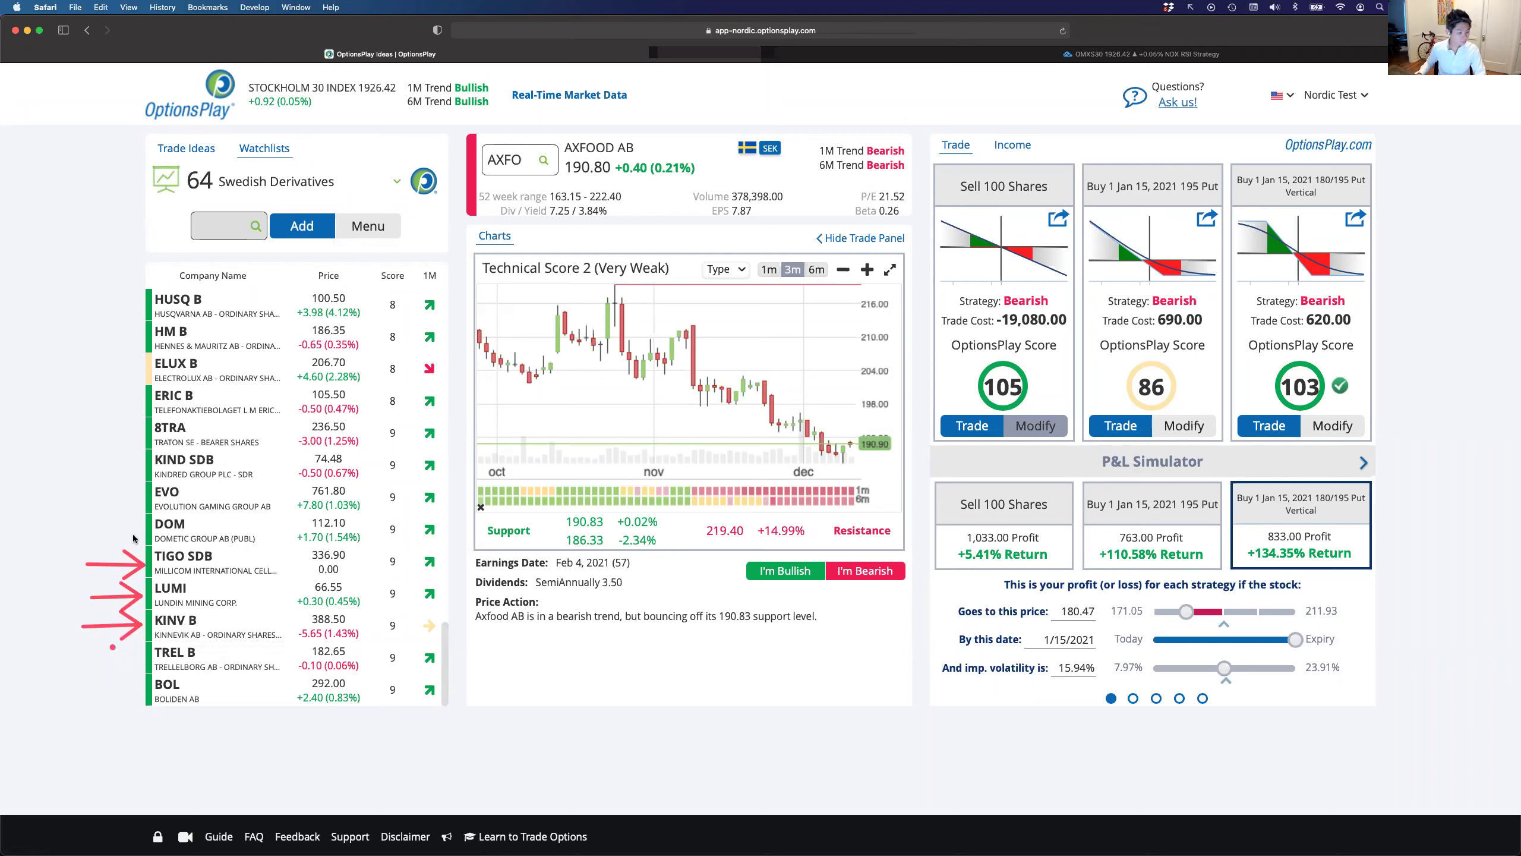
{"action": "left_click_drag", "start_coordinate": [94, 494], "coordinate": [143, 494]}
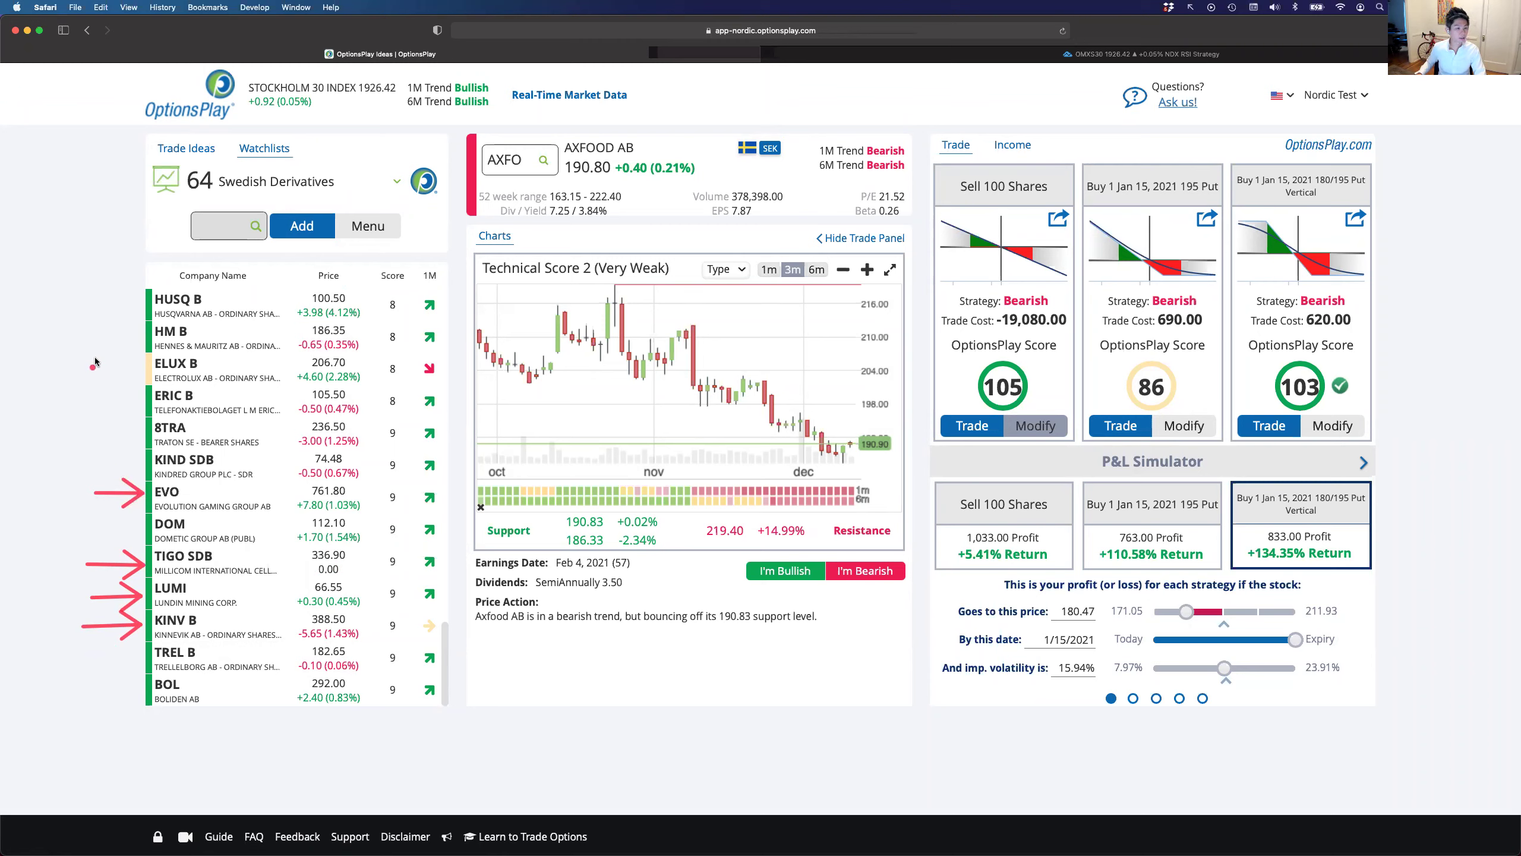
{"action": "mouse_move", "coordinate": [79, 340]}
{"action": "left_mouse_down"}
{"action": "mouse_move", "coordinate": [133, 339]}
{"action": "mouse_move", "coordinate": [119, 302]}
{"action": "mouse_move", "coordinate": [144, 302]}
{"action": "left_mouse_up"}
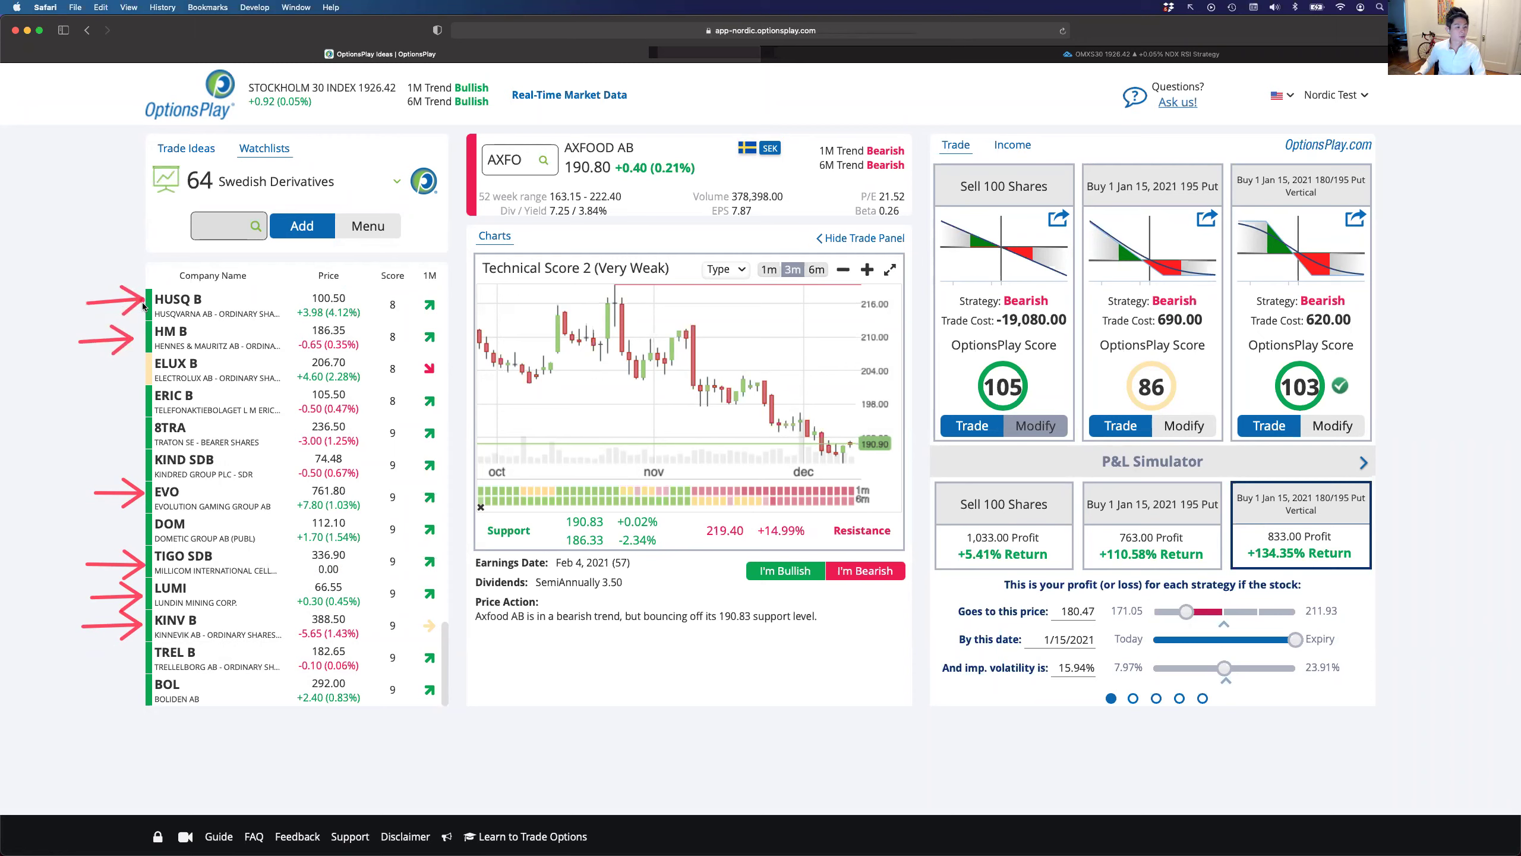
Open the HUSQ B chart and draw arrows along its long uptrend from June and the decline from October to December
{"action": "left_click", "coordinate": [228, 310]}
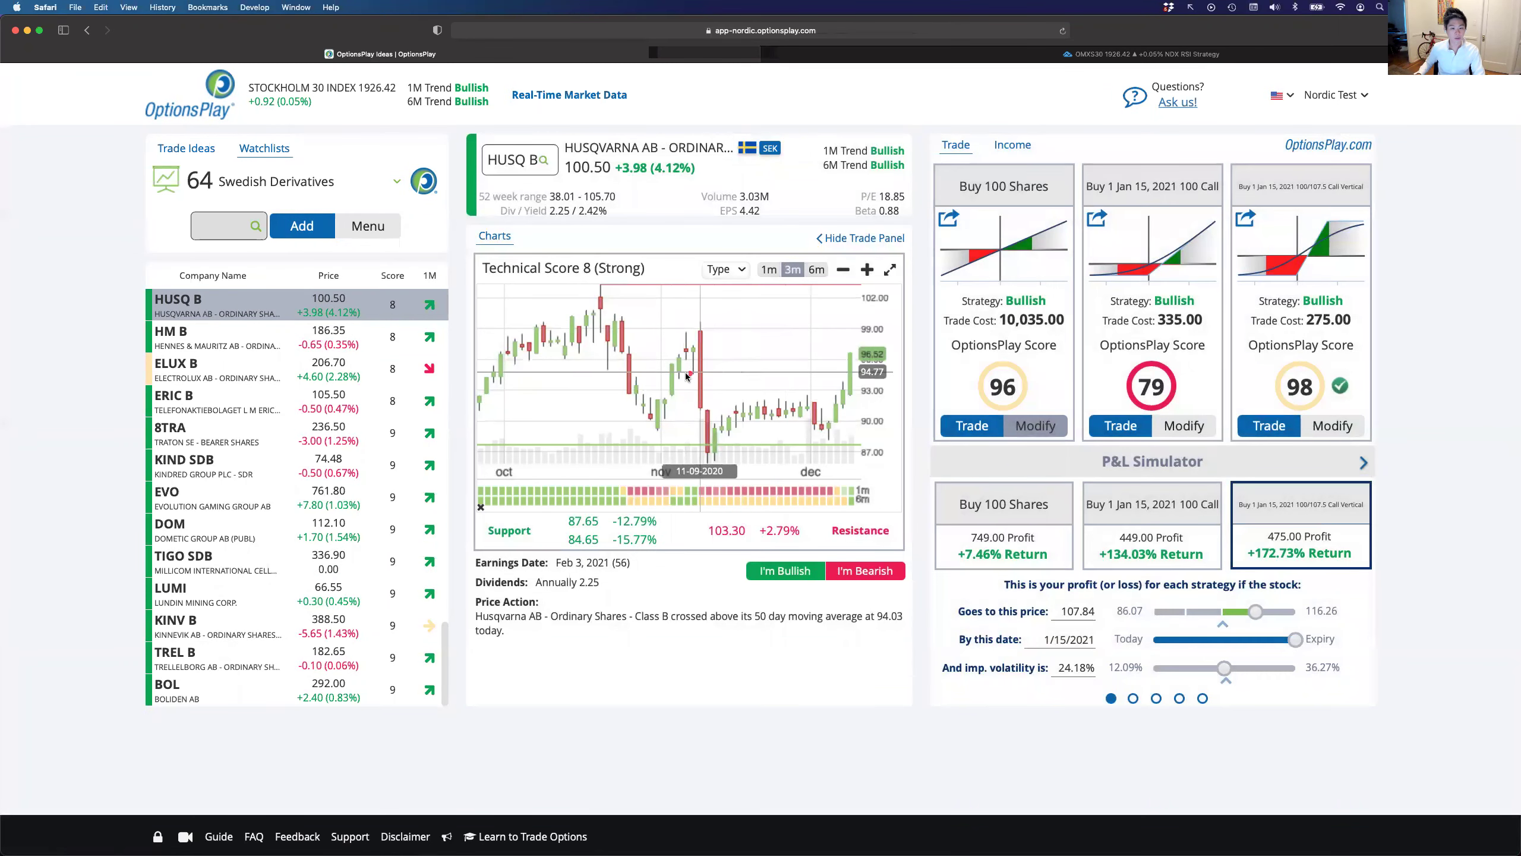
{"action": "left_click_drag", "start_coordinate": [607, 330], "coordinate": [764, 414]}
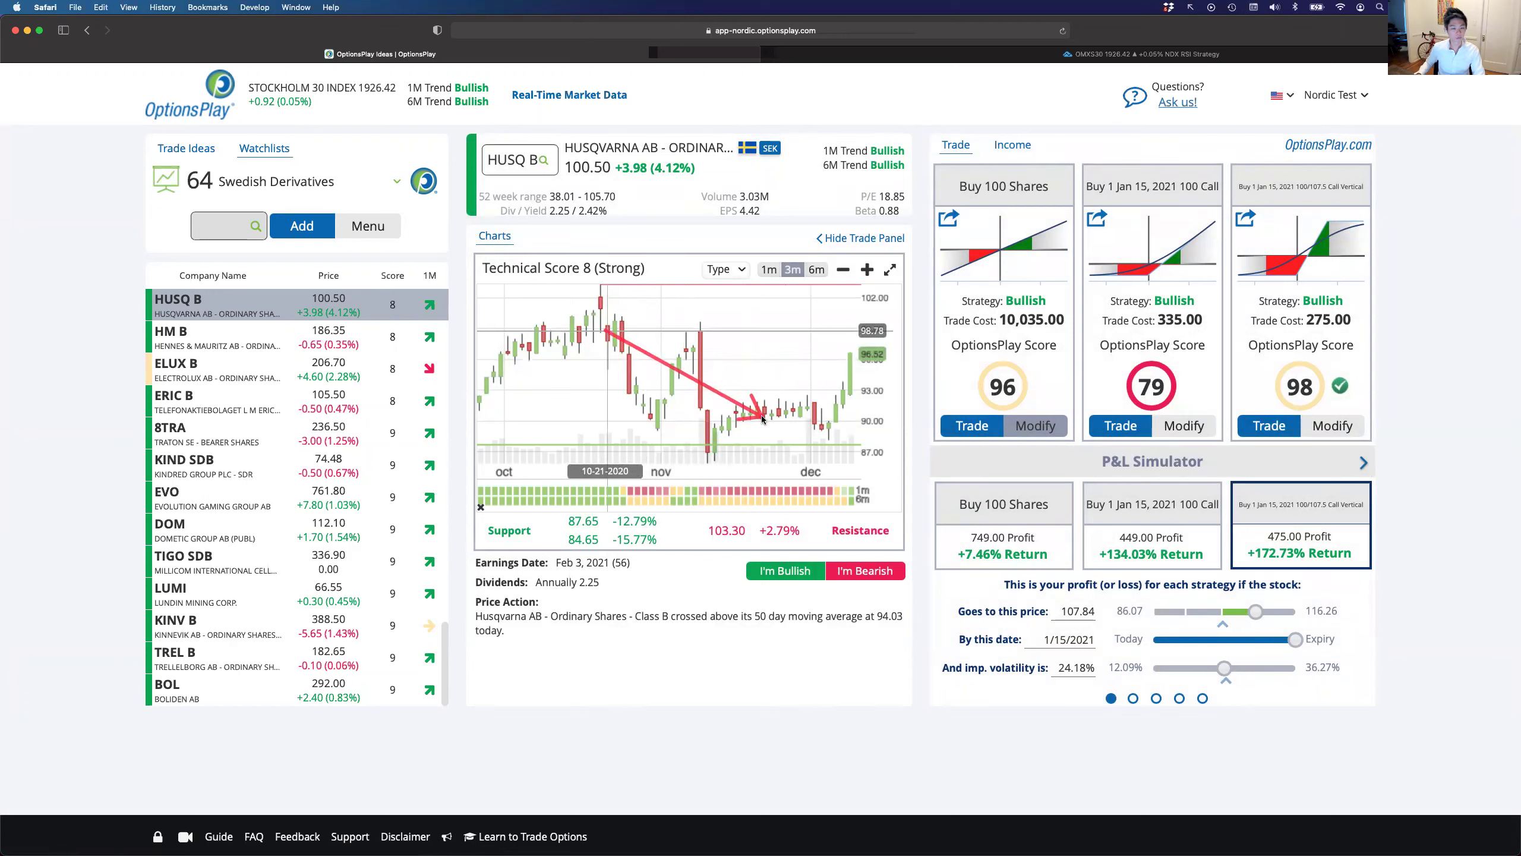
{"action": "left_click", "coordinate": [844, 270]}
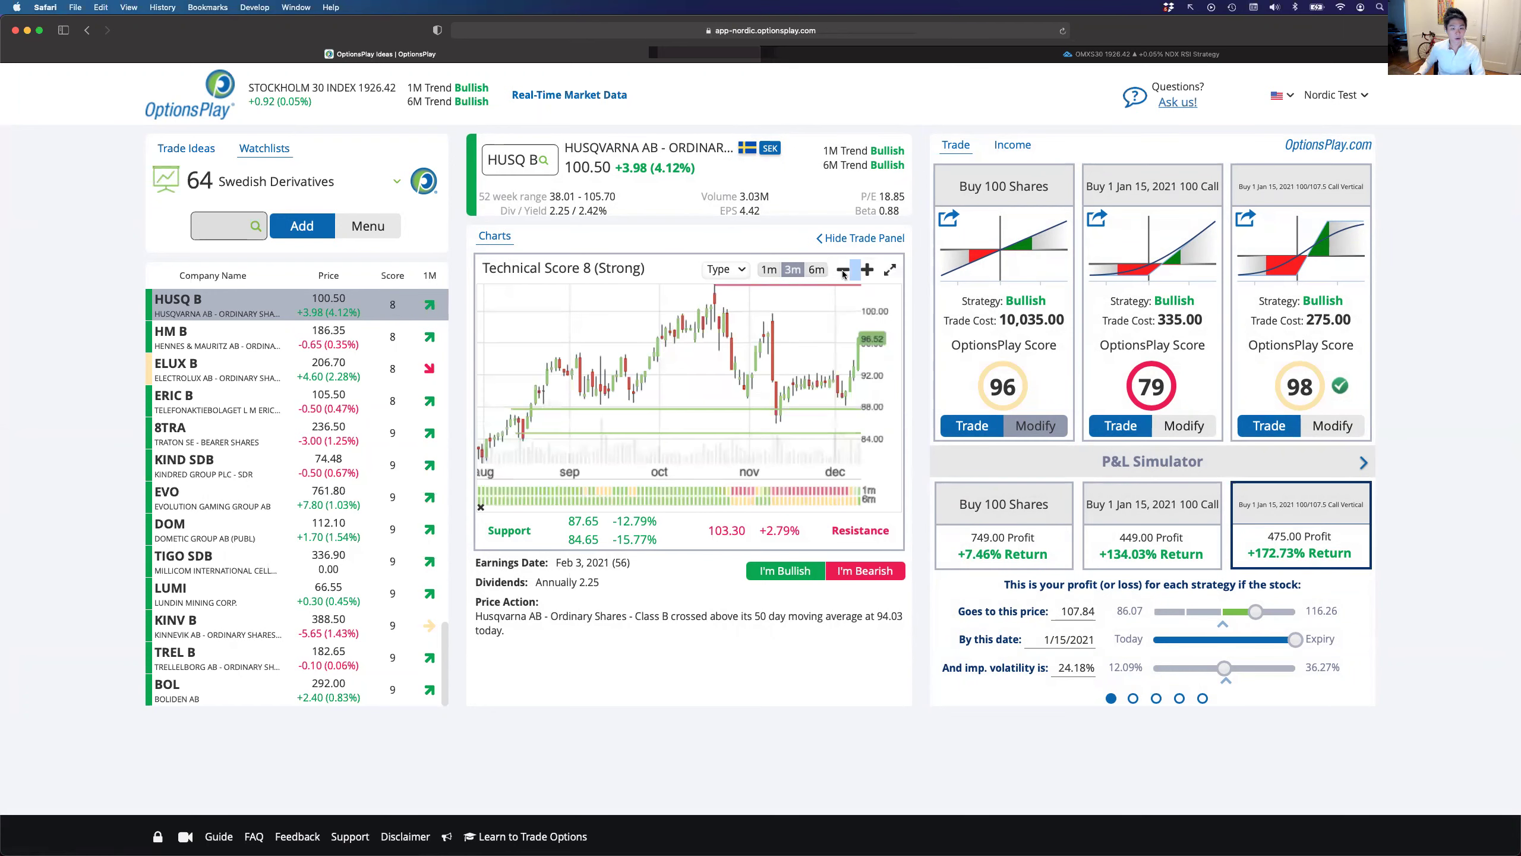
{"action": "left_click_drag", "start_coordinate": [551, 408], "coordinate": [777, 301]}
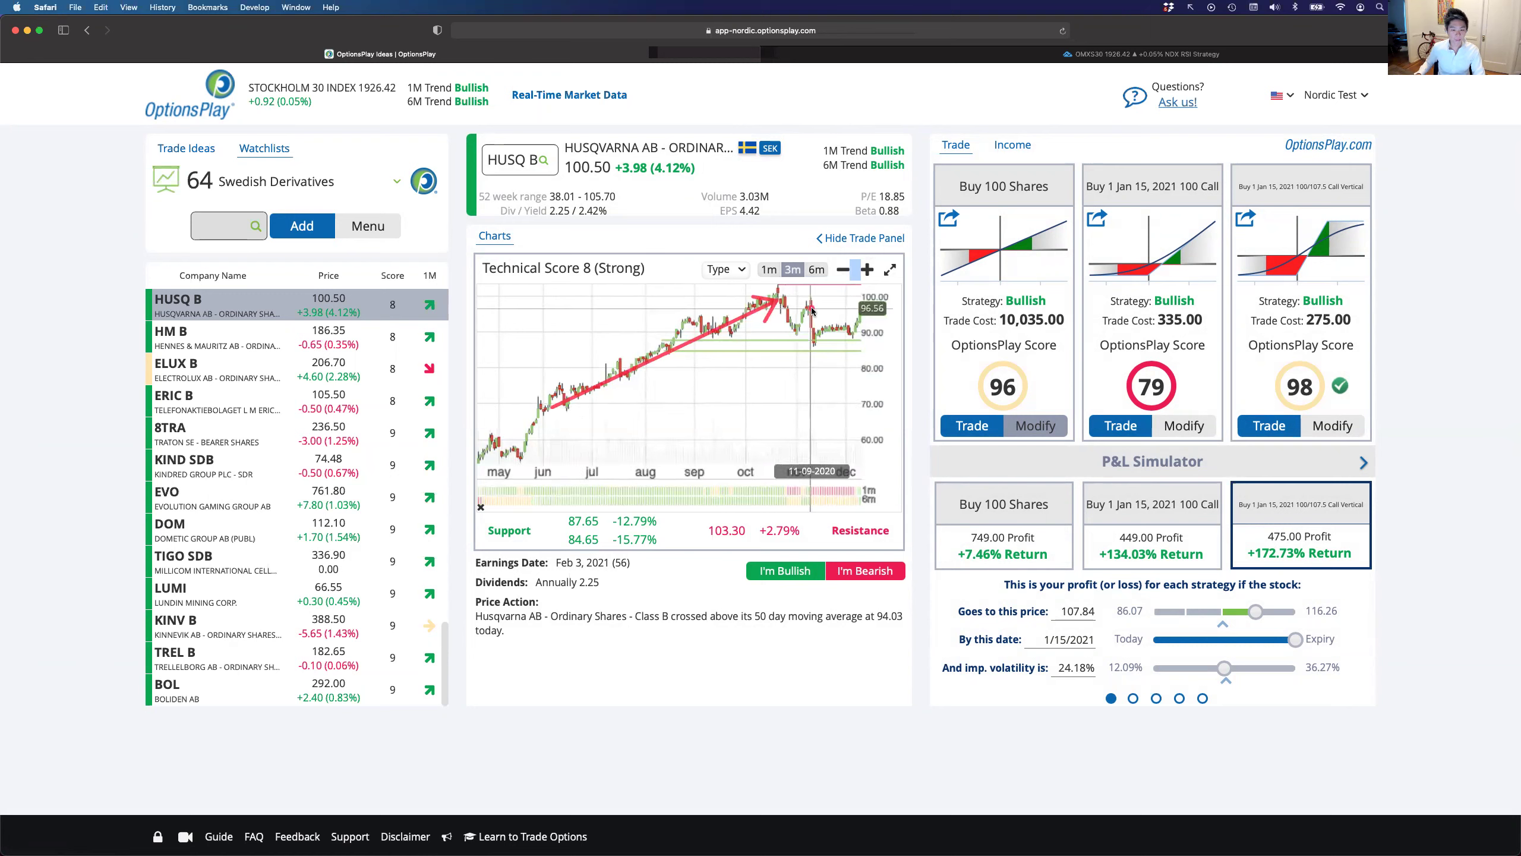
{"action": "left_click_drag", "start_coordinate": [797, 305], "coordinate": [845, 336]}
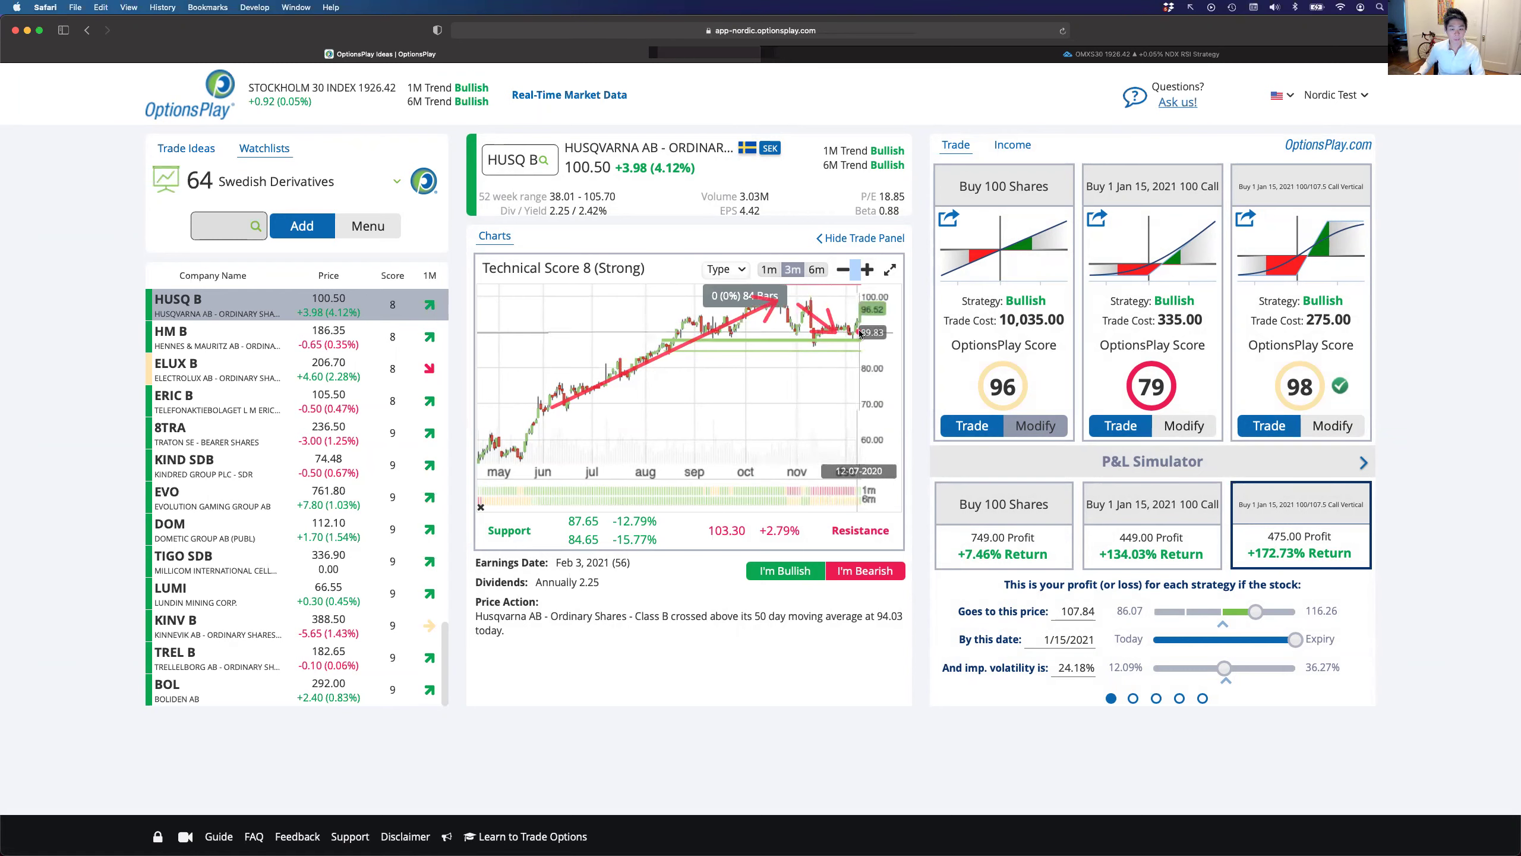
Draw horizontal lines at HUSQ B's October and November highs with arrows rising toward them, and clear the drawings
{"action": "left_click", "coordinate": [867, 273]}
{"action": "left_click", "coordinate": [868, 273]}
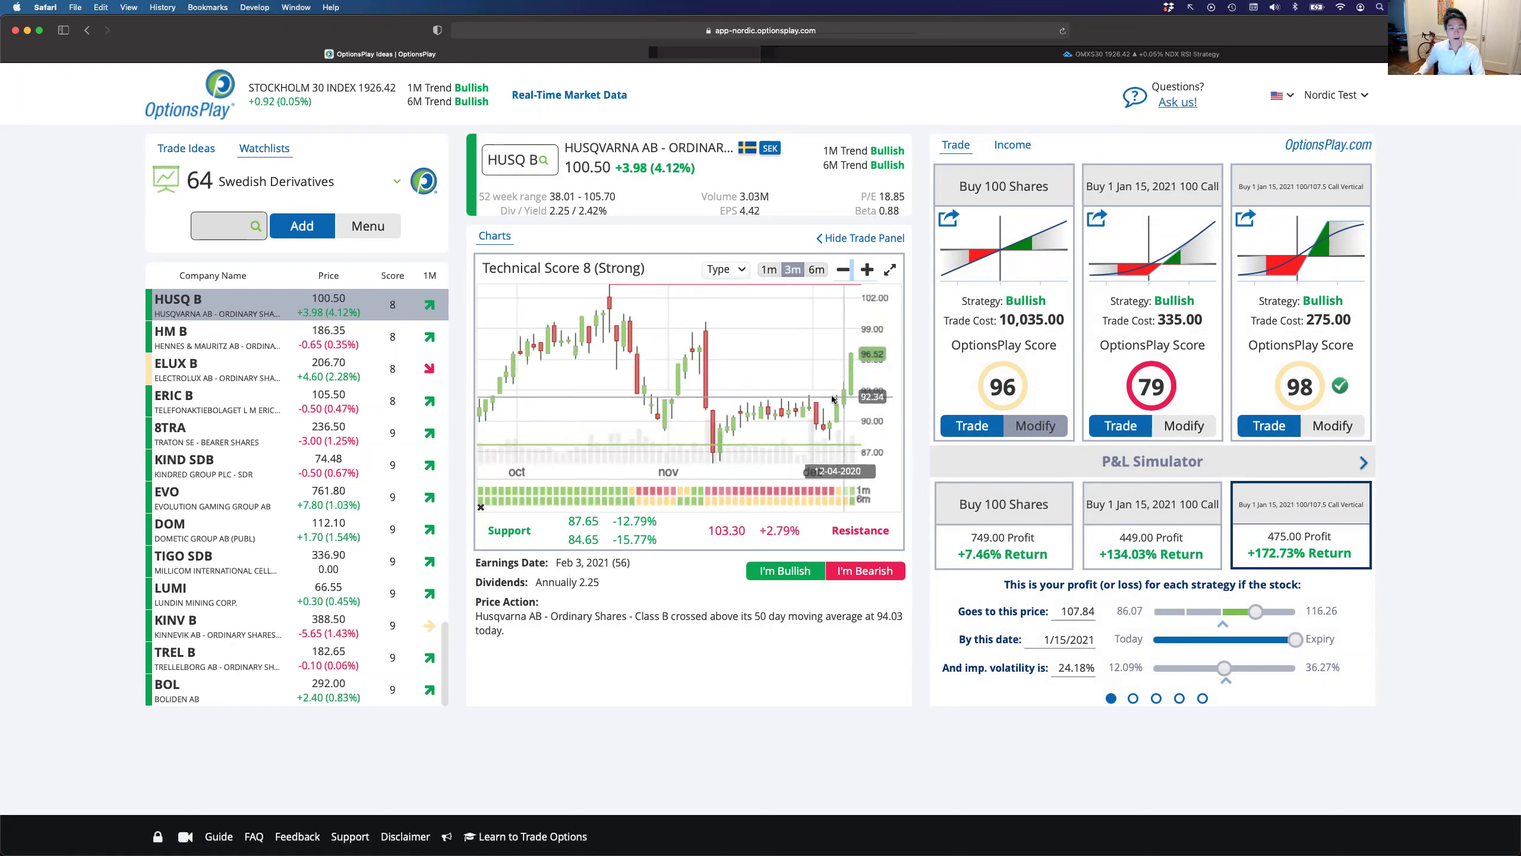
{"action": "mouse_move", "coordinate": [599, 290]}
{"action": "left_mouse_down"}
{"action": "mouse_move", "coordinate": [838, 410]}
{"action": "mouse_move", "coordinate": [887, 289]}
{"action": "left_mouse_up"}
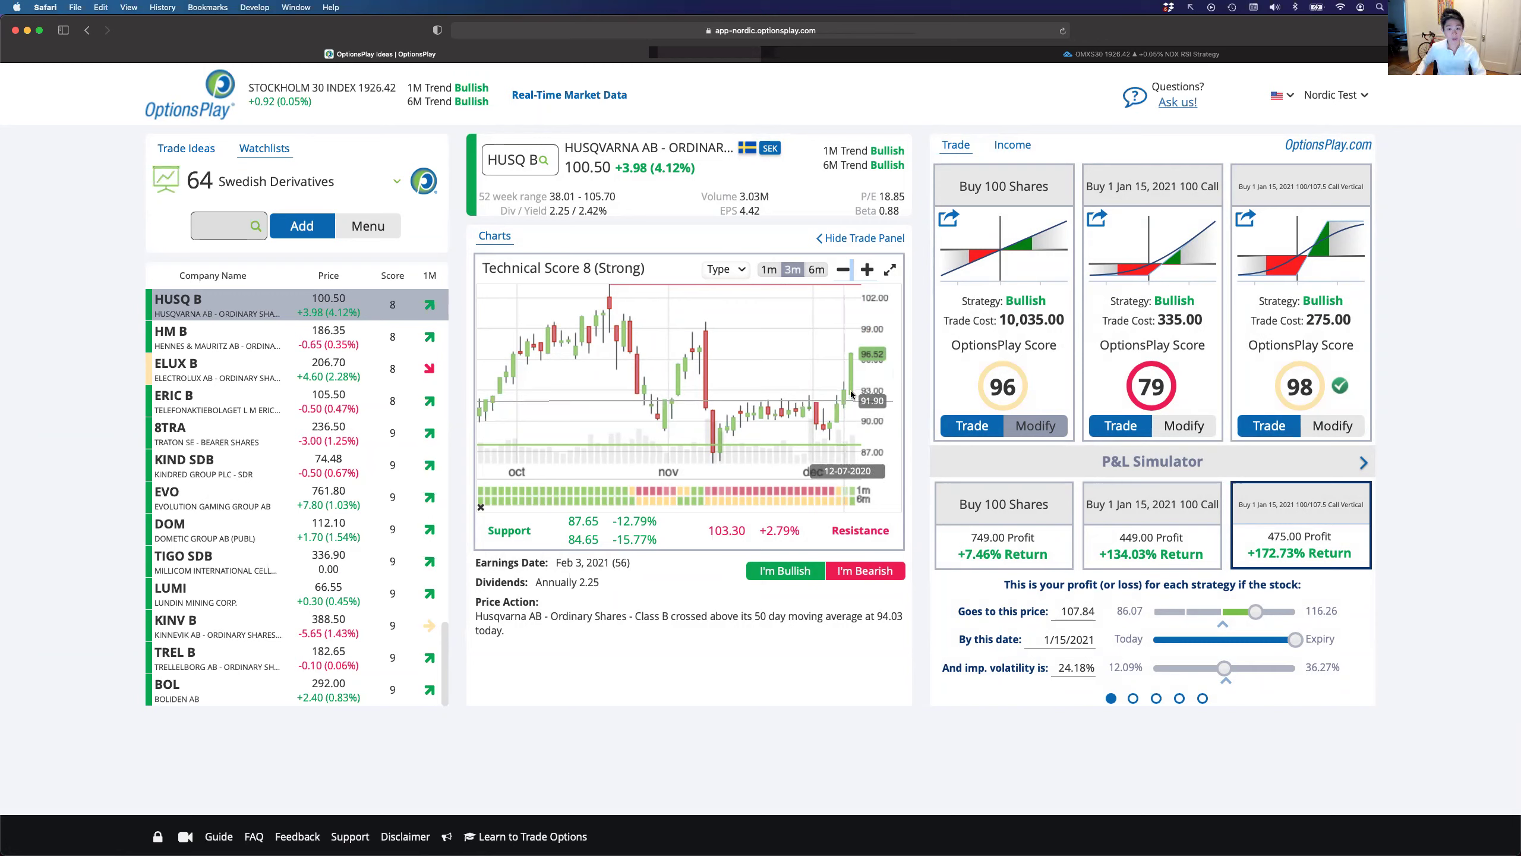
{"action": "left_click_drag", "start_coordinate": [855, 383], "coordinate": [897, 290]}
{"action": "left_click_drag", "start_coordinate": [684, 330], "coordinate": [916, 328]}
{"action": "left_click_drag", "start_coordinate": [605, 289], "coordinate": [916, 289]}
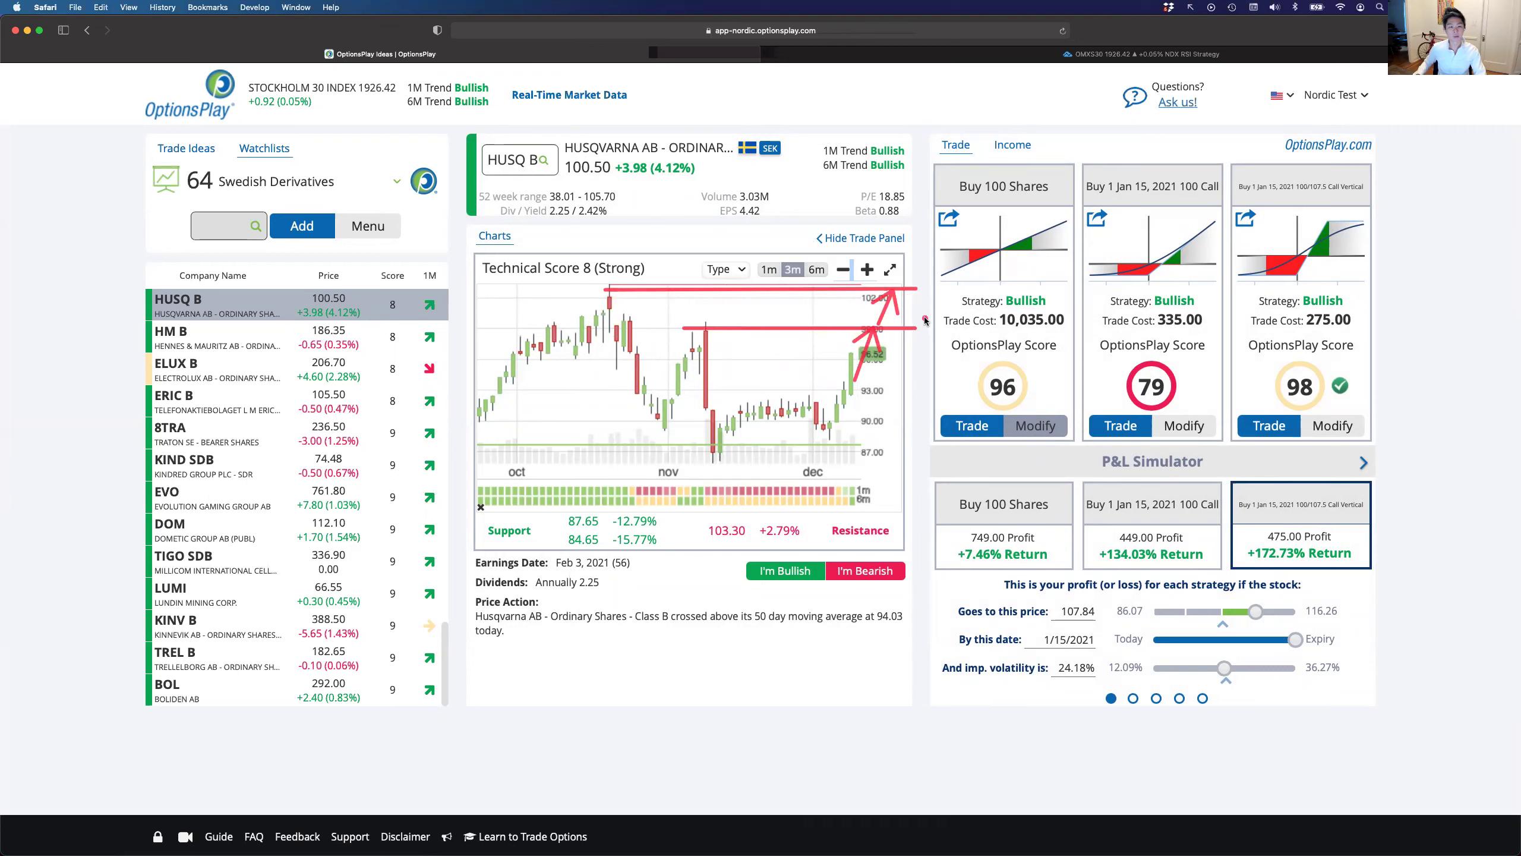
{"action": "key", "text": "Escape"}
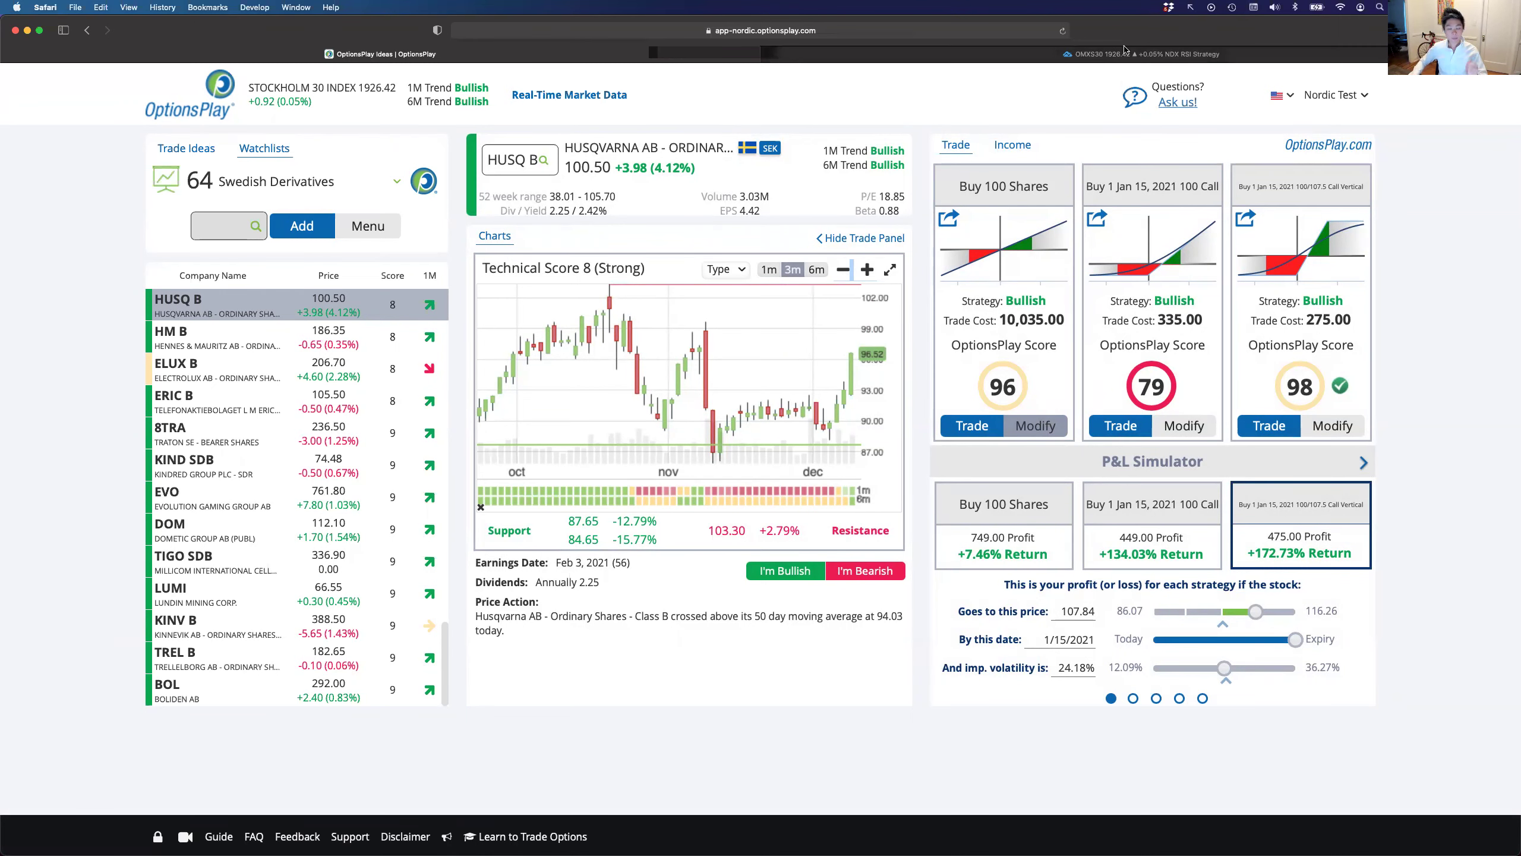
Advance the PDF slides in Preview to OMX Stockholm 30 and switch to the OMXS30 charts in TradingView
{"action": "key", "text": "super+Tab"}
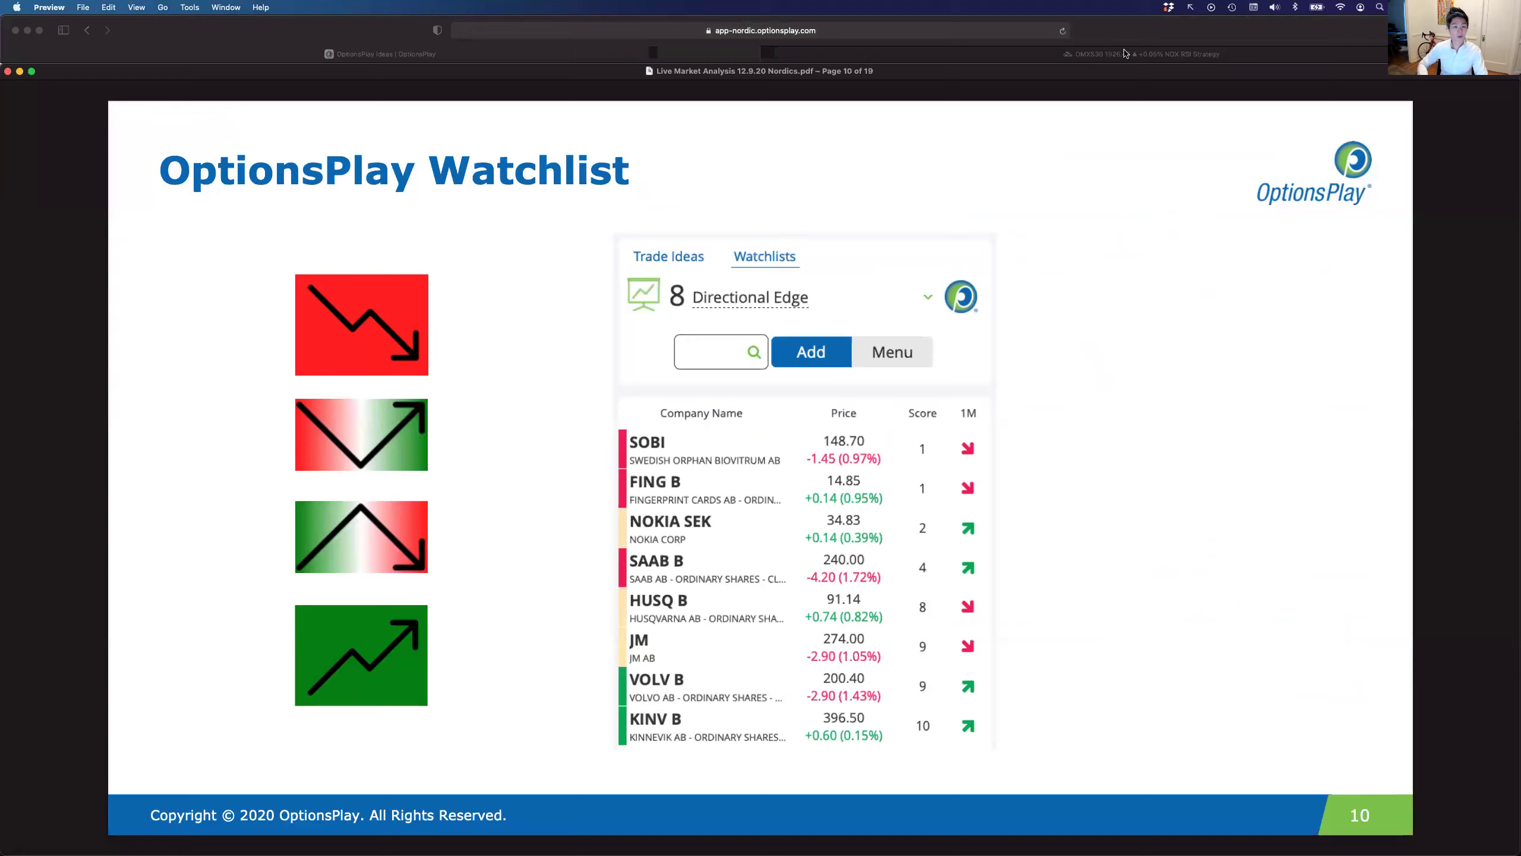
{"action": "key", "text": "Right"}
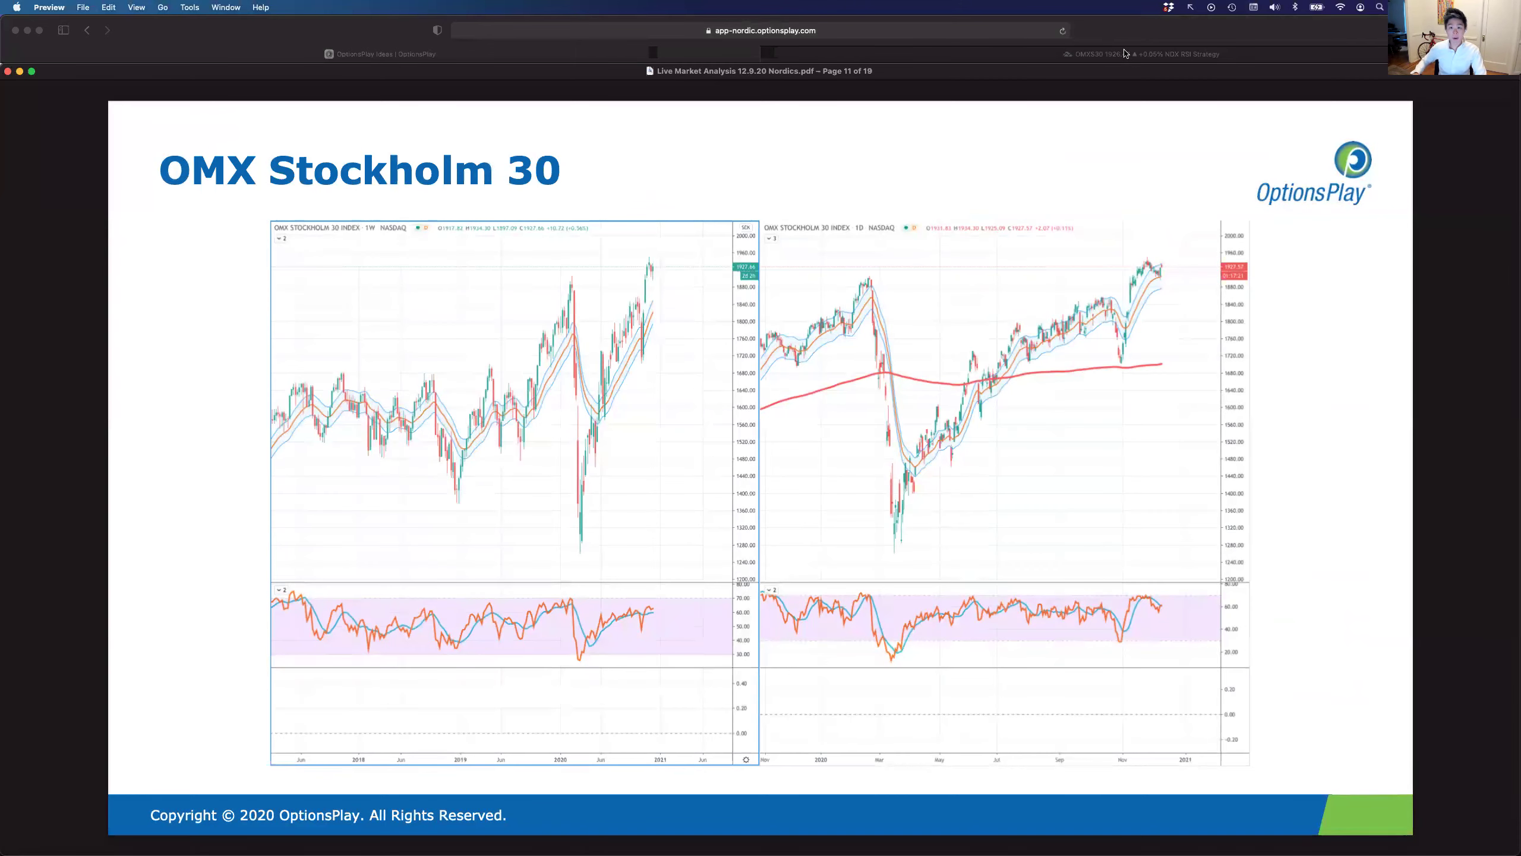
{"action": "key", "text": "super+Tab"}
{"action": "left_click", "coordinate": [1125, 54]}
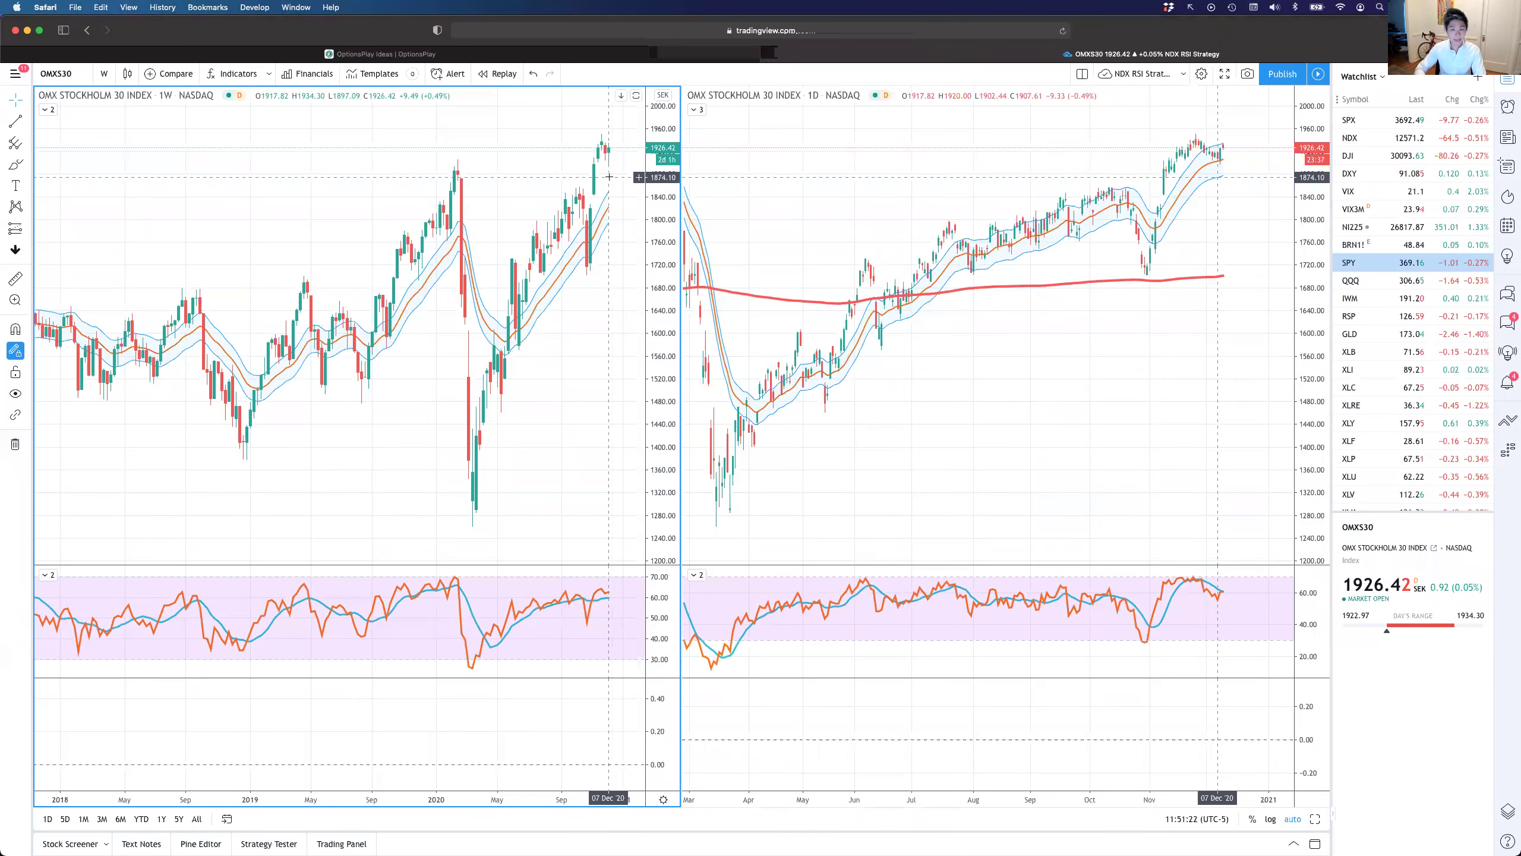
Draw arrows on the daily OMXS30 chart along the early-2020 crash, the rebound to June and the rise to October, and clear them
{"action": "scroll", "coordinate": [1051, 241], "scroll_direction": "down", "scroll_amount": 4}
{"action": "scroll", "coordinate": [1051, 241], "scroll_direction": "up", "scroll_amount": 4}
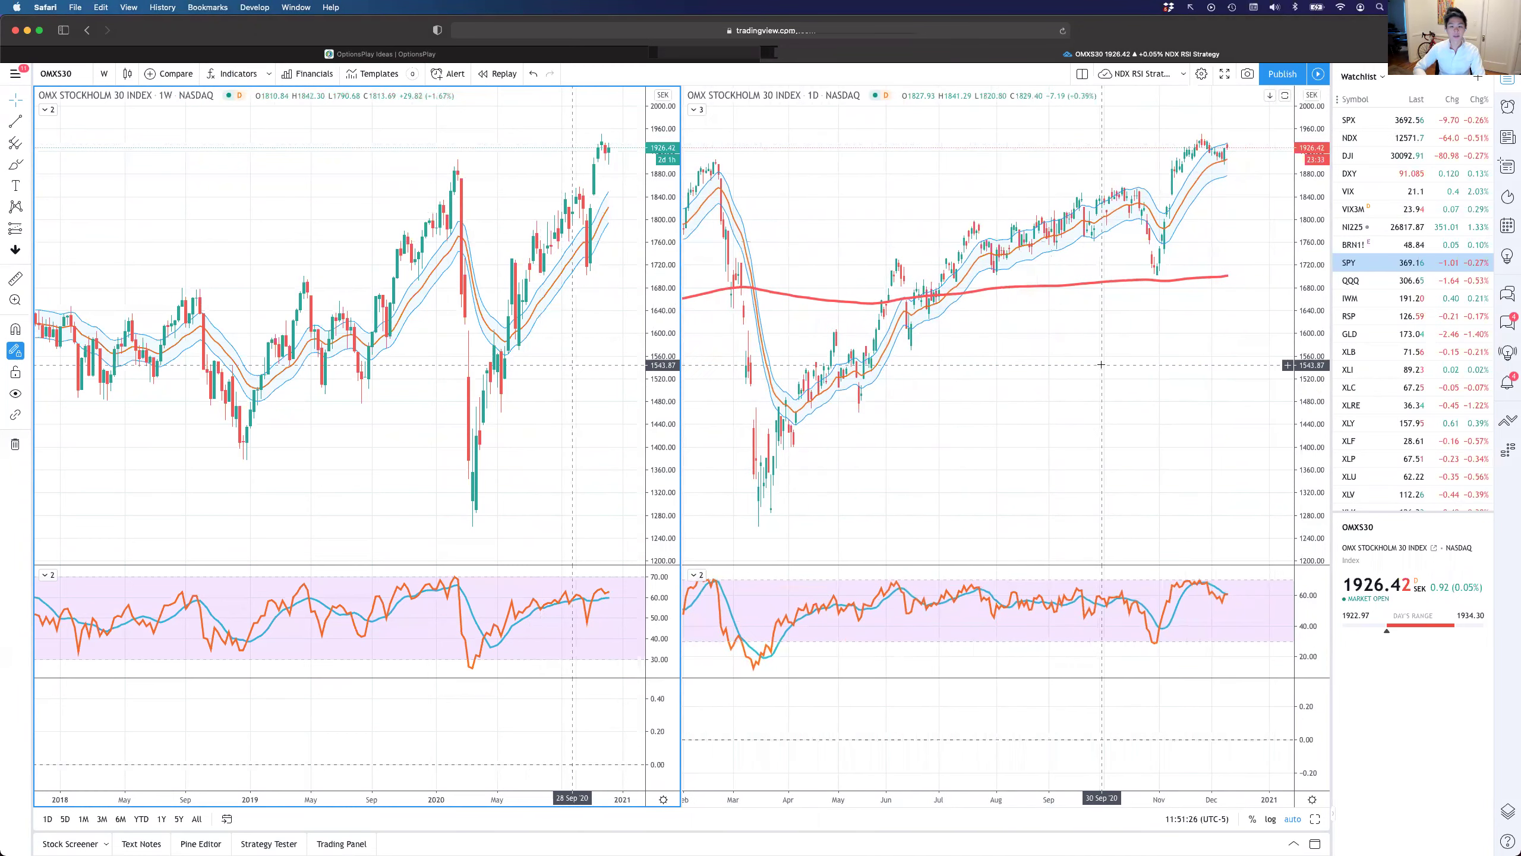
{"action": "left_click_drag", "start_coordinate": [1131, 363], "coordinate": [1142, 364]}
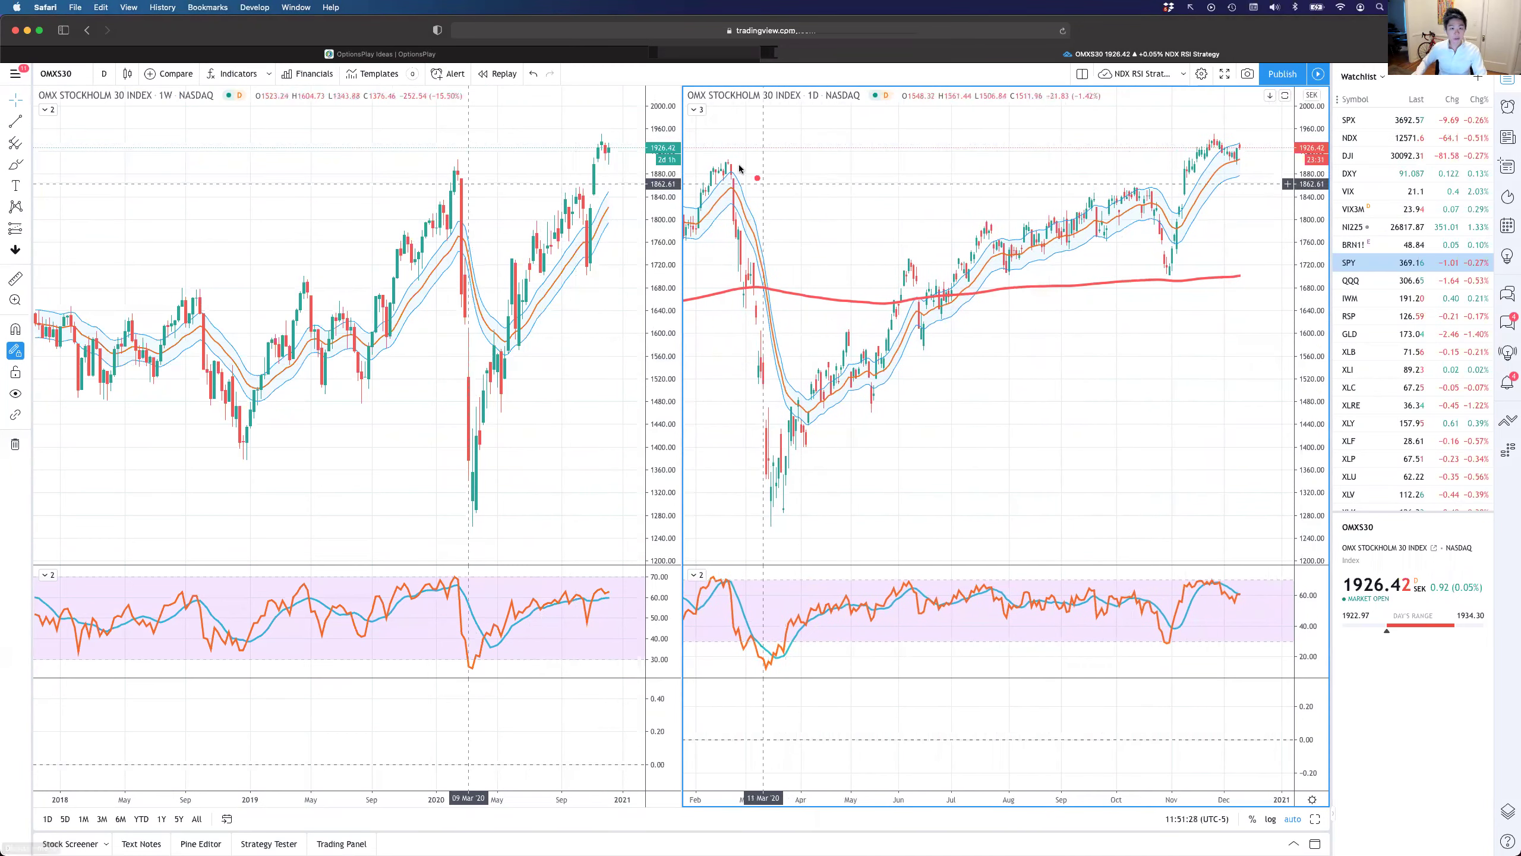
{"action": "mouse_move", "coordinate": [729, 160]}
{"action": "left_mouse_down"}
{"action": "mouse_move", "coordinate": [772, 516]}
{"action": "mouse_move", "coordinate": [909, 271]}
{"action": "mouse_move", "coordinate": [1158, 199]}
{"action": "left_mouse_up"}
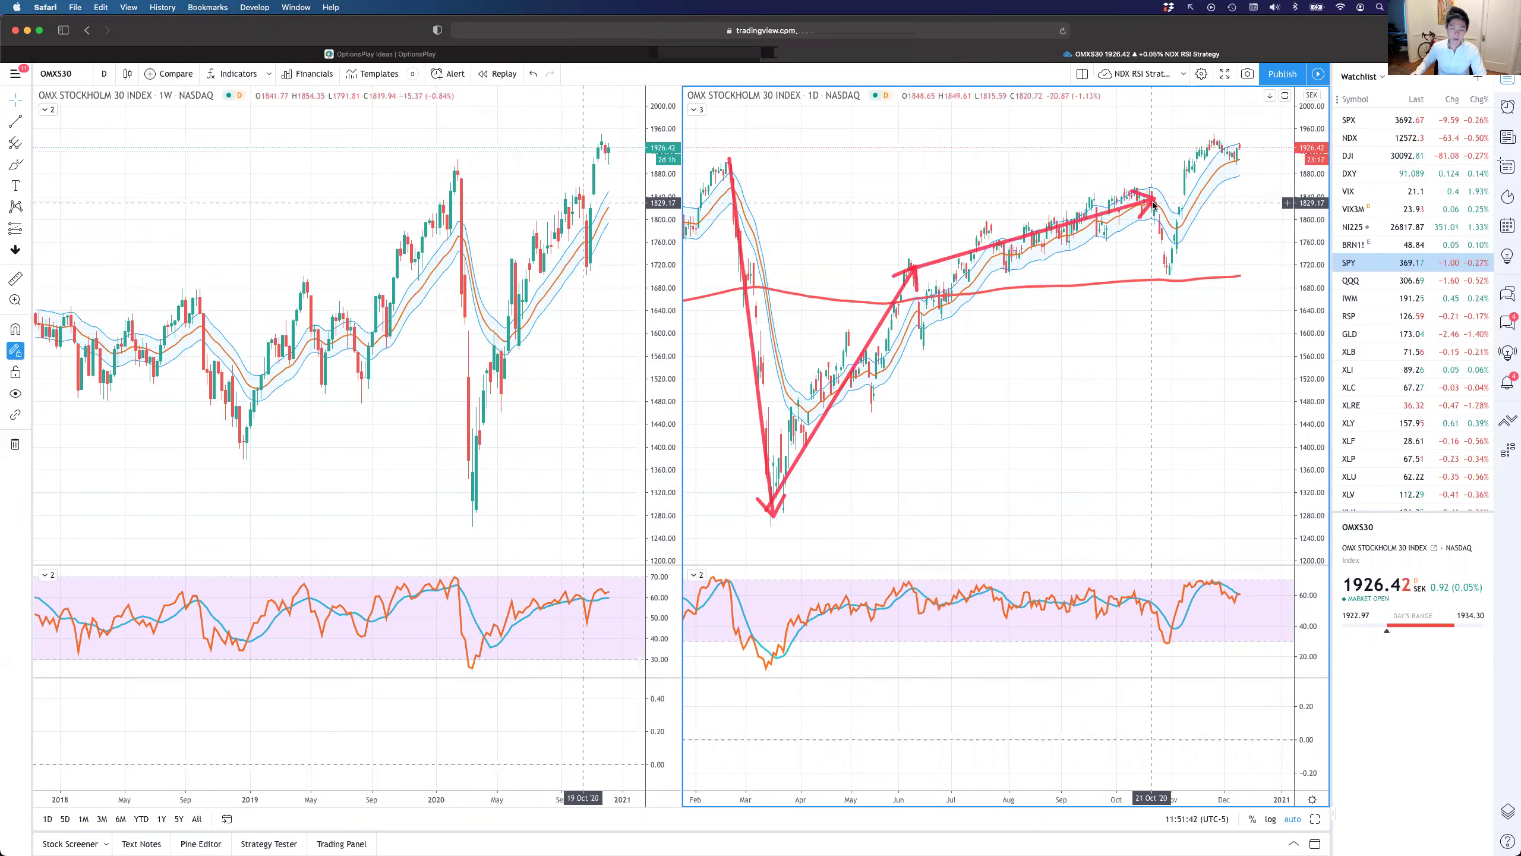
{"action": "key", "text": "Escape"}
Draw arrows on the daily OMXS30 chart along the June–October rise, the late-October drop and the November rebound, and clear them
{"action": "left_click_drag", "start_coordinate": [911, 287], "coordinate": [1150, 202]}
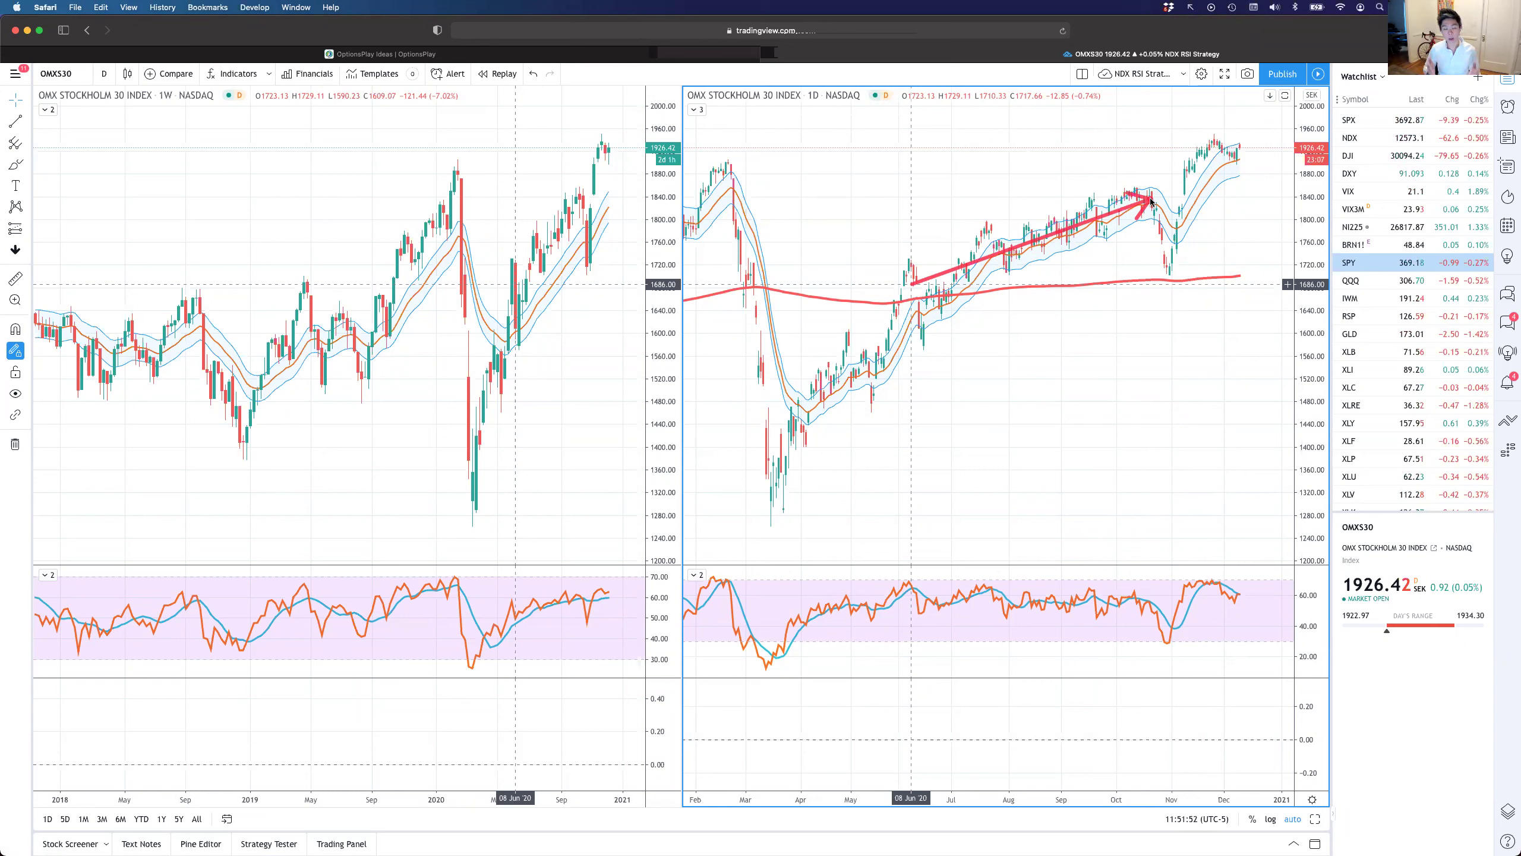
{"action": "left_click_drag", "start_coordinate": [1150, 202], "coordinate": [1171, 282]}
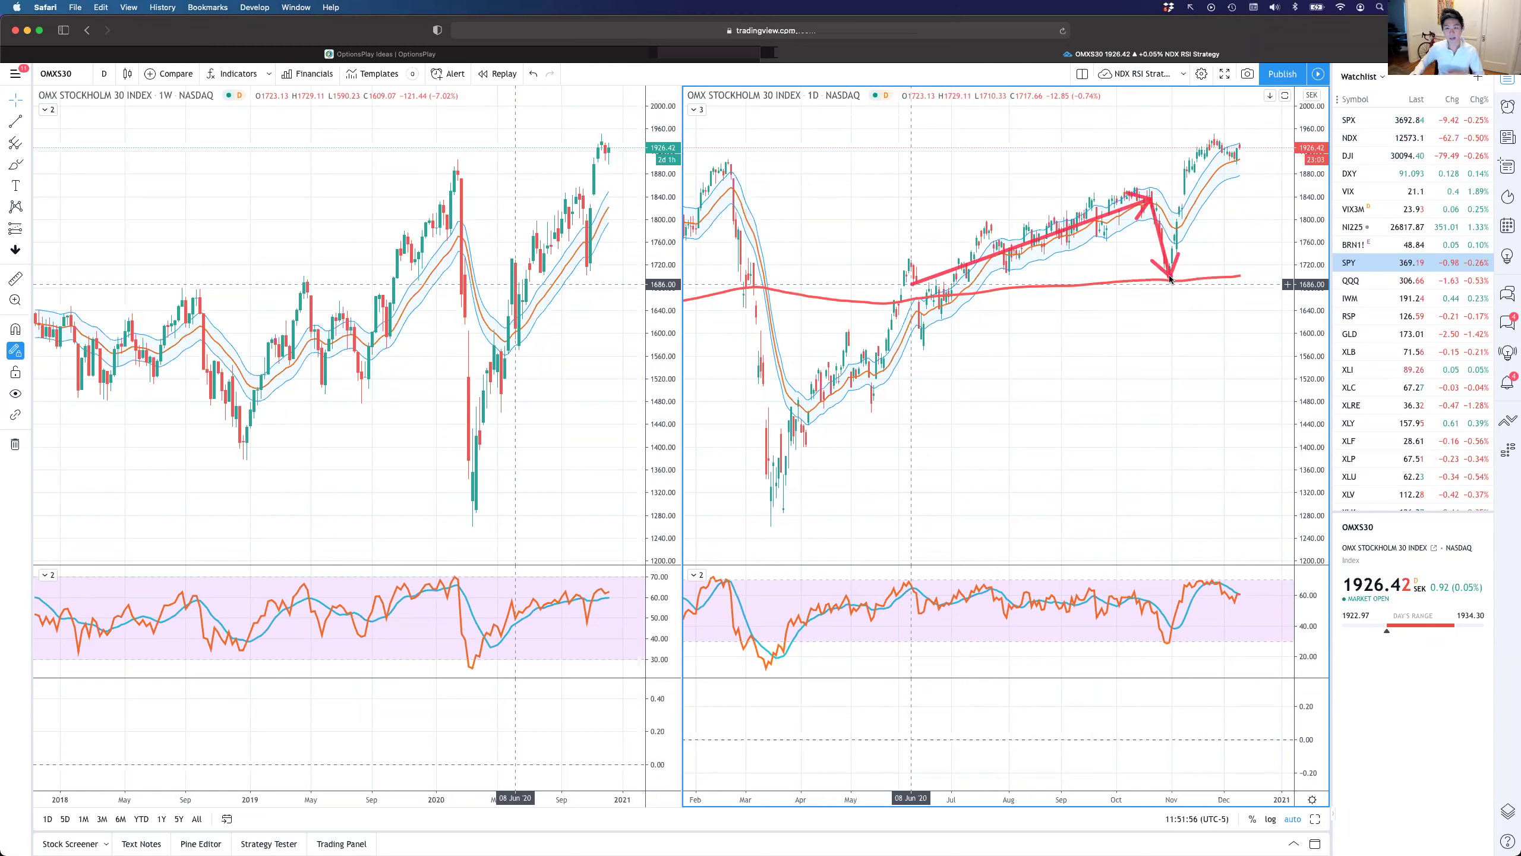
{"action": "left_click", "coordinate": [1185, 276]}
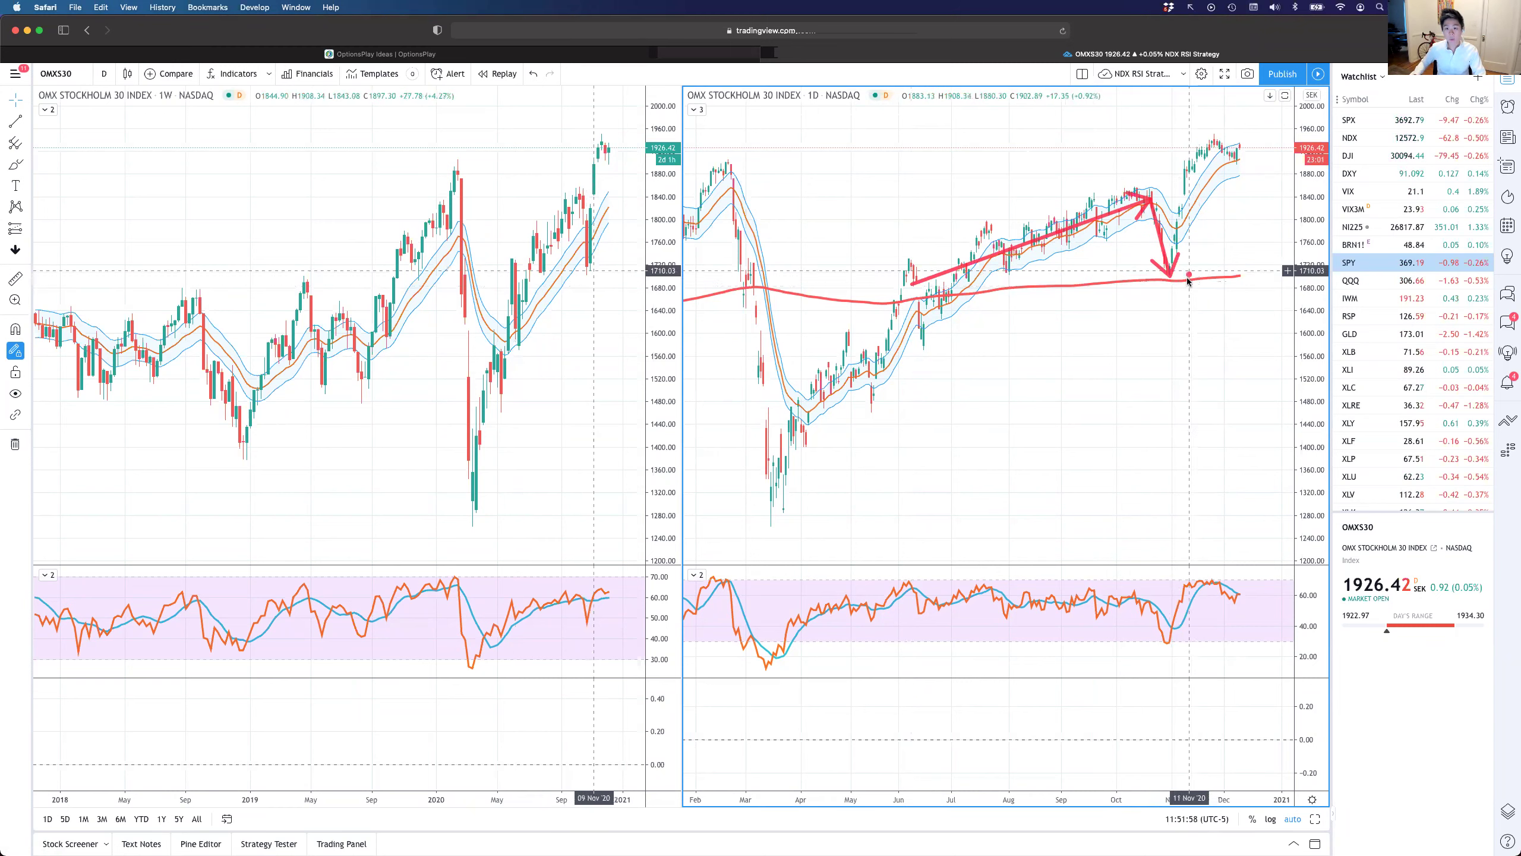
{"action": "left_click_drag", "start_coordinate": [1169, 277], "coordinate": [1195, 197]}
{"action": "key", "text": "super+z"}
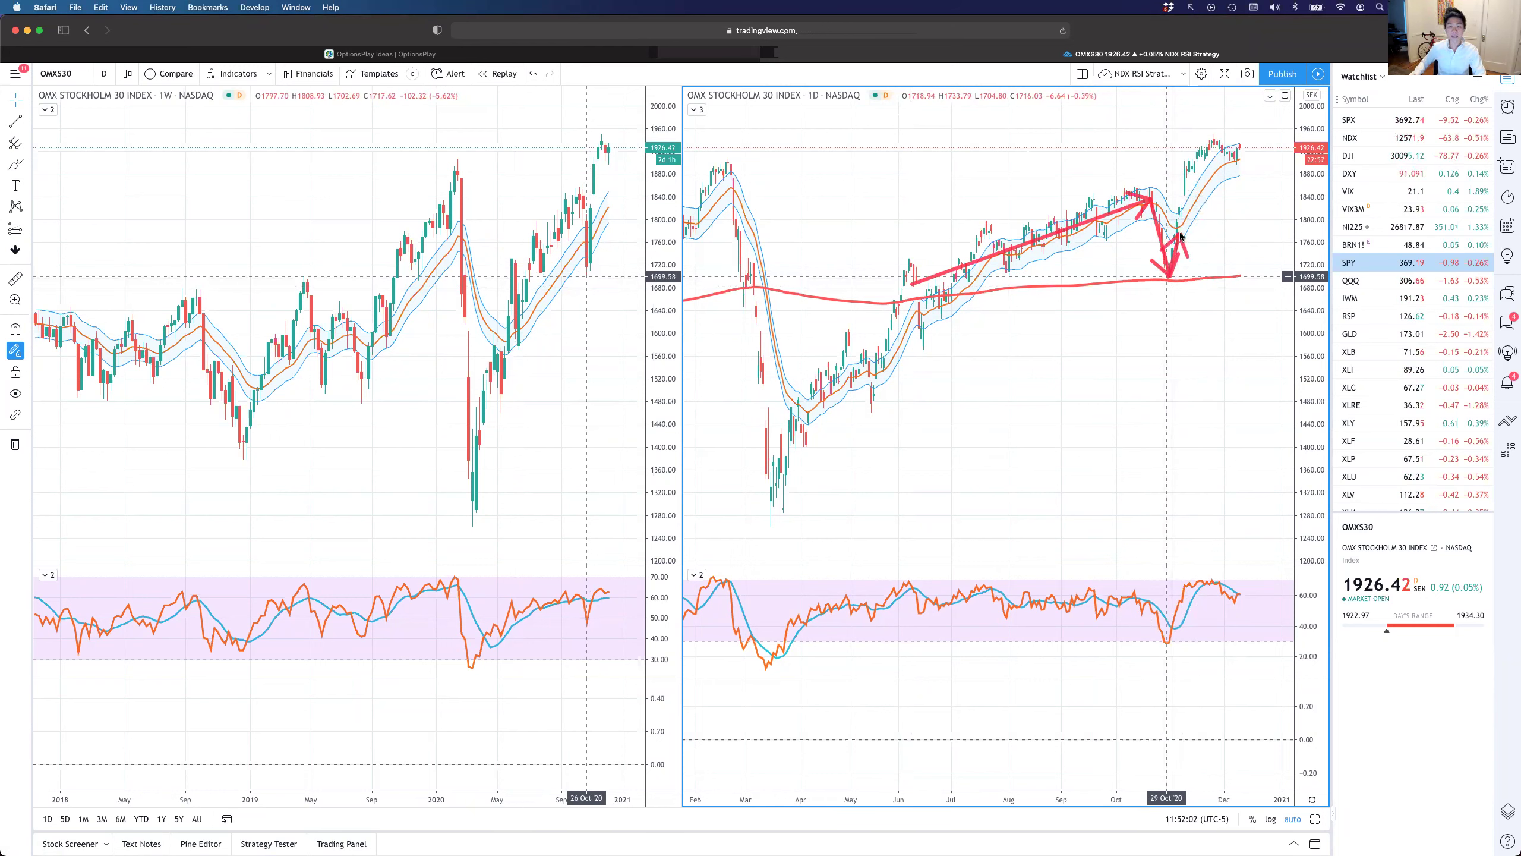
{"action": "left_click_drag", "start_coordinate": [1169, 277], "coordinate": [1214, 139]}
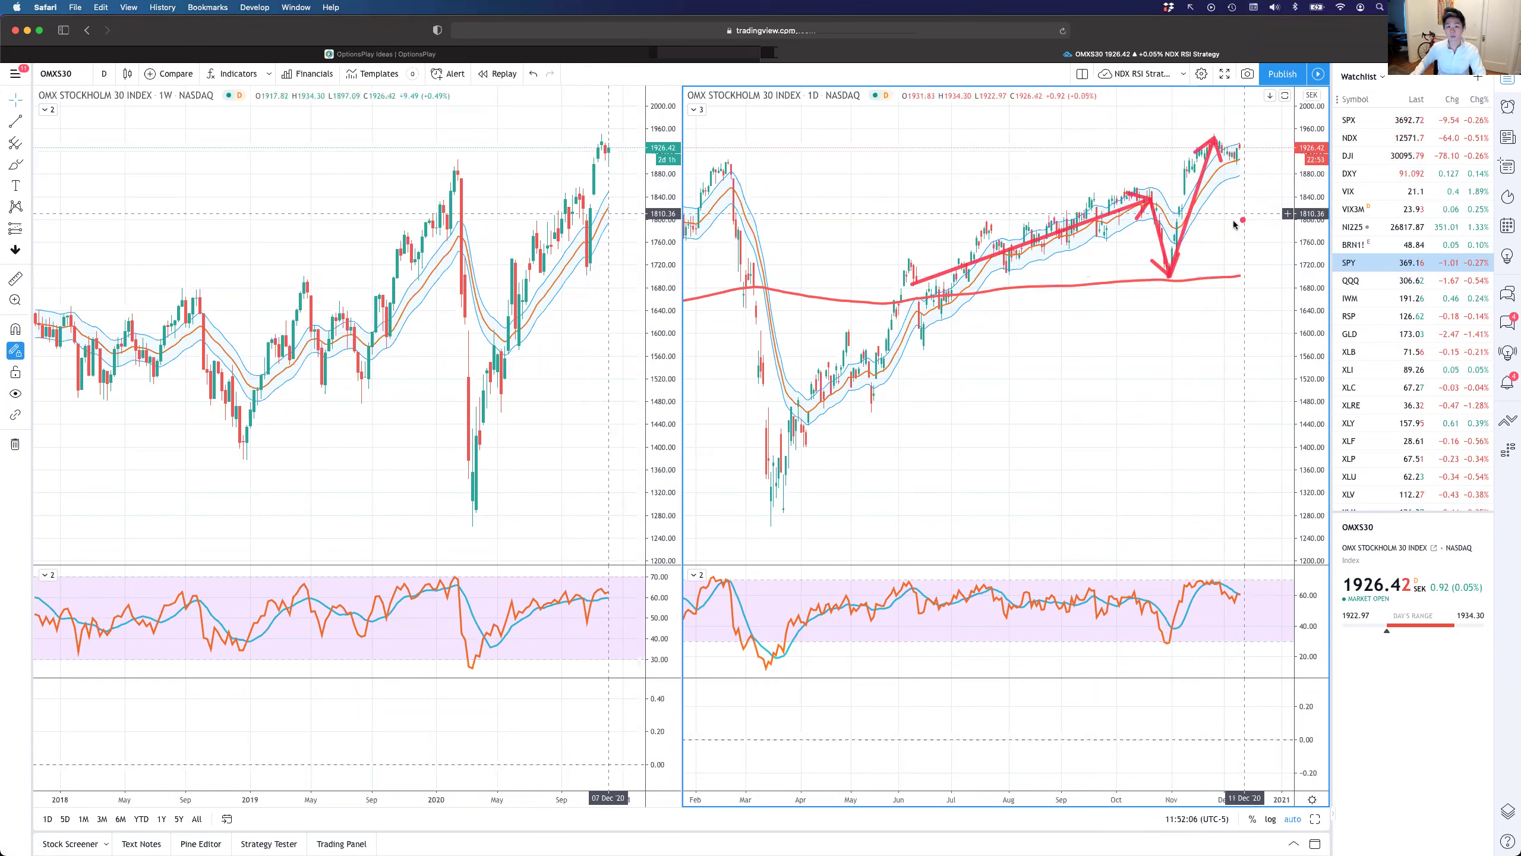
{"action": "key", "text": "super+alt+h"}
Draw a horizontal line and marker arrow at OMXS30's February high, with arrows for the November breakout, the pullback and a projected rise
{"action": "left_click_drag", "start_coordinate": [723, 160], "coordinate": [1287, 158]}
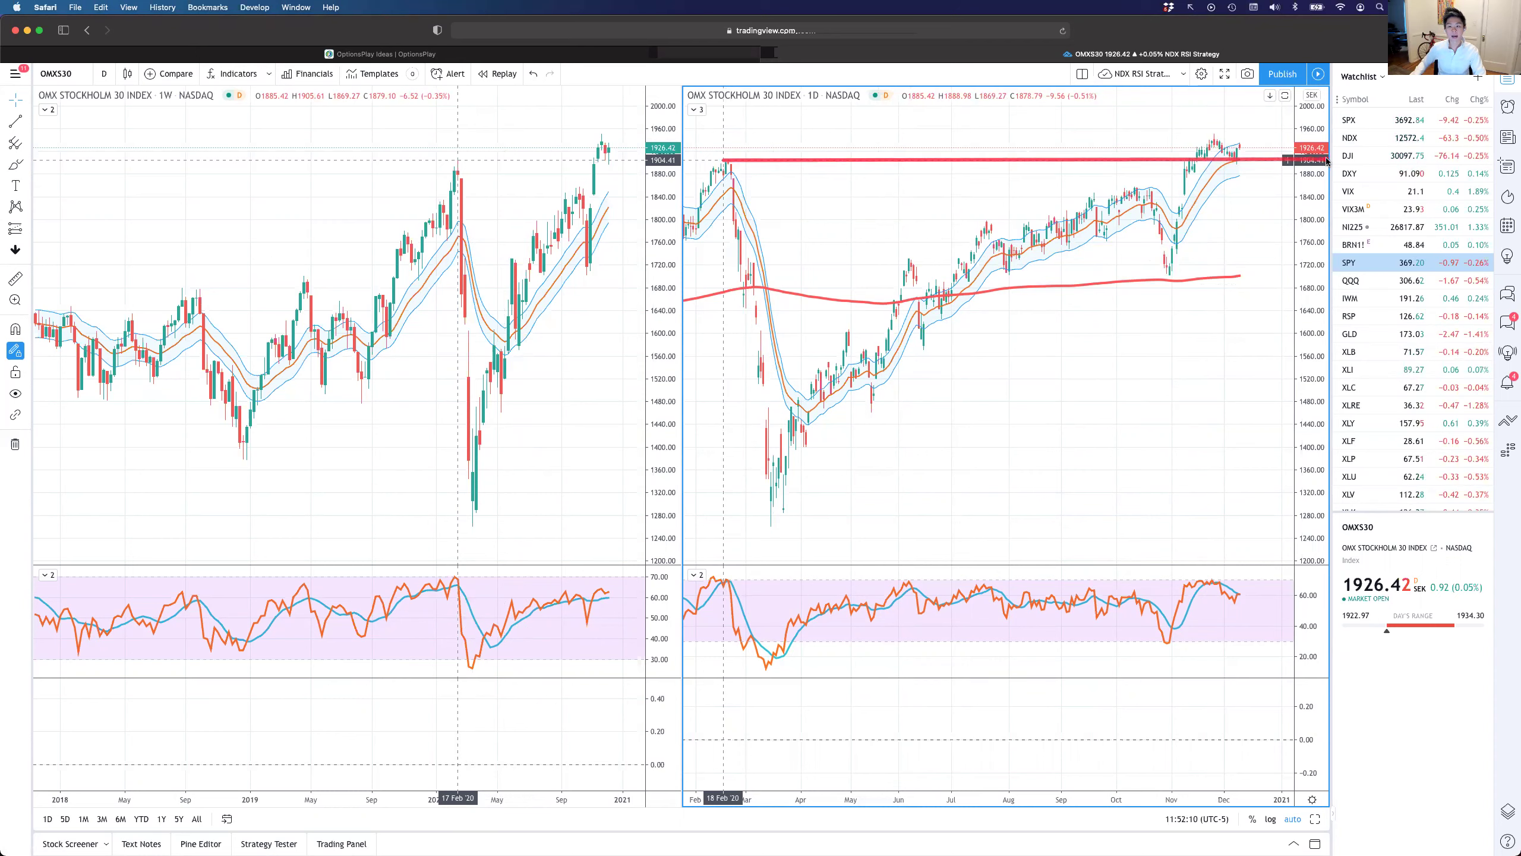
{"action": "mouse_move", "coordinate": [722, 117]}
{"action": "left_mouse_down"}
{"action": "mouse_move", "coordinate": [725, 159]}
{"action": "mouse_move", "coordinate": [738, 135]}
{"action": "left_mouse_up"}
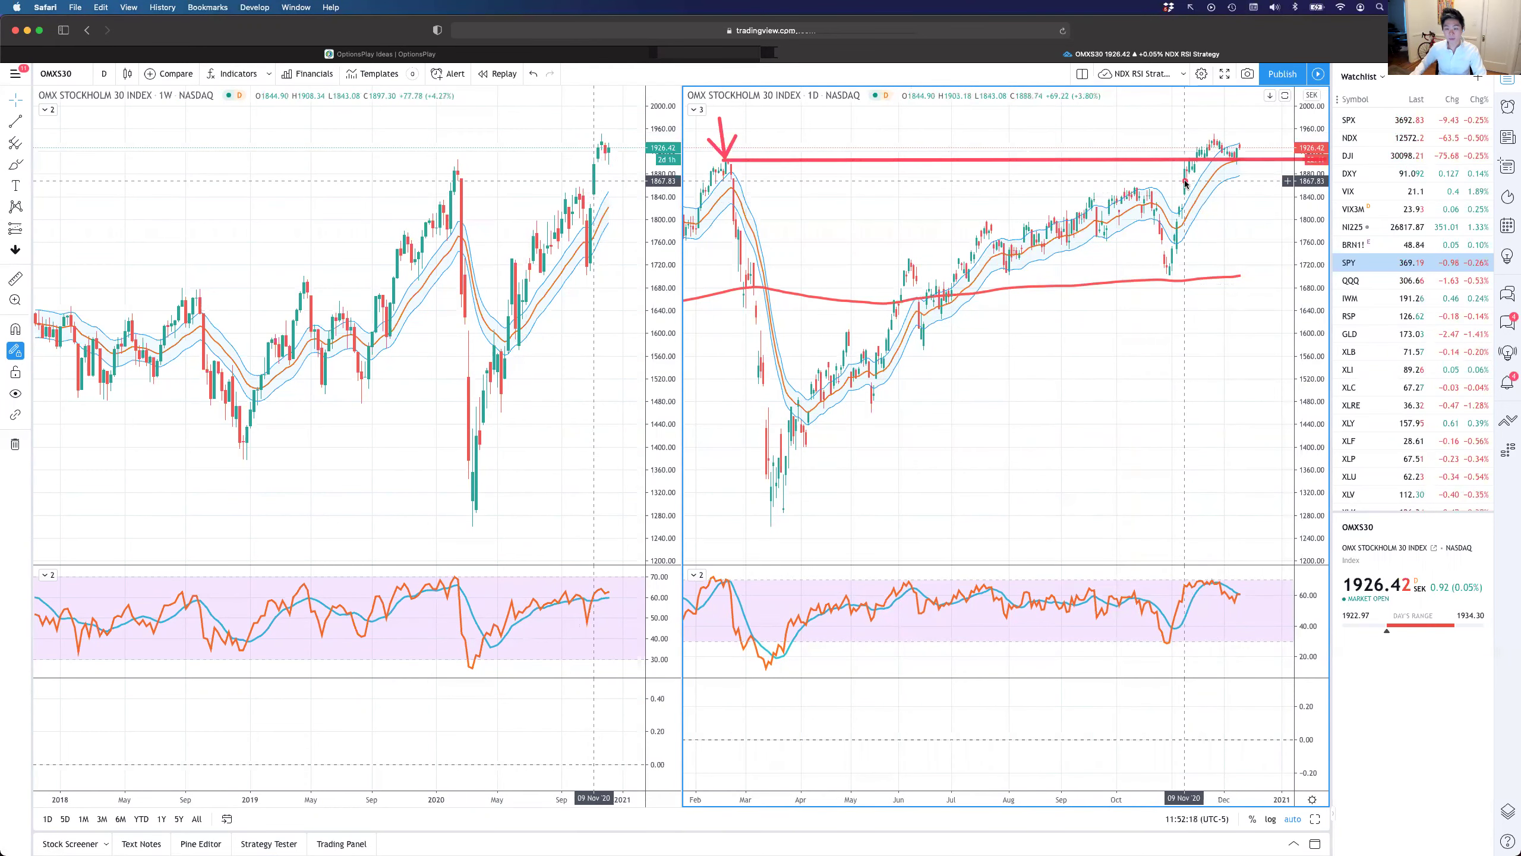
{"action": "mouse_move", "coordinate": [1185, 181]}
{"action": "left_mouse_down"}
{"action": "mouse_move", "coordinate": [1215, 137]}
{"action": "mouse_move", "coordinate": [1237, 160]}
{"action": "mouse_move", "coordinate": [1269, 110]}
{"action": "left_mouse_up"}
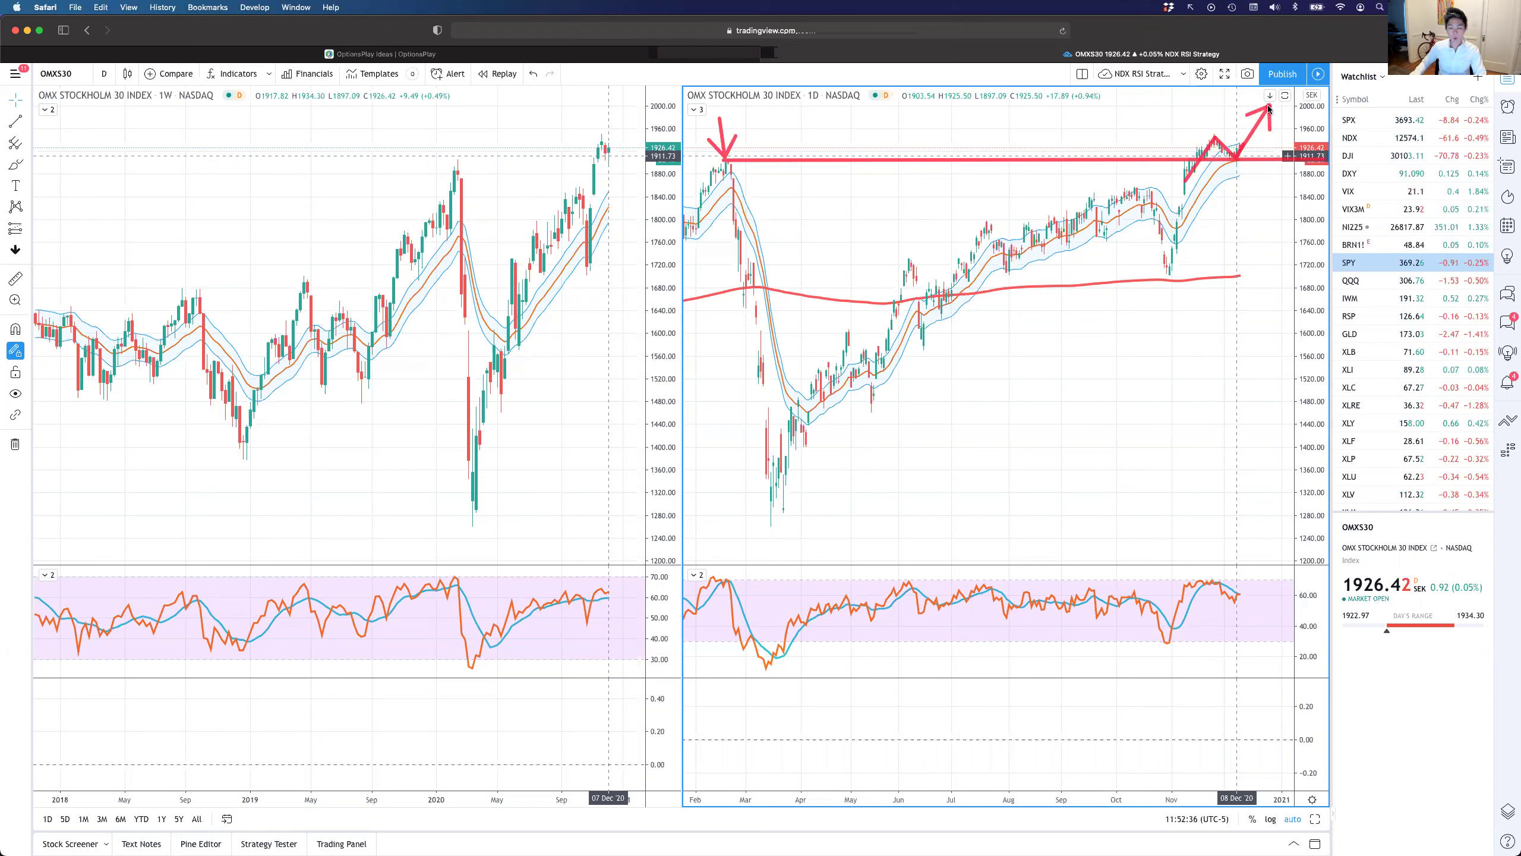
{"action": "mouse_move", "coordinate": [1236, 157]}
{"action": "left_mouse_down"}
{"action": "mouse_move", "coordinate": [1259, 261]}
{"action": "mouse_move", "coordinate": [1263, 110]}
{"action": "left_mouse_up"}
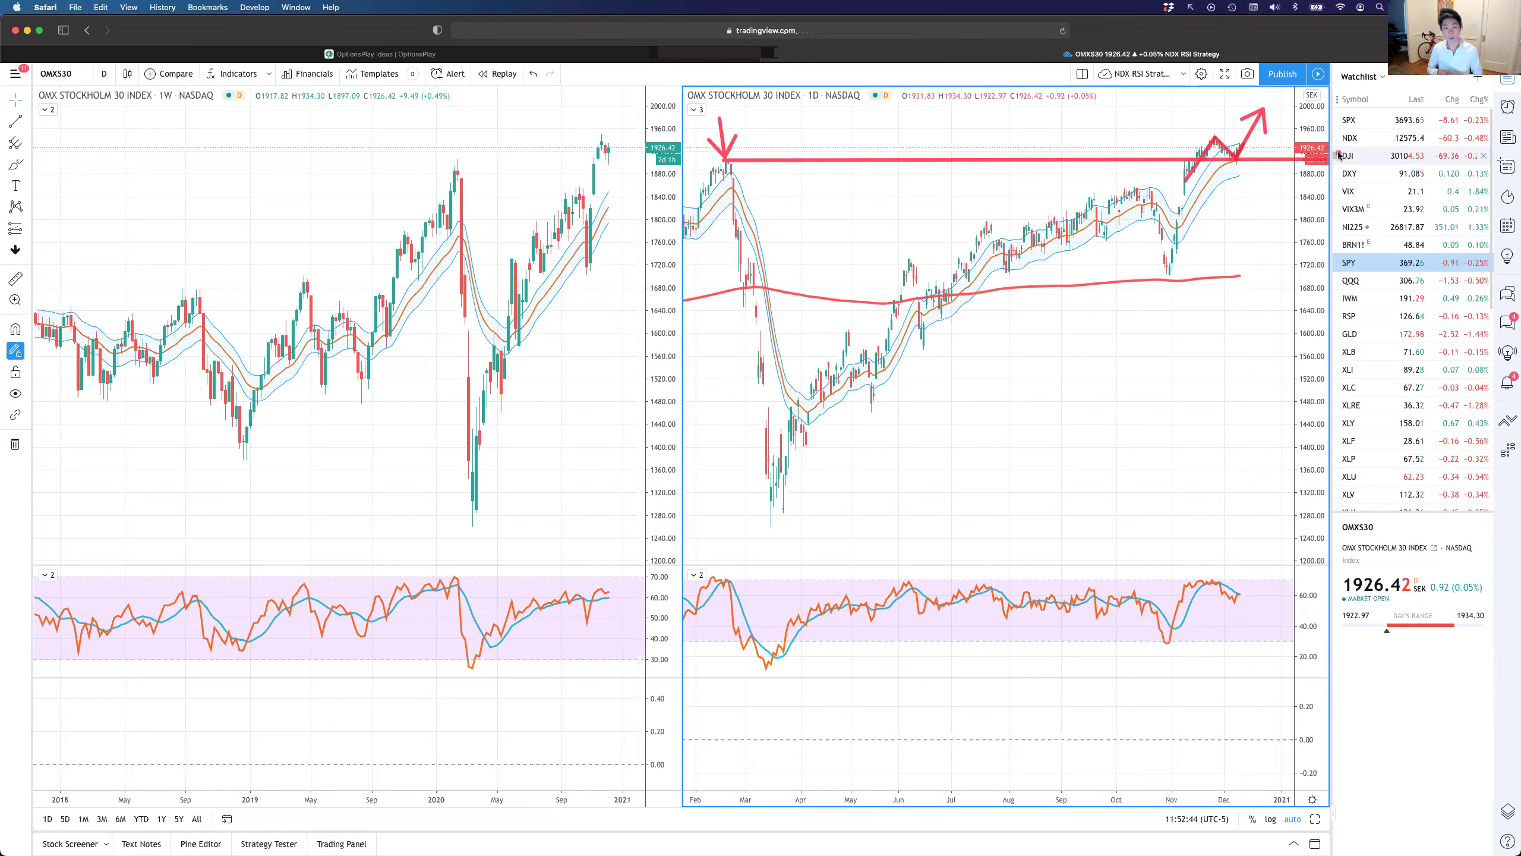
{"action": "key", "text": "super+z"}
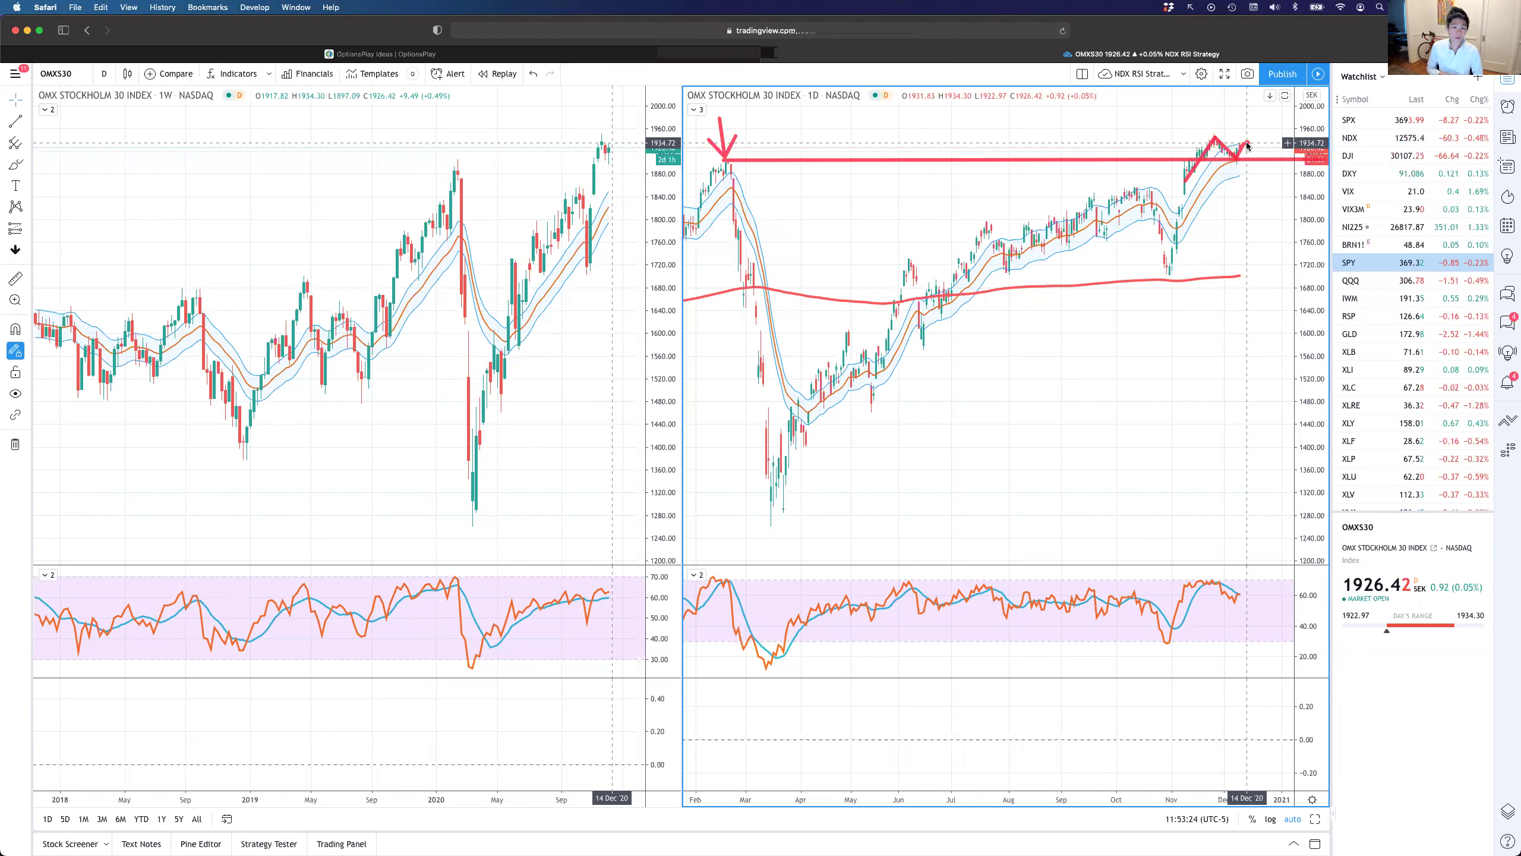
{"action": "left_click_drag", "start_coordinate": [1248, 145], "coordinate": [1279, 92]}
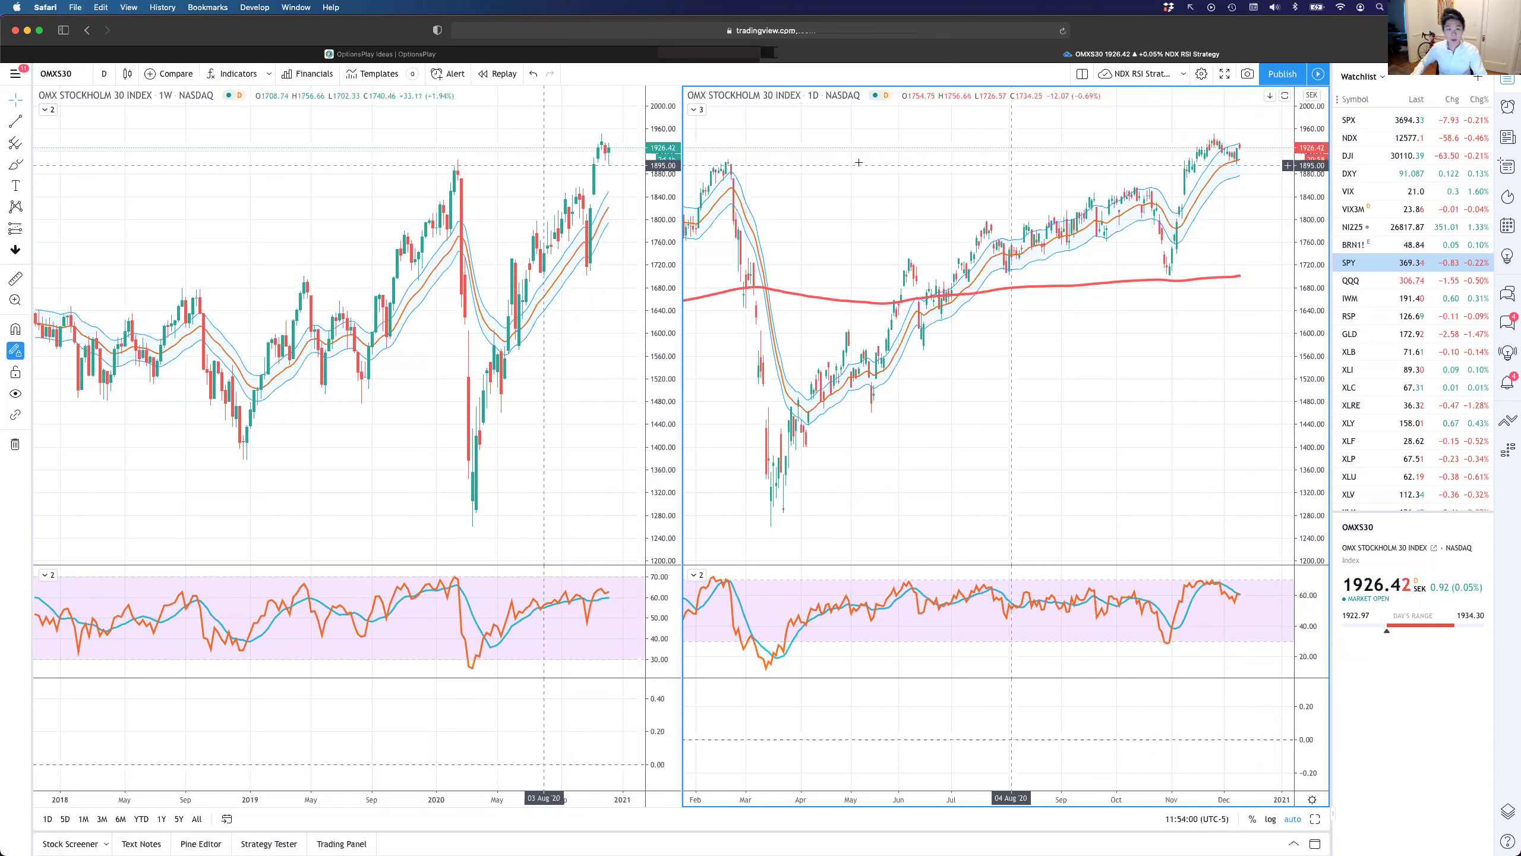
Draw a fresh line at OMXS30's February high with a projected arrow falling below it, and clear the drawings
{"action": "left_click_drag", "start_coordinate": [725, 160], "coordinate": [1323, 159]}
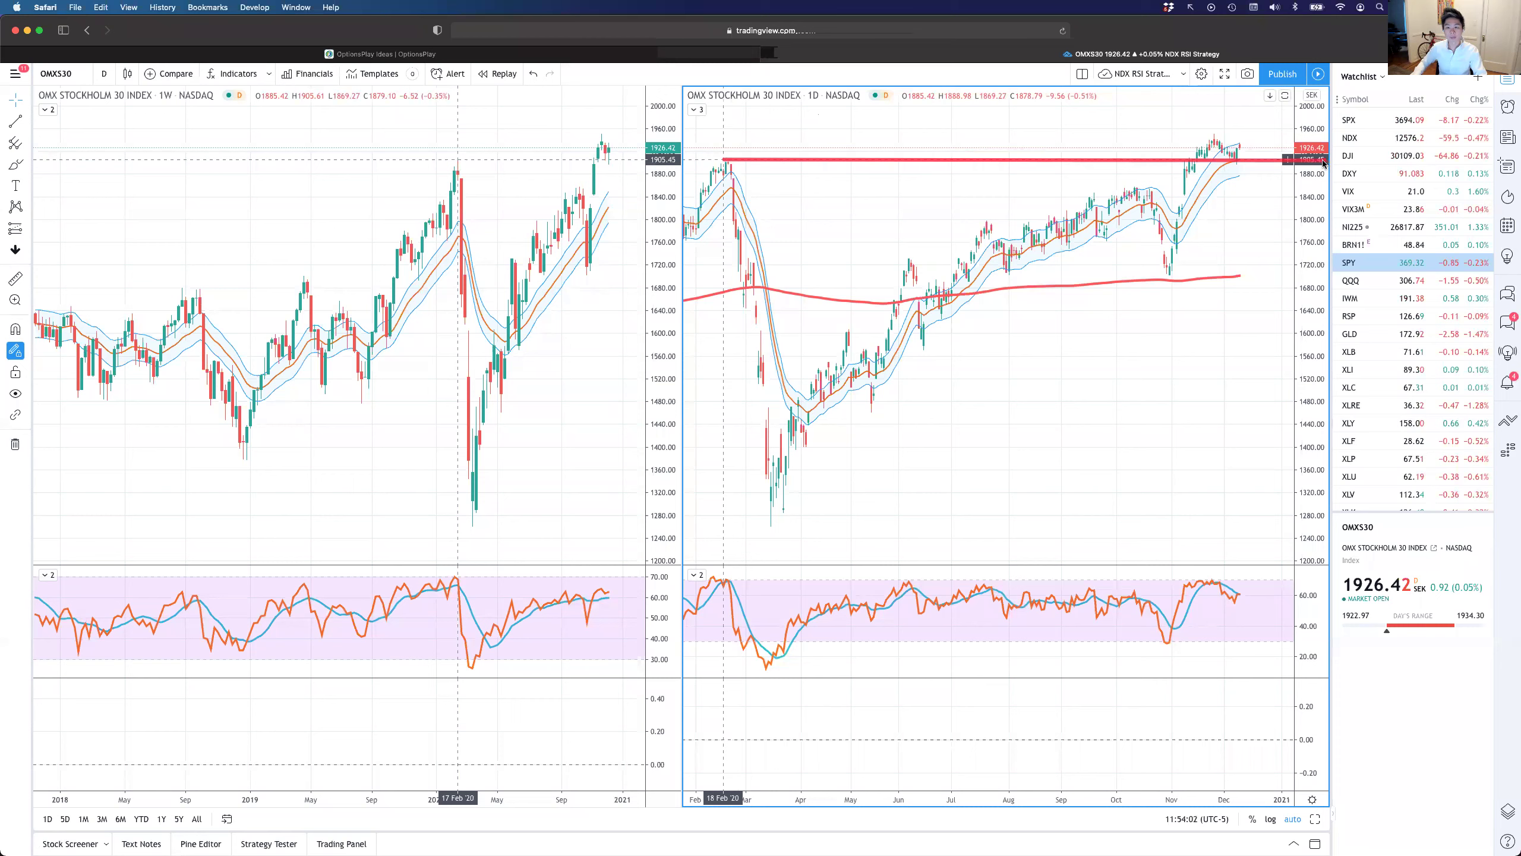
{"action": "mouse_move", "coordinate": [1211, 138]}
{"action": "left_mouse_down"}
{"action": "mouse_move", "coordinate": [1233, 159]}
{"action": "mouse_move", "coordinate": [1243, 142]}
{"action": "mouse_move", "coordinate": [1269, 178]}
{"action": "left_mouse_up"}
{"action": "mouse_move", "coordinate": [1268, 178]}
{"action": "left_mouse_down"}
{"action": "mouse_move", "coordinate": [1282, 269]}
{"action": "mouse_move", "coordinate": [1293, 247]}
{"action": "left_mouse_up"}
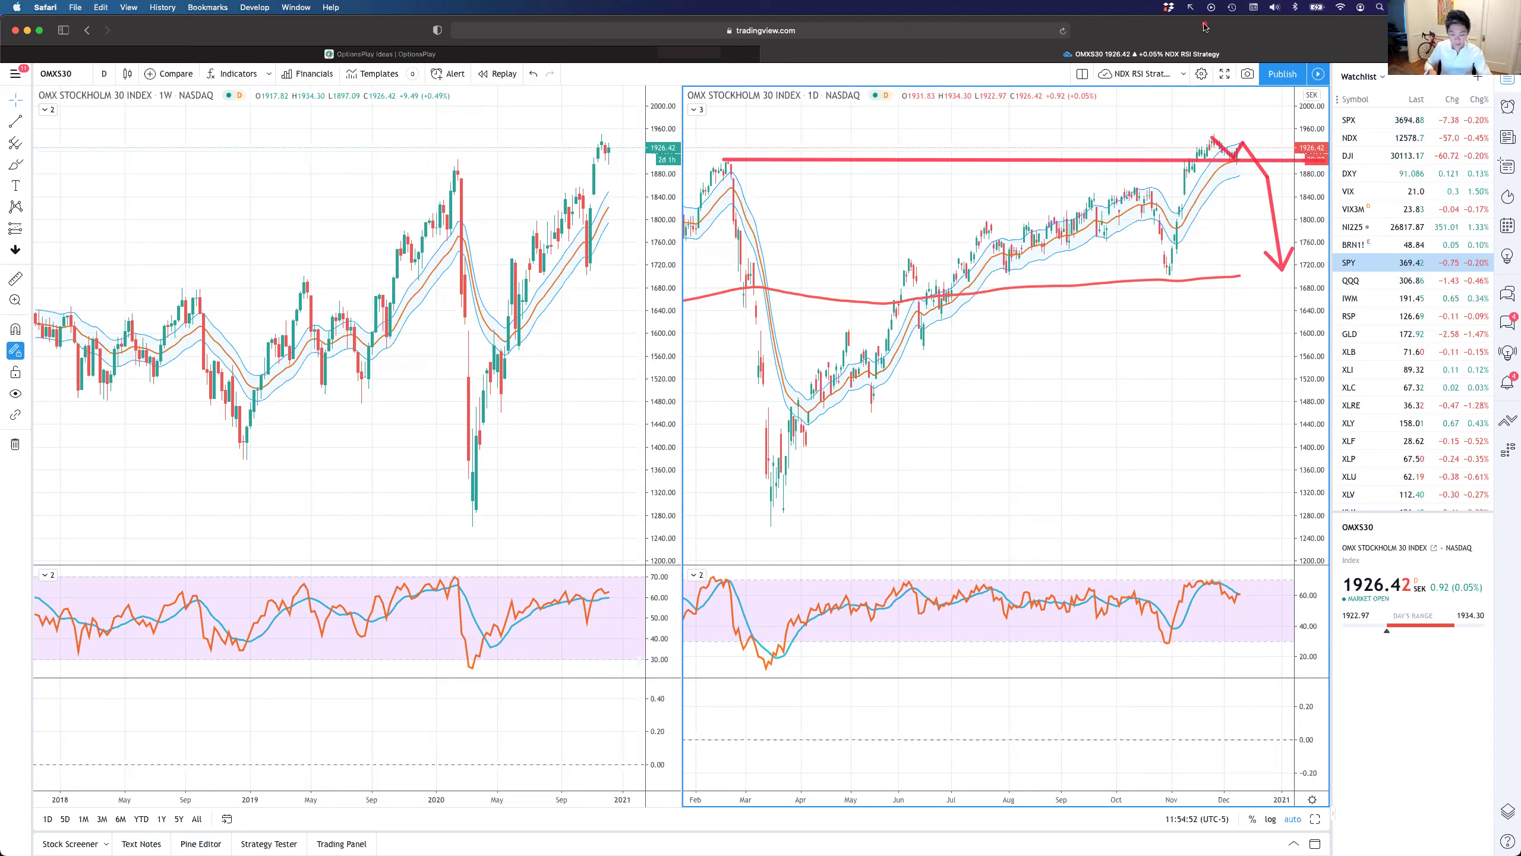
{"action": "key", "text": "Escape"}
Open the NASDAQ OMXC25 chart and mark its February high with a line and arrow, plus arrows along the crash and rebound to July
{"action": "type", "text": "OMXC25"}
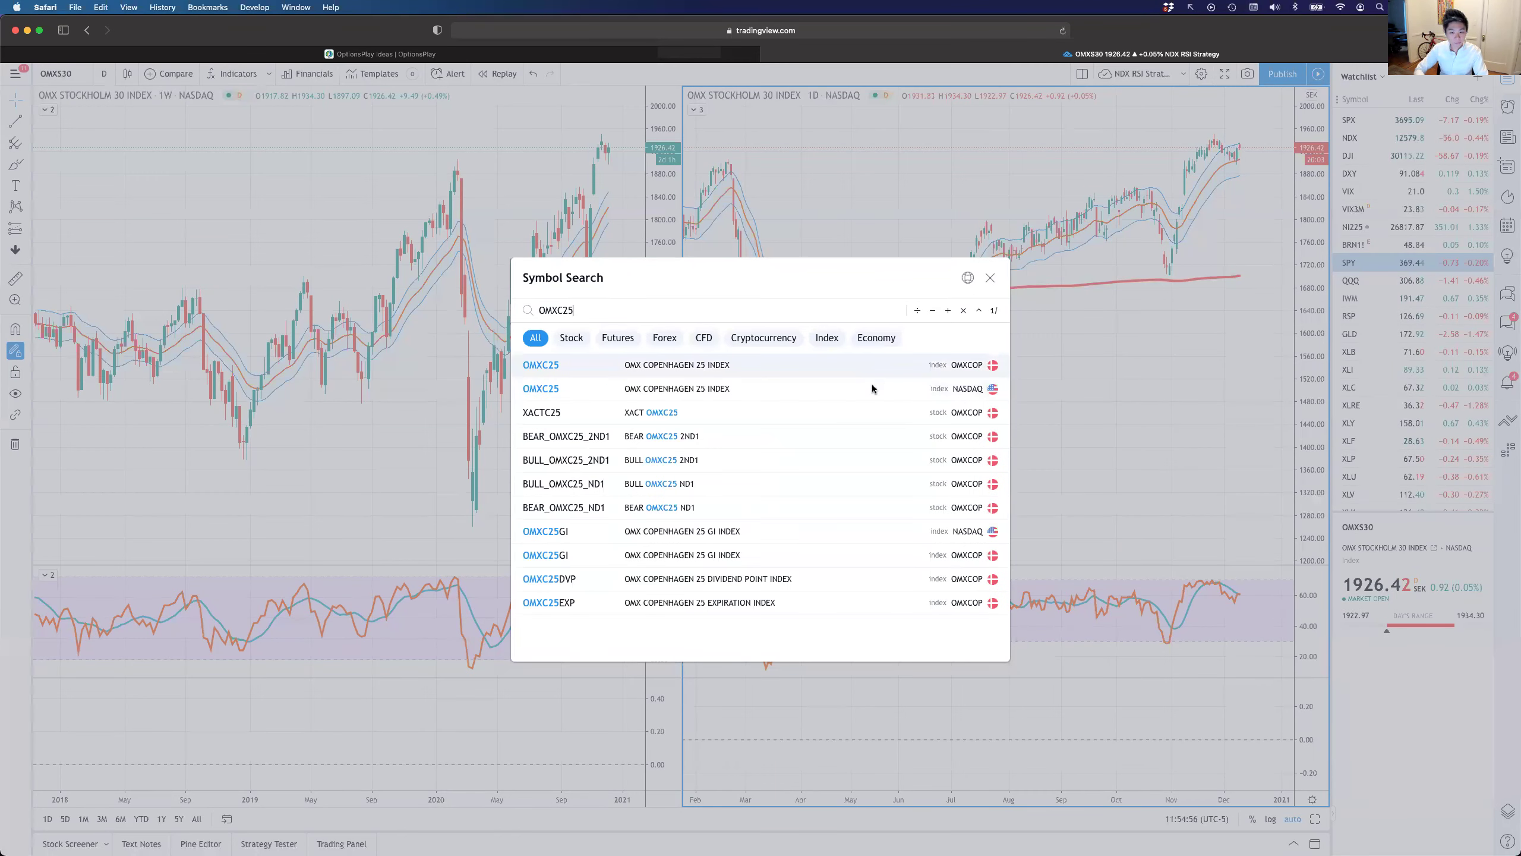
{"action": "left_click", "coordinate": [873, 387]}
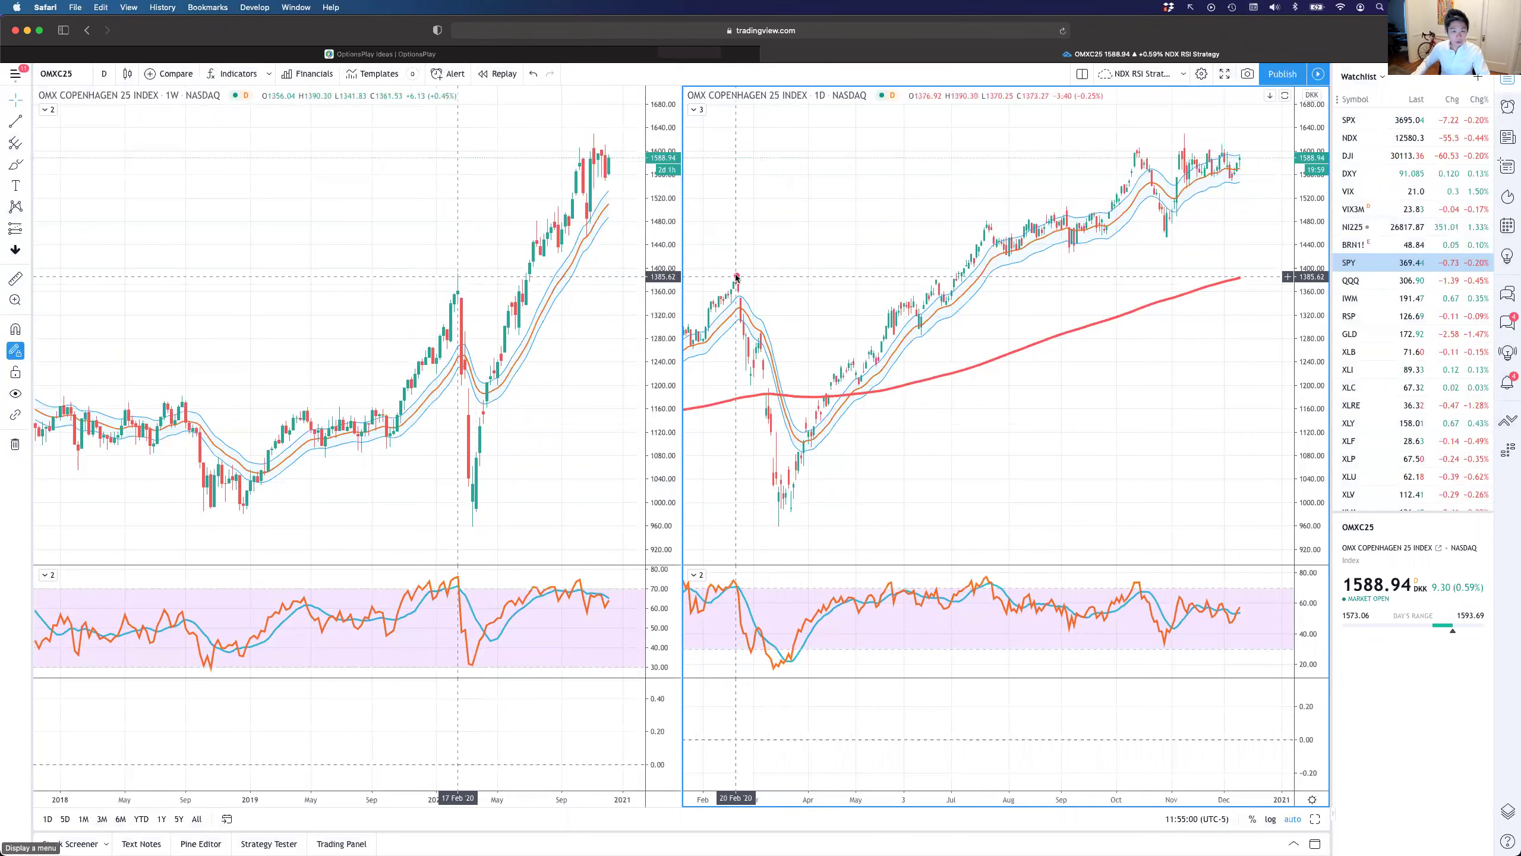
{"action": "left_click_drag", "start_coordinate": [732, 273], "coordinate": [1160, 273]}
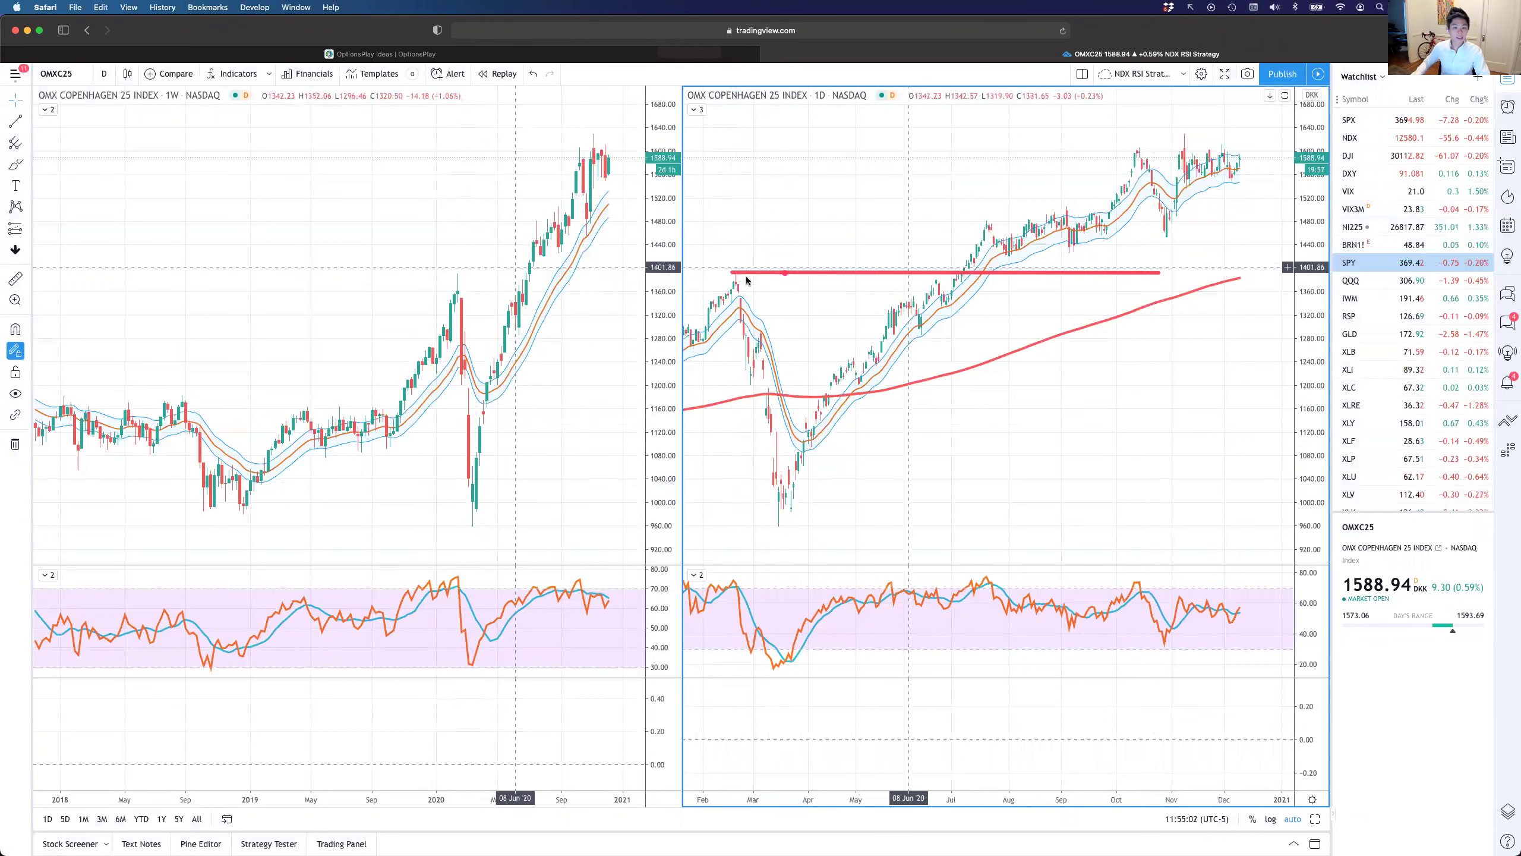
{"action": "mouse_move", "coordinate": [736, 235]}
{"action": "left_mouse_down"}
{"action": "mouse_move", "coordinate": [784, 511]}
{"action": "mouse_move", "coordinate": [961, 276]}
{"action": "left_mouse_up"}
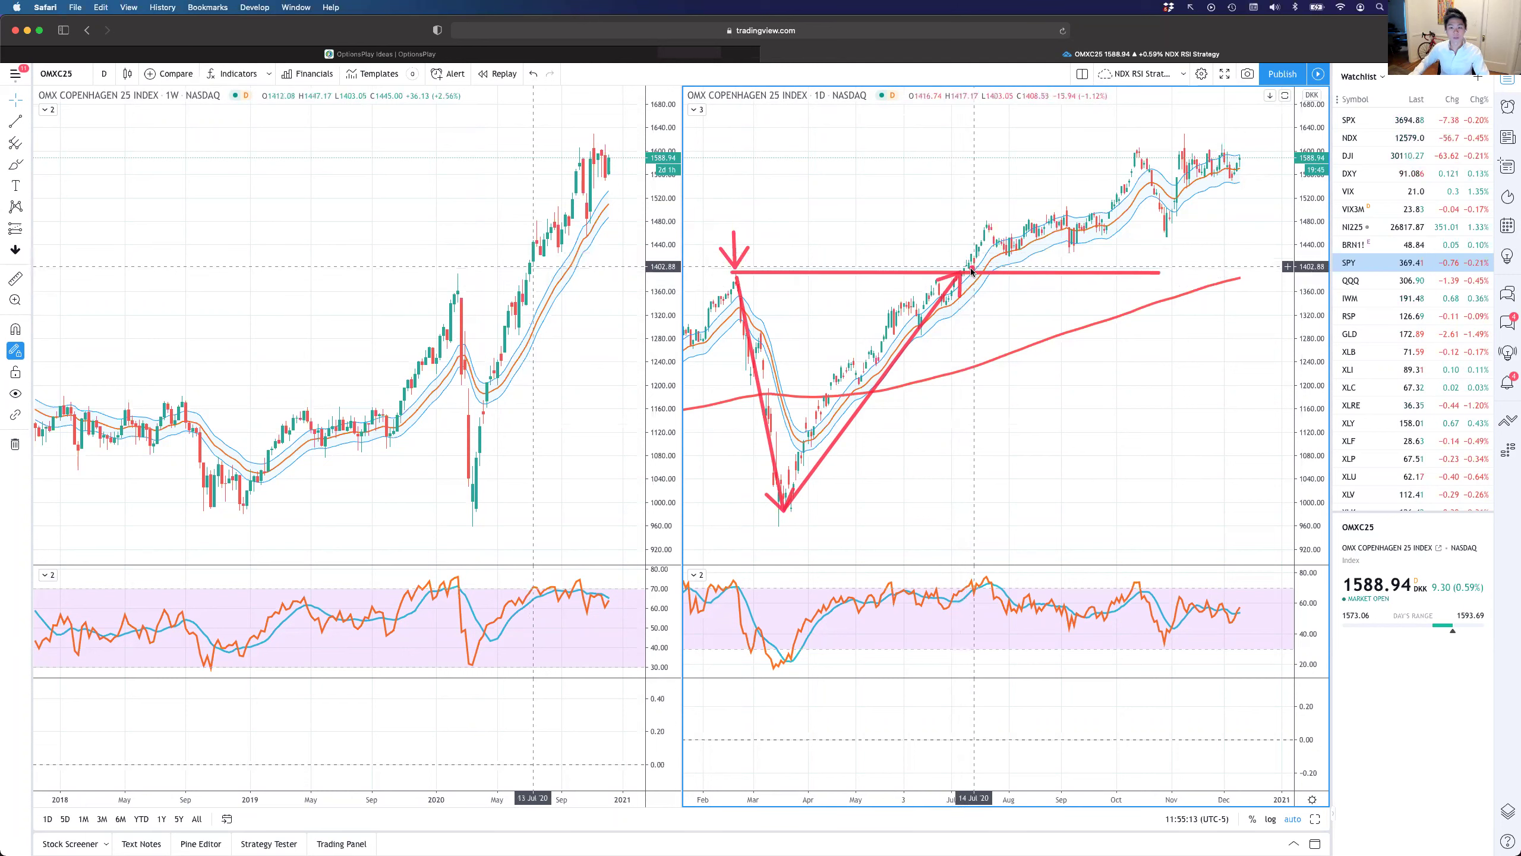
Draw OMXC25's rise to October, a line at the October high and the following dip and rebound, and undo these drawings
{"action": "mouse_move", "coordinate": [970, 271]}
{"action": "left_mouse_down"}
{"action": "mouse_move", "coordinate": [1120, 197]}
{"action": "mouse_move", "coordinate": [1138, 161]}
{"action": "mouse_move", "coordinate": [1167, 233]}
{"action": "mouse_move", "coordinate": [1147, 221]}
{"action": "mouse_move", "coordinate": [1172, 211]}
{"action": "mouse_move", "coordinate": [1165, 238]}
{"action": "mouse_move", "coordinate": [1183, 153]}
{"action": "mouse_move", "coordinate": [1159, 149]}
{"action": "mouse_move", "coordinate": [1324, 150]}
{"action": "left_mouse_up"}
{"action": "left_click", "coordinate": [1197, 142]}
{"action": "left_click_drag", "start_coordinate": [1131, 112], "coordinate": [1136, 151]}
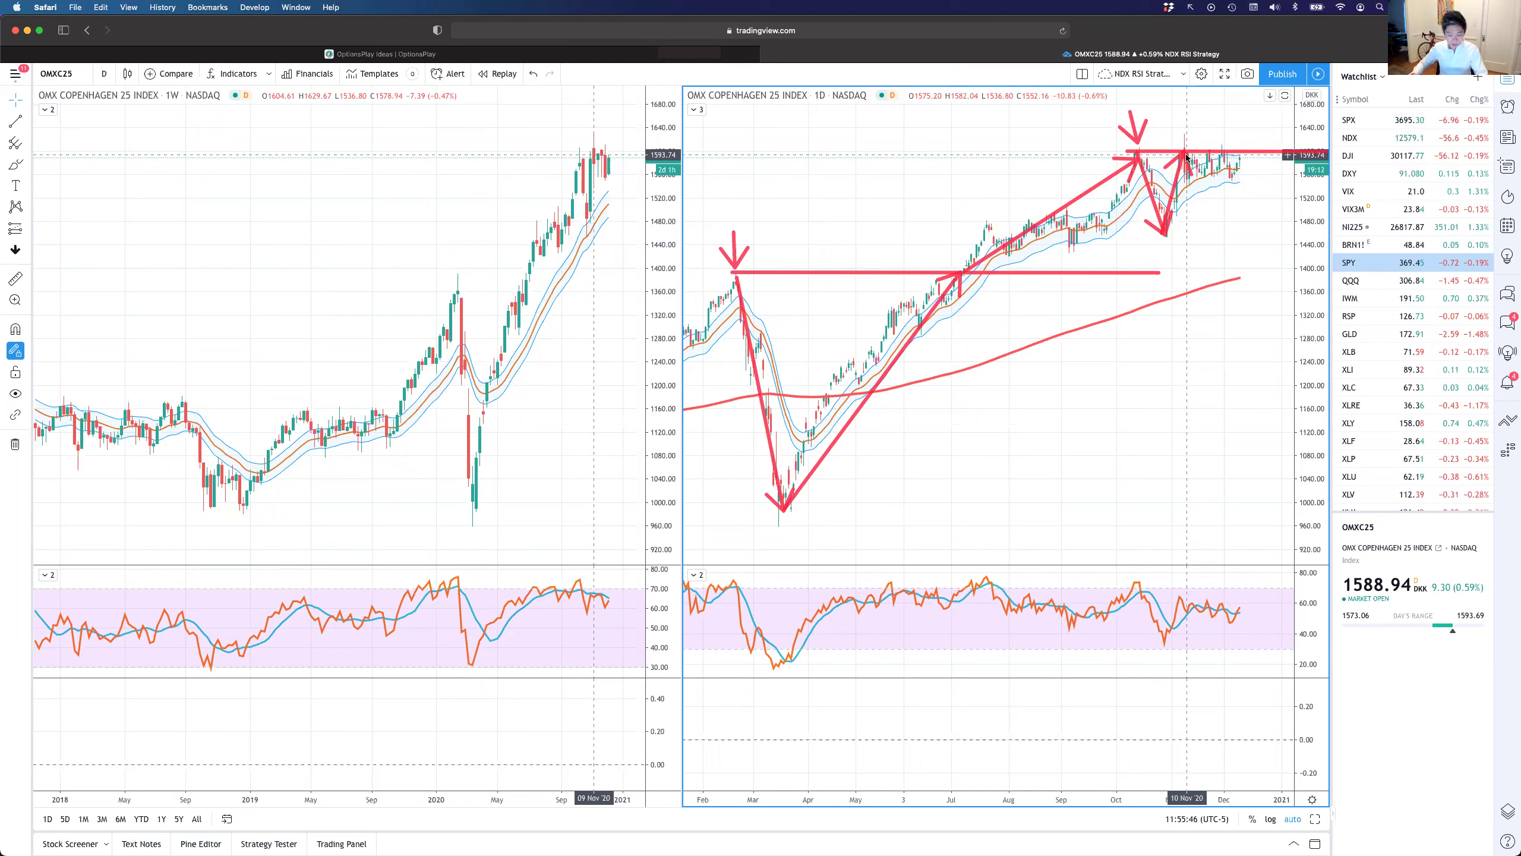
{"action": "key", "text": "super+z"}
{"action": "key", "text": "super+z"}
{"action": "key", "text": "super+z"}
{"action": "key", "text": "super+z"}
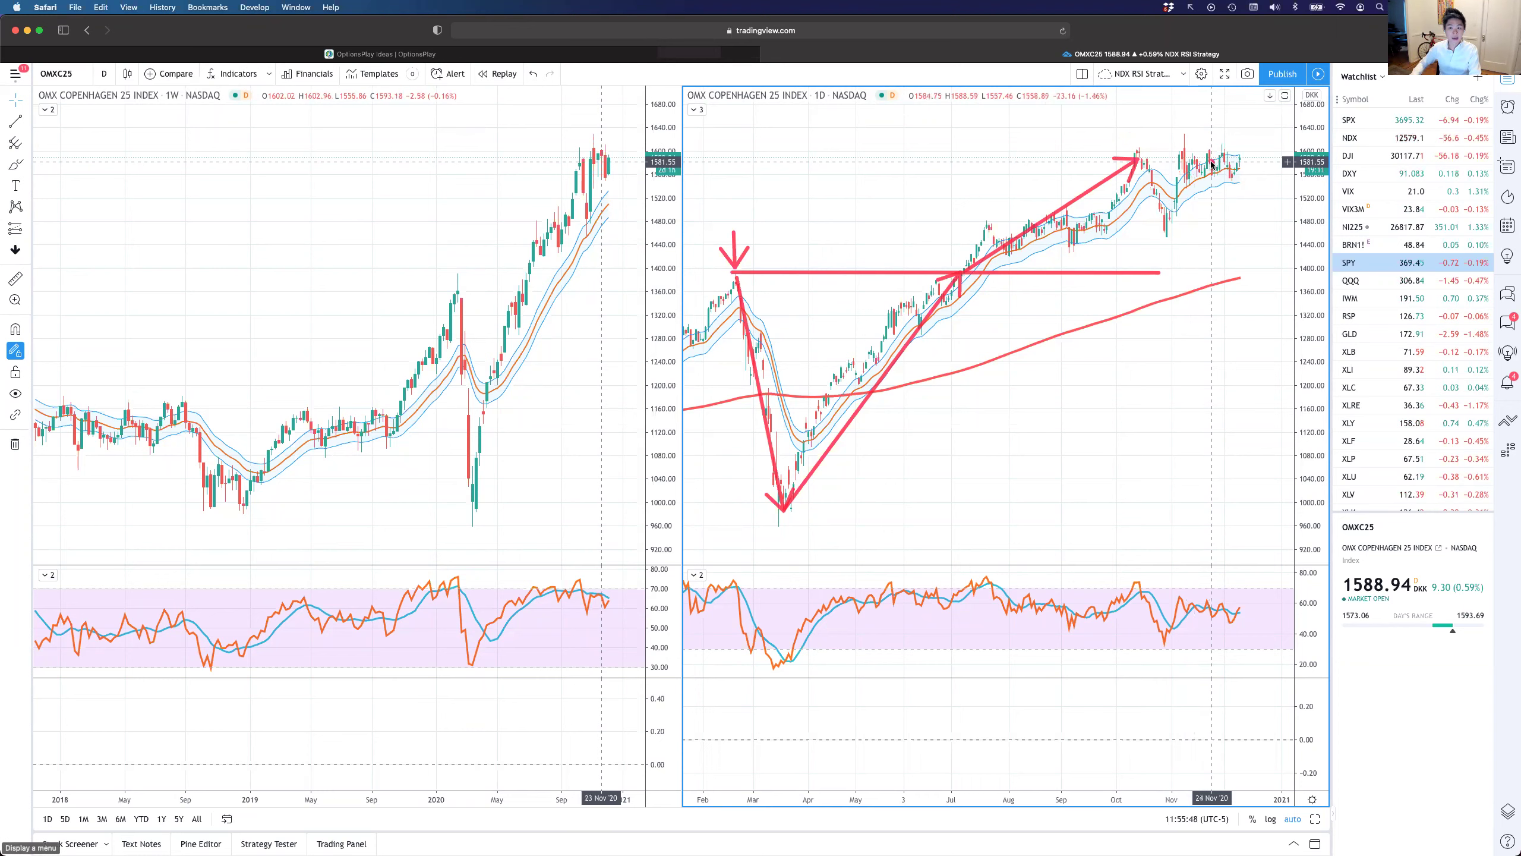
{"action": "key", "text": "super+z"}
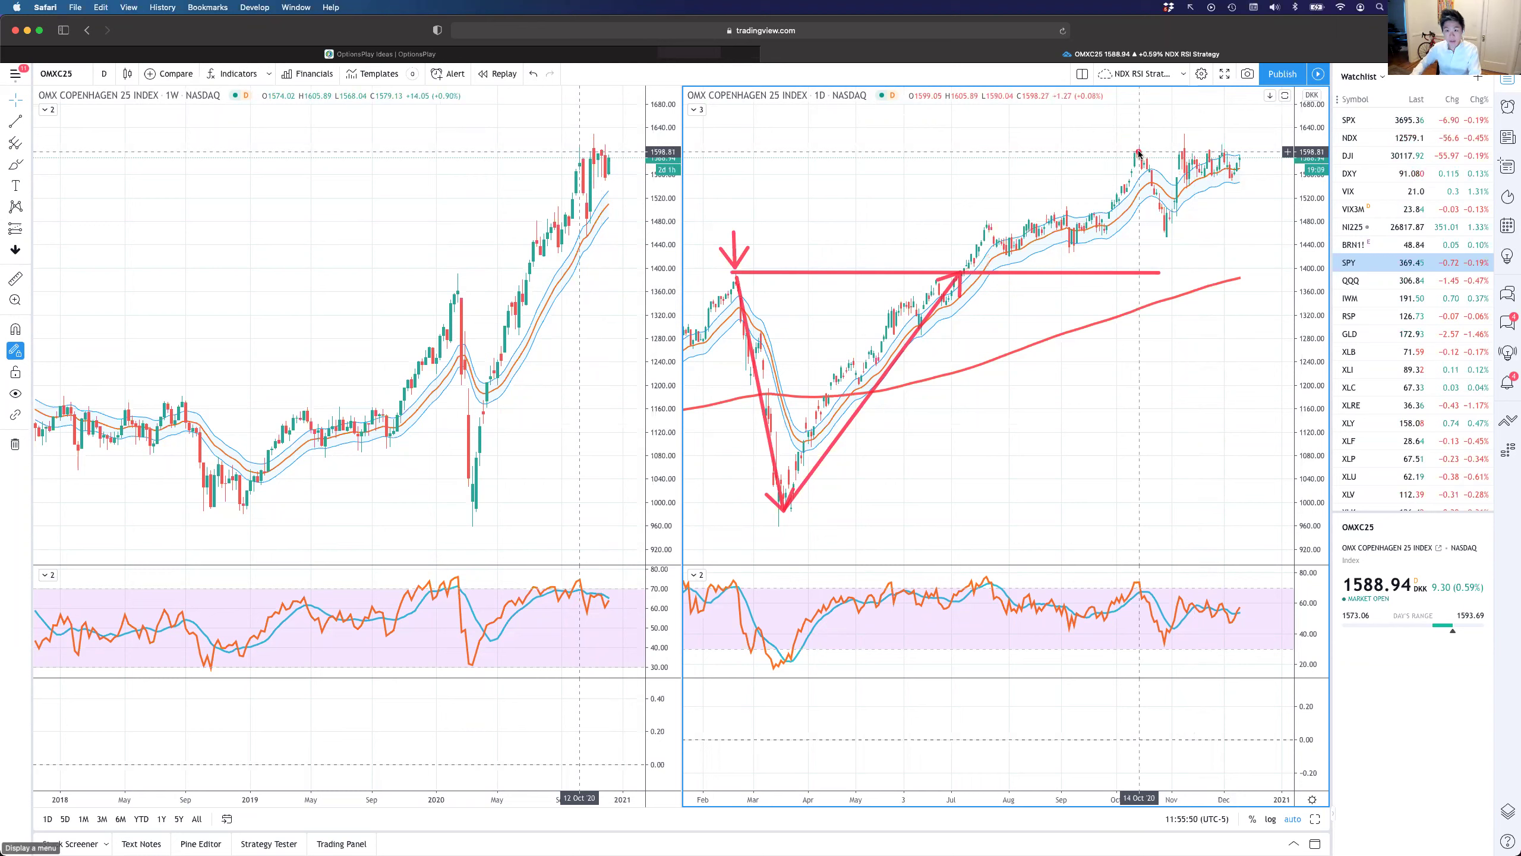
Draw a horizontal line at OMXC25's October high with downward arrows marking the October, November and December peaks along it
{"action": "left_click_drag", "start_coordinate": [1138, 152], "coordinate": [1303, 153]}
{"action": "left_click_drag", "start_coordinate": [1130, 106], "coordinate": [1136, 145]}
{"action": "left_click_drag", "start_coordinate": [1119, 125], "coordinate": [1243, 145]}
{"action": "left_click", "coordinate": [1242, 113]}
{"action": "left_click_drag", "start_coordinate": [1229, 125], "coordinate": [1257, 123]}
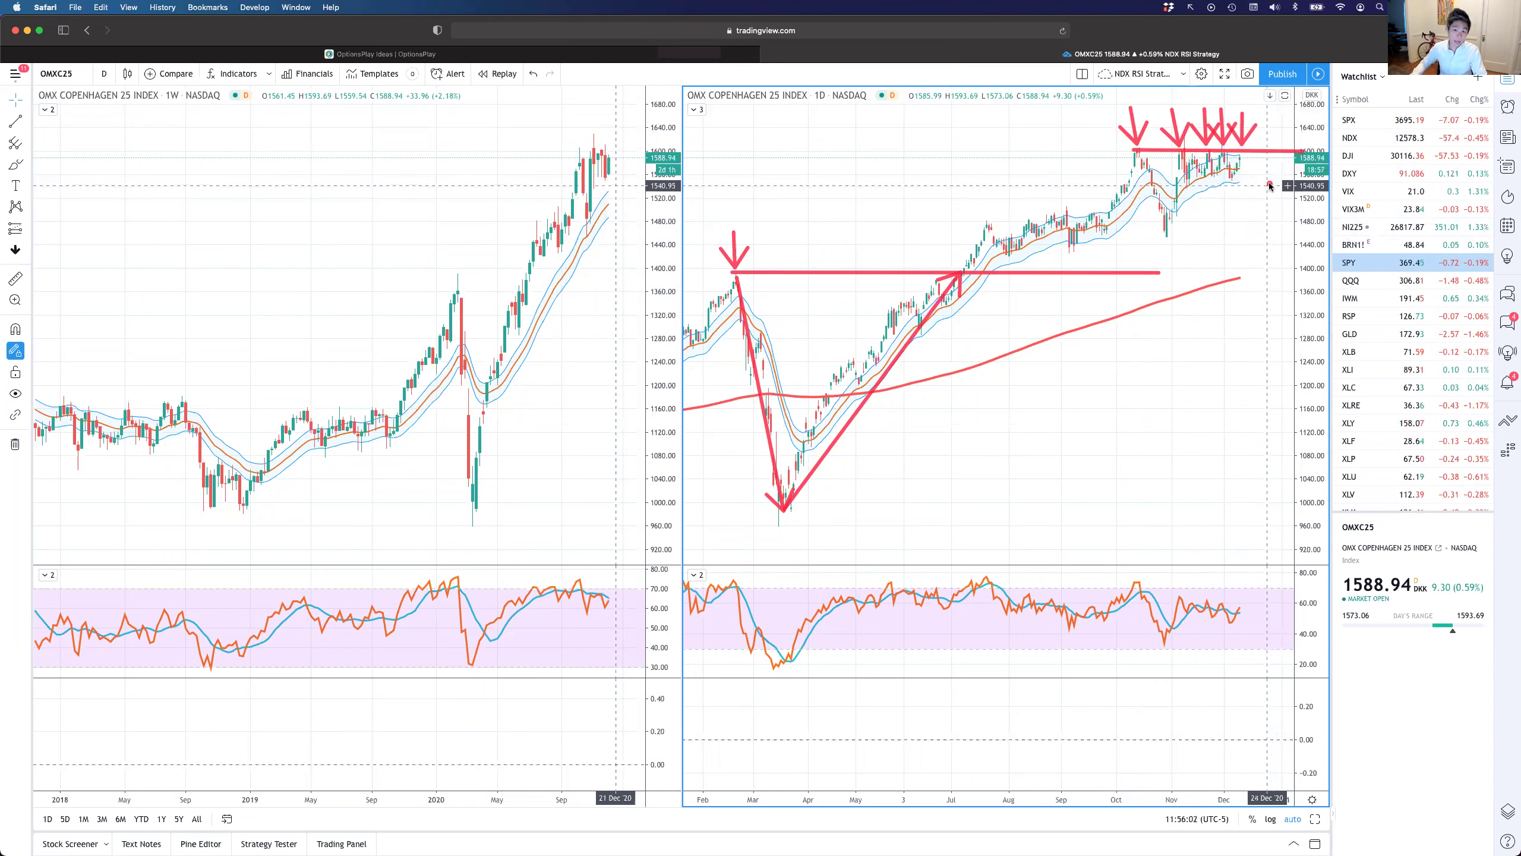
Draw an arrow rising above OMXC25's October-high line and strokes from the latest price back to the February high, and undo them
{"action": "mouse_move", "coordinate": [1241, 163]}
{"action": "left_mouse_down"}
{"action": "mouse_move", "coordinate": [1283, 103]}
{"action": "mouse_move", "coordinate": [1282, 129]}
{"action": "left_mouse_up"}
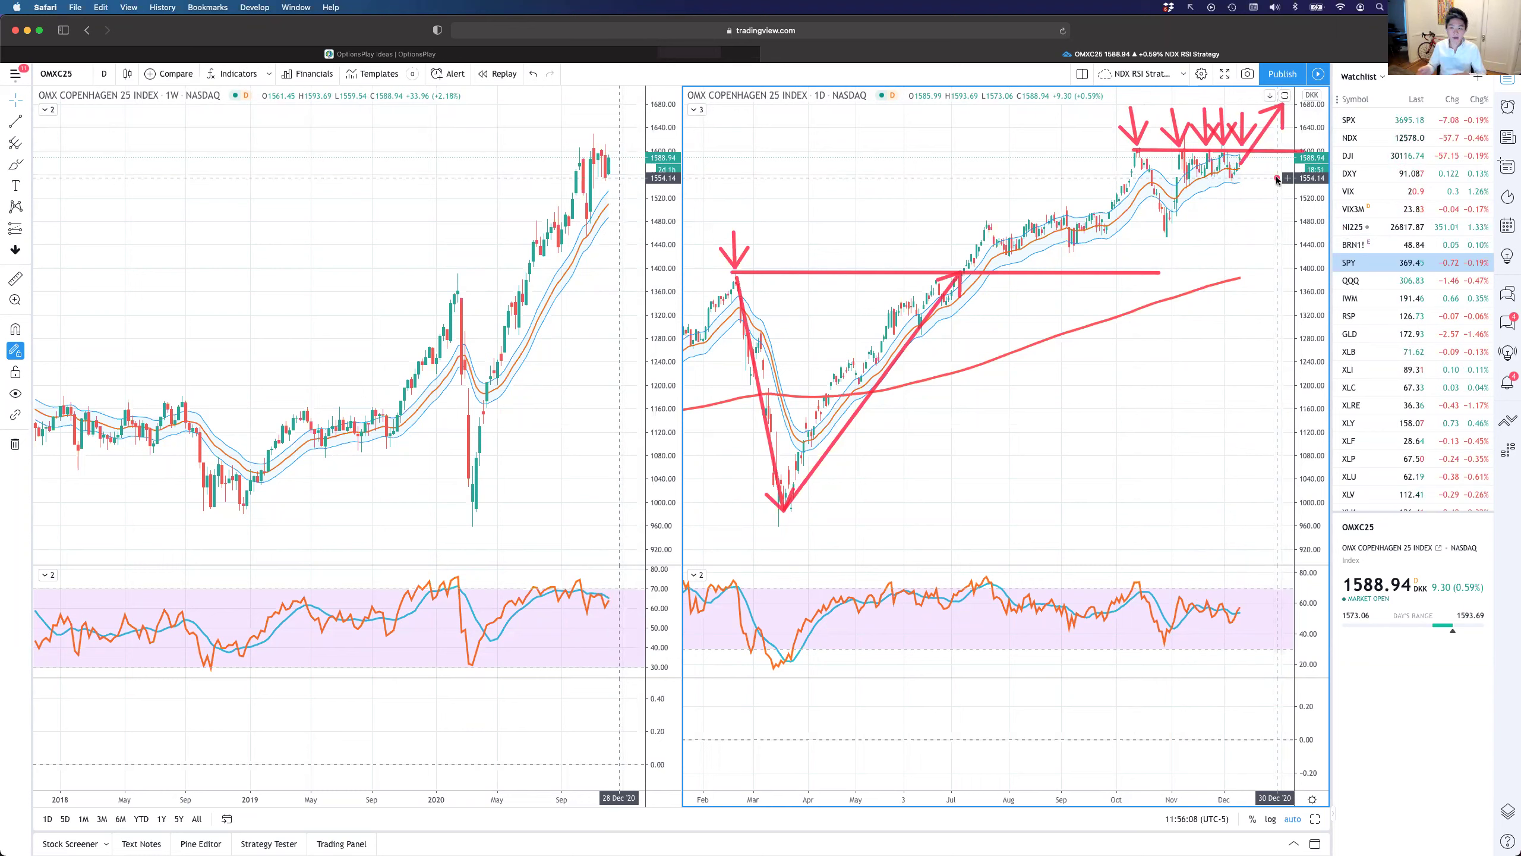
{"action": "key", "text": "ctrl+z"}
{"action": "key", "text": "ctrl+z"}
{"action": "key", "text": "ctrl+z"}
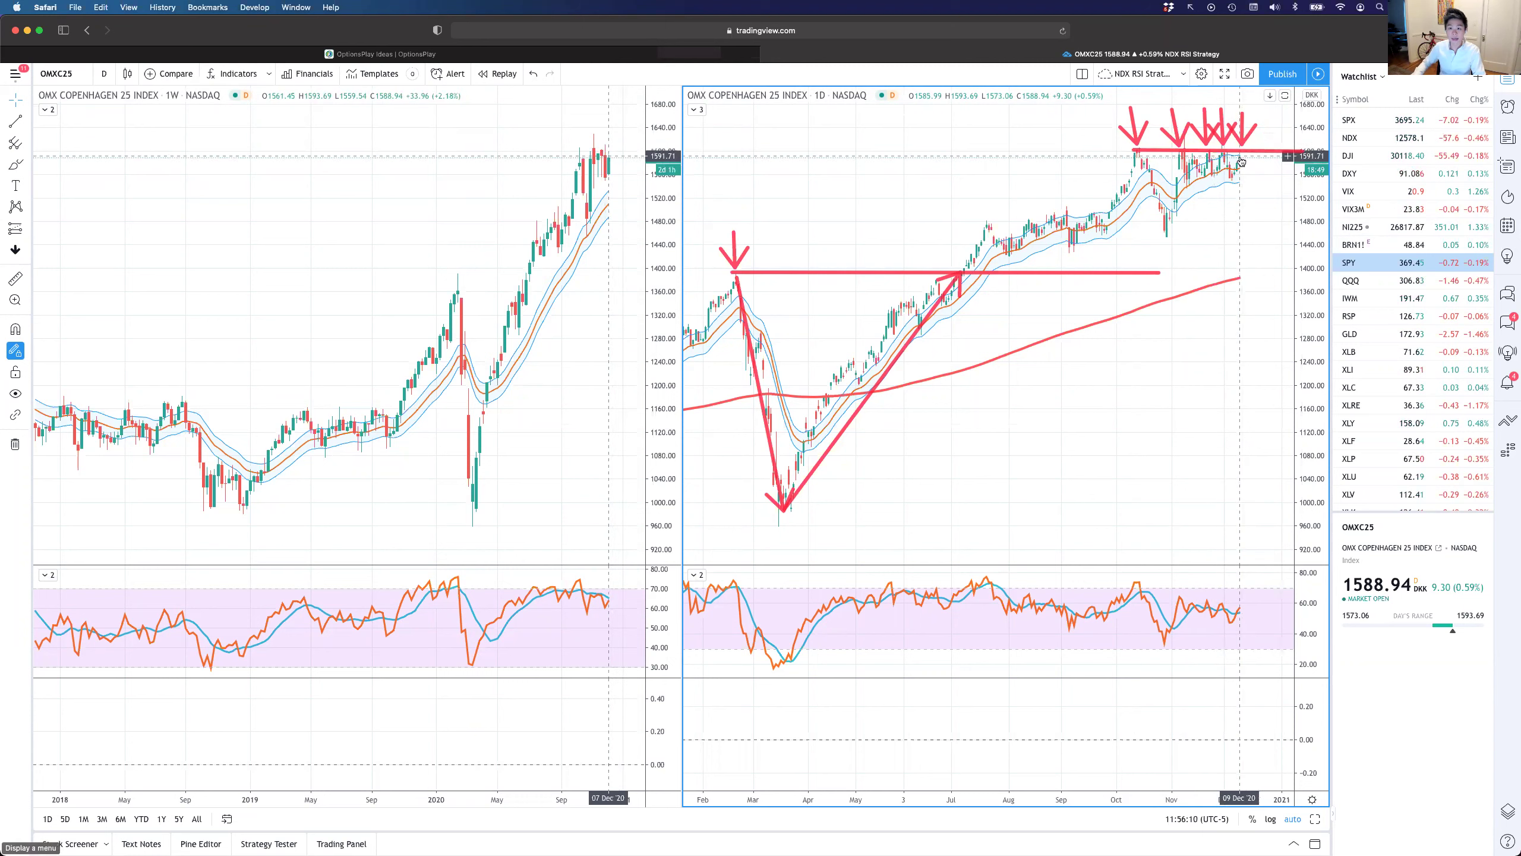
{"action": "left_click_drag", "start_coordinate": [1239, 159], "coordinate": [736, 273]}
{"action": "key", "text": "ctrl+z"}
{"action": "mouse_move", "coordinate": [1240, 157]}
{"action": "left_mouse_down"}
{"action": "mouse_move", "coordinate": [953, 207]}
{"action": "mouse_move", "coordinate": [735, 269]}
{"action": "left_mouse_up"}
{"action": "key", "text": "ctrl+z"}
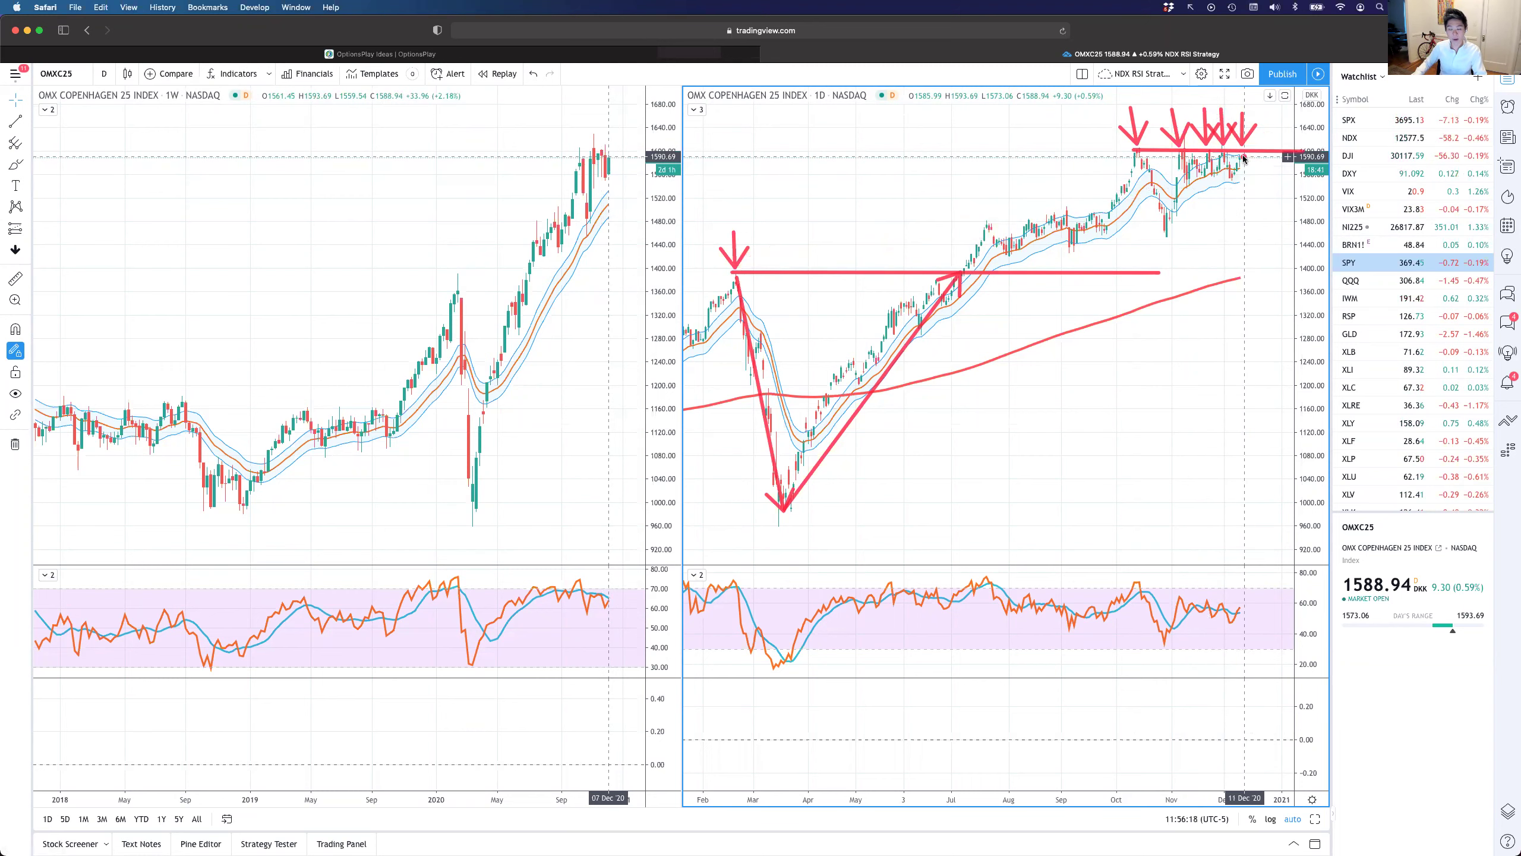
Draw a support line beneath OMXC25's November–December range, with arrows for an upside breakout and a downside breakdown
{"action": "left_click_drag", "start_coordinate": [1183, 180], "coordinate": [1275, 182]}
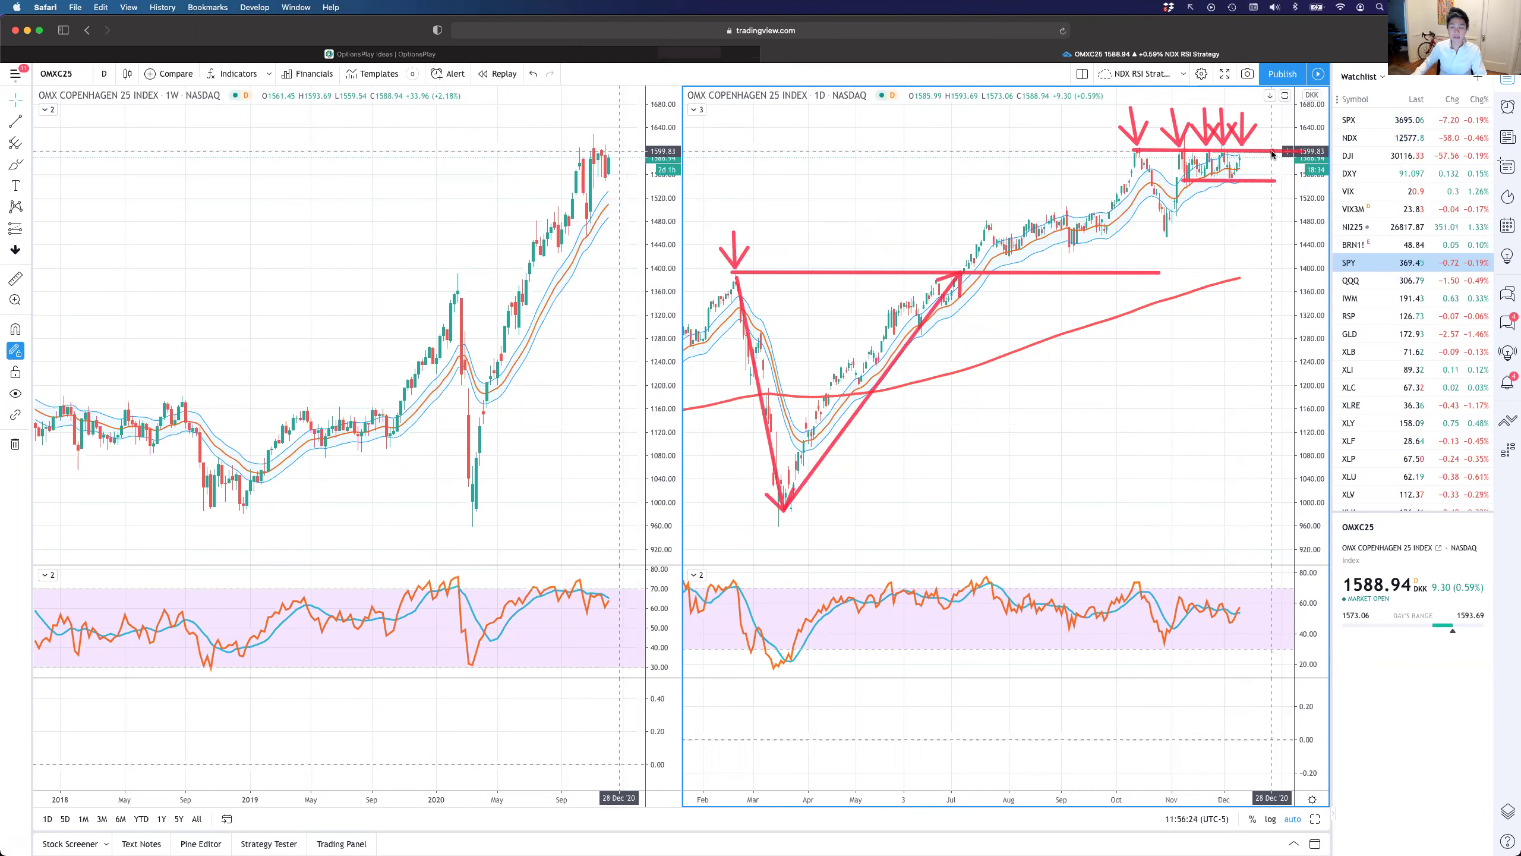
{"action": "left_click_drag", "start_coordinate": [1269, 161], "coordinate": [1269, 162]}
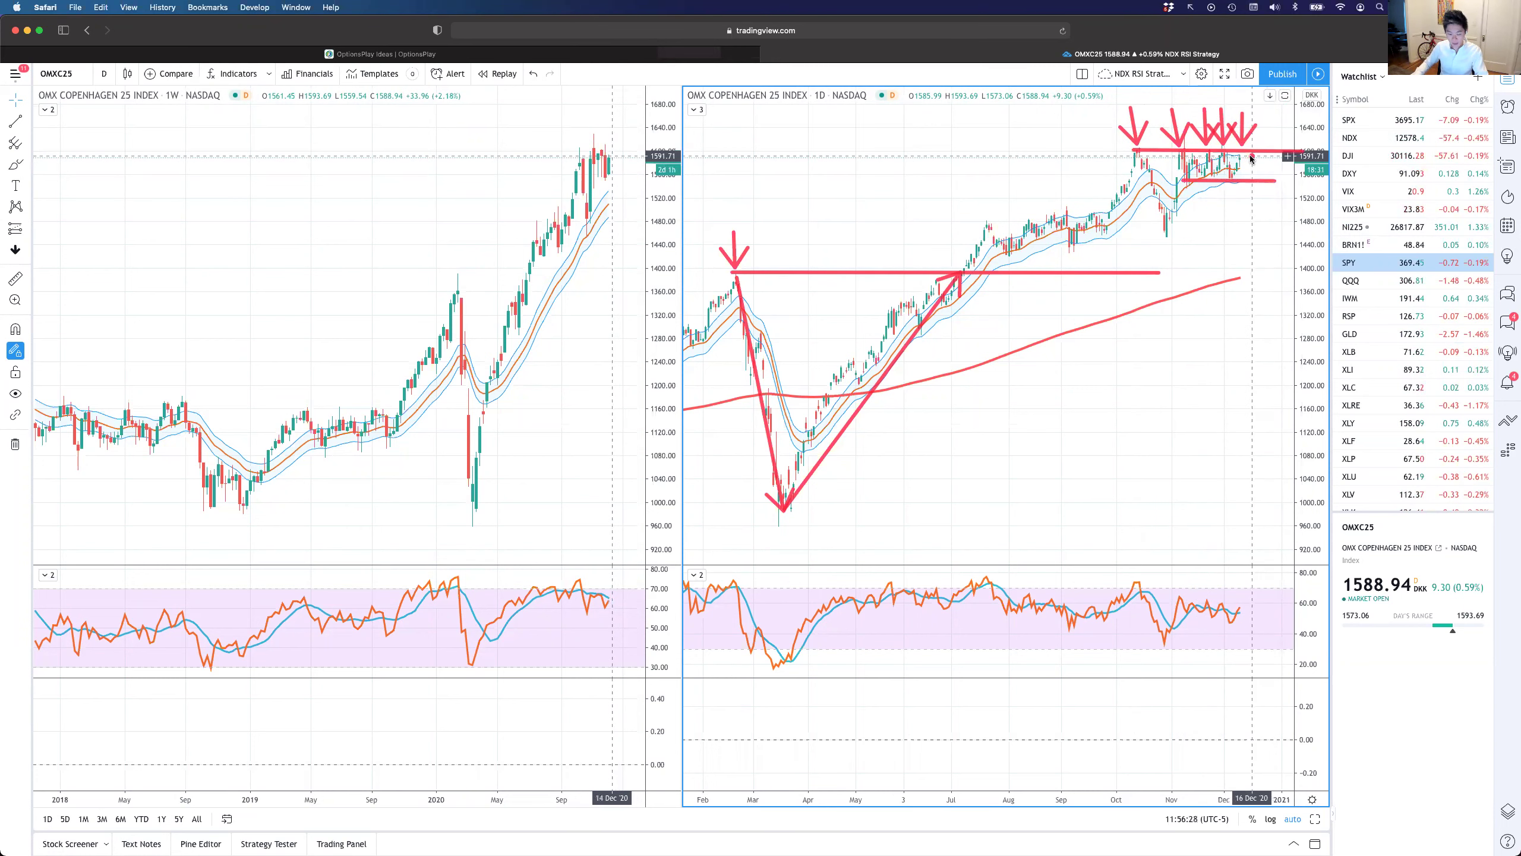
{"action": "left_click_drag", "start_coordinate": [1246, 158], "coordinate": [1279, 117]}
{"action": "left_click_drag", "start_coordinate": [1248, 174], "coordinate": [1275, 230]}
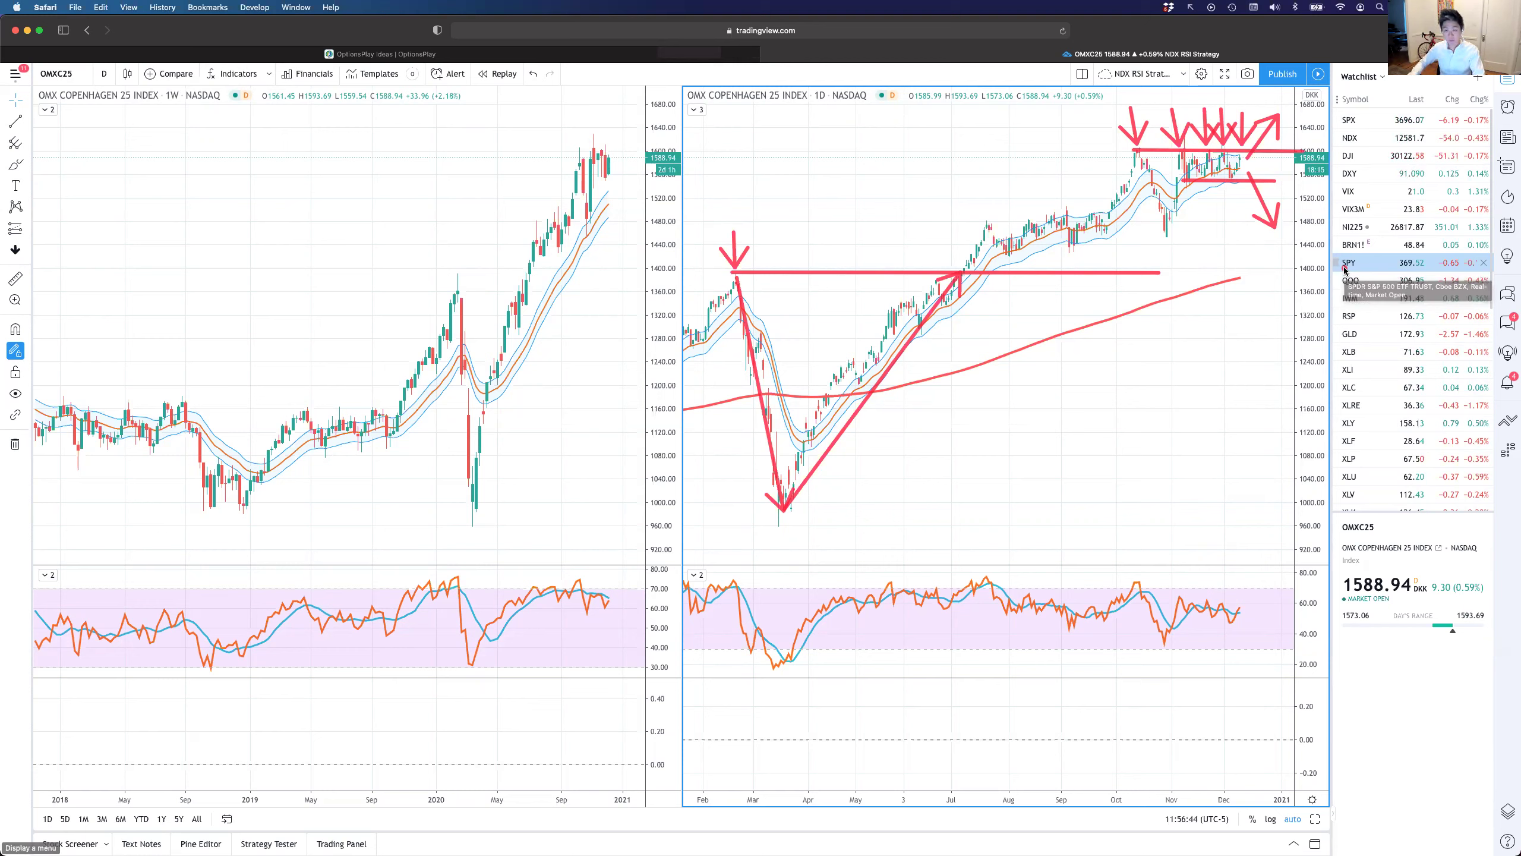
Clear the OMXC25 drawings, redraw the October-high line with an arrow rising through it, and clear the chart again
{"action": "key", "text": "Escape"}
{"action": "mouse_move", "coordinate": [1126, 152]}
{"action": "left_mouse_down"}
{"action": "mouse_move", "coordinate": [1300, 153]}
{"action": "mouse_move", "coordinate": [1269, 141]}
{"action": "left_mouse_up"}
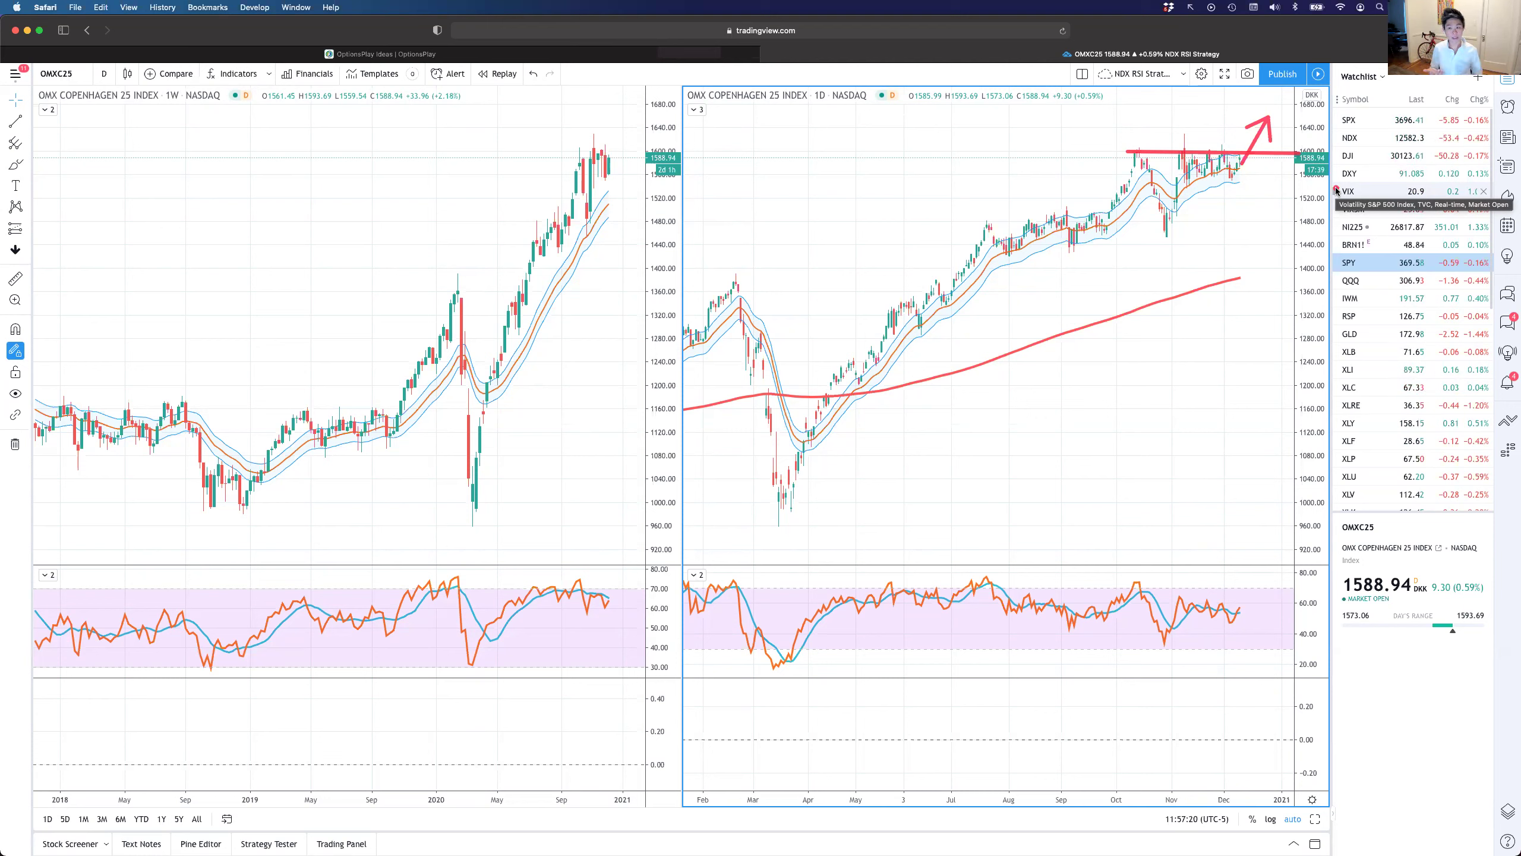
{"action": "key", "text": "Escape"}
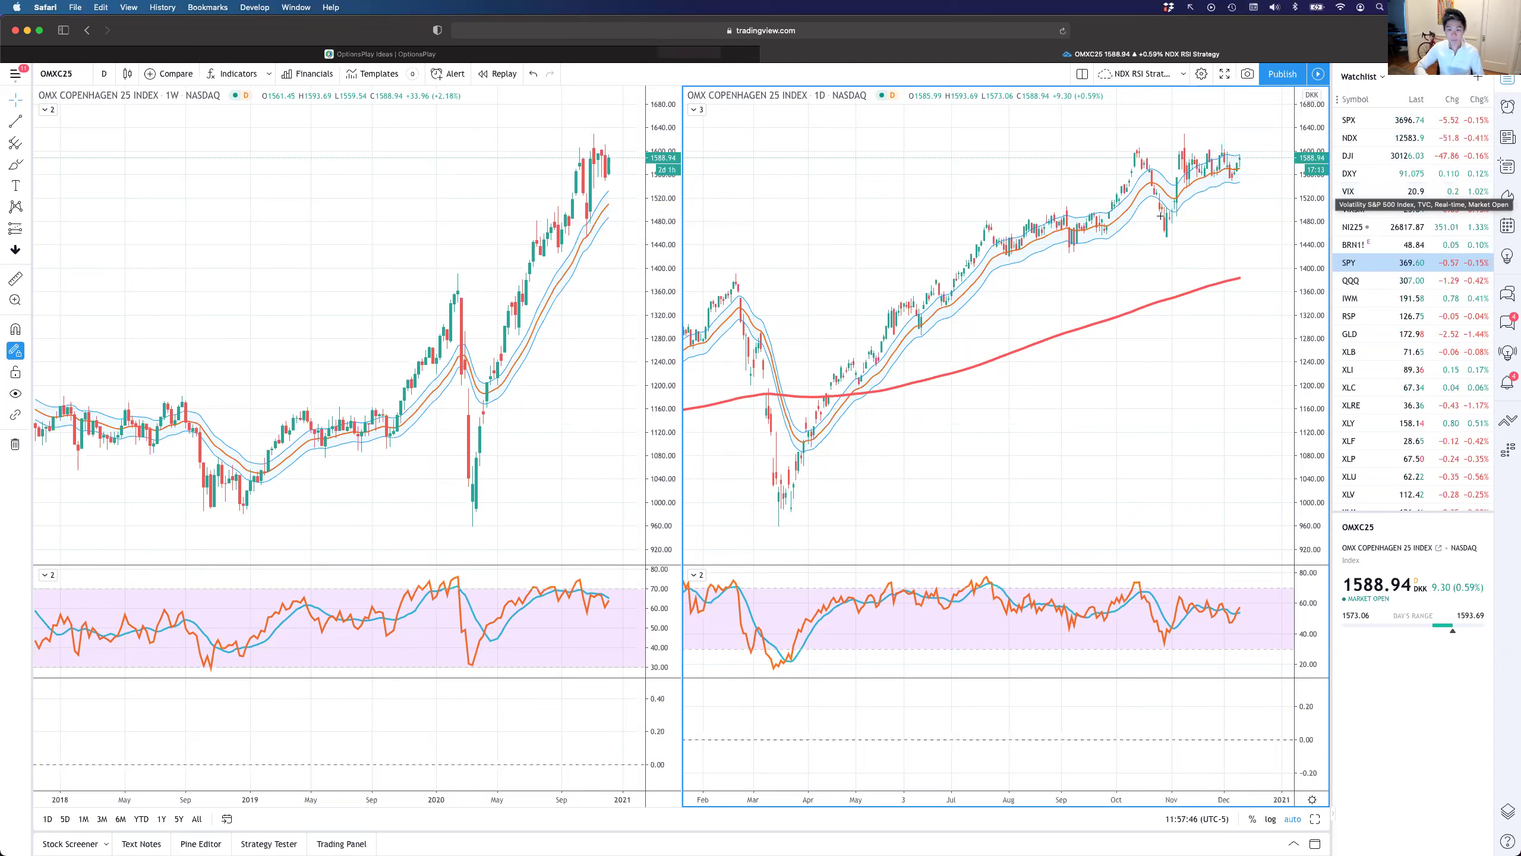
Search for "OMX HELSINKI" and open the NASDAQ-listed OMX Helsinki 25 index (OMXH25) charts
{"action": "type", "text": "OMX HEL"}
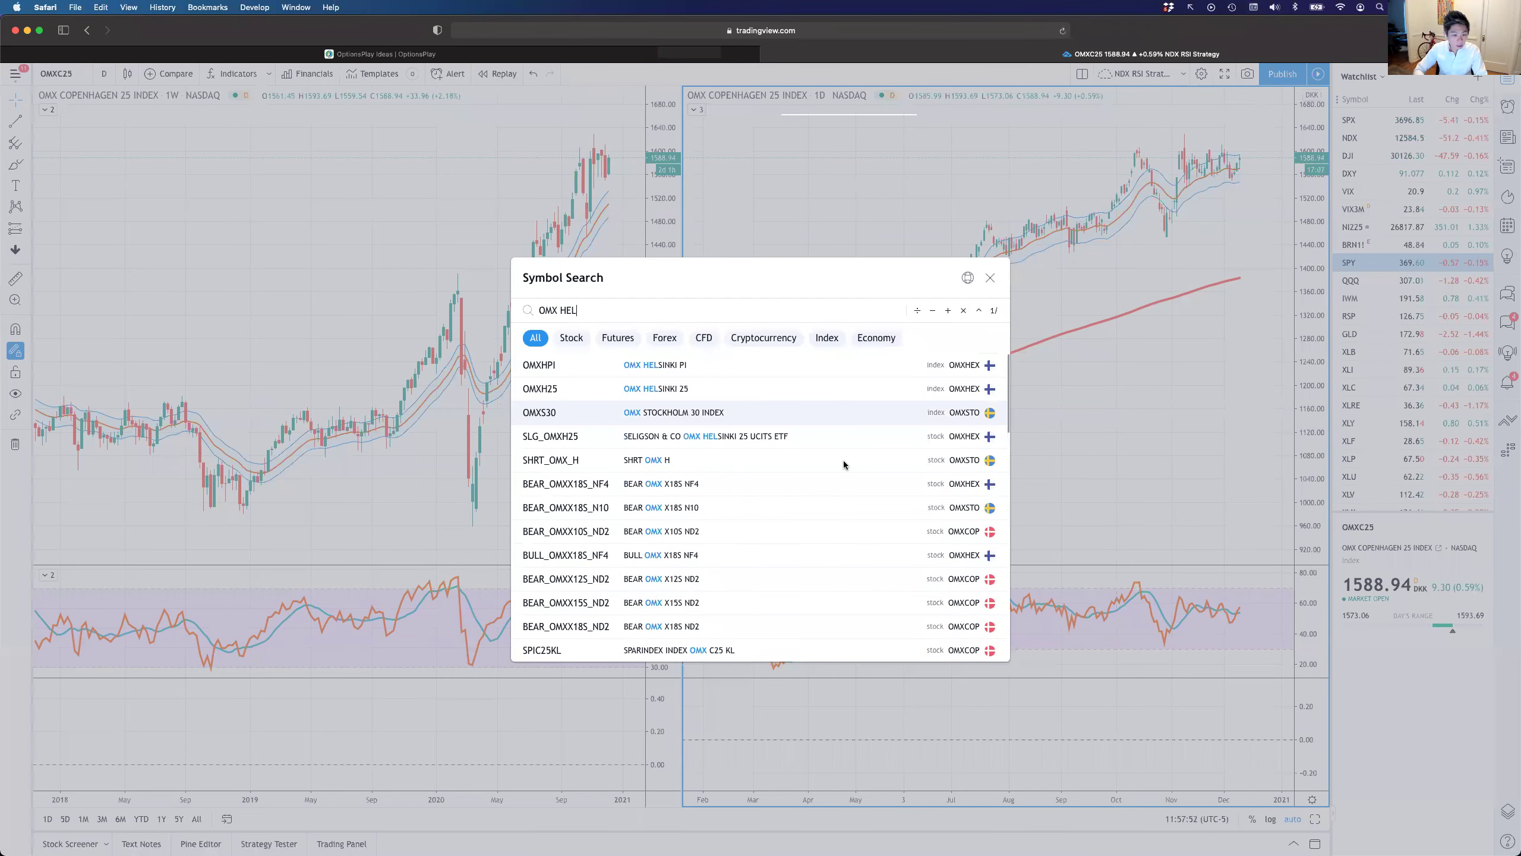
{"action": "type", "text": "SINKI"}
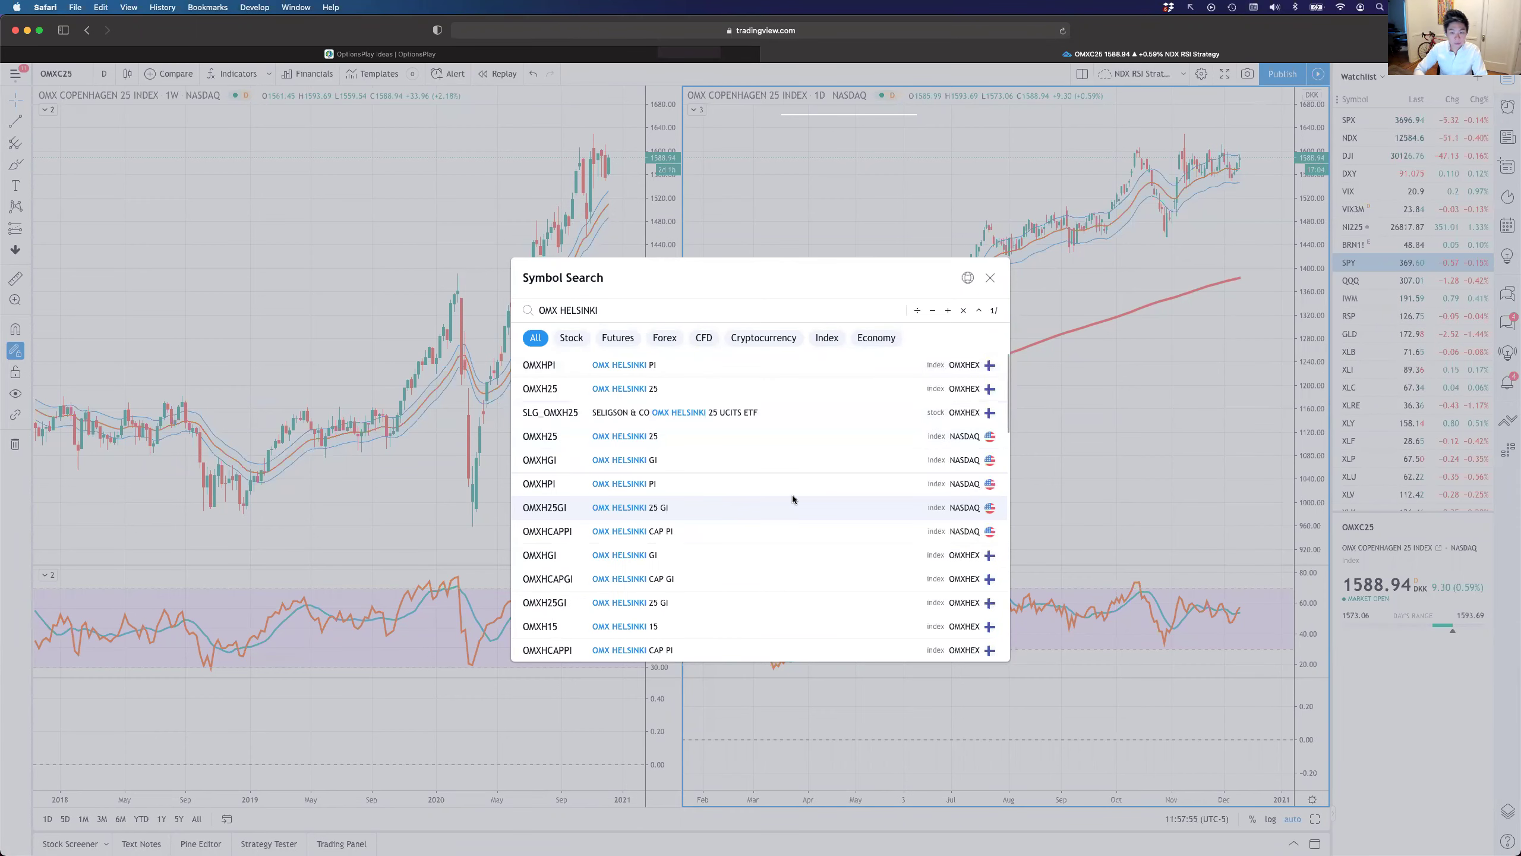
{"action": "left_click", "coordinate": [787, 436]}
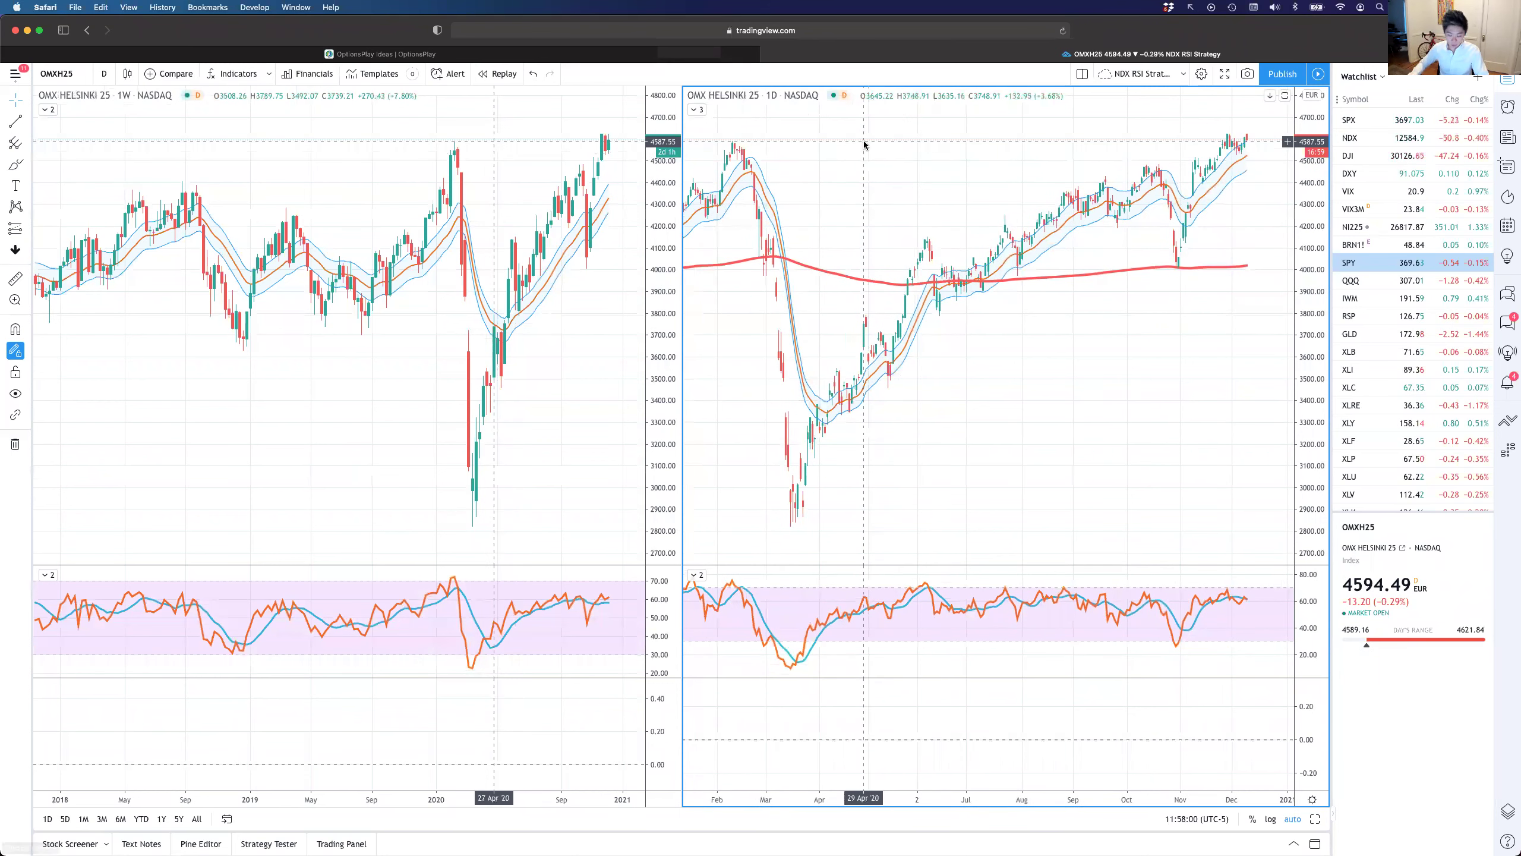
Draw a horizontal line at OMXH25's February high with downward arrows marking the February peak and the latest highs
{"action": "left_click_drag", "start_coordinate": [729, 142], "coordinate": [1316, 143]}
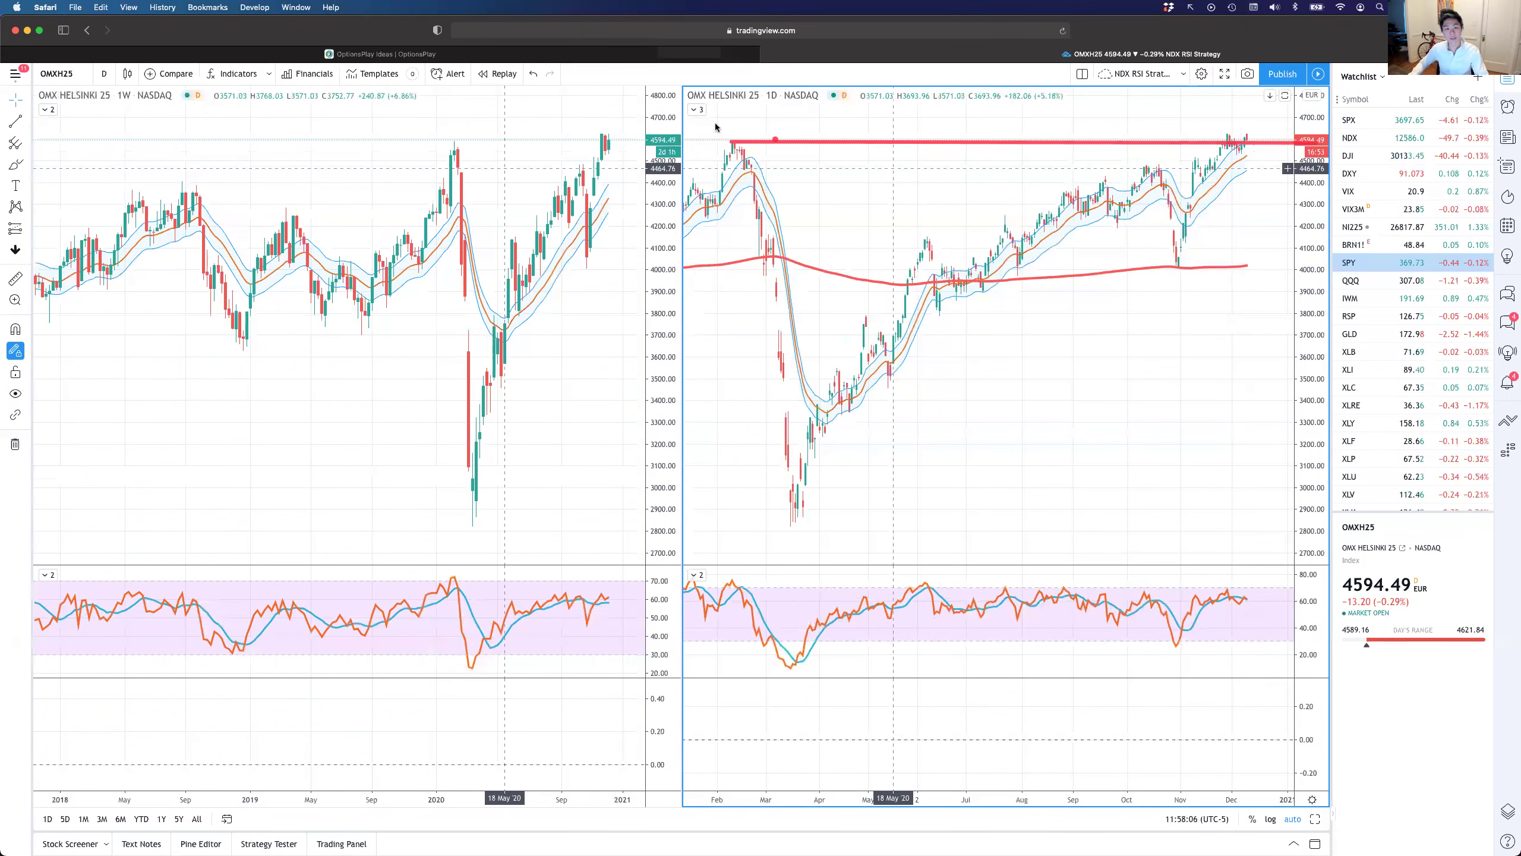
{"action": "left_click_drag", "start_coordinate": [712, 127], "coordinate": [733, 141]}
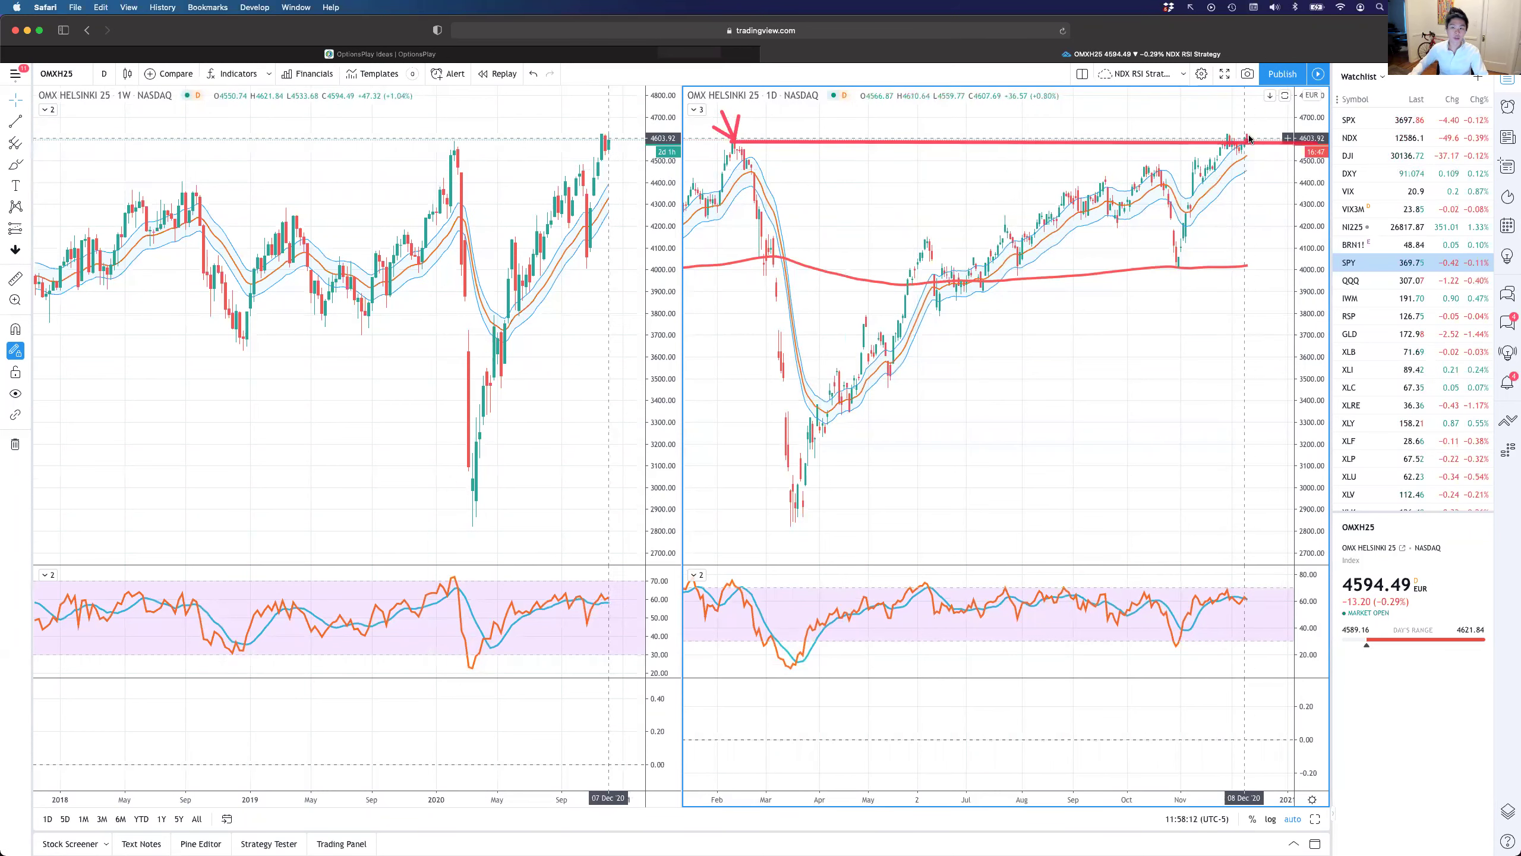
{"action": "mouse_move", "coordinate": [1222, 118]}
{"action": "left_mouse_down"}
{"action": "mouse_move", "coordinate": [1227, 141]}
{"action": "mouse_move", "coordinate": [1245, 138]}
{"action": "left_mouse_up"}
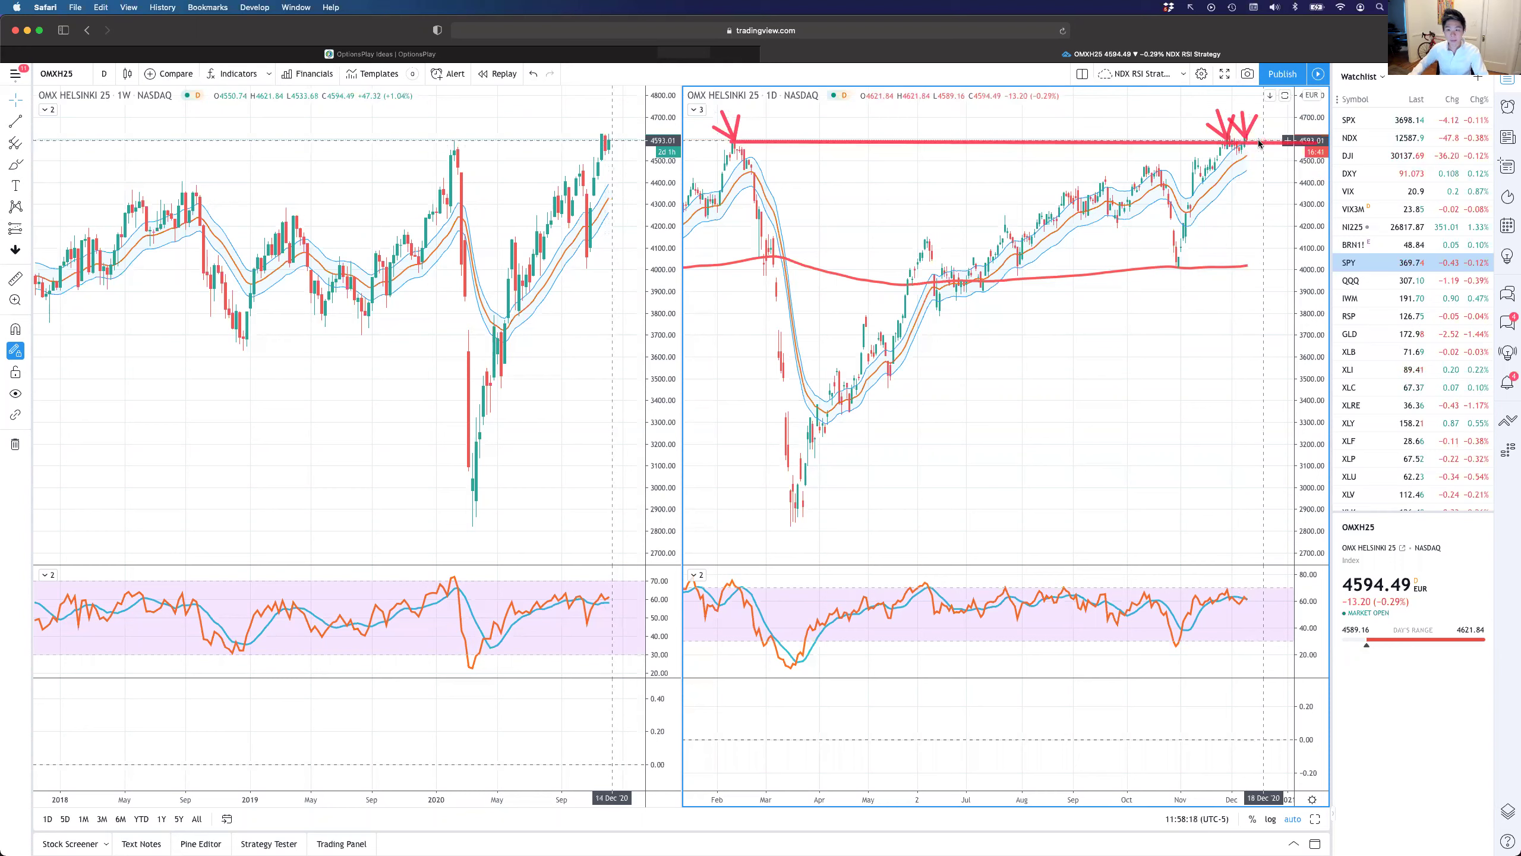
Replace the markings at OMXH25's latest highs with one breakout arrow rising above the February-high line, and clear the chart
{"action": "left_click_drag", "start_coordinate": [1267, 124], "coordinate": [1258, 112]}
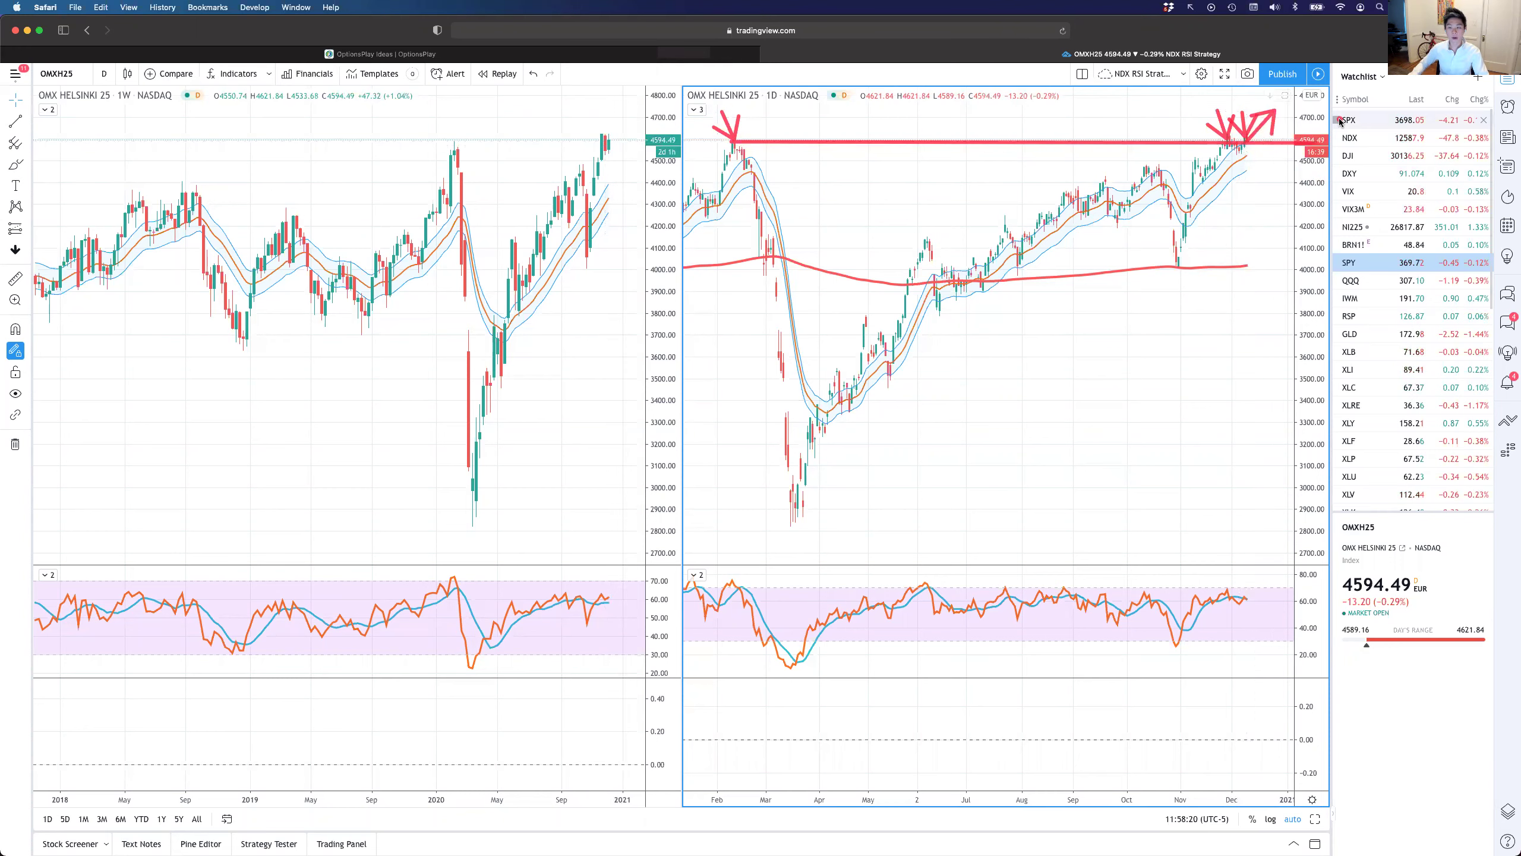
{"action": "key", "text": "ctrl+z"}
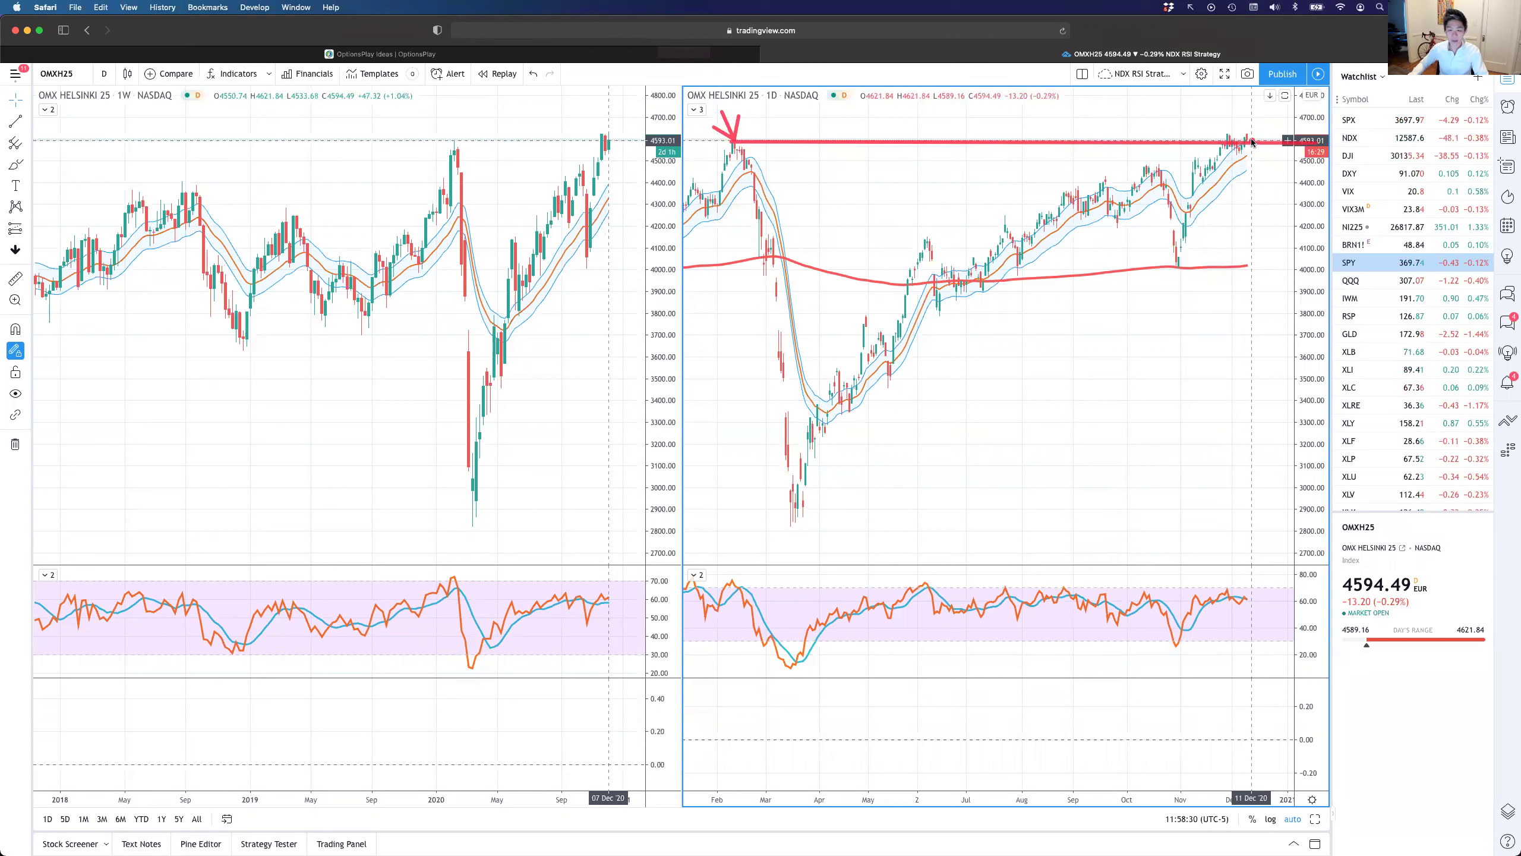
{"action": "left_click_drag", "start_coordinate": [1248, 147], "coordinate": [1285, 95]}
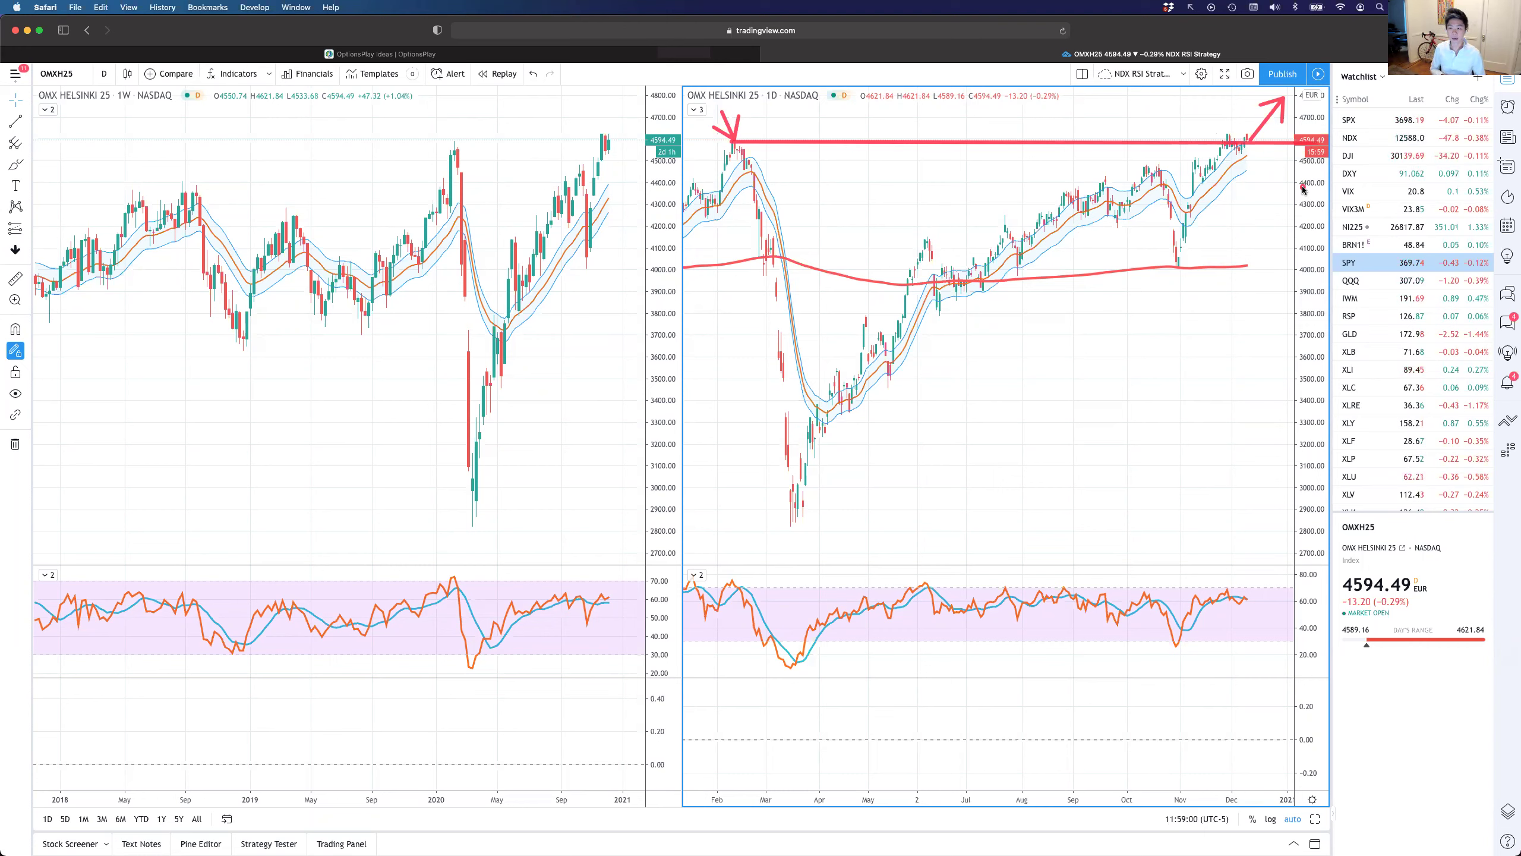
{"action": "key", "text": "Escape"}
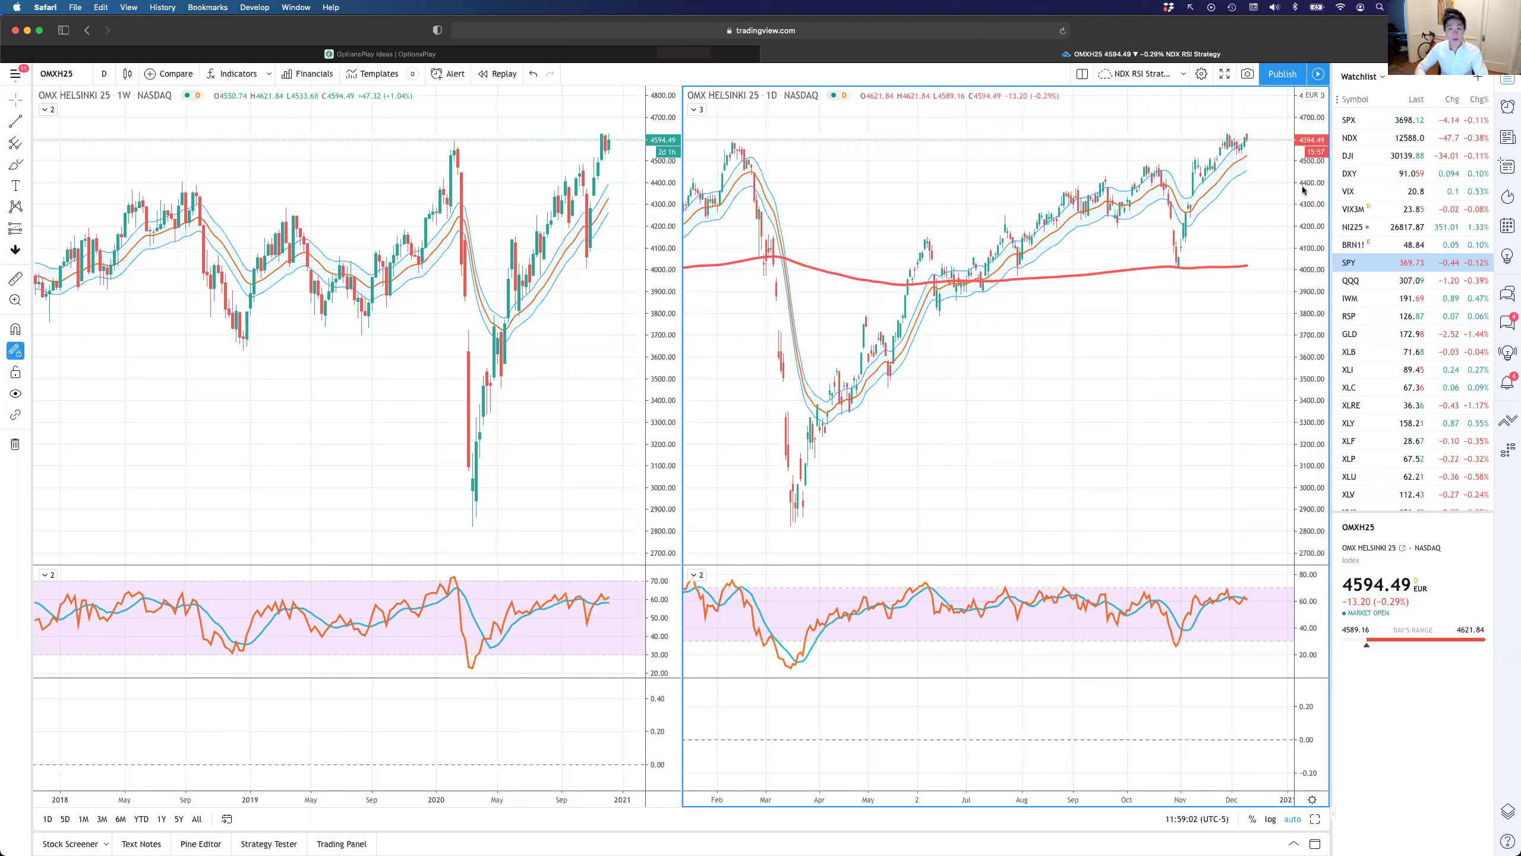
Search for "OMX OSLO" and open the NASDAQ-listed OMX Oslo 20 GI (OMXO20GI) charts
{"action": "type", "text": "OMX"}
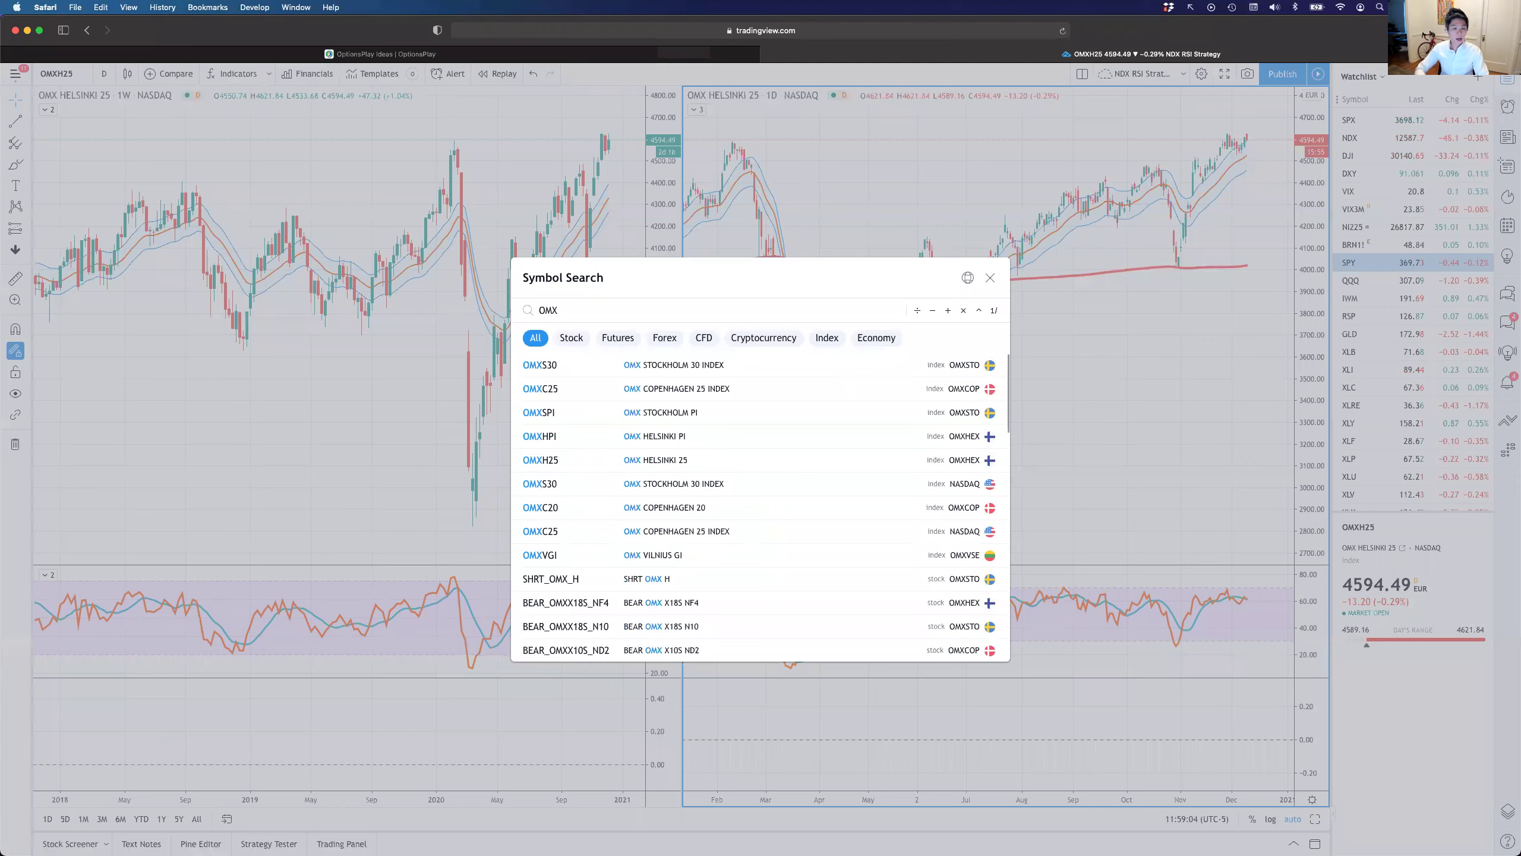
{"action": "type", "text": " OSLO"}
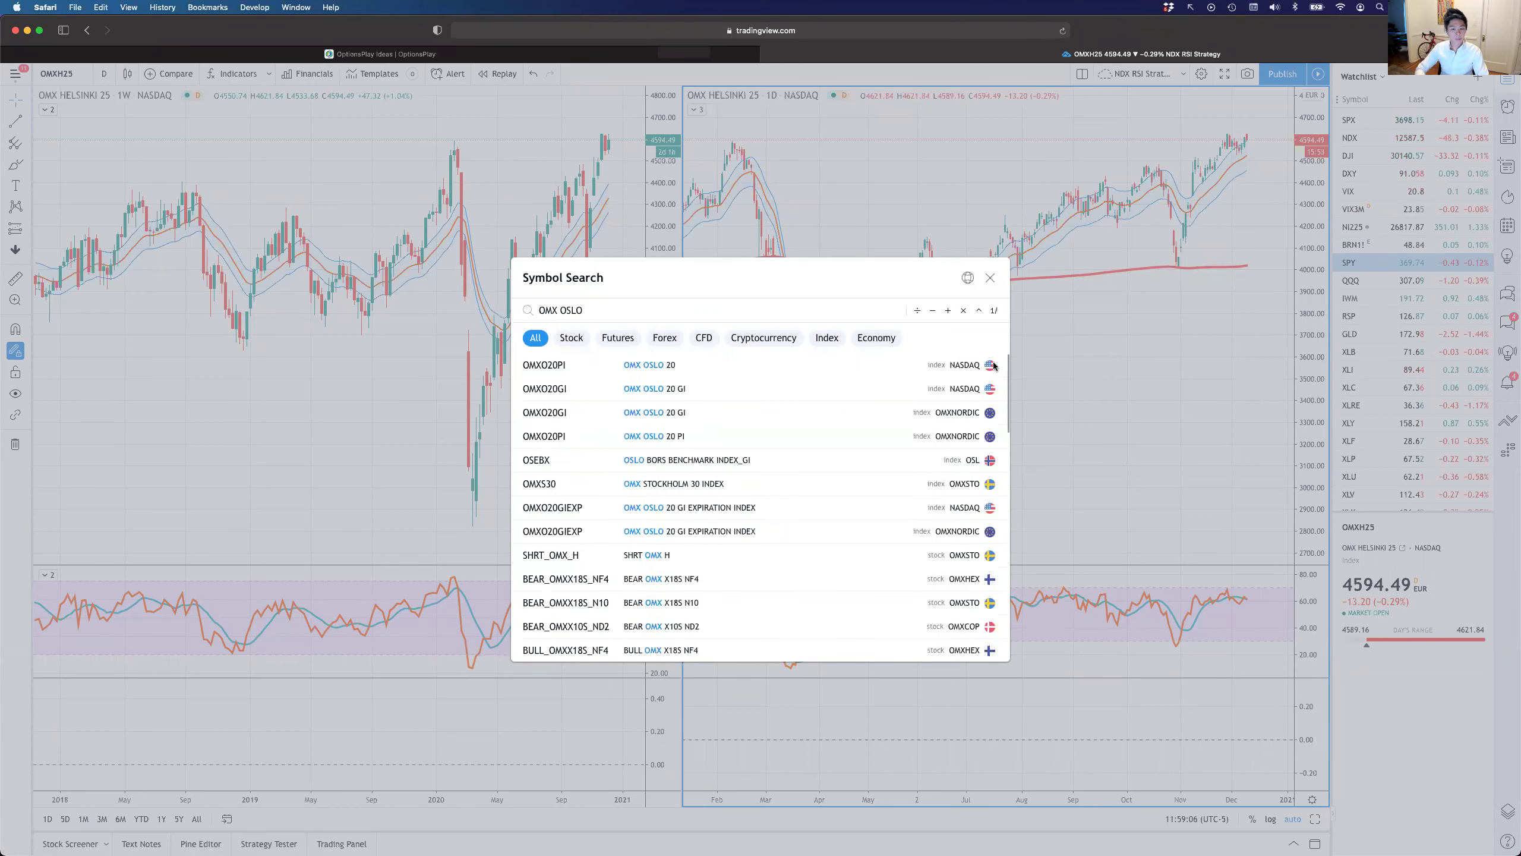
{"action": "left_click", "coordinate": [909, 389]}
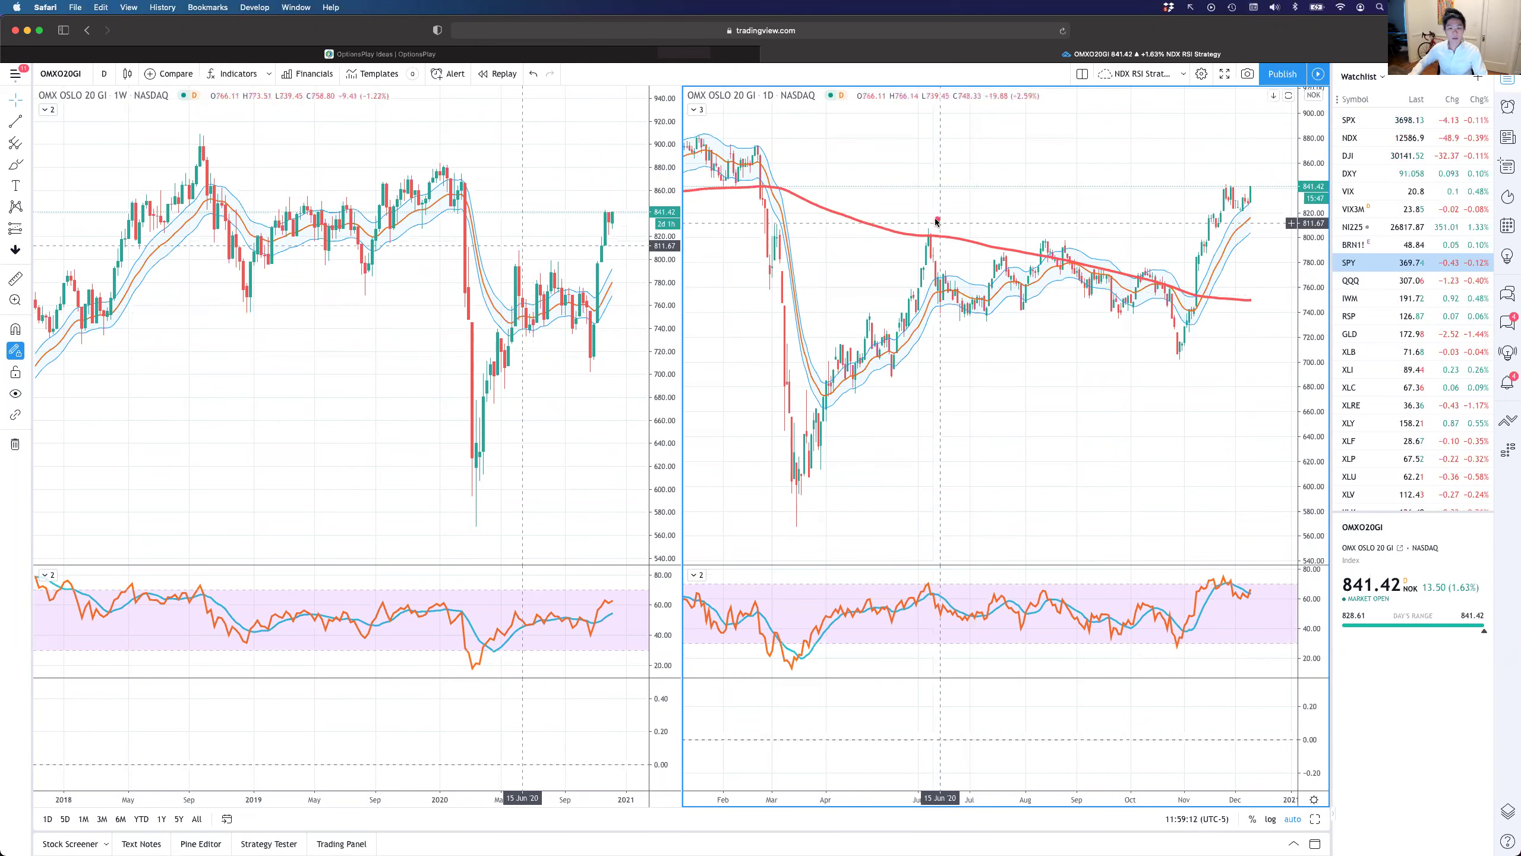
Draw a line at OMXO20GI's June high, arrows along the June–October range and the November rally, and clear the chart
{"action": "key", "text": "alt+j"}
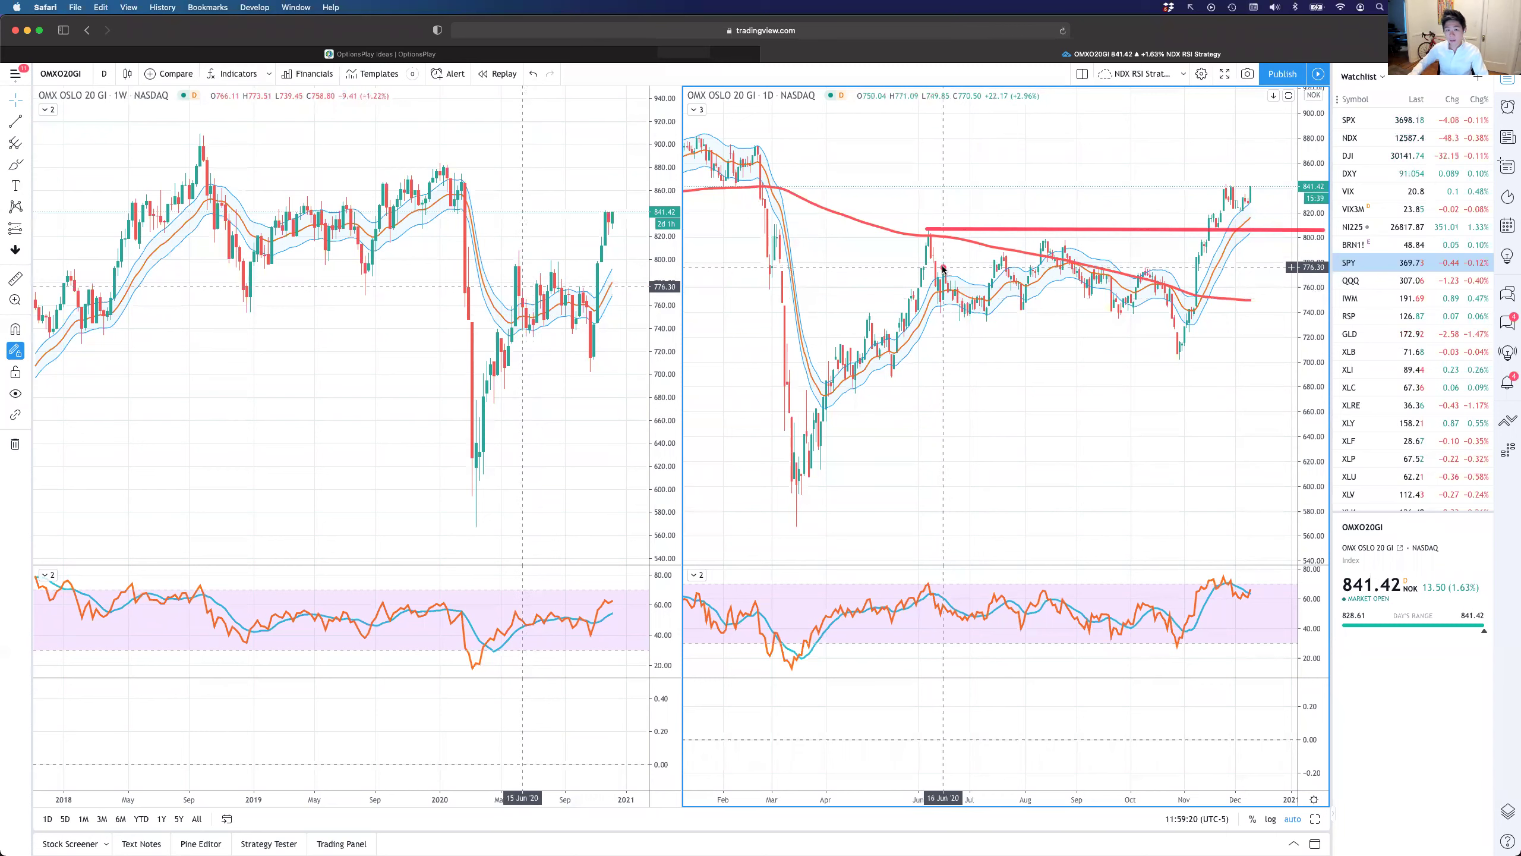
{"action": "left_click_drag", "start_coordinate": [929, 263], "coordinate": [1167, 283]}
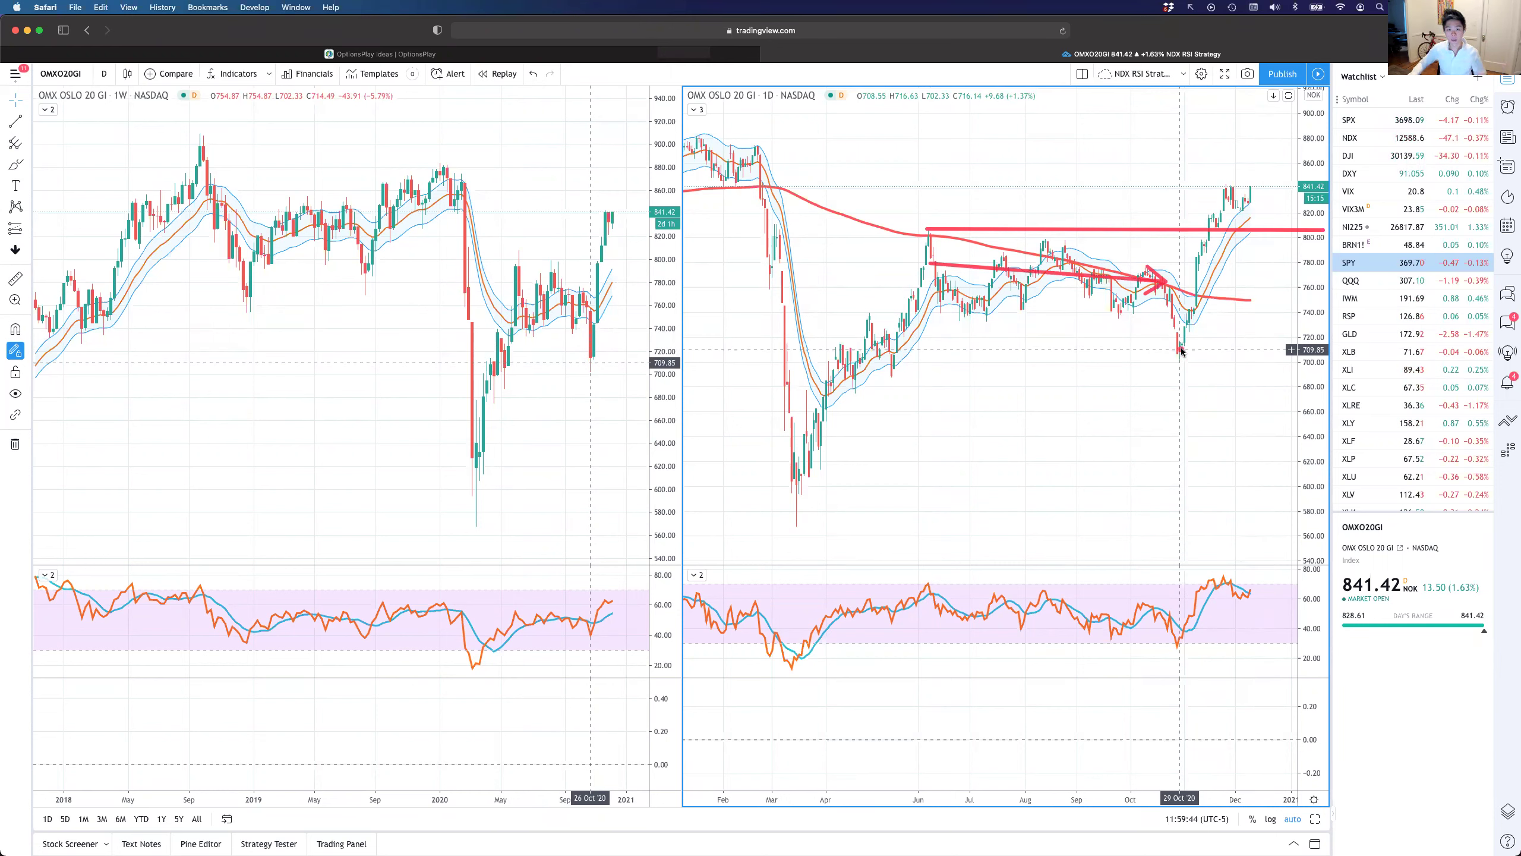
{"action": "left_click_drag", "start_coordinate": [1179, 357], "coordinate": [1228, 192]}
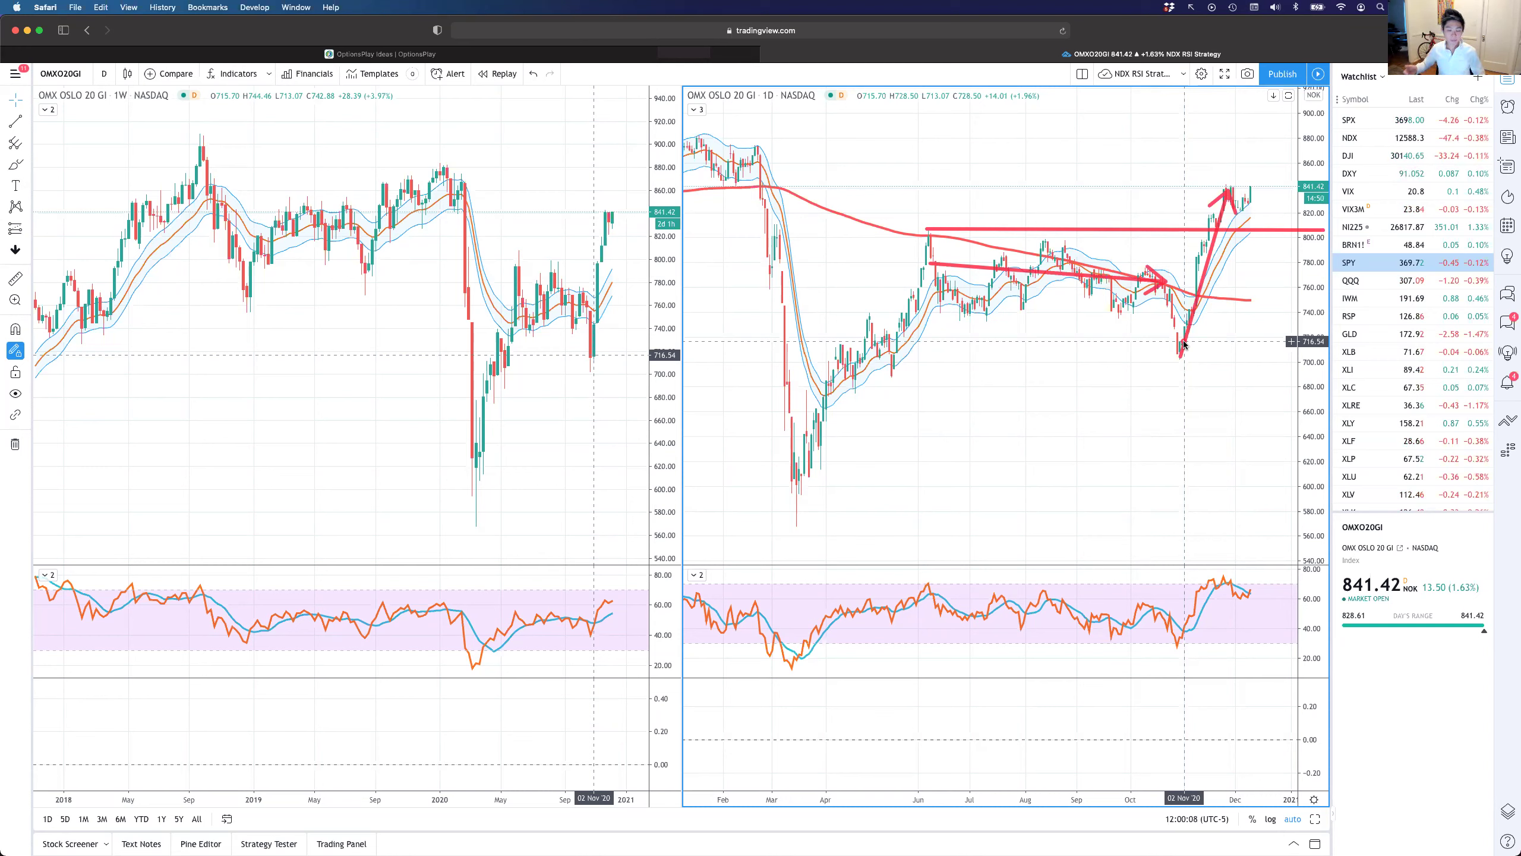
{"action": "key", "text": "Escape"}
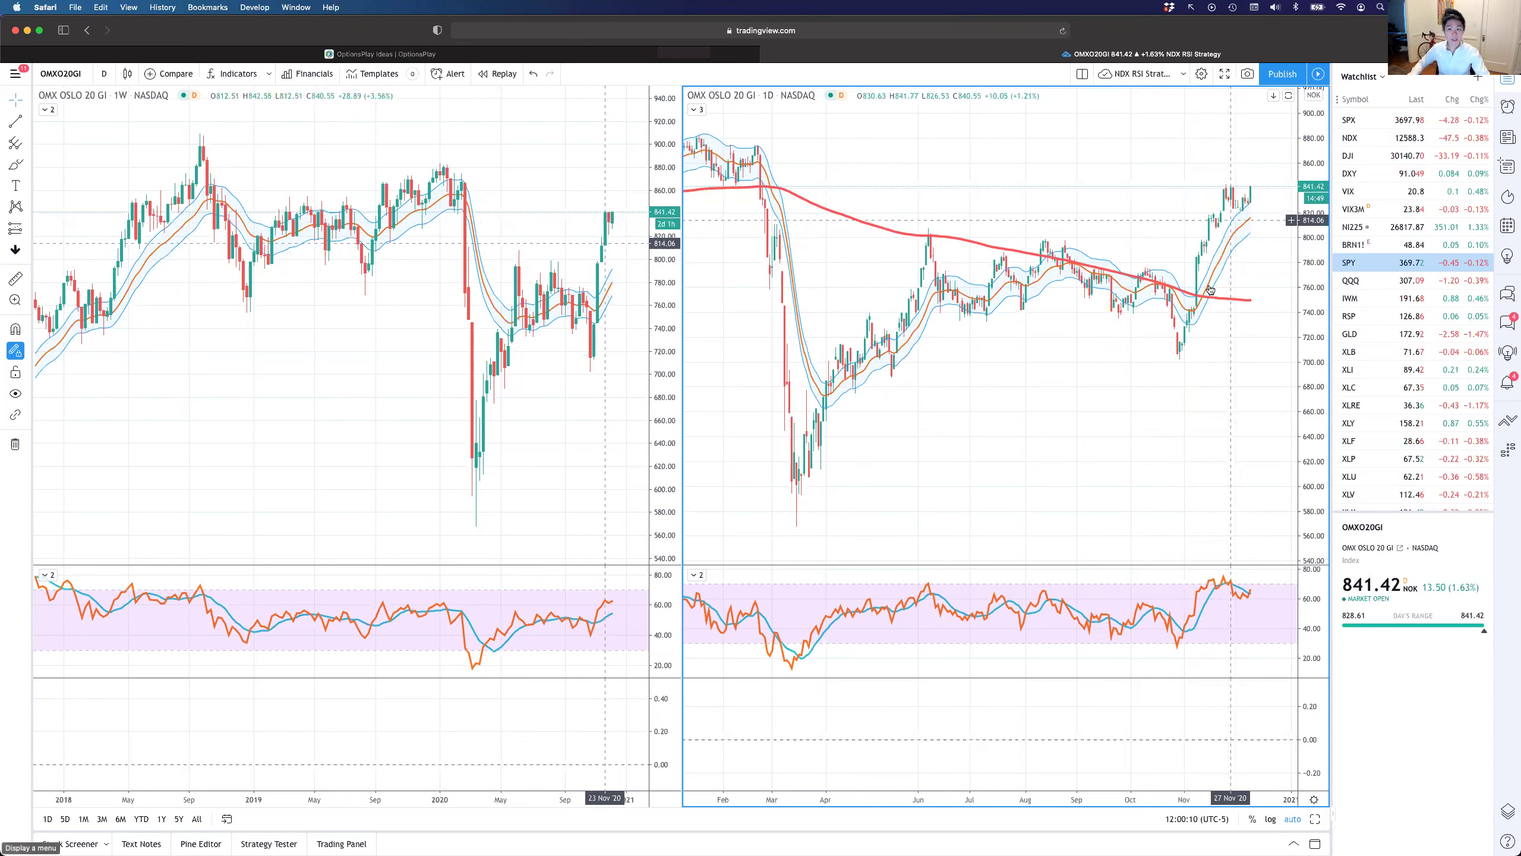
Redraw OMXO20GI's rally arrow from the late-October low, mark the sideways move at the latest highs, and clear the drawings
{"action": "mouse_move", "coordinate": [1178, 353]}
{"action": "left_mouse_down"}
{"action": "mouse_move", "coordinate": [1223, 195]}
{"action": "mouse_move", "coordinate": [1210, 204]}
{"action": "mouse_move", "coordinate": [1231, 192]}
{"action": "left_mouse_up"}
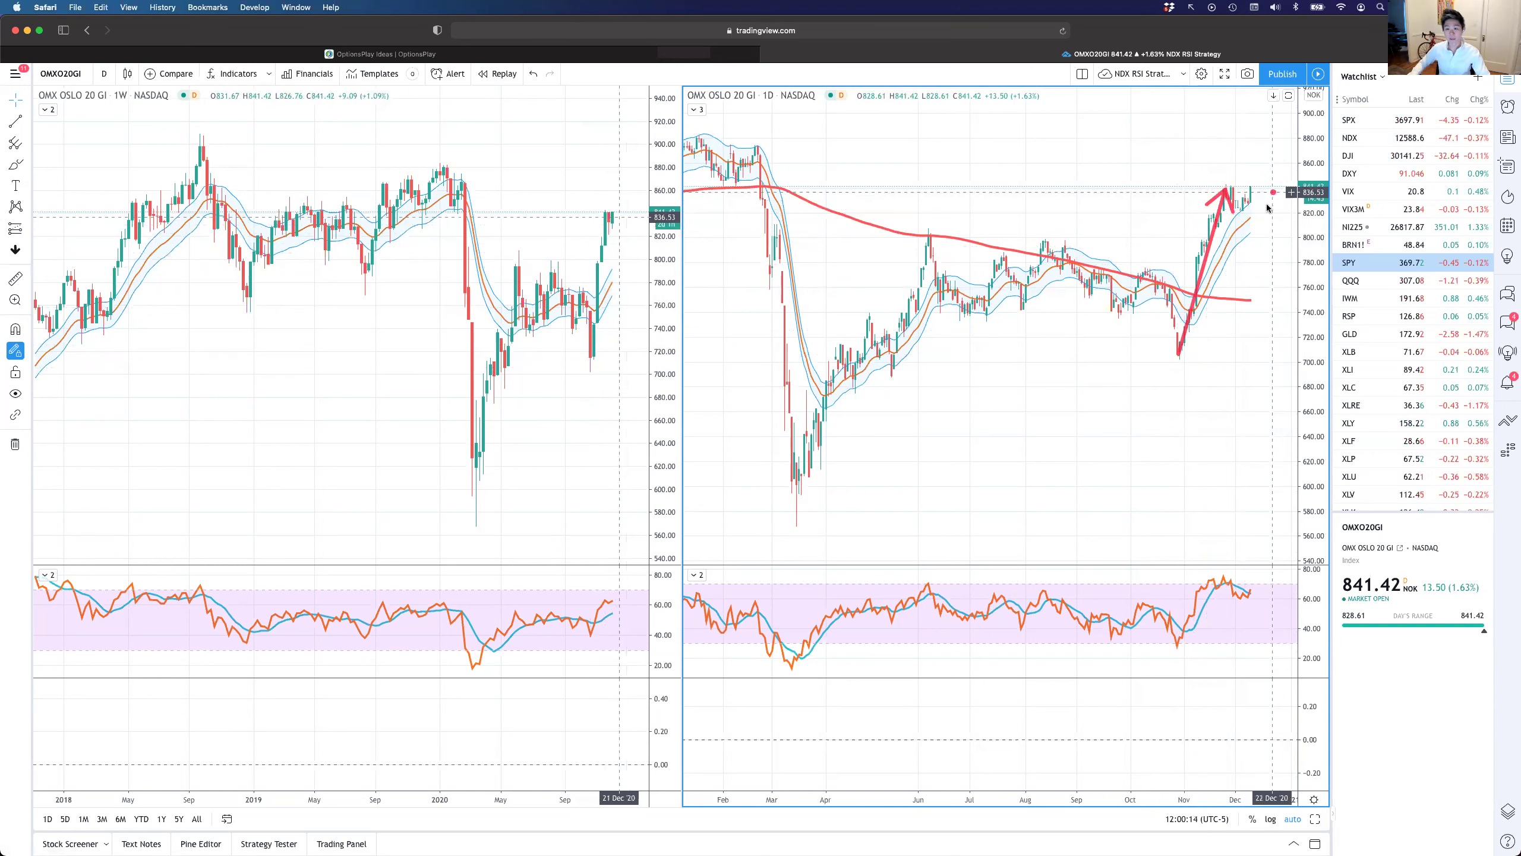
{"action": "mouse_move", "coordinate": [1226, 191]}
{"action": "left_mouse_down"}
{"action": "mouse_move", "coordinate": [1236, 209]}
{"action": "mouse_move", "coordinate": [1254, 200]}
{"action": "left_mouse_up"}
{"action": "key", "text": "Escape"}
Open the NYMEX Light Crude Oil Futures (CL1!) charts and draw a horizontal line from the December 2018 low on the weekly chart
{"action": "type", "text": "cl1"}
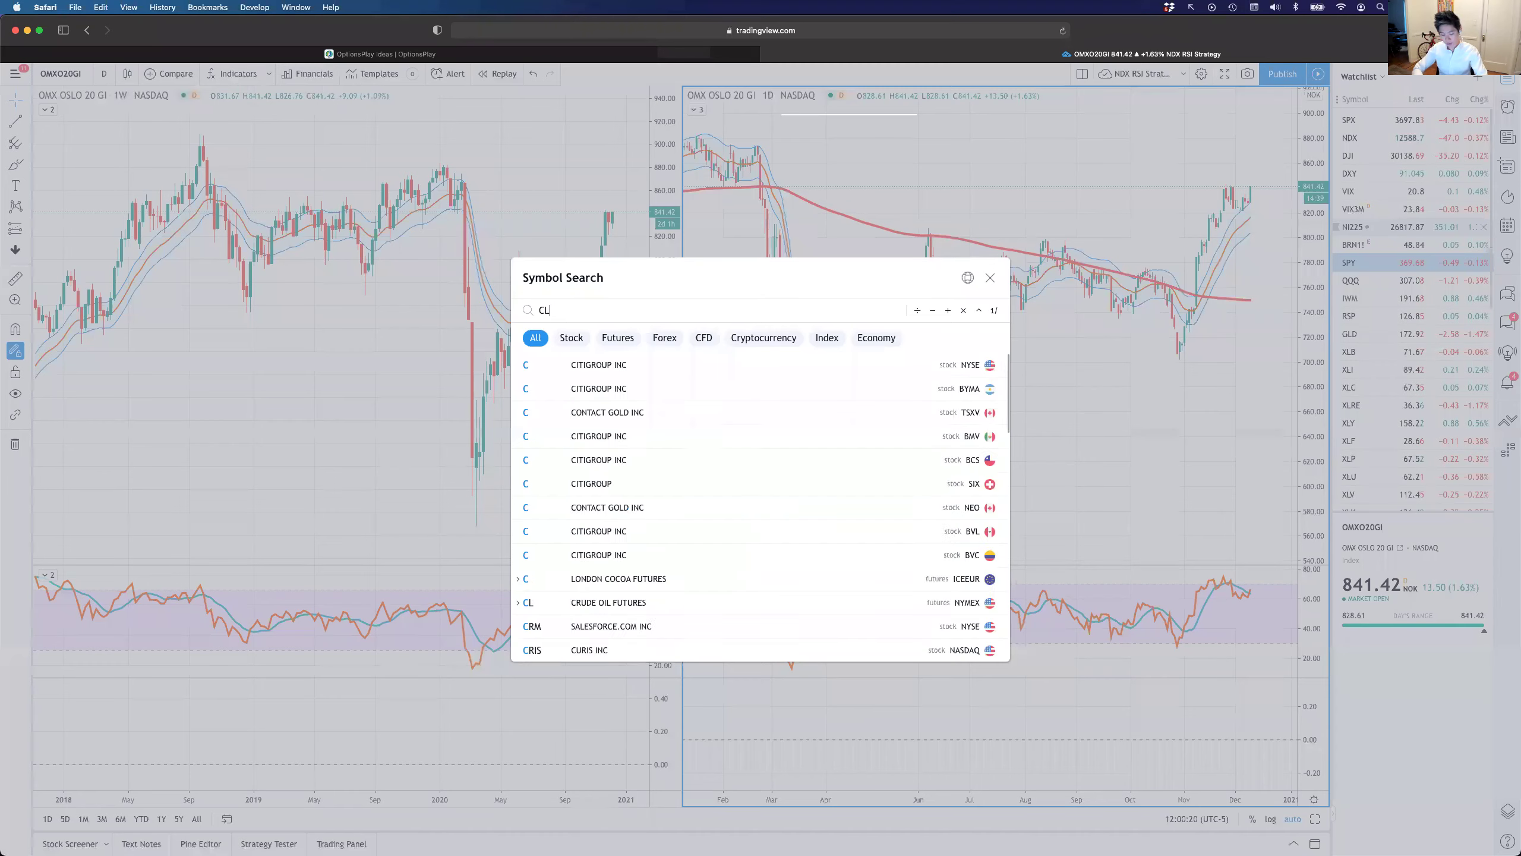
{"action": "key", "text": "Return"}
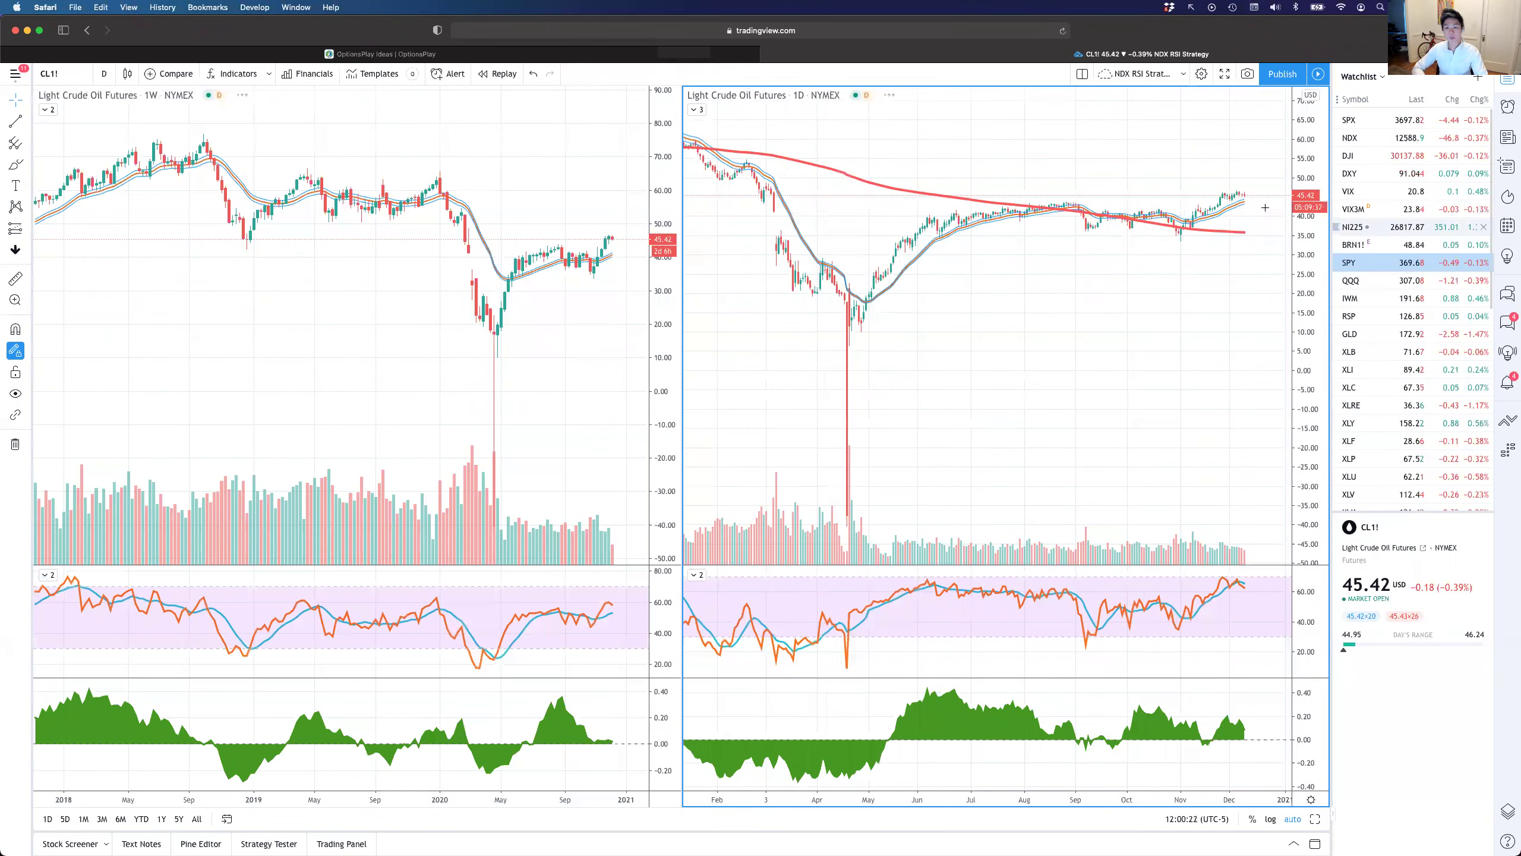
{"action": "left_click_drag", "start_coordinate": [236, 240], "coordinate": [652, 240]}
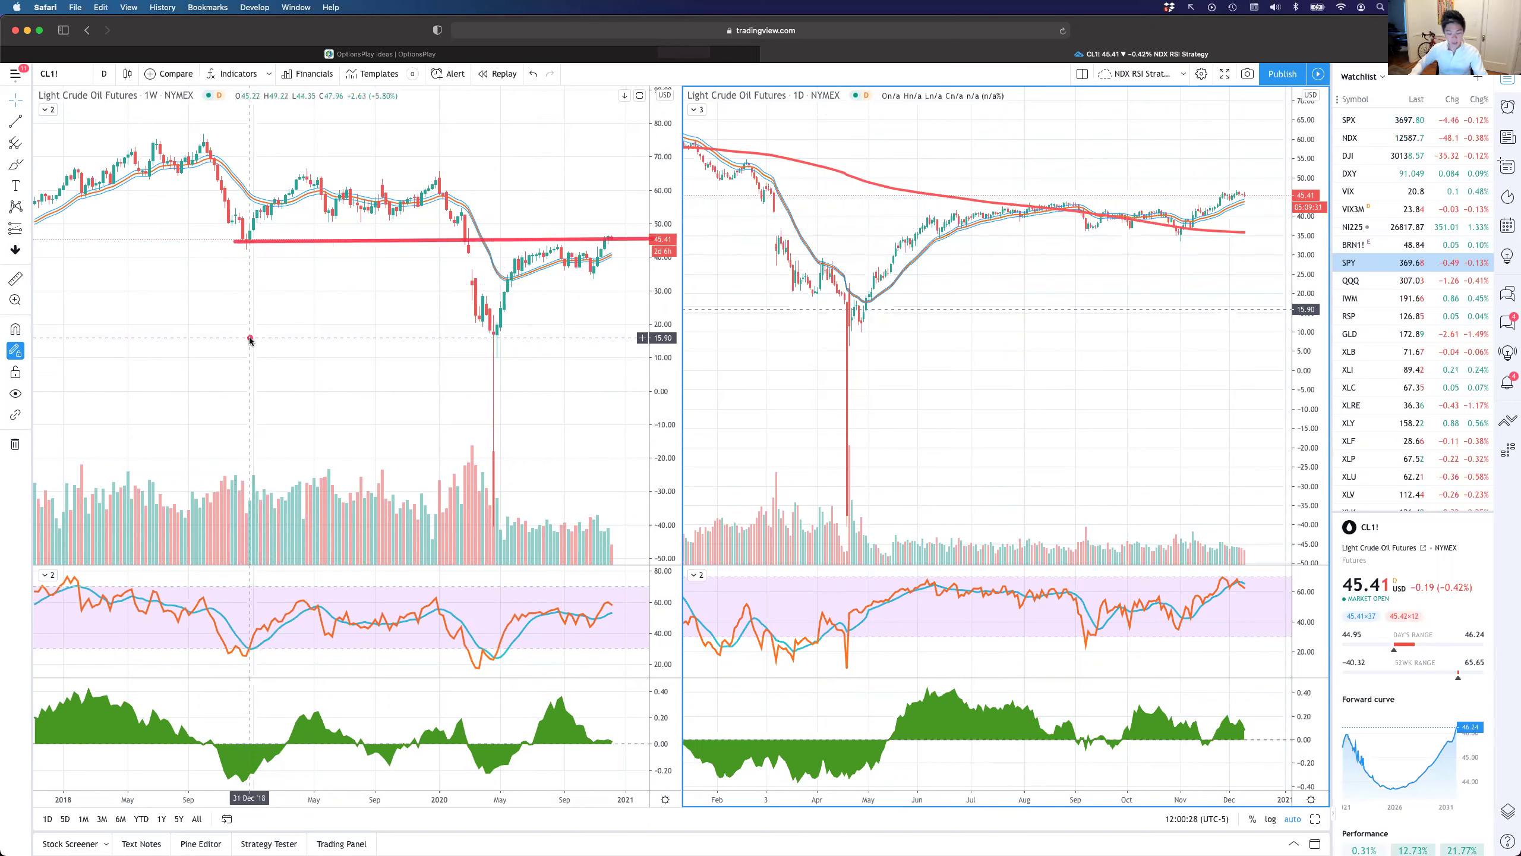
Mark the crude oil line with upward arrows at the December 2018 and early 2020 lows and downward arrows at the mid-2020 and latest highs
{"action": "left_click_drag", "start_coordinate": [231, 371], "coordinate": [244, 247]}
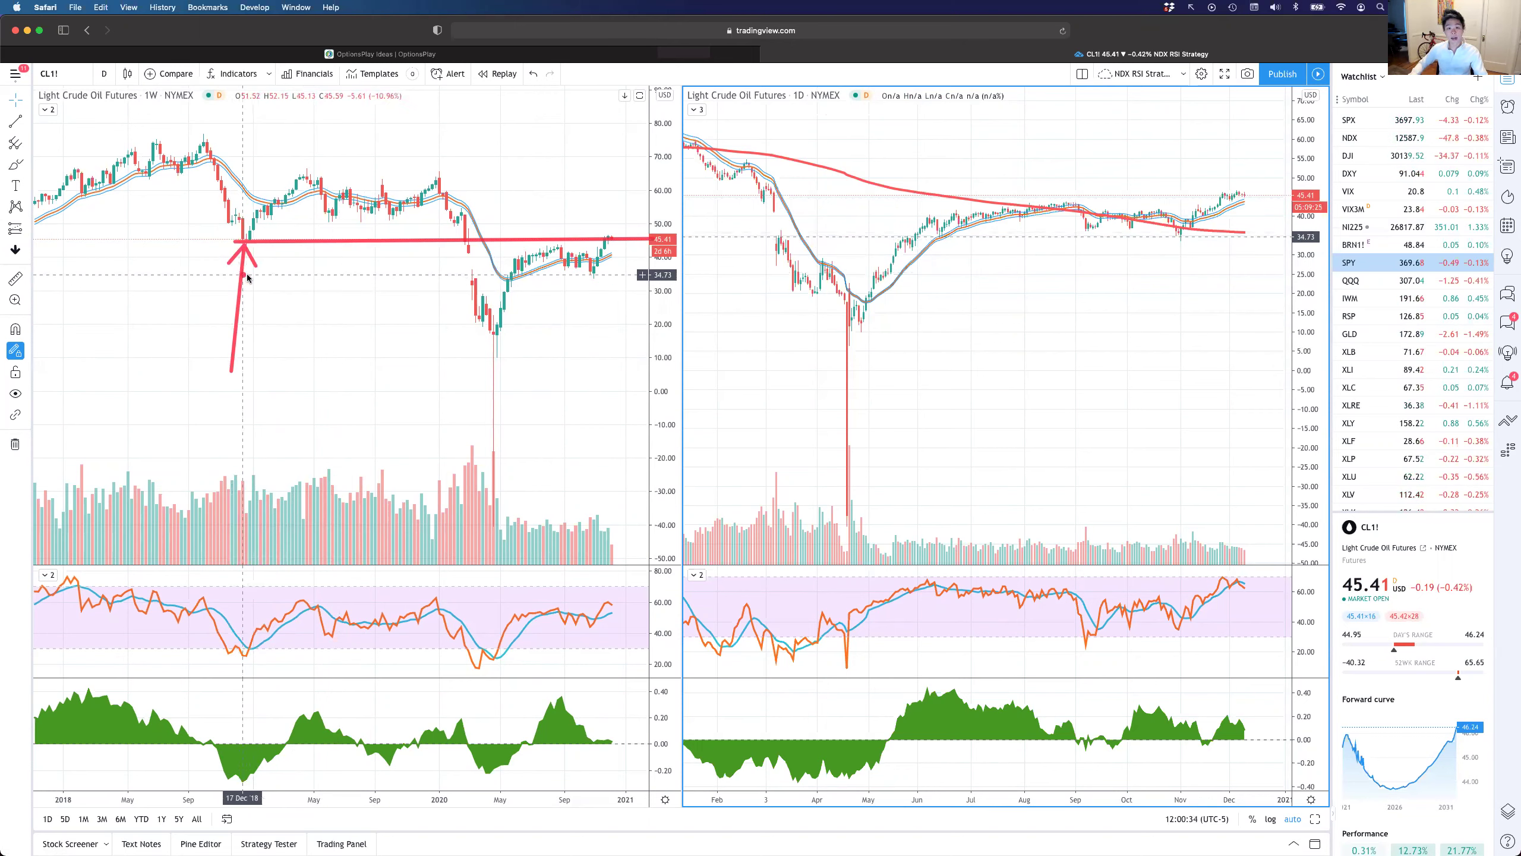
{"action": "mouse_move", "coordinate": [437, 351]}
{"action": "left_mouse_down"}
{"action": "mouse_move", "coordinate": [466, 241]}
{"action": "mouse_move", "coordinate": [447, 258]}
{"action": "left_mouse_up"}
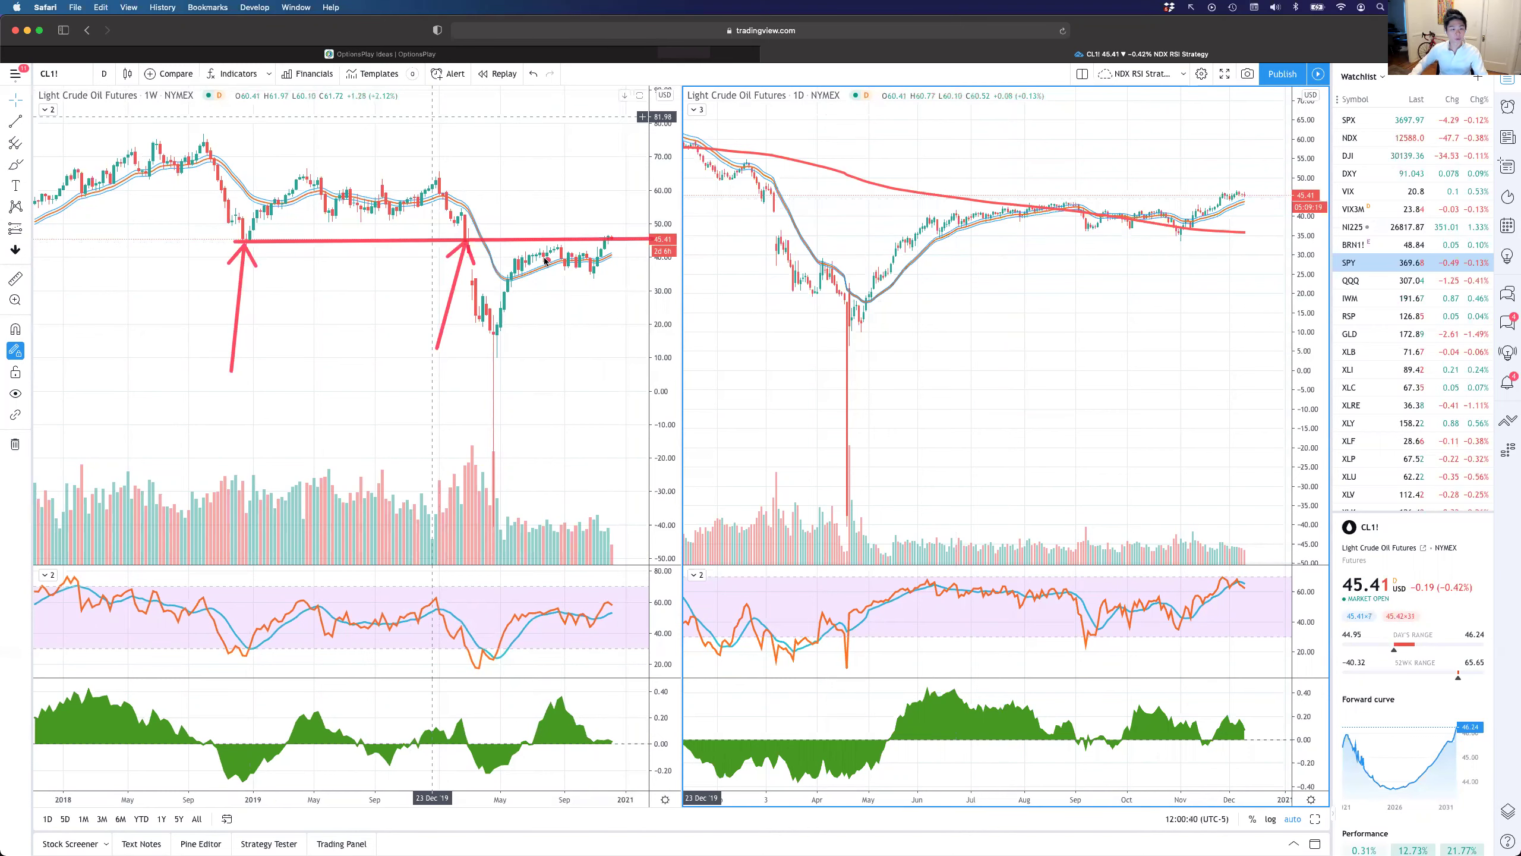
{"action": "left_click_drag", "start_coordinate": [539, 187], "coordinate": [556, 236]}
{"action": "left_click_drag", "start_coordinate": [535, 221], "coordinate": [556, 237]}
{"action": "left_click_drag", "start_coordinate": [563, 213], "coordinate": [556, 236]}
{"action": "left_click_drag", "start_coordinate": [592, 183], "coordinate": [608, 236]}
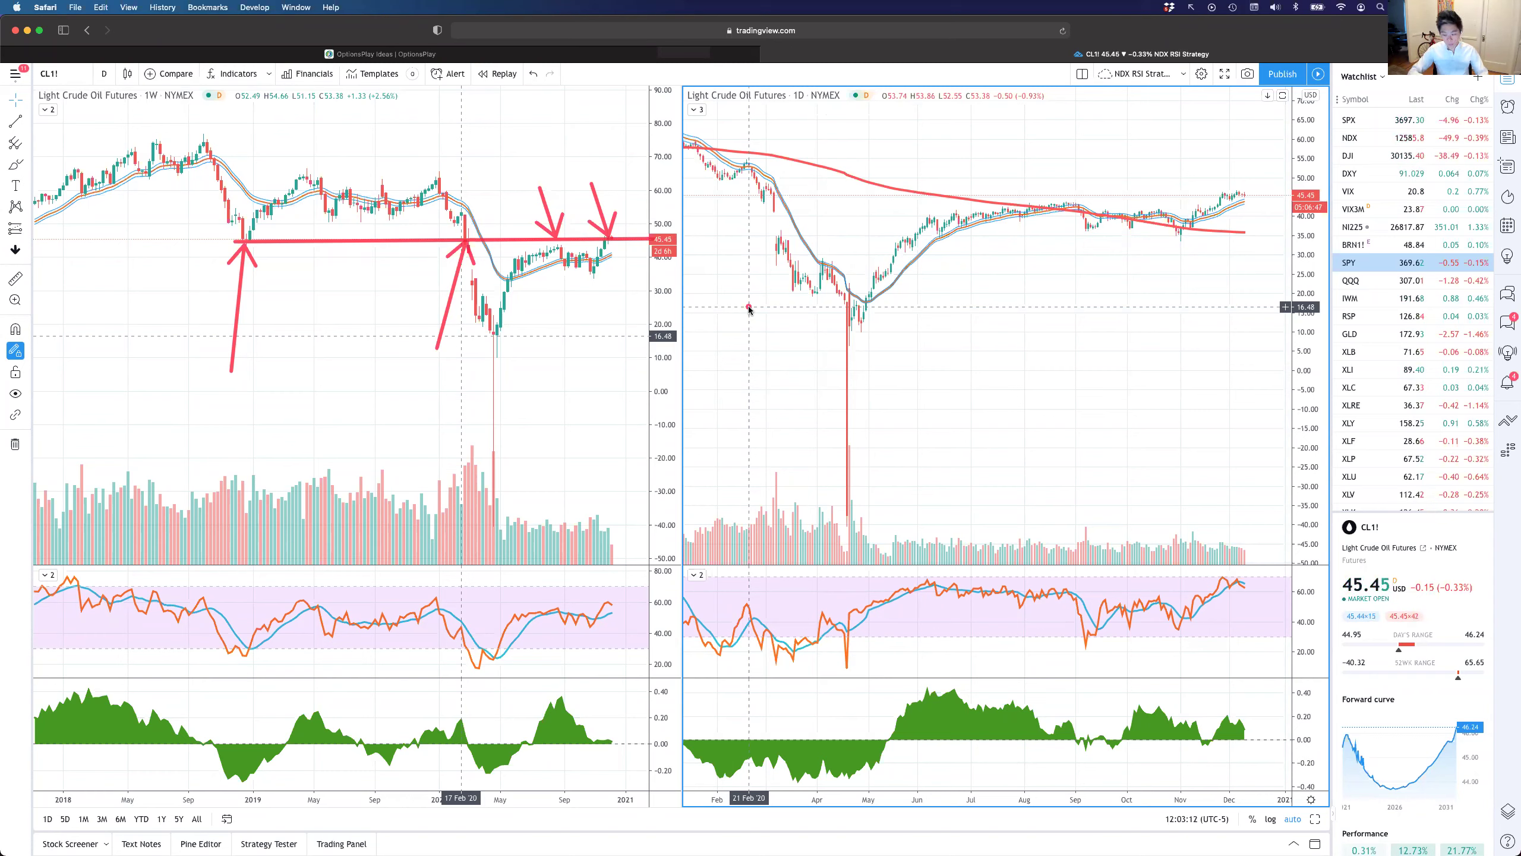
Search for "OMX OSLO" again and return to the NASDAQ-listed OMXO20GI charts
{"action": "type", "text": "OMX OSL"}
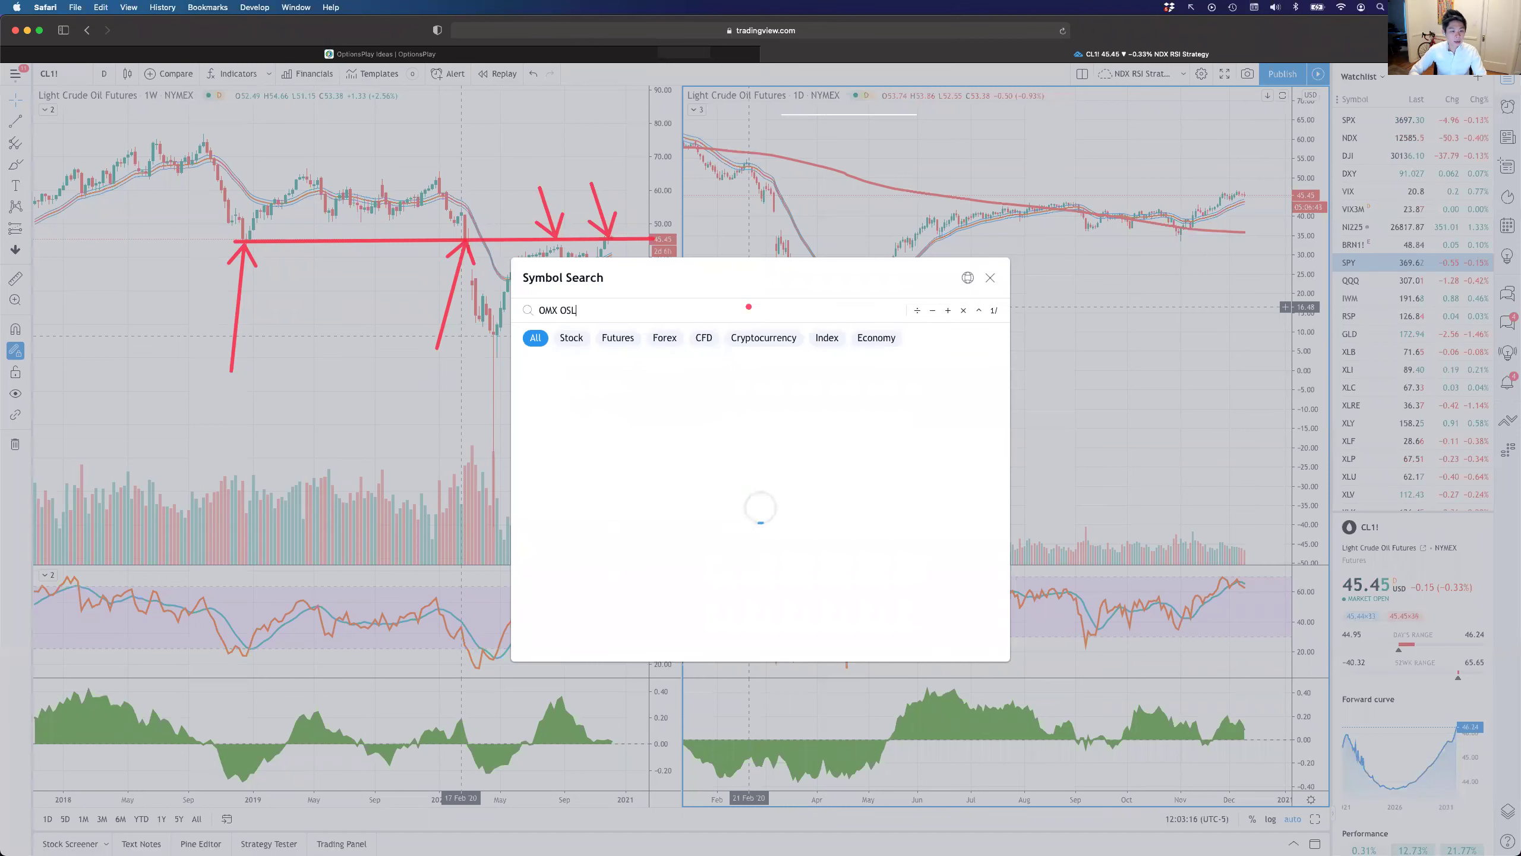
{"action": "type", "text": "O"}
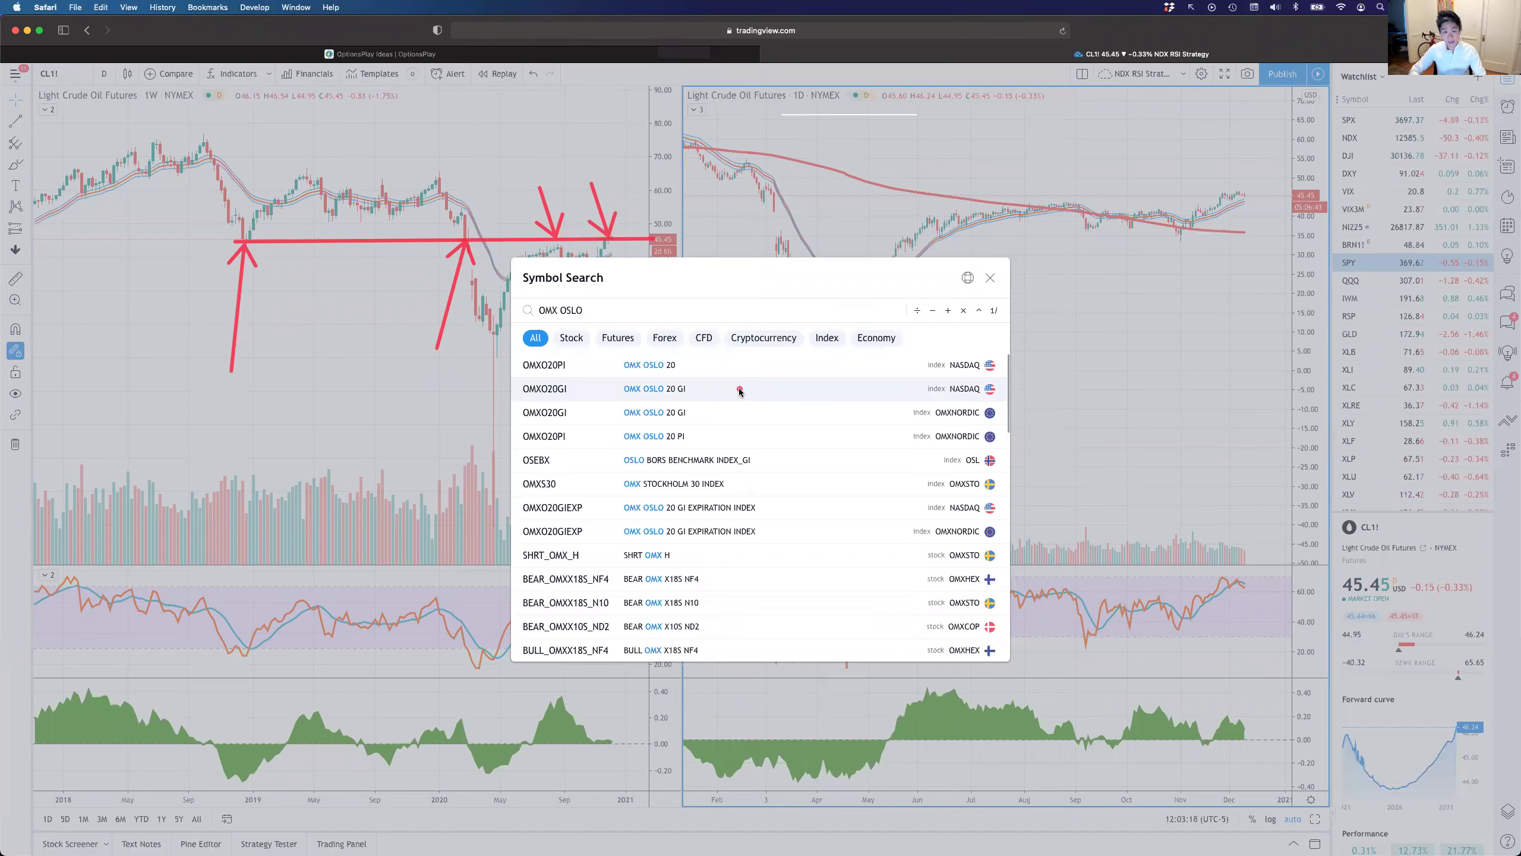
{"action": "left_click", "coordinate": [782, 388]}
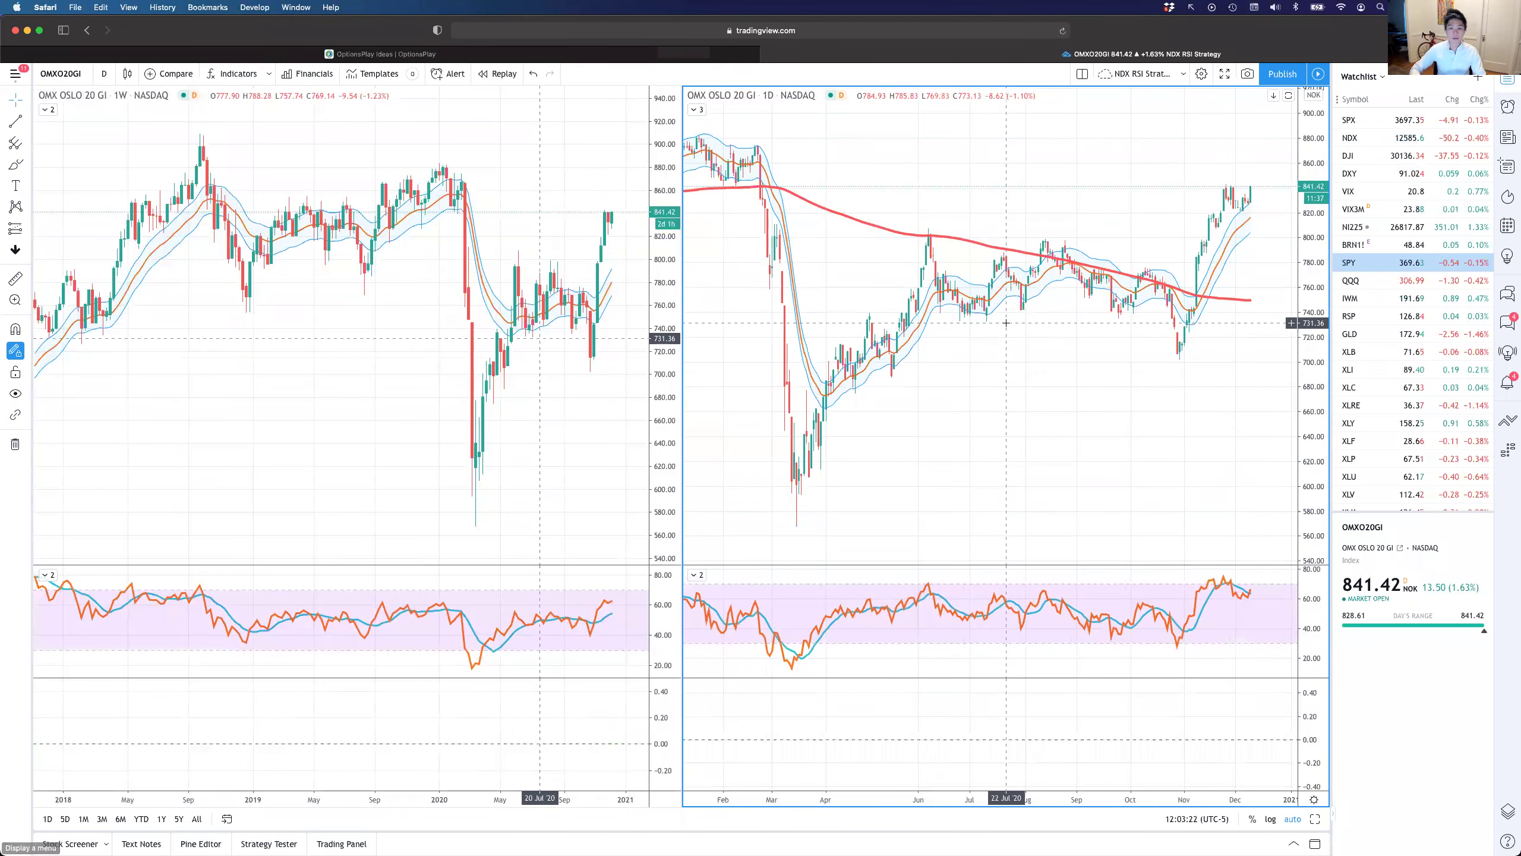
Draw arrows for OMXO20GI's daily rally, its descending weekly peaks and a sideways-then-down projection, and clear the charts
{"action": "left_click_drag", "start_coordinate": [1180, 346], "coordinate": [1237, 192]}
{"action": "left_click_drag", "start_coordinate": [200, 142], "coordinate": [620, 211]}
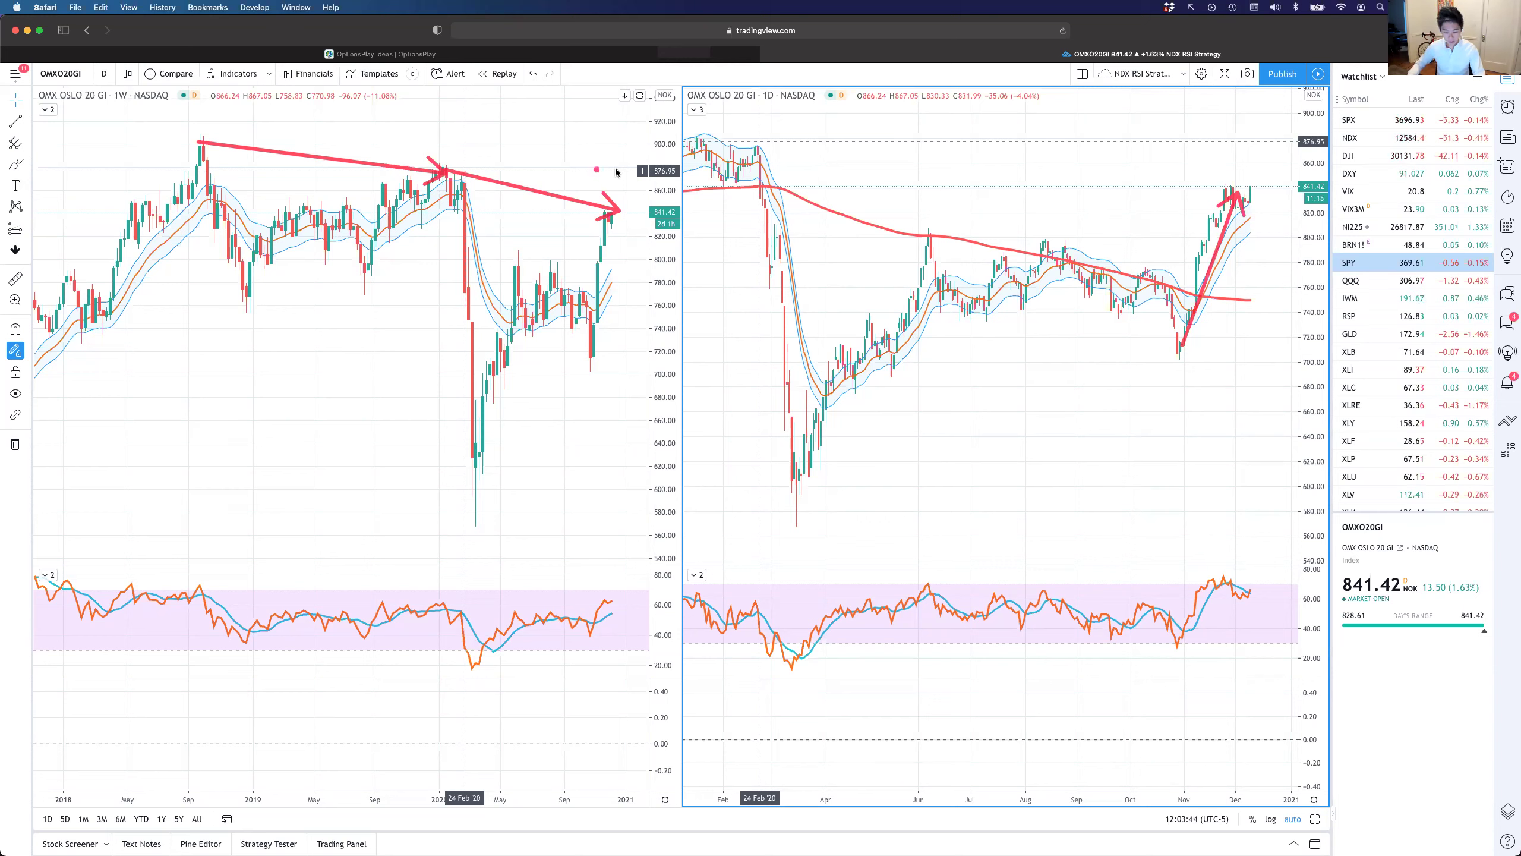
{"action": "mouse_move", "coordinate": [1257, 192]}
{"action": "left_mouse_down"}
{"action": "mouse_move", "coordinate": [1308, 187]}
{"action": "mouse_move", "coordinate": [1338, 255]}
{"action": "left_mouse_up"}
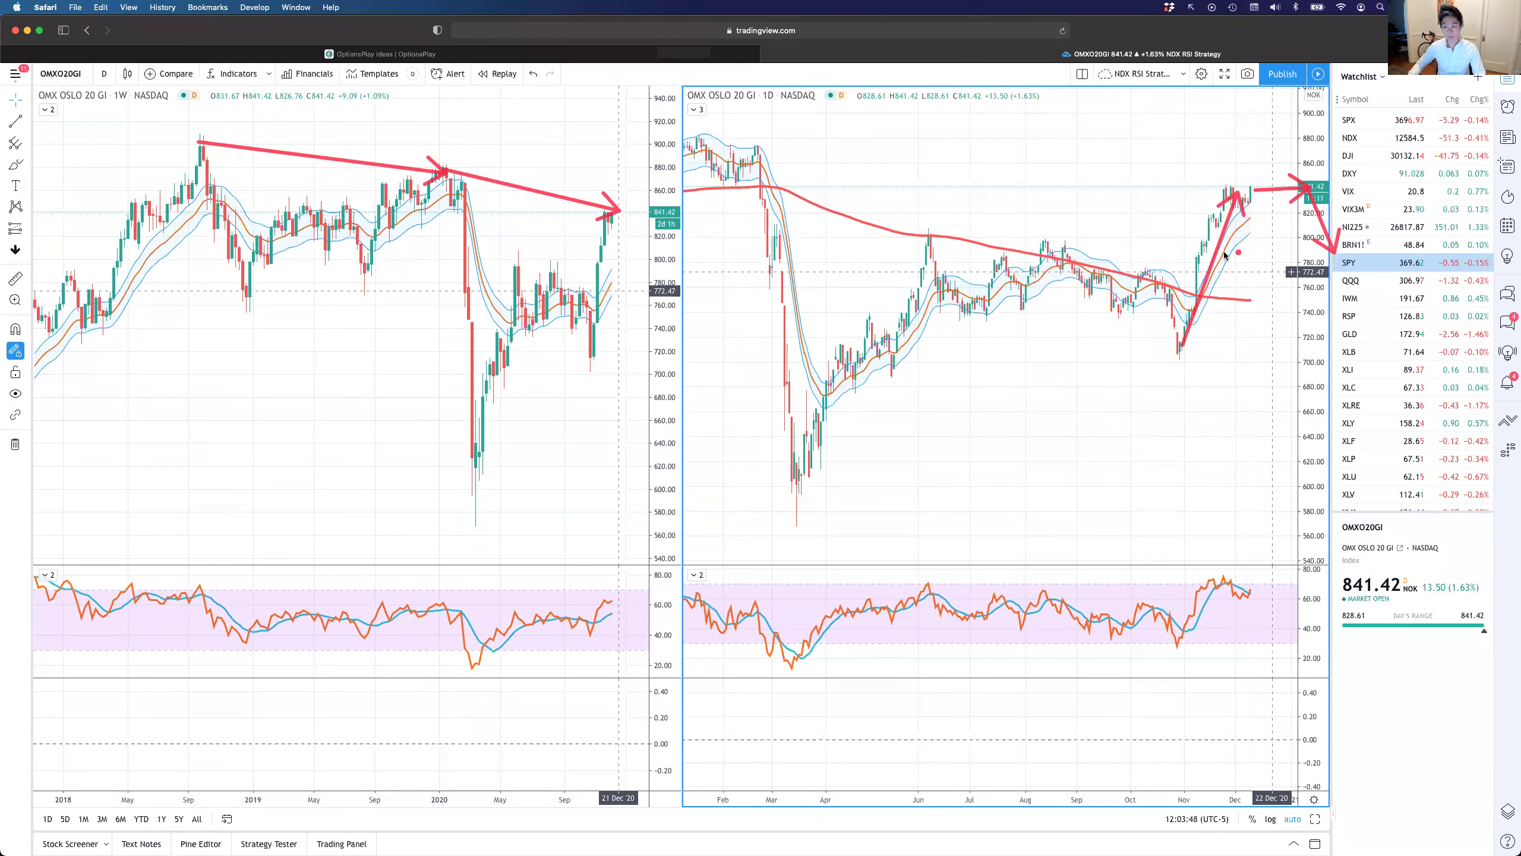
{"action": "key", "text": "Escape"}
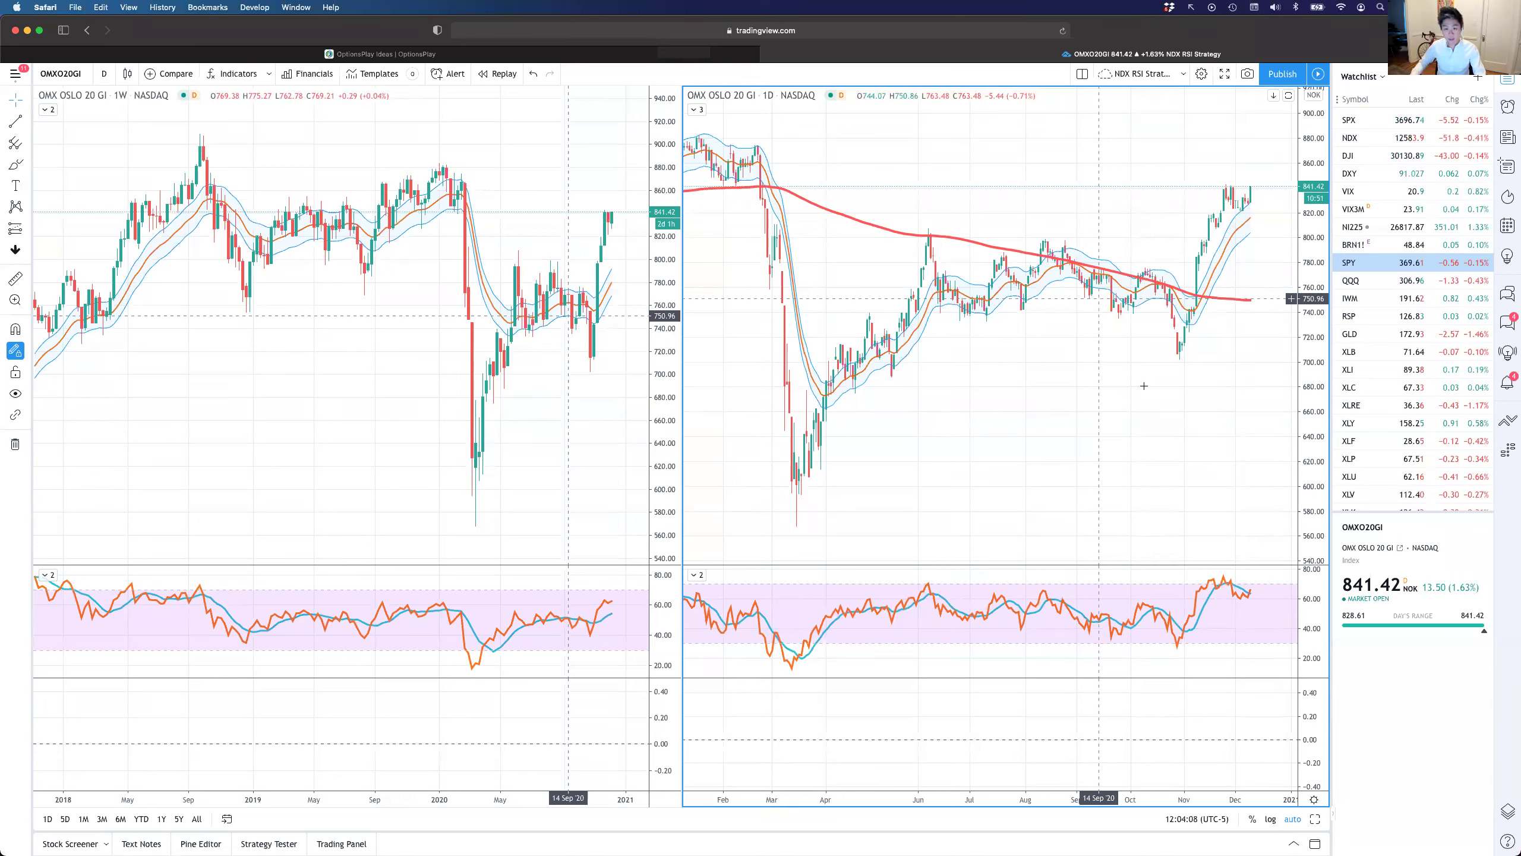
Draw an arrow along OMXO20GI's November rally, clear it, and trace a pullback down from the latest high
{"action": "left_click_drag", "start_coordinate": [1178, 354], "coordinate": [1225, 191]}
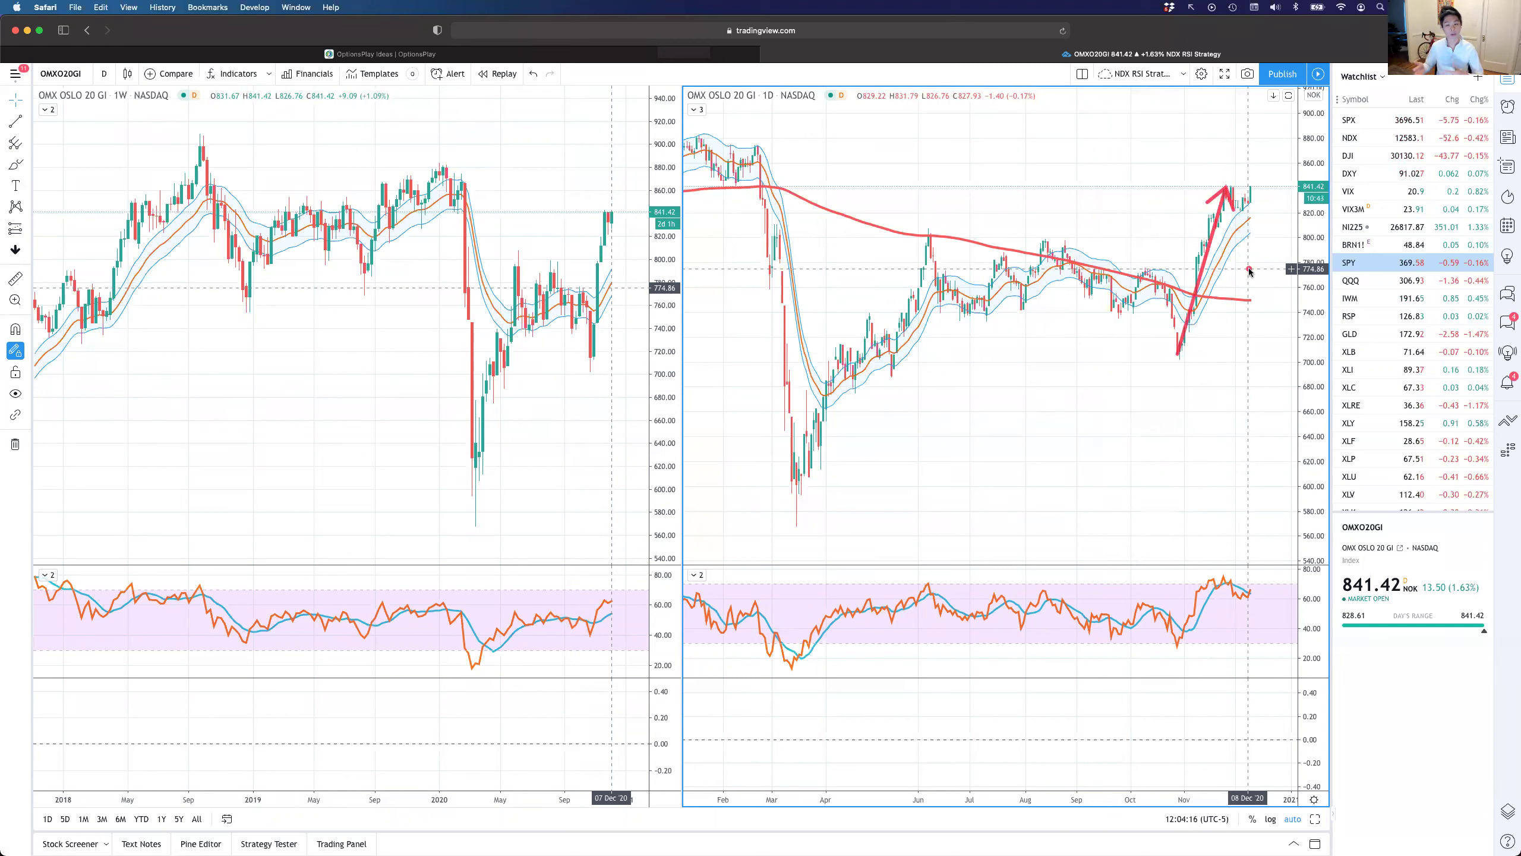
{"action": "type", "text": "a"}
{"action": "key", "text": "Escape"}
{"action": "left_click_drag", "start_coordinate": [1239, 186], "coordinate": [1282, 259]}
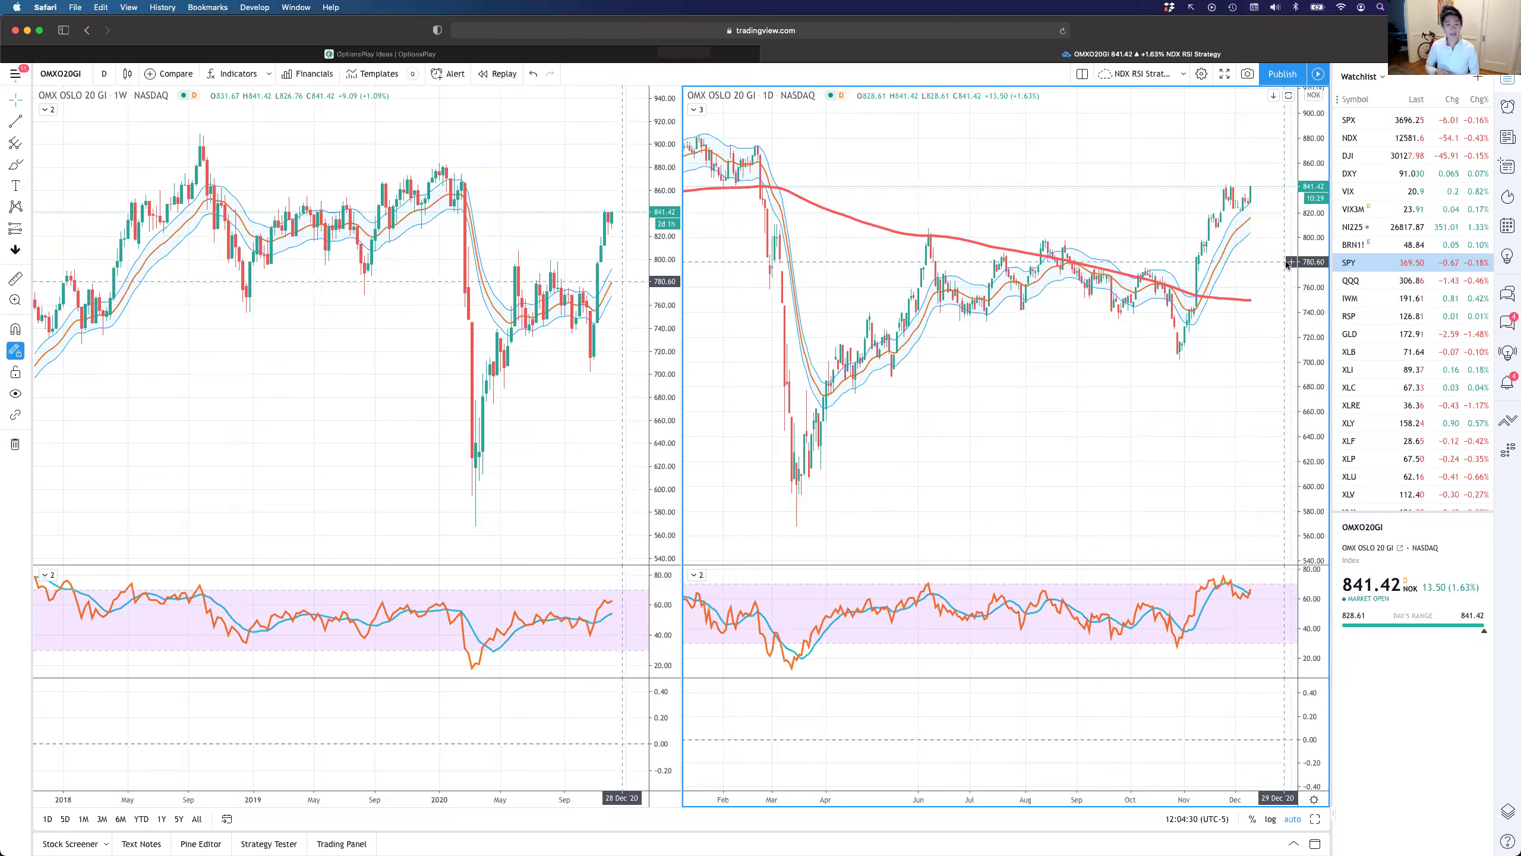
Switch to OptionsPlay and load the Stockholm 30 Index (OMXS30)
{"action": "key", "text": "ctrl+Tab"}
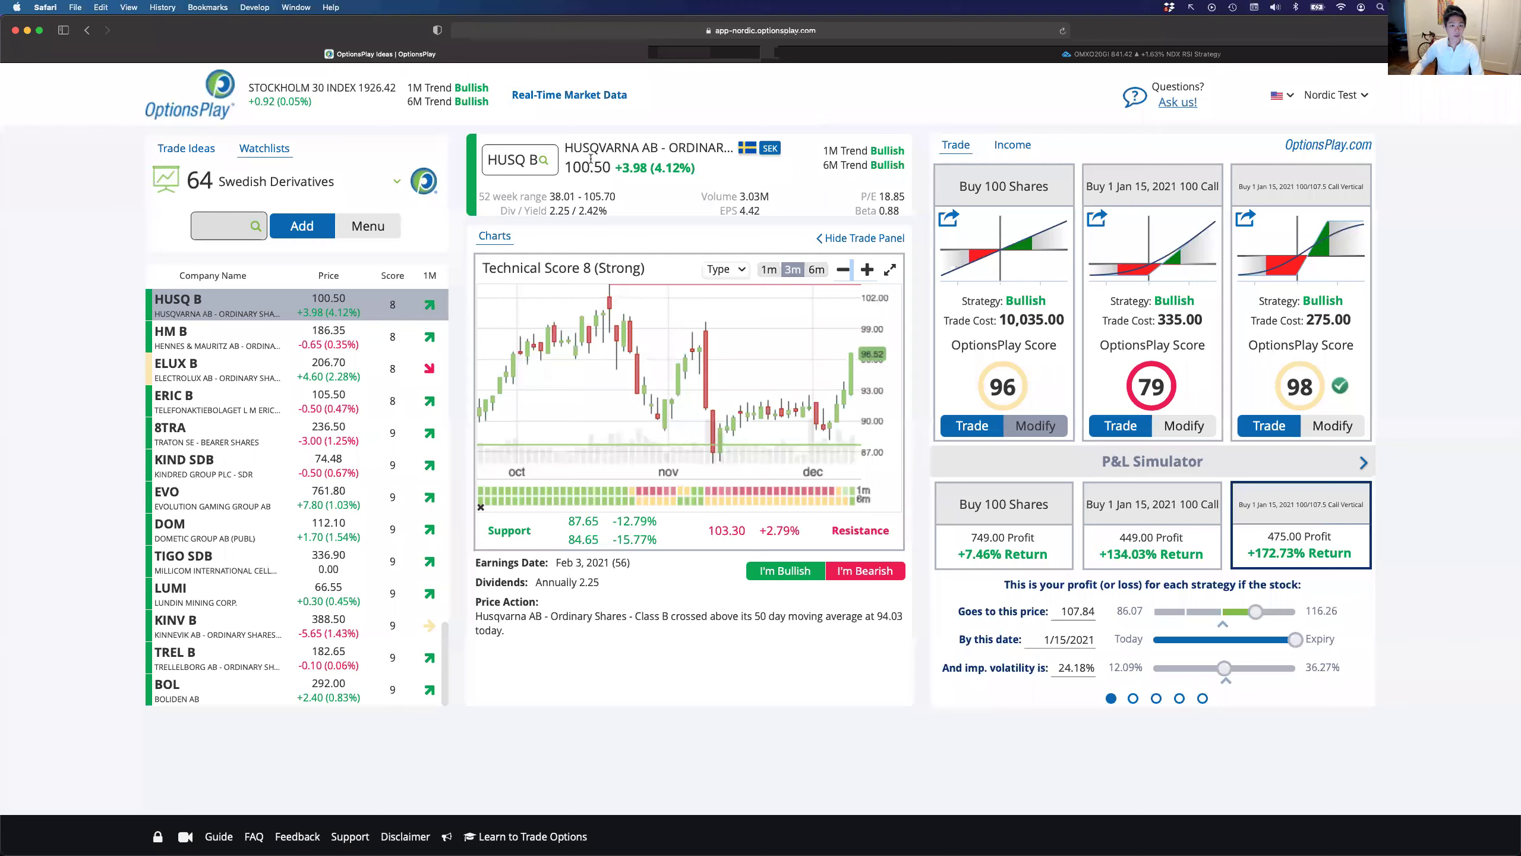
{"action": "left_click", "coordinate": [519, 163]}
{"action": "type", "text": "OMXS"}
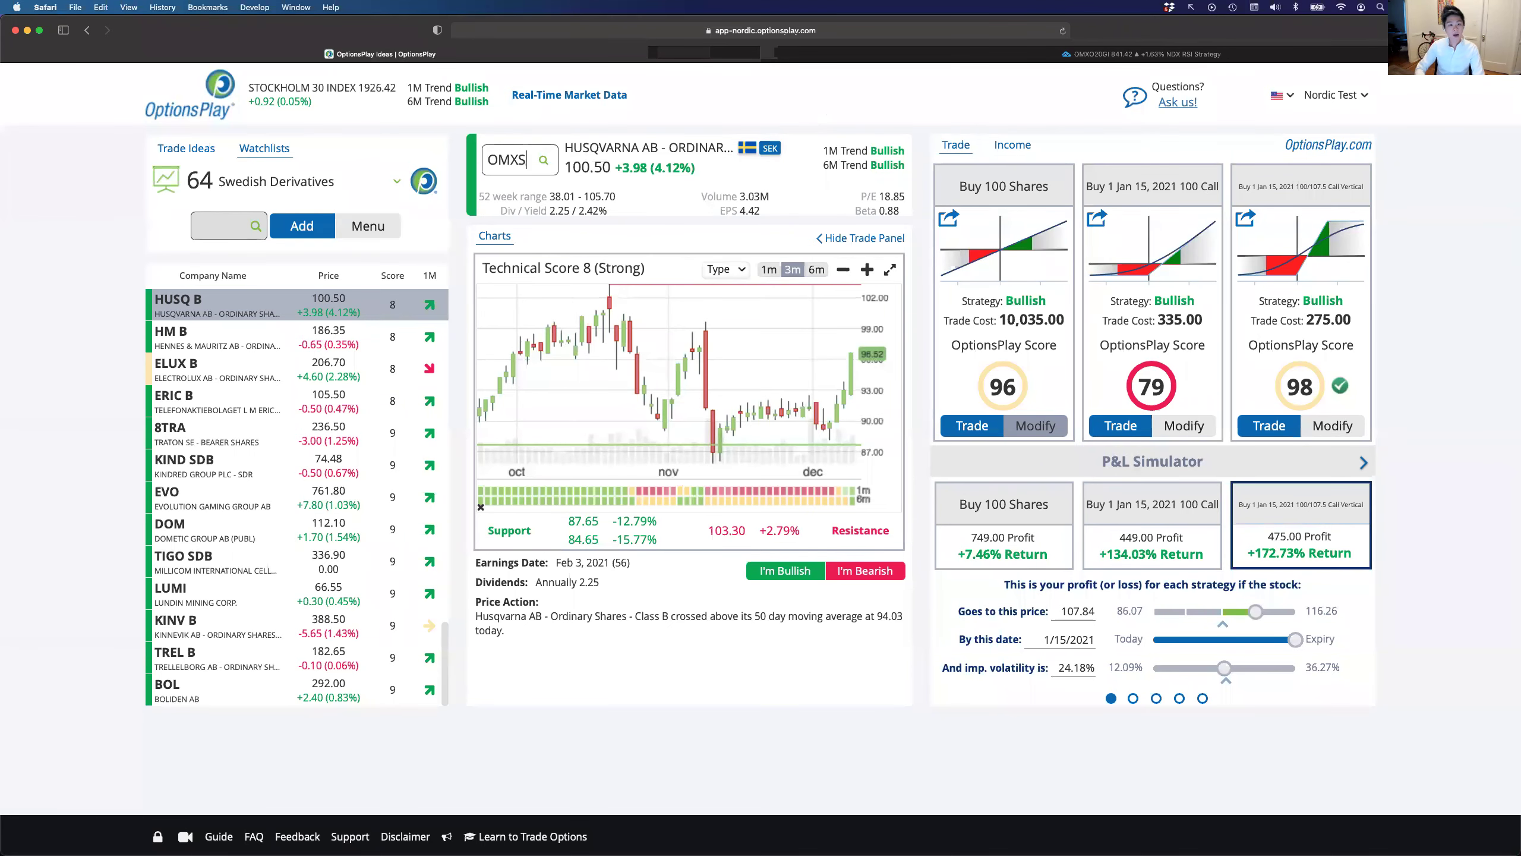
{"action": "left_click", "coordinate": [628, 174]}
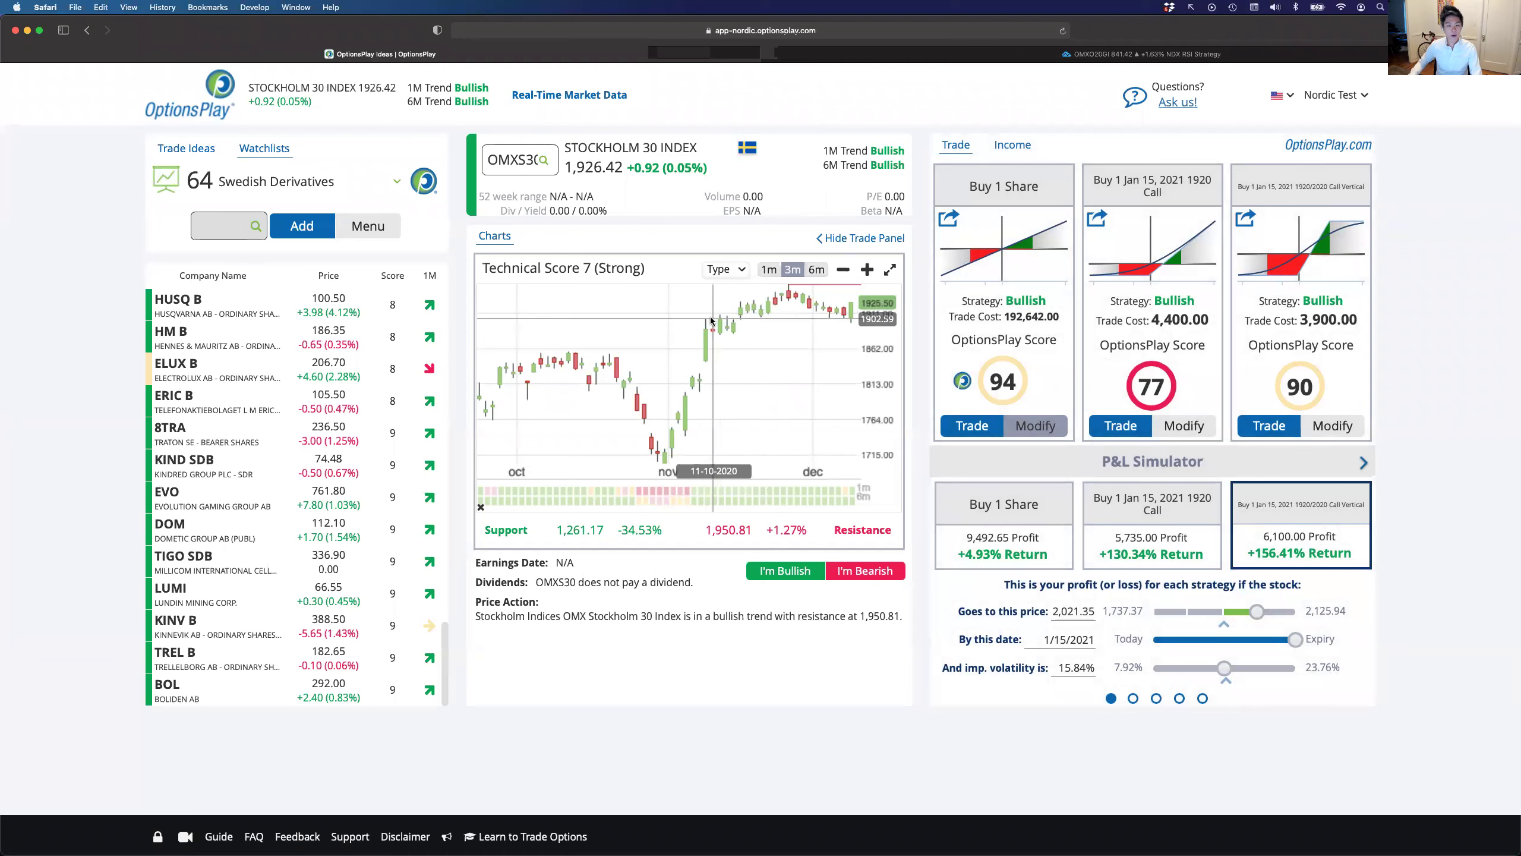
Draw a support line at about 1,903 on the Stockholm 30 chart, and extend the chart's history back to early 2020
{"action": "left_click_drag", "start_coordinate": [672, 318], "coordinate": [899, 322]}
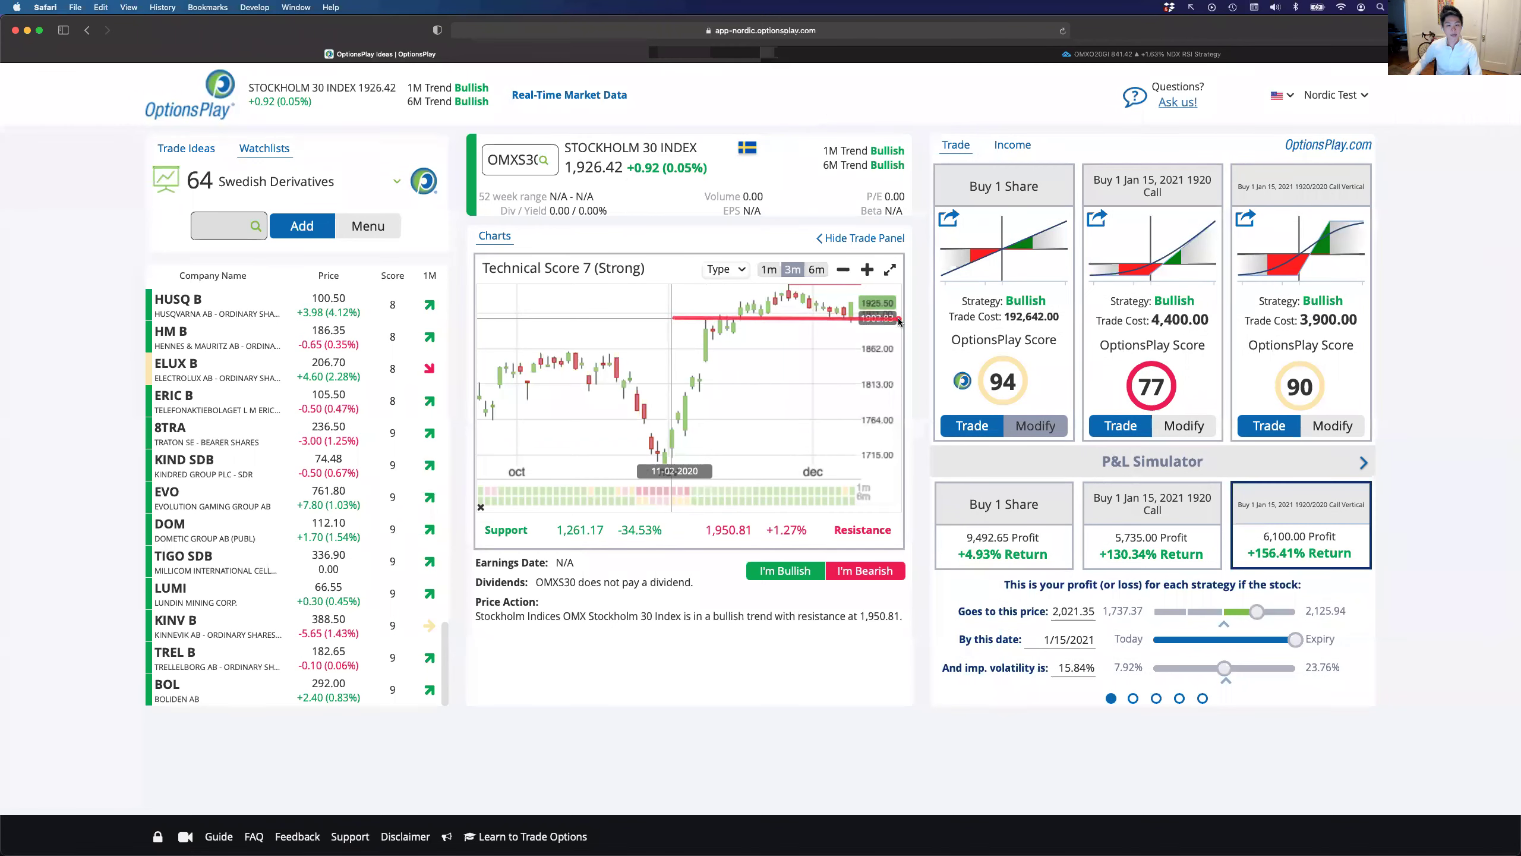
{"action": "left_click", "coordinate": [841, 269]}
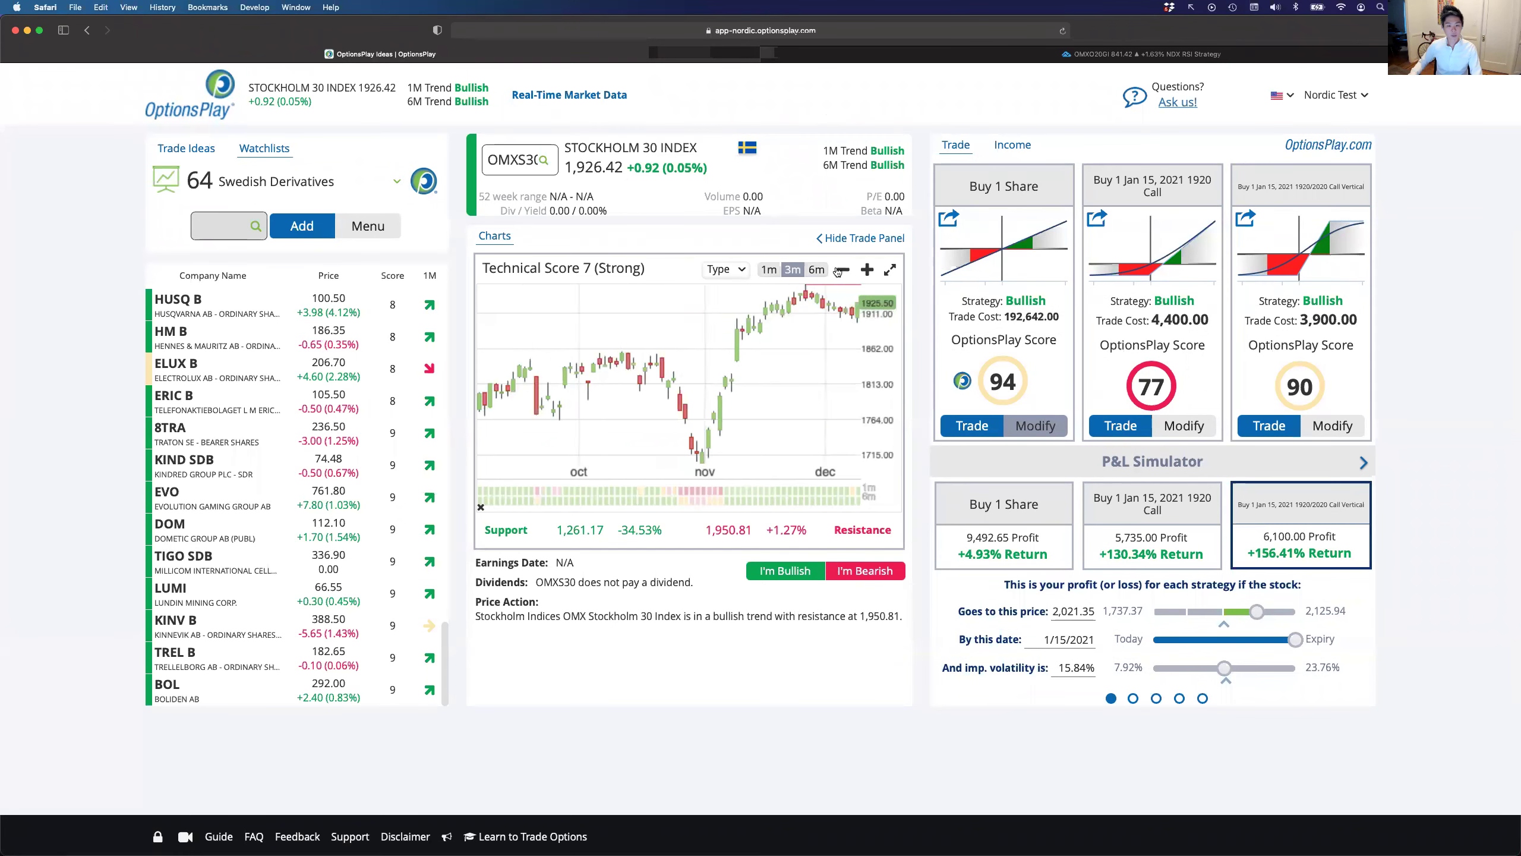
{"action": "left_click", "coordinate": [842, 269]}
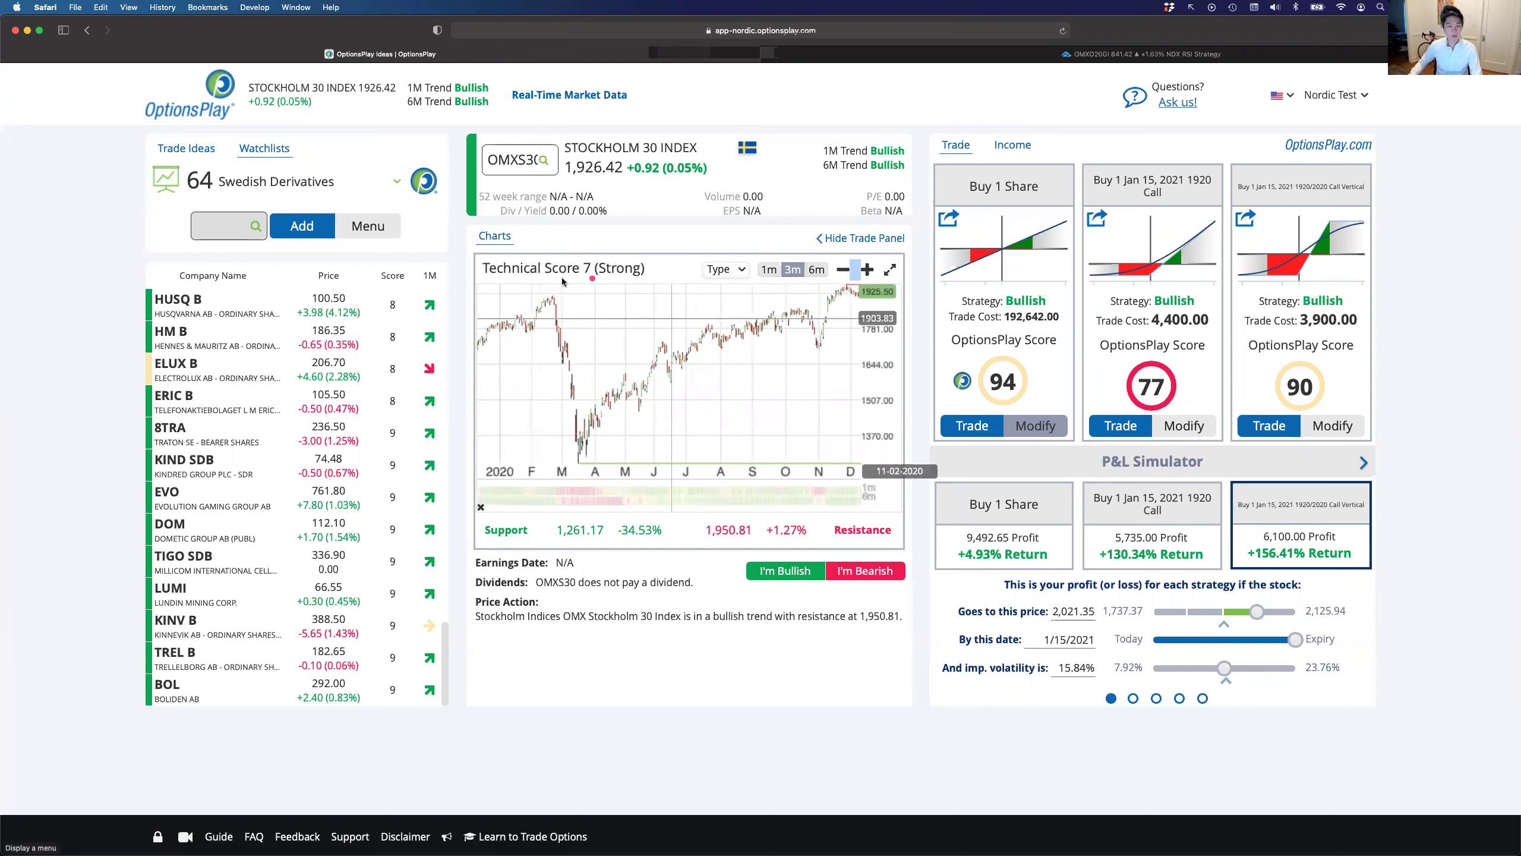
Draw lines at the Stockholm 30's February and June highs with a downward arrow between them, and show the bearish strategies
{"action": "mouse_move", "coordinate": [546, 298]}
{"action": "left_mouse_down"}
{"action": "mouse_move", "coordinate": [899, 300]}
{"action": "mouse_move", "coordinate": [856, 295]}
{"action": "left_mouse_up"}
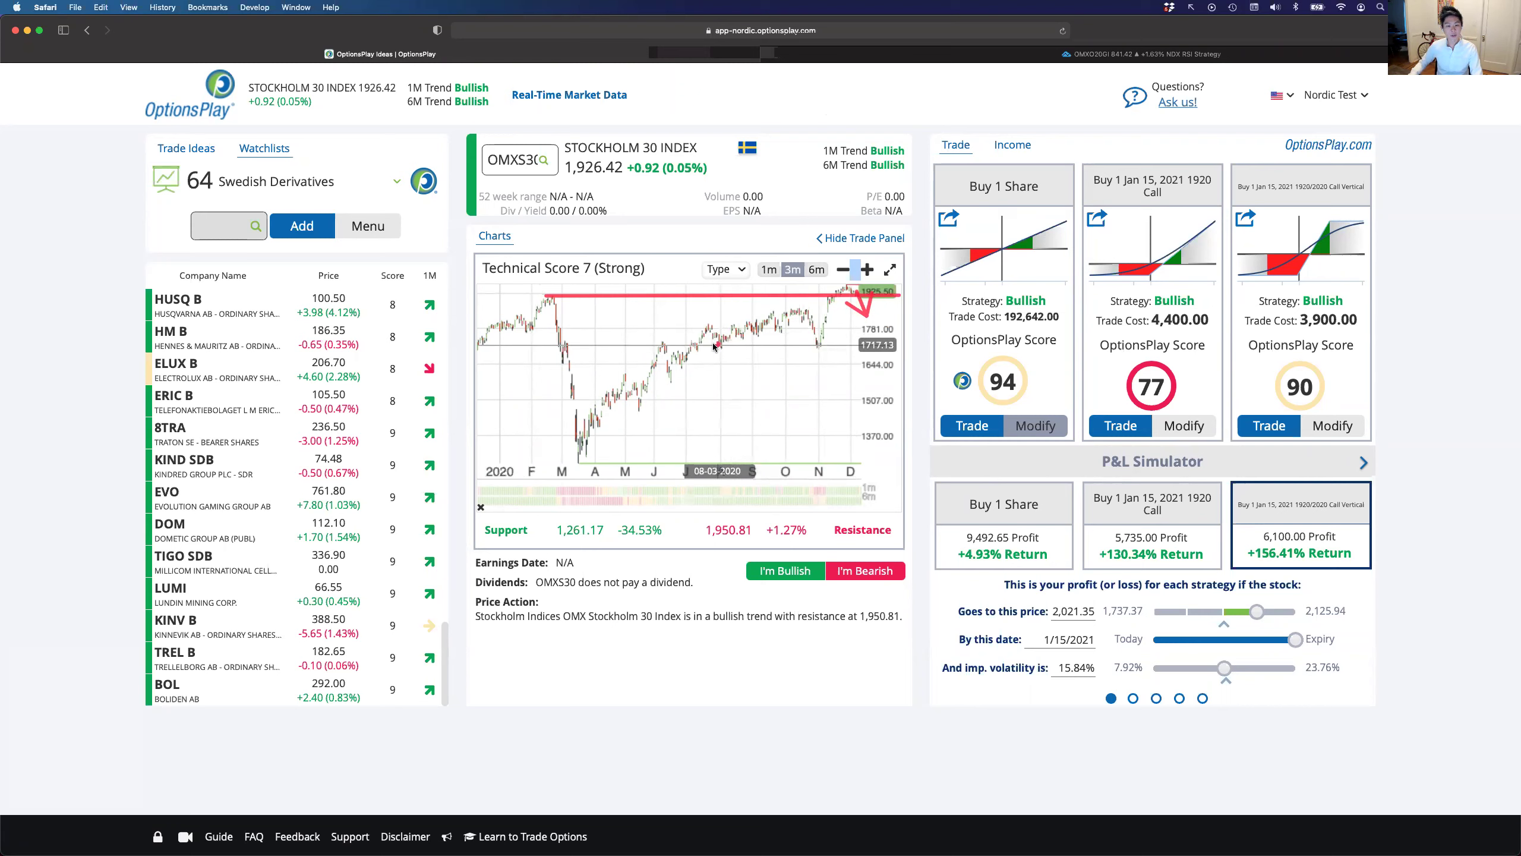
{"action": "left_click_drag", "start_coordinate": [658, 341], "coordinate": [841, 329]}
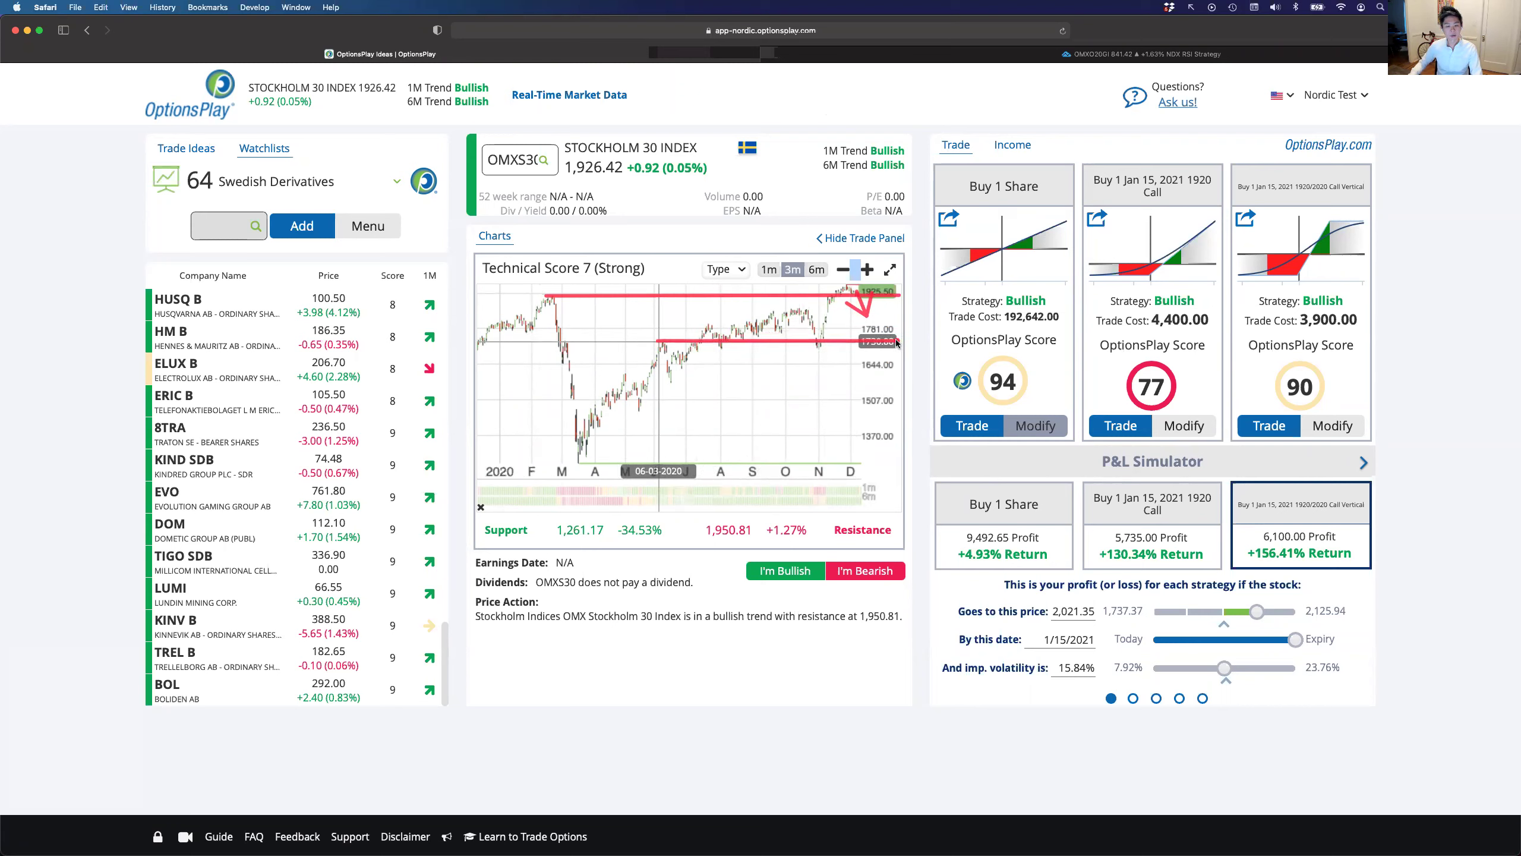
{"action": "left_click", "coordinate": [881, 572]}
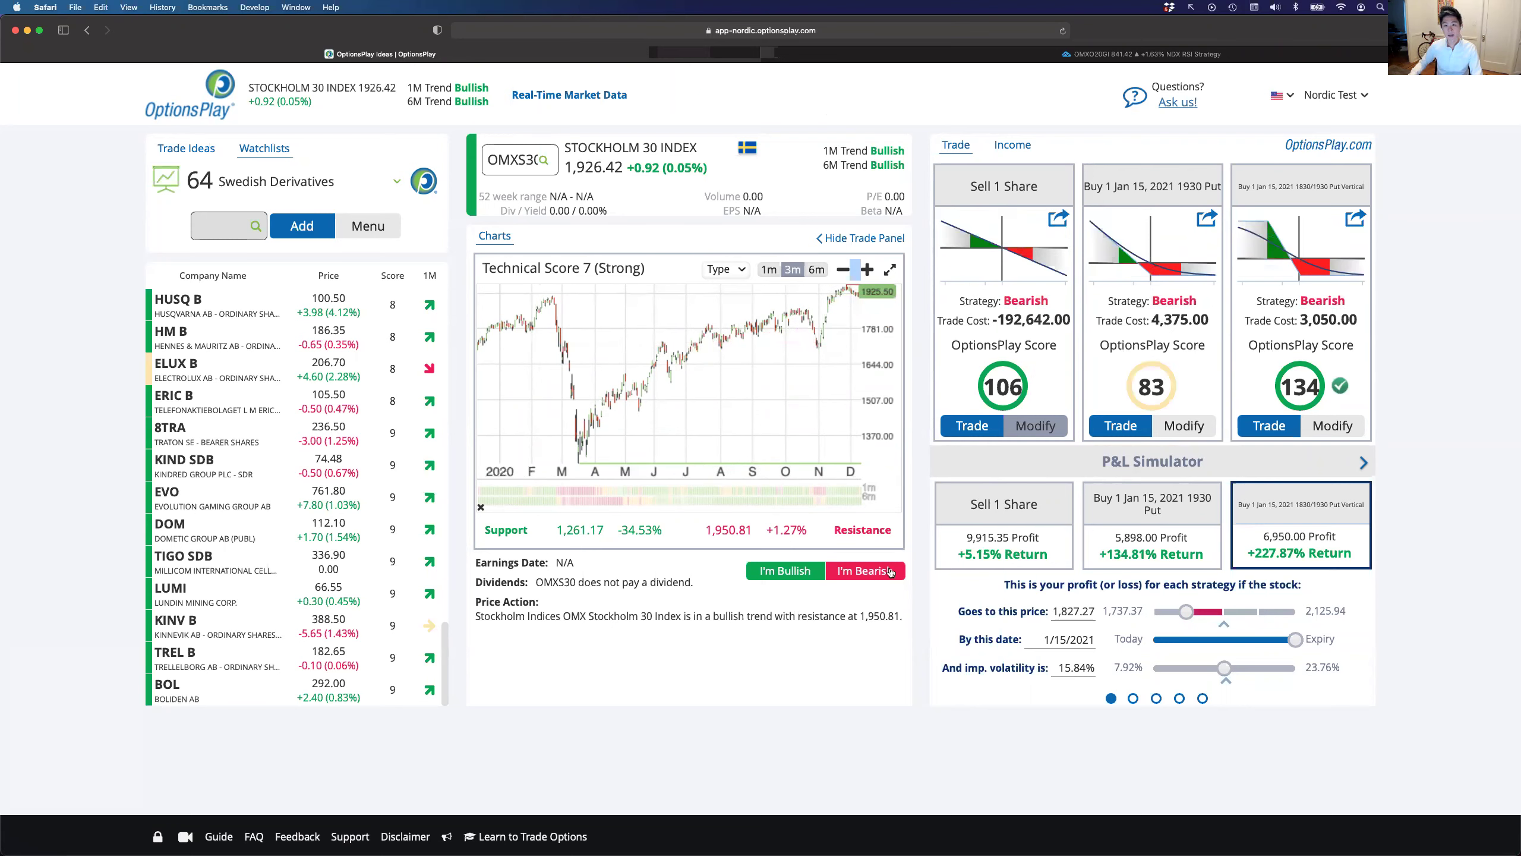
Move the long put's expiry to Feb 19, 2021, and replace the put vertical with a Feb 19, 2021 1930 long put
{"action": "left_click", "coordinate": [1195, 425]}
{"action": "left_click", "coordinate": [1154, 539]}
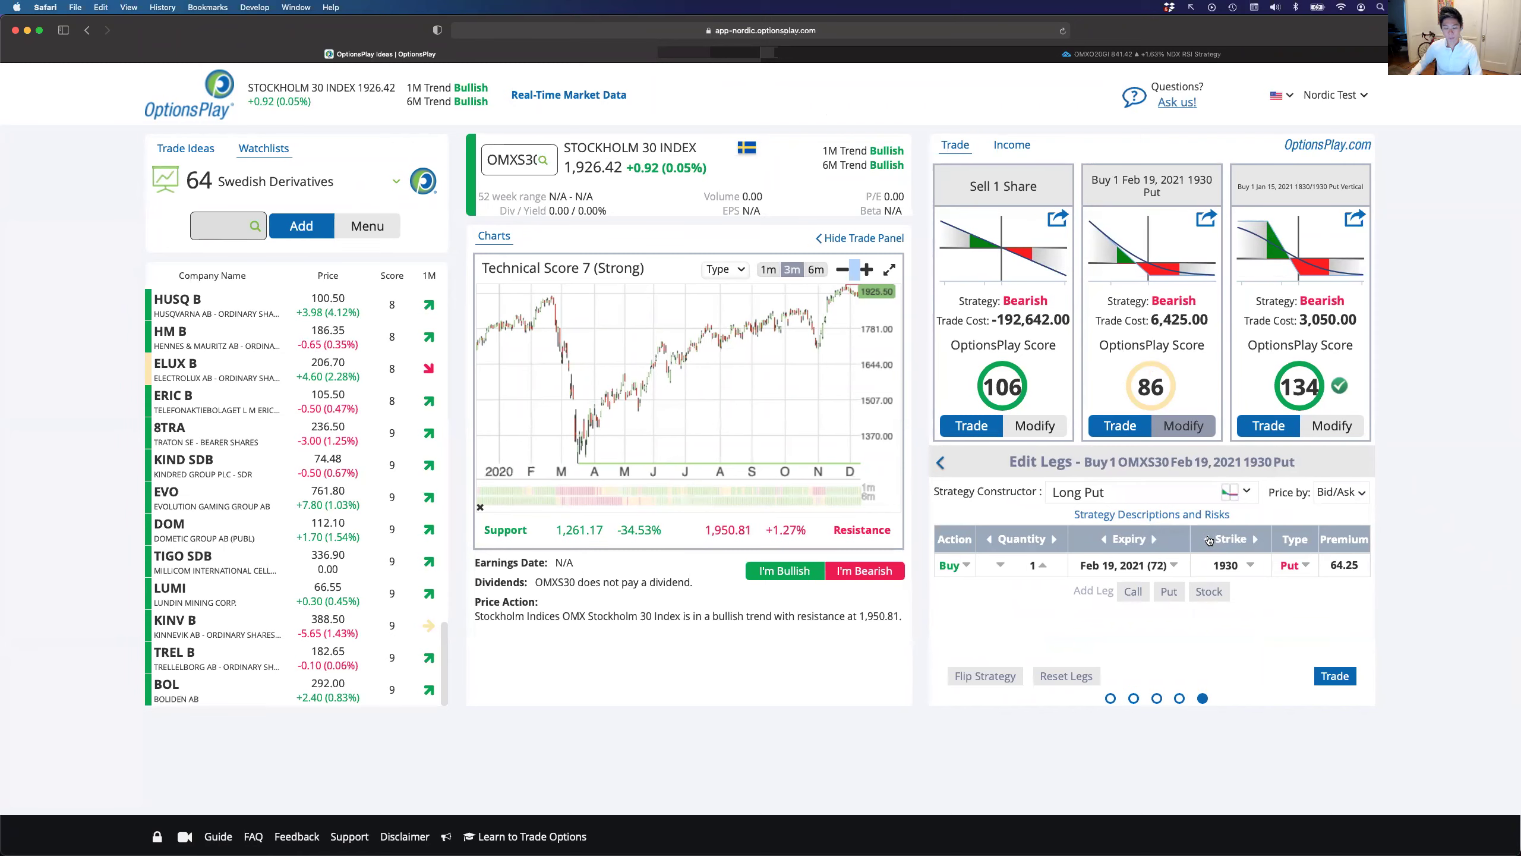
{"action": "left_click", "coordinate": [1335, 428]}
{"action": "left_click", "coordinate": [1162, 497]}
{"action": "mouse_move", "coordinate": [1087, 544]}
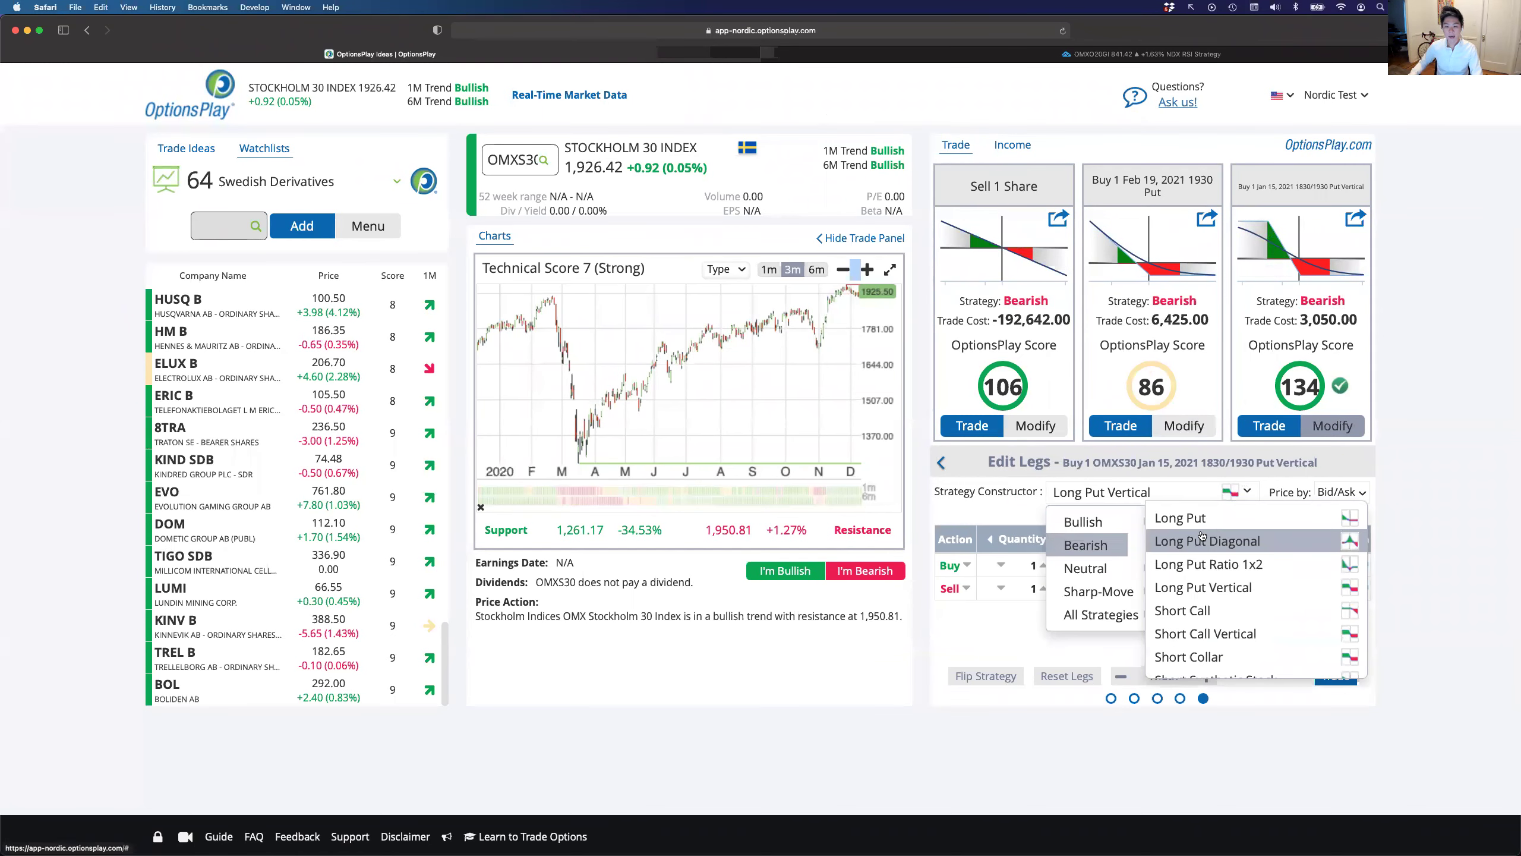
{"action": "left_click", "coordinate": [1192, 516]}
{"action": "left_click", "coordinate": [1154, 539]}
{"action": "left_click", "coordinate": [1256, 540]}
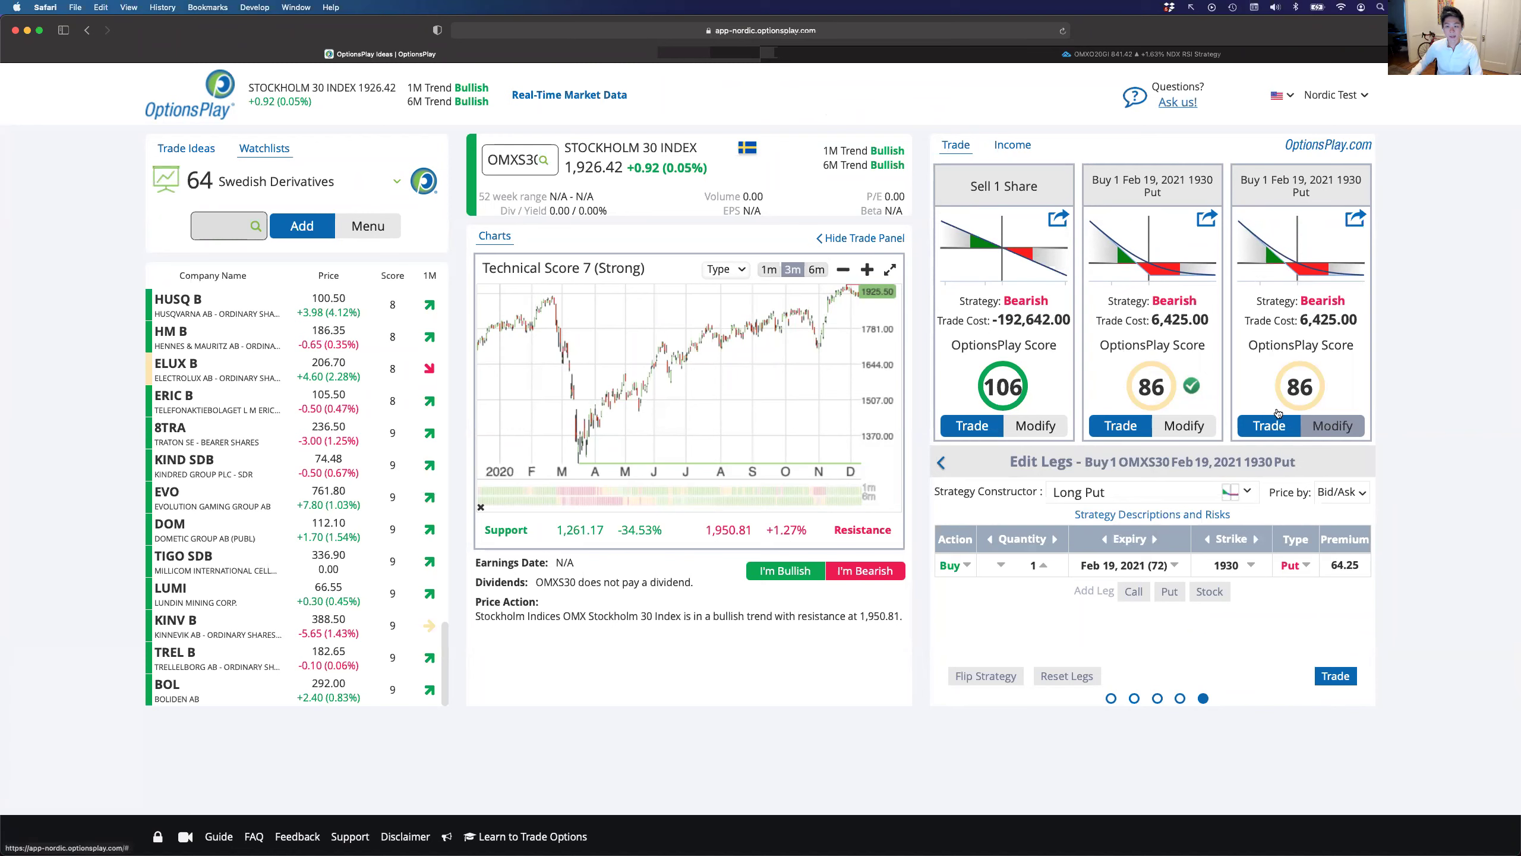
Lower the strike of the second strategy's Feb 19, 2021 long put to 1870
{"action": "left_click", "coordinate": [1174, 424]}
{"action": "left_click", "coordinate": [1207, 539]}
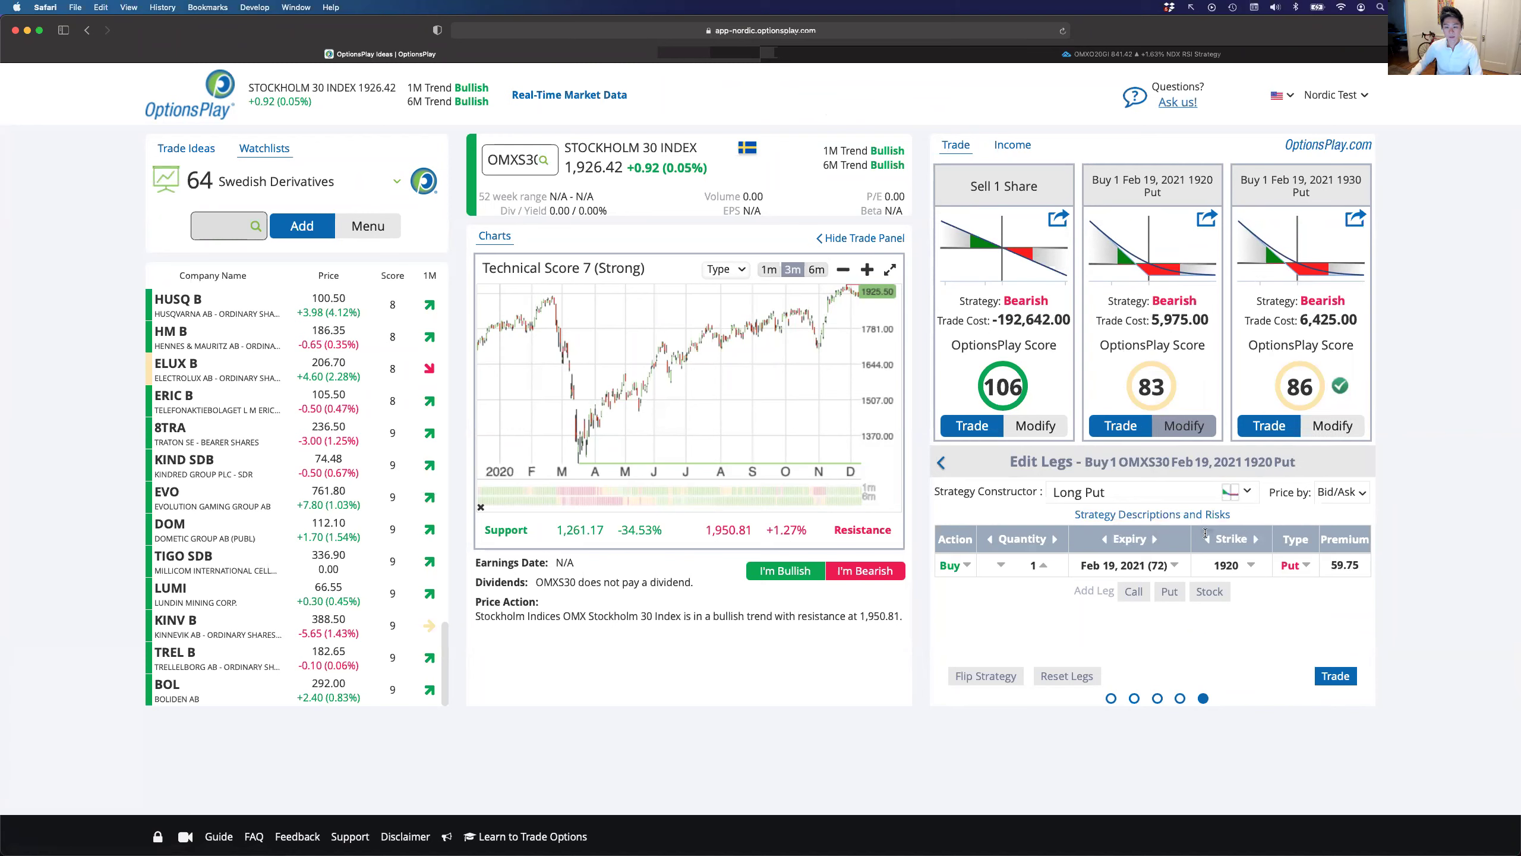
{"action": "left_click", "coordinate": [1207, 539]}
{"action": "left_click", "coordinate": [1207, 539]}
{"action": "left_click", "coordinate": [1207, 539]}
{"action": "left_click", "coordinate": [1207, 539]}
{"action": "left_click", "coordinate": [1207, 539]}
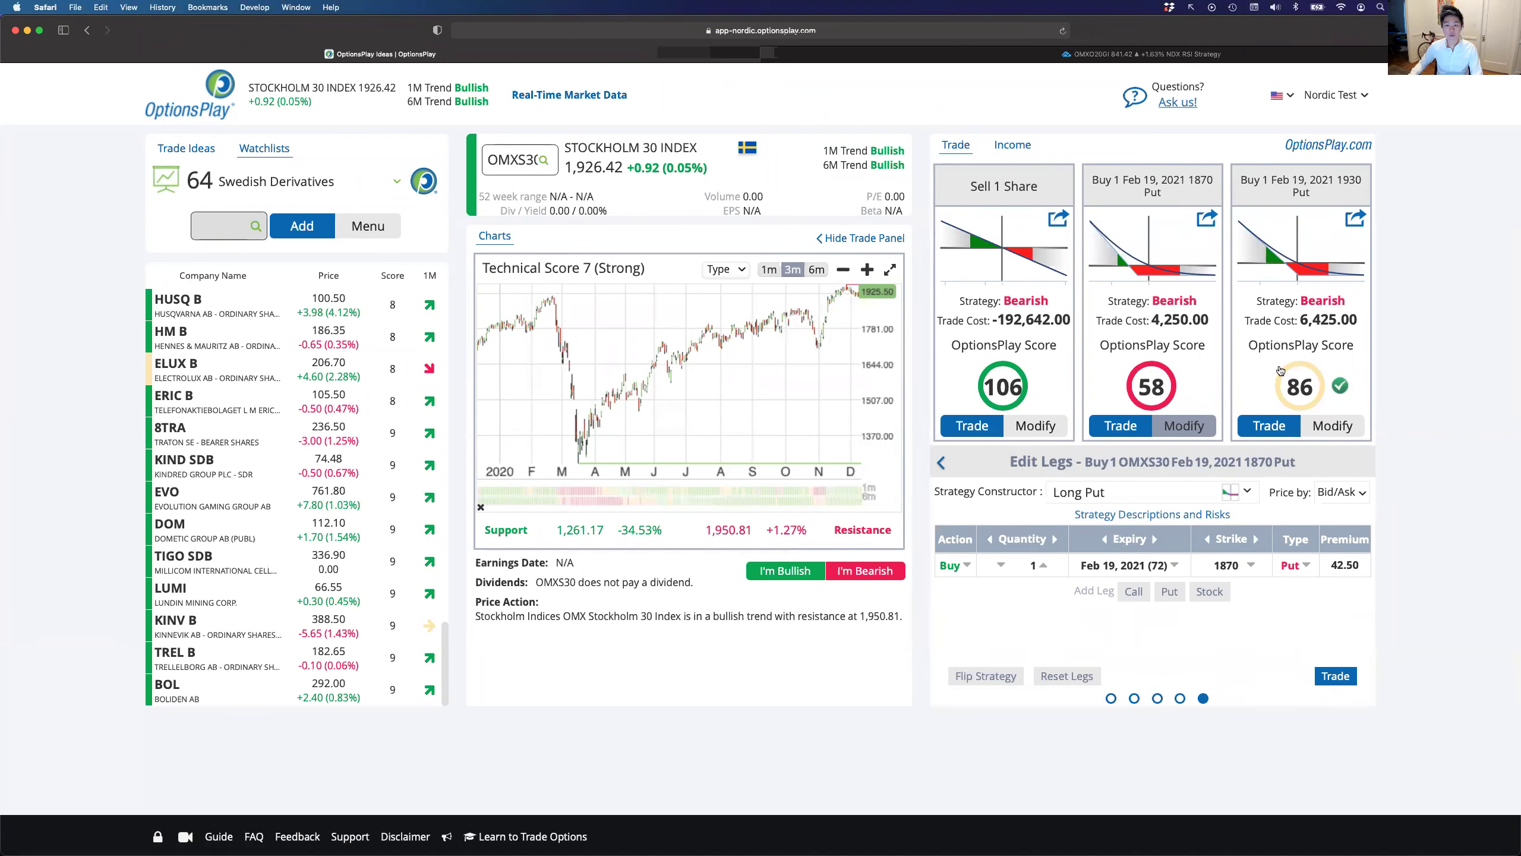
Show the P&L Simulator for the Stockholm 30 strategies and set the target price to 1,775.00
{"action": "left_click", "coordinate": [1112, 699]}
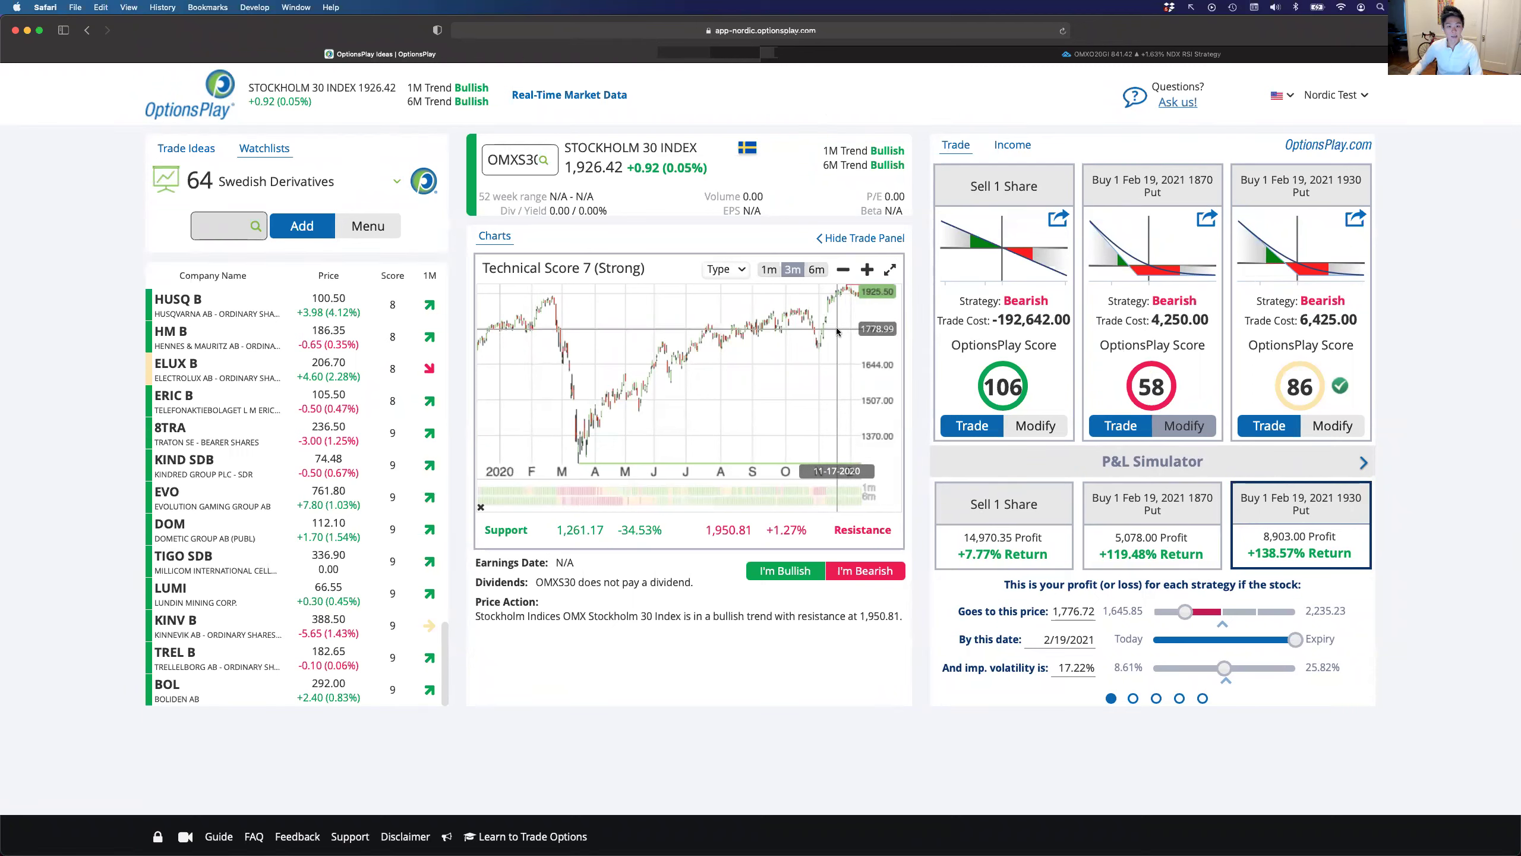
{"action": "left_click", "coordinate": [1054, 612]}
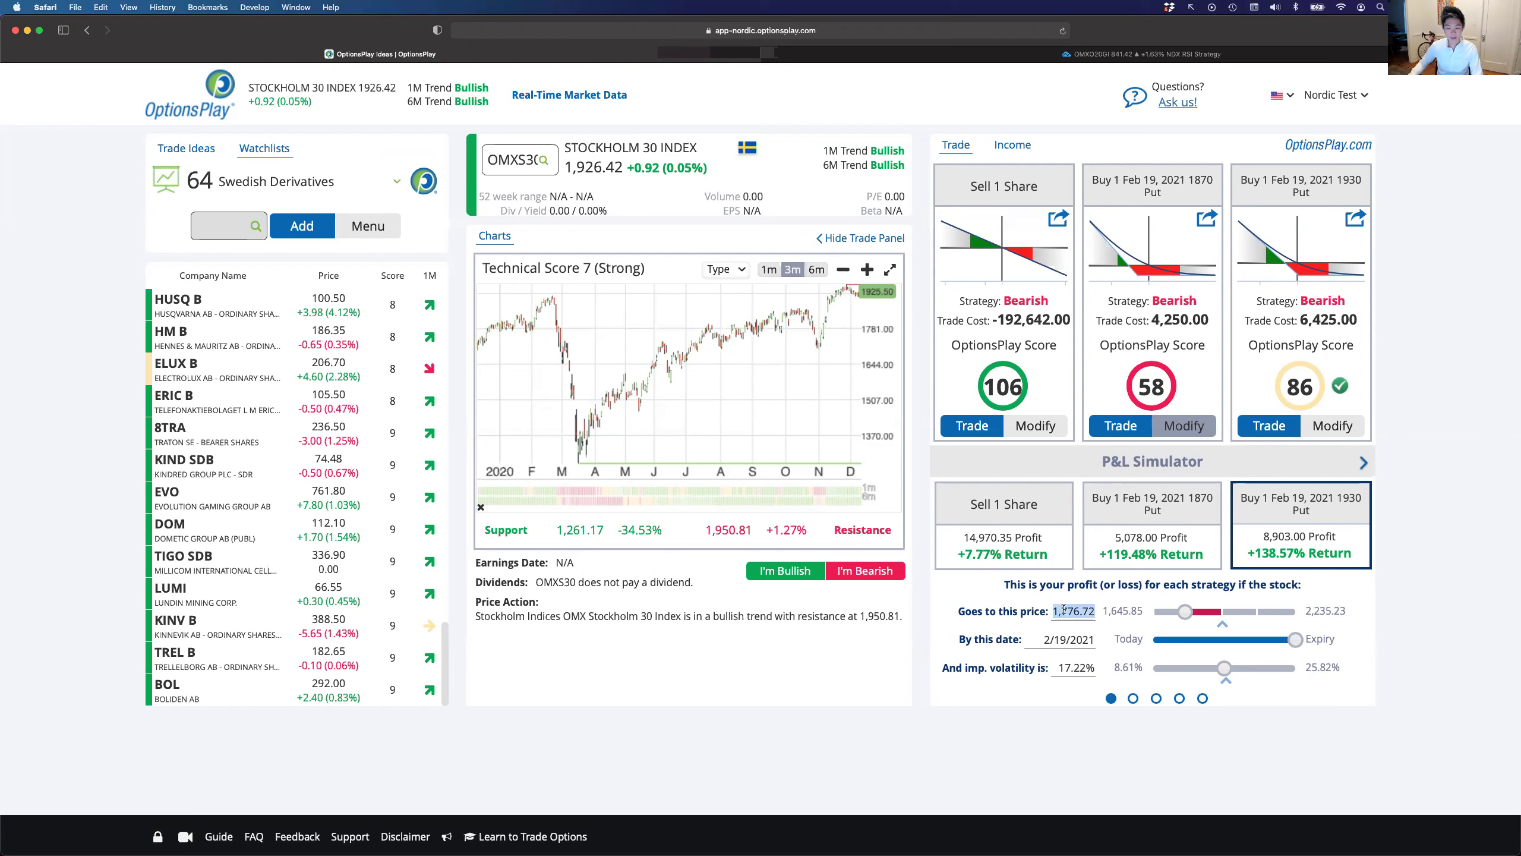
{"action": "type", "text": "1,775"}
{"action": "key", "text": "Delete"}
{"action": "key", "text": "Delete"}
{"action": "key", "text": "Delete"}
{"action": "key", "text": "Delete"}
{"action": "key", "text": "Delete"}
{"action": "key", "text": "Delete"}
{"action": "key", "text": "Delete"}
{"action": "key", "text": "Delete"}
{"action": "type", "text": ".00"}
{"action": "key", "text": "Return"}
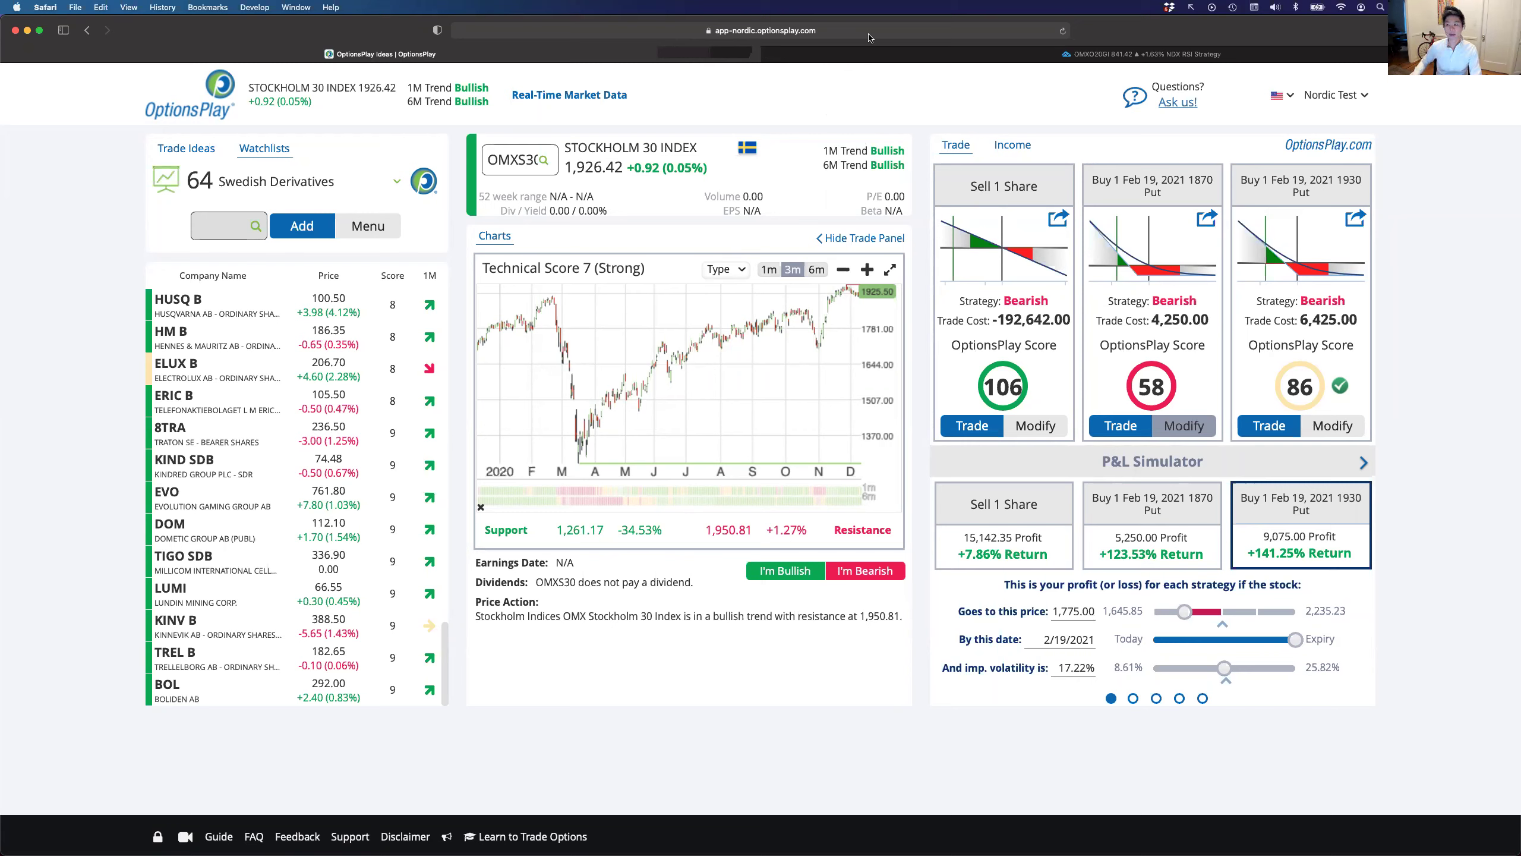
Load Hennes & Mauritz (HM B), highlight its Technical Score, and trace the November rally on a chart shortened to start around late August
{"action": "key", "text": "super+Tab"}
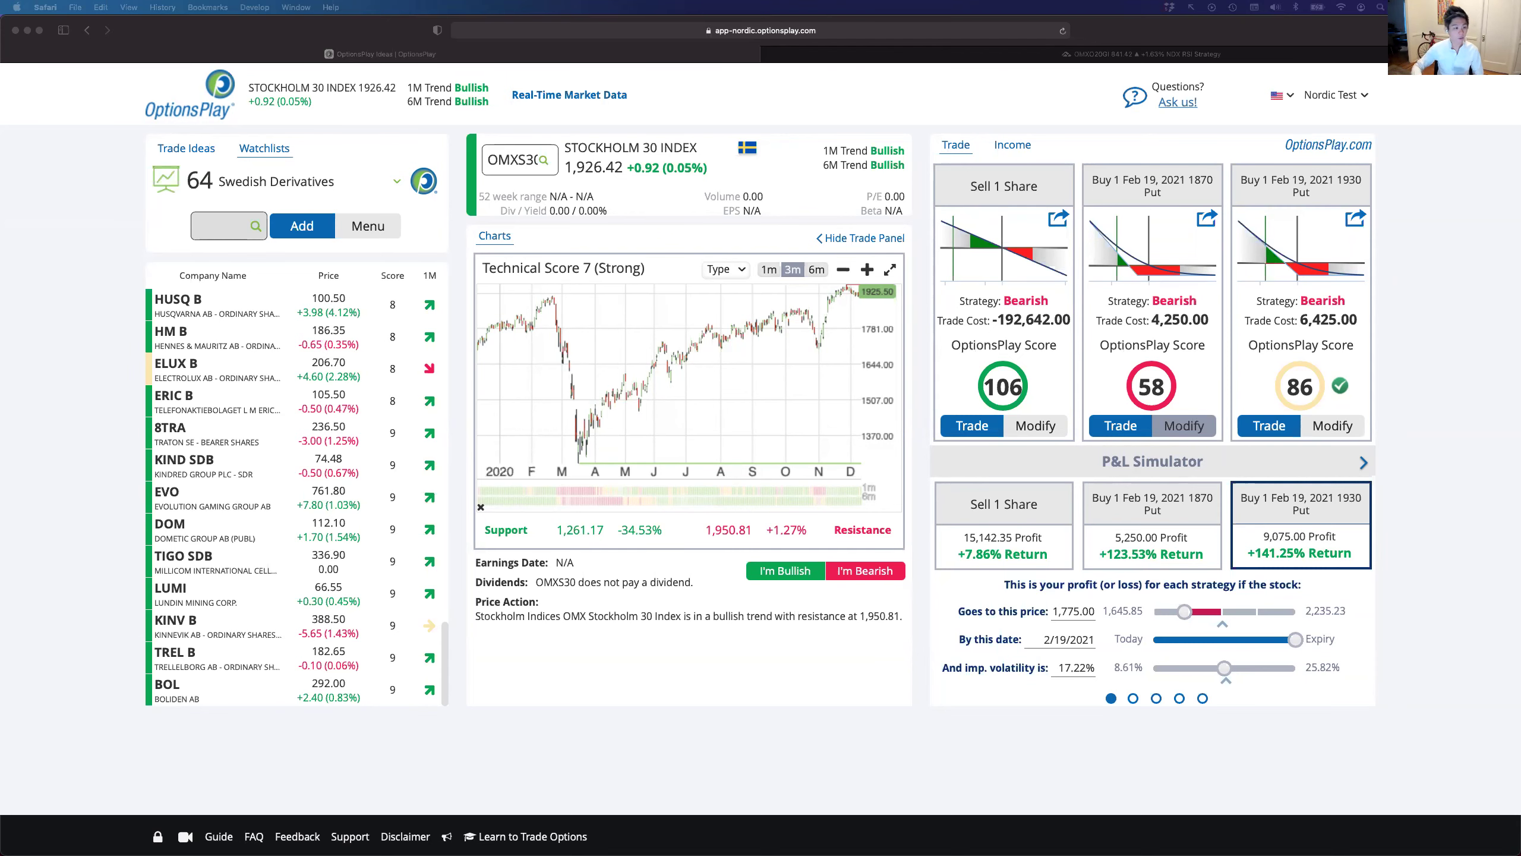
{"action": "left_click", "coordinate": [199, 332]}
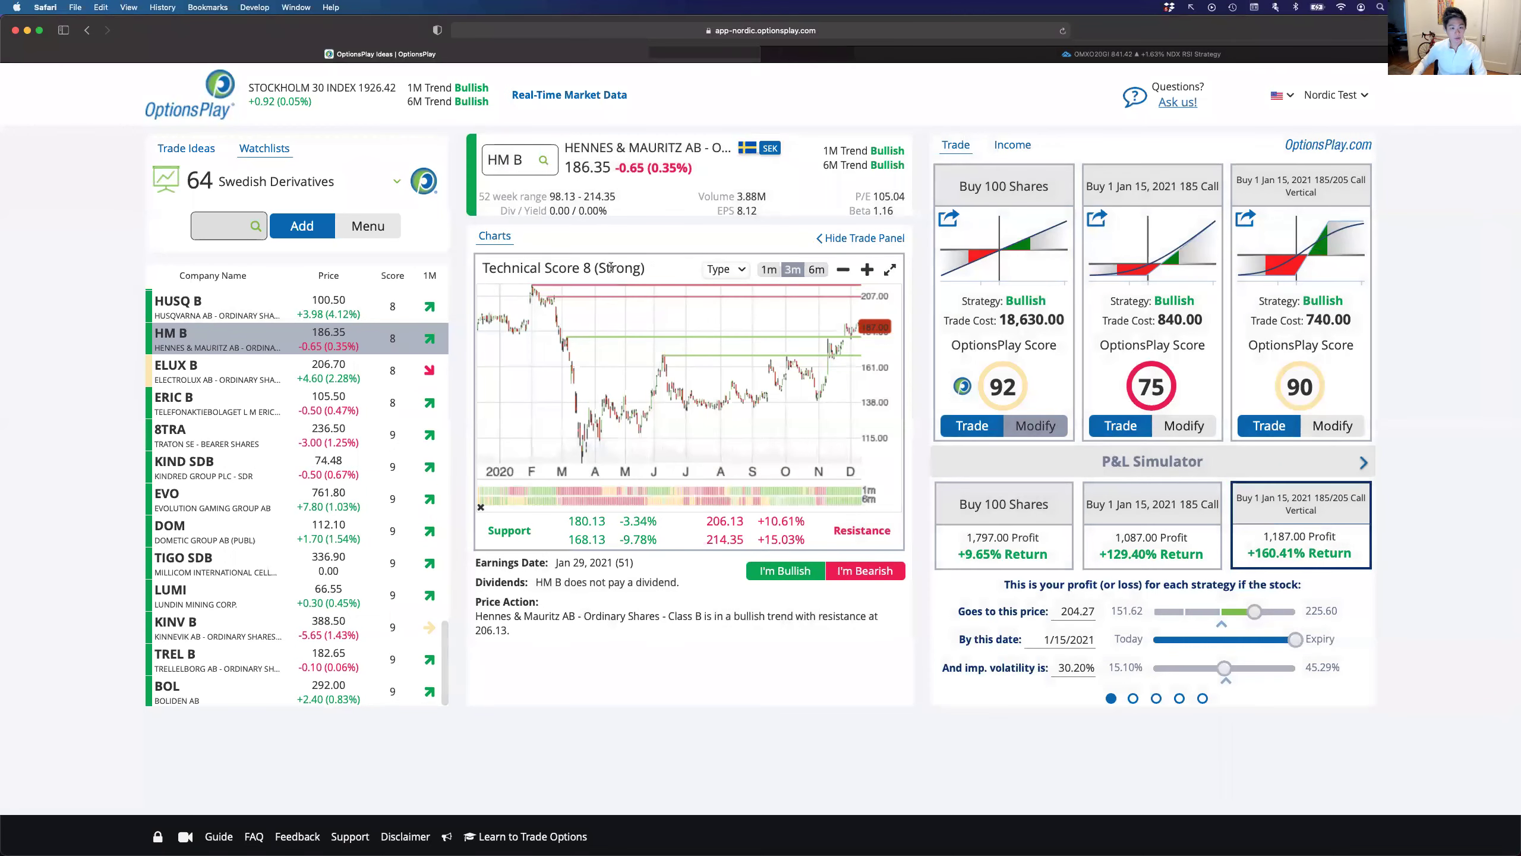
{"action": "left_click_drag", "start_coordinate": [646, 268], "coordinate": [478, 270]}
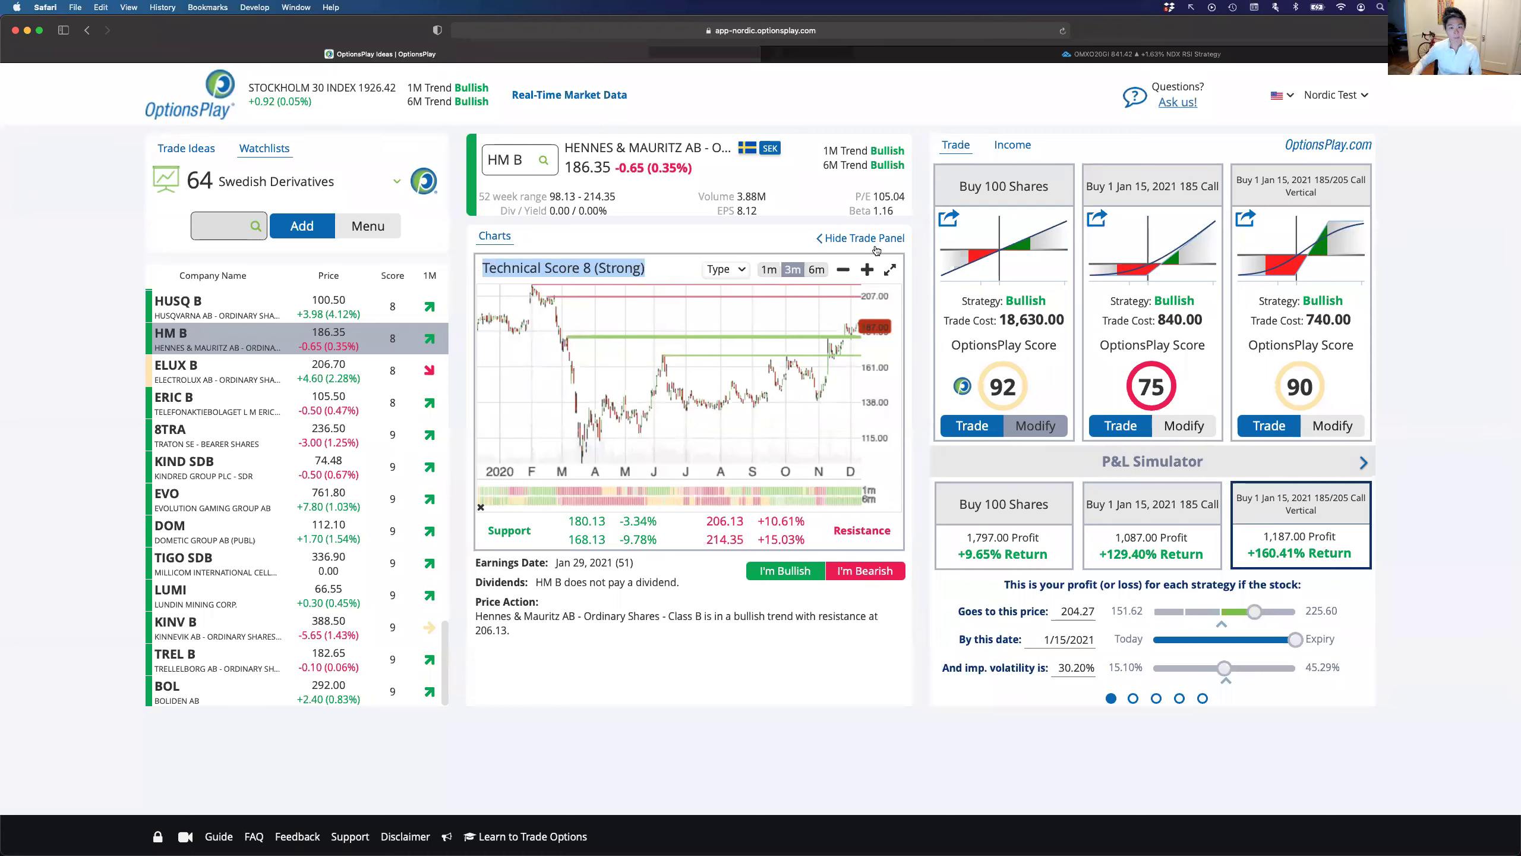
{"action": "left_click", "coordinate": [867, 270]}
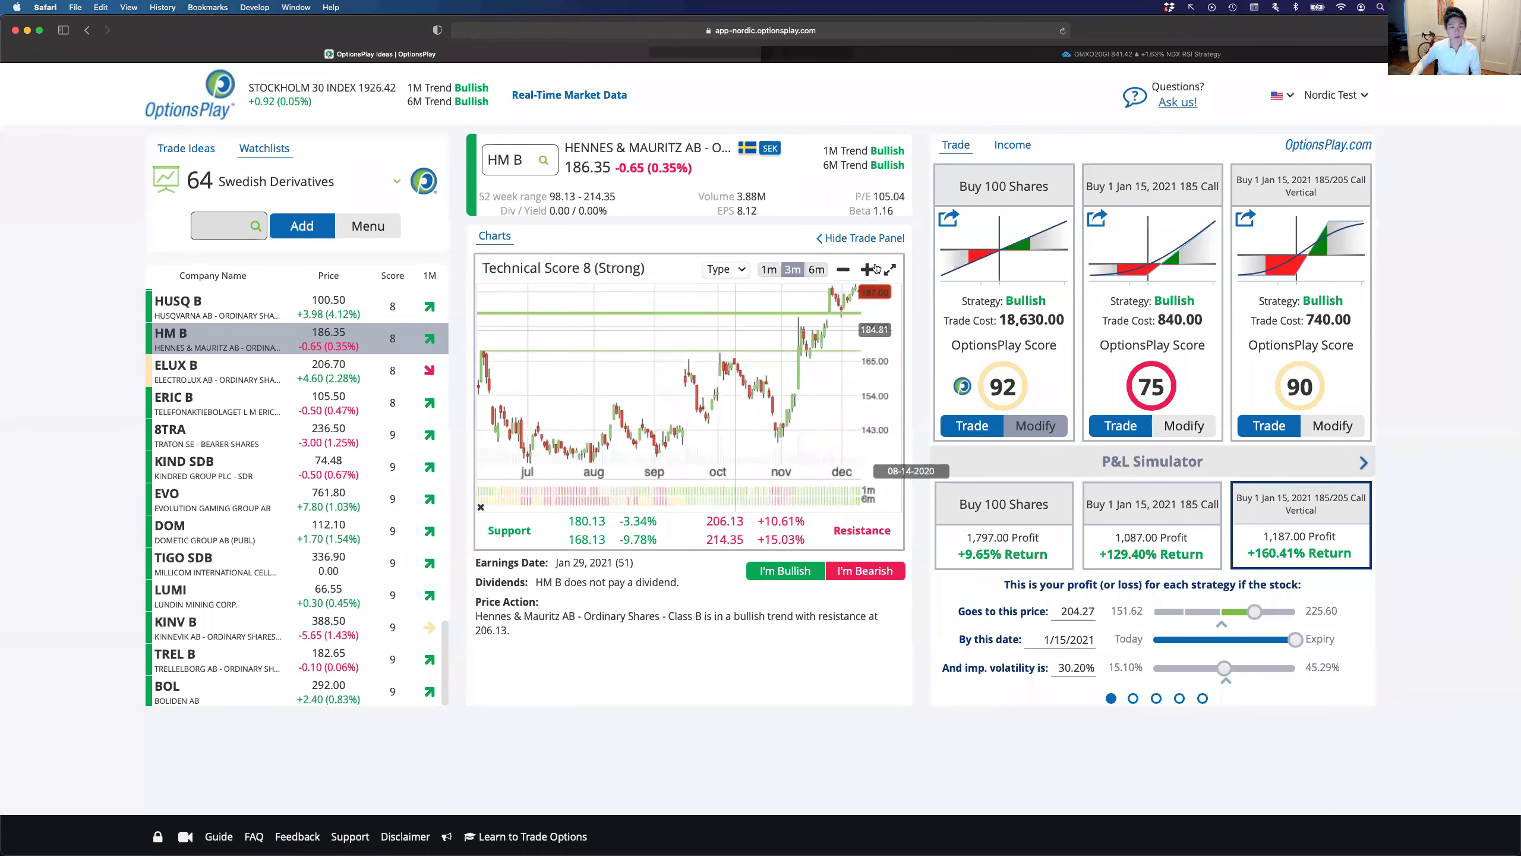
{"action": "left_click", "coordinate": [867, 270]}
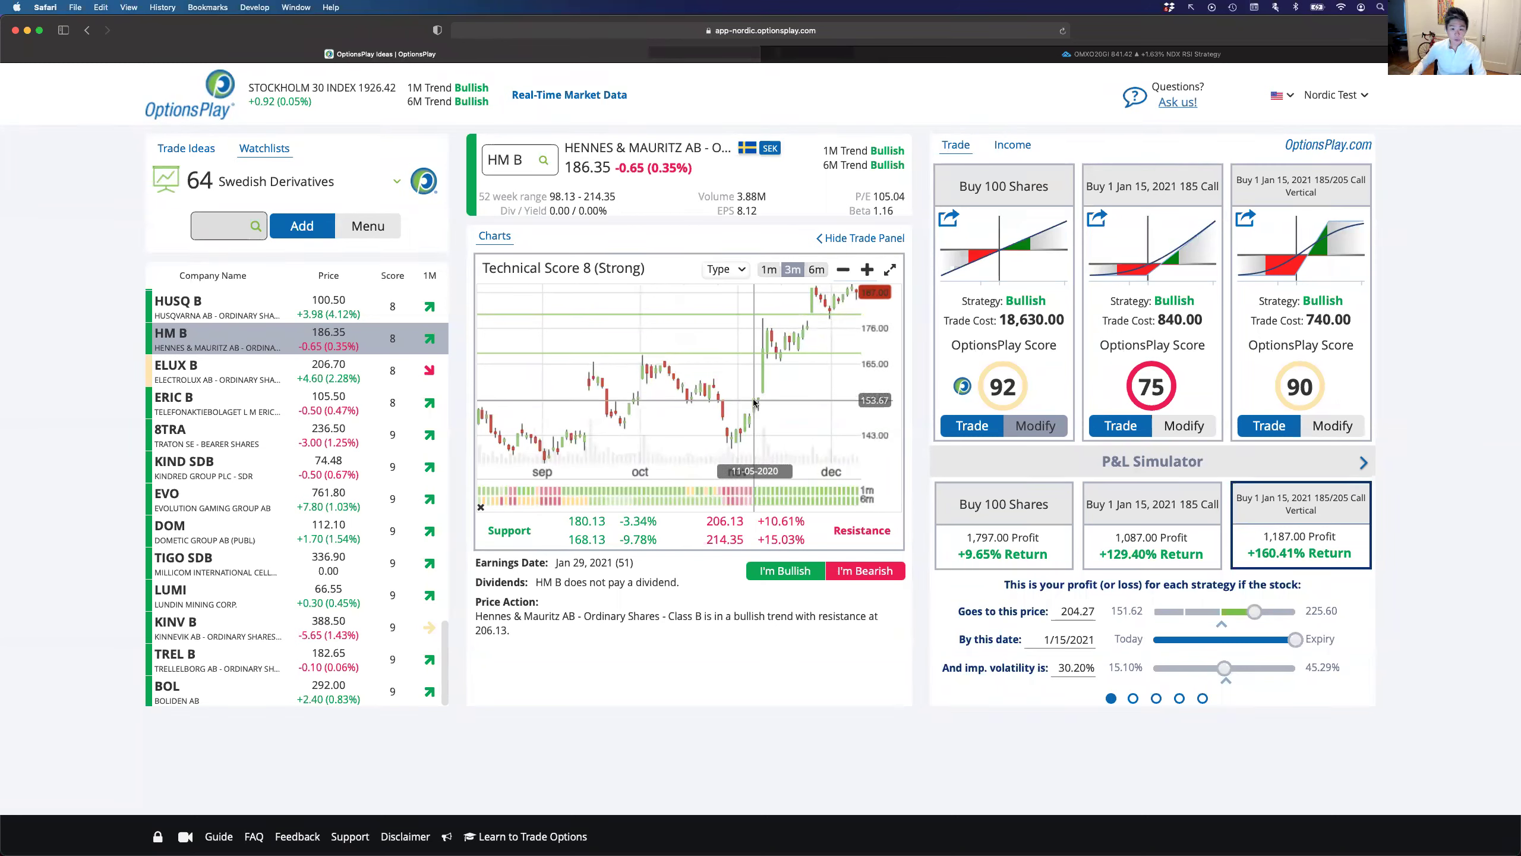
{"action": "left_click_drag", "start_coordinate": [754, 402], "coordinate": [852, 290]}
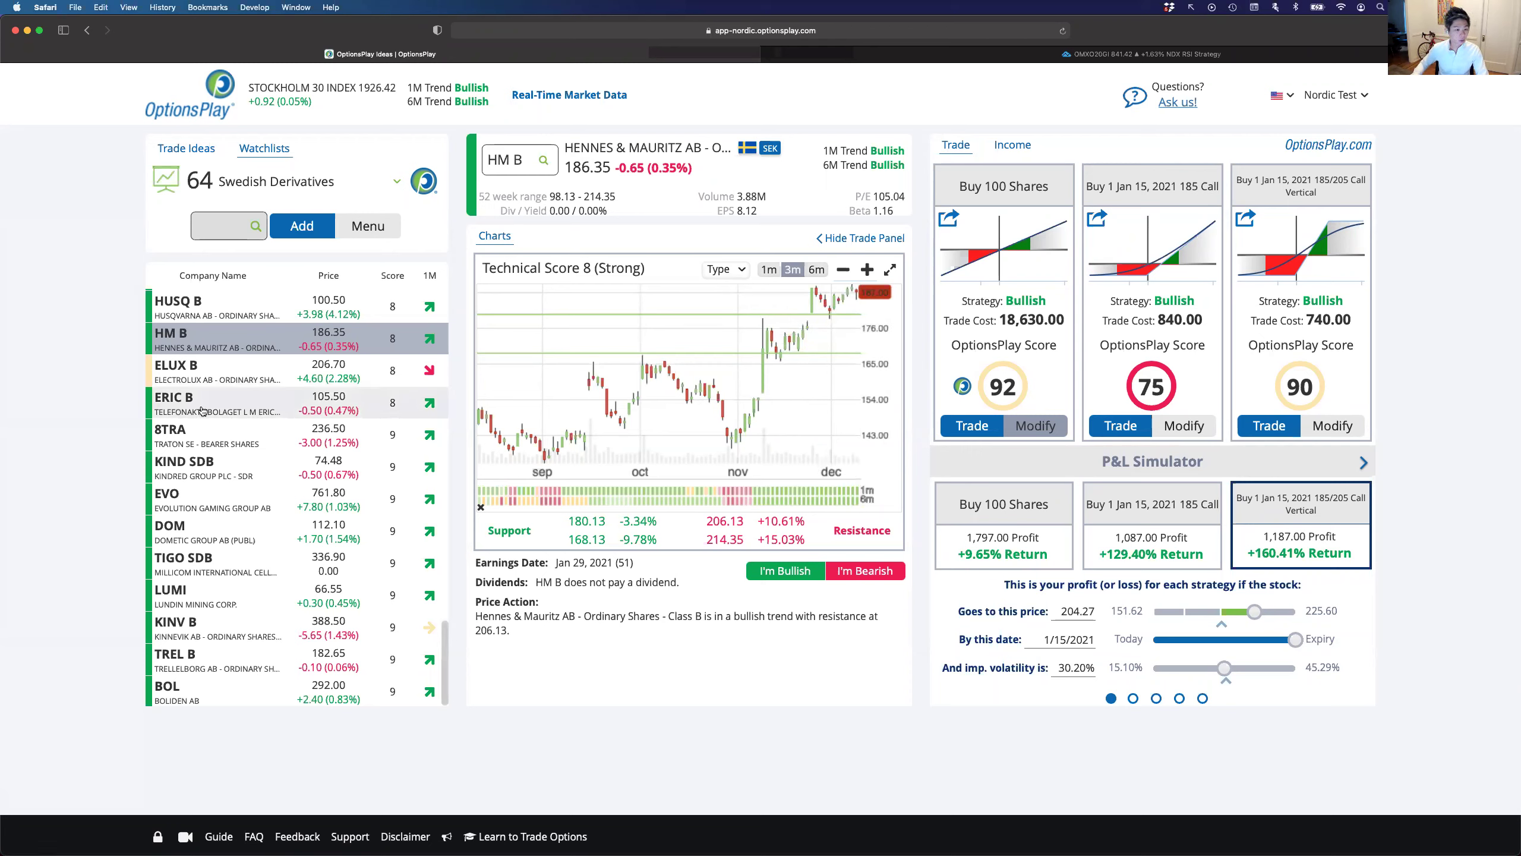
Load JM AB from the Swedish Derivatives watchlist
{"action": "scroll", "coordinate": [294, 461], "scroll_direction": "up", "scroll_amount": 5}
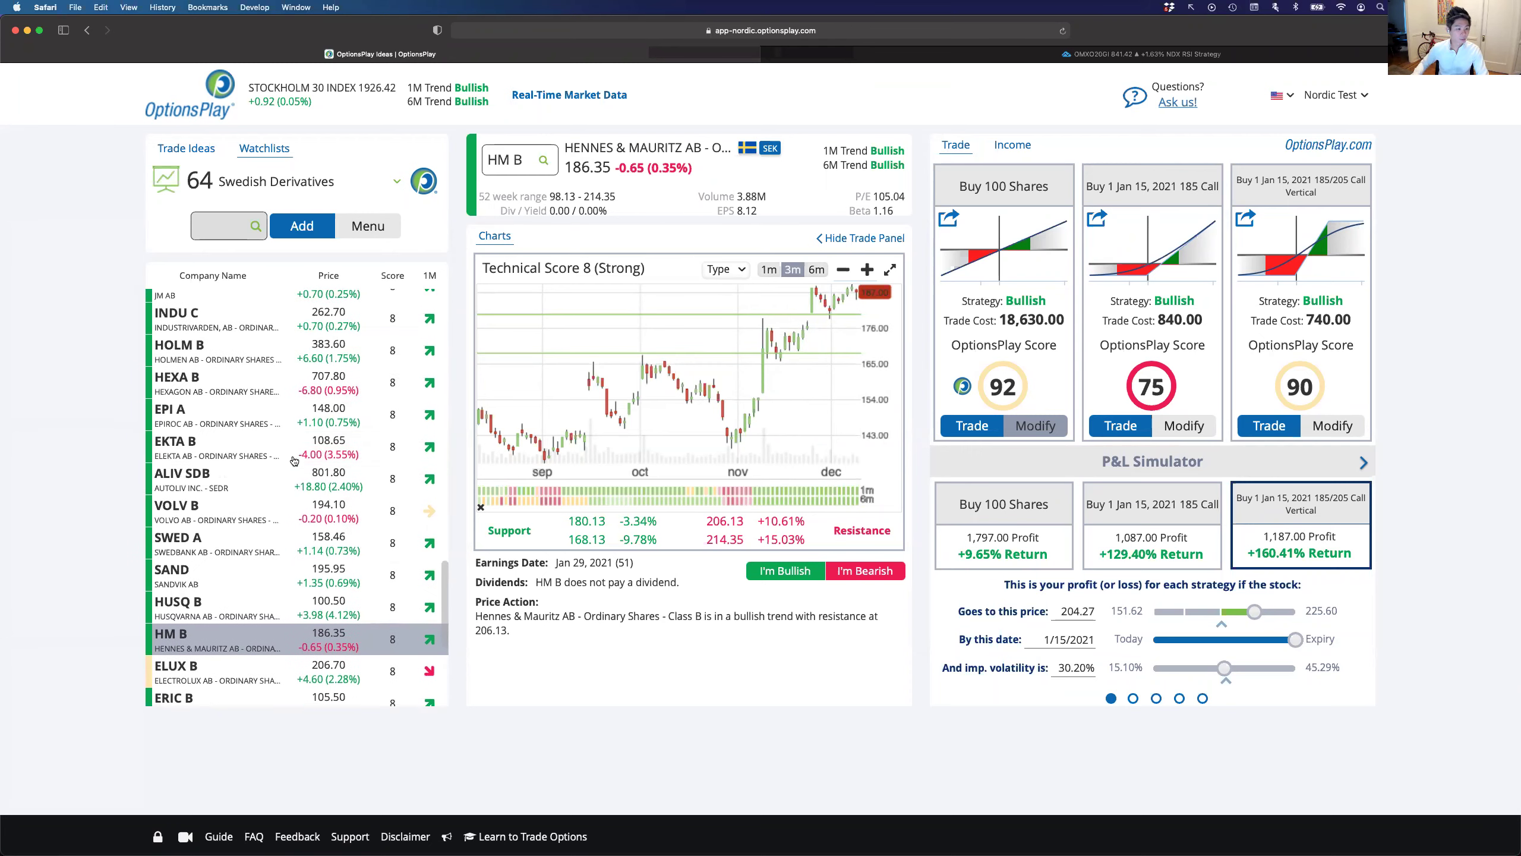
{"action": "scroll", "coordinate": [274, 450], "scroll_direction": "up", "scroll_amount": 3}
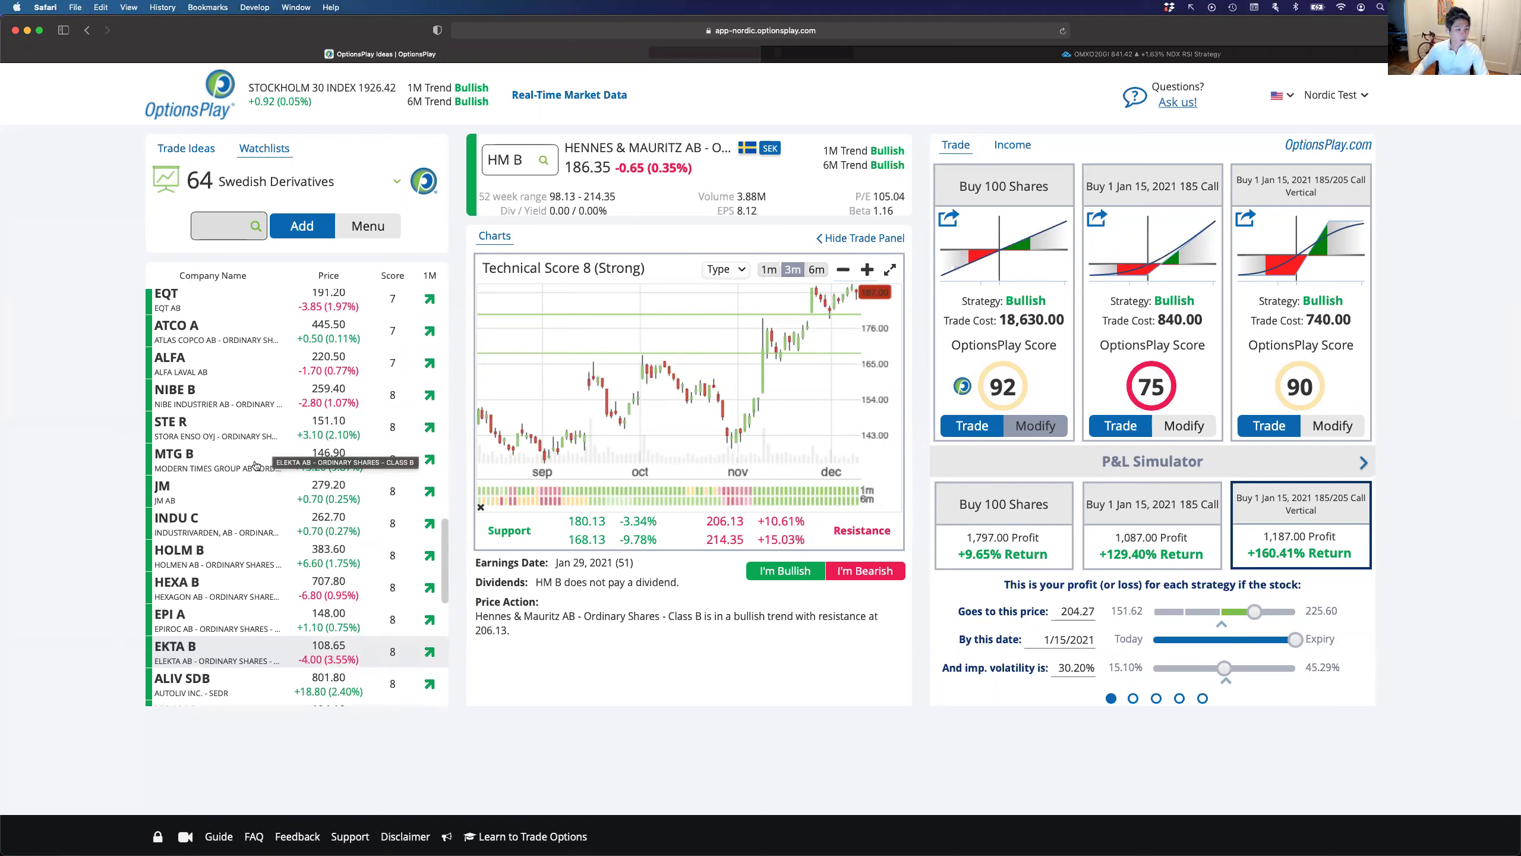
{"action": "left_click", "coordinate": [319, 481]}
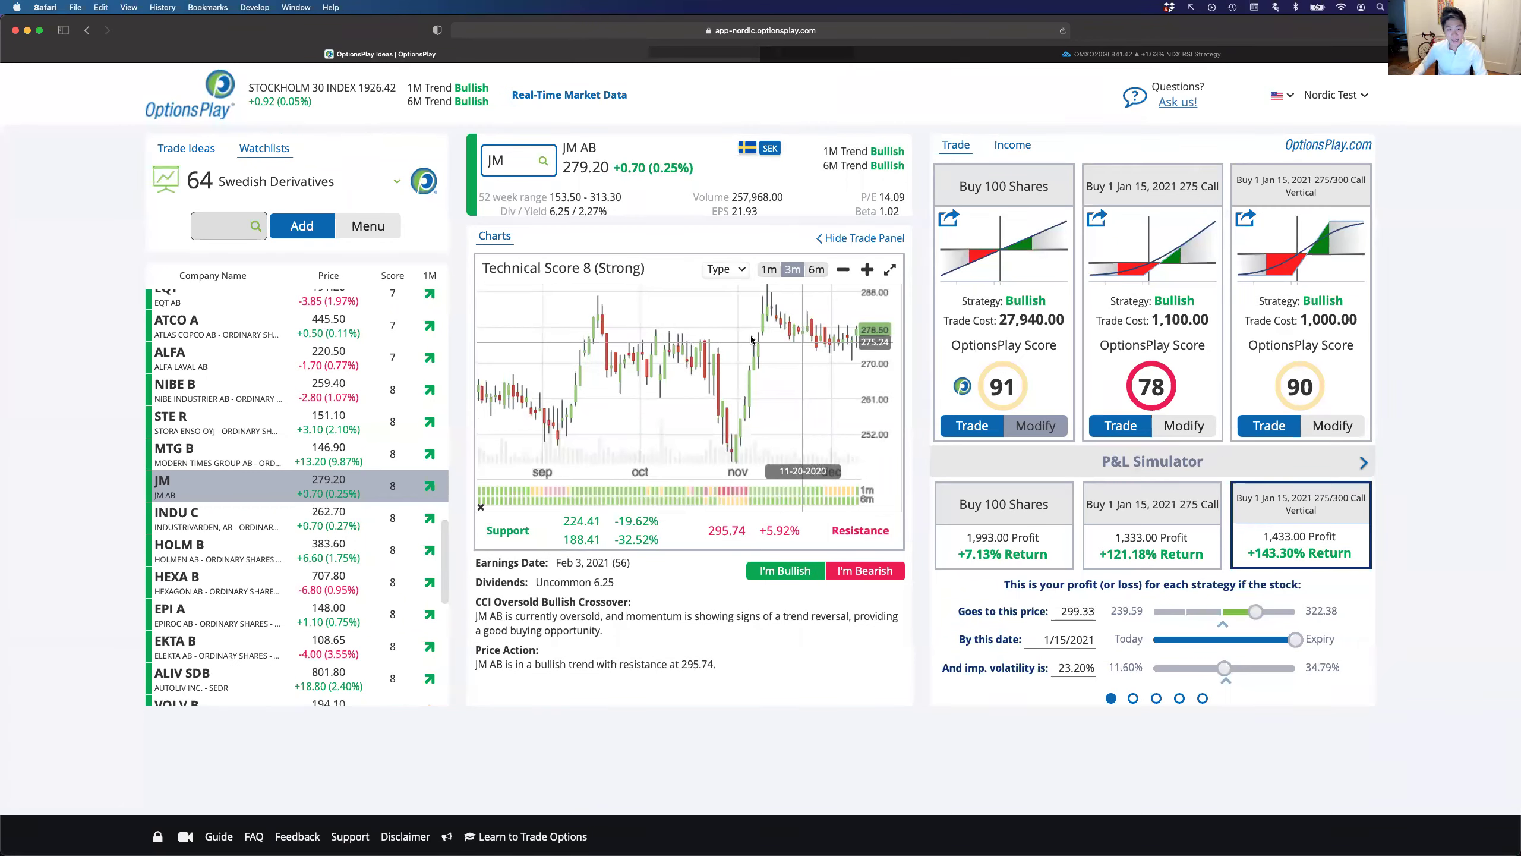
Draw a line at about 276 on JM's chart, mark the October highs, November breakout and retests with arrows, and clear the drawings
{"action": "left_click_drag", "start_coordinate": [629, 340], "coordinate": [909, 343]}
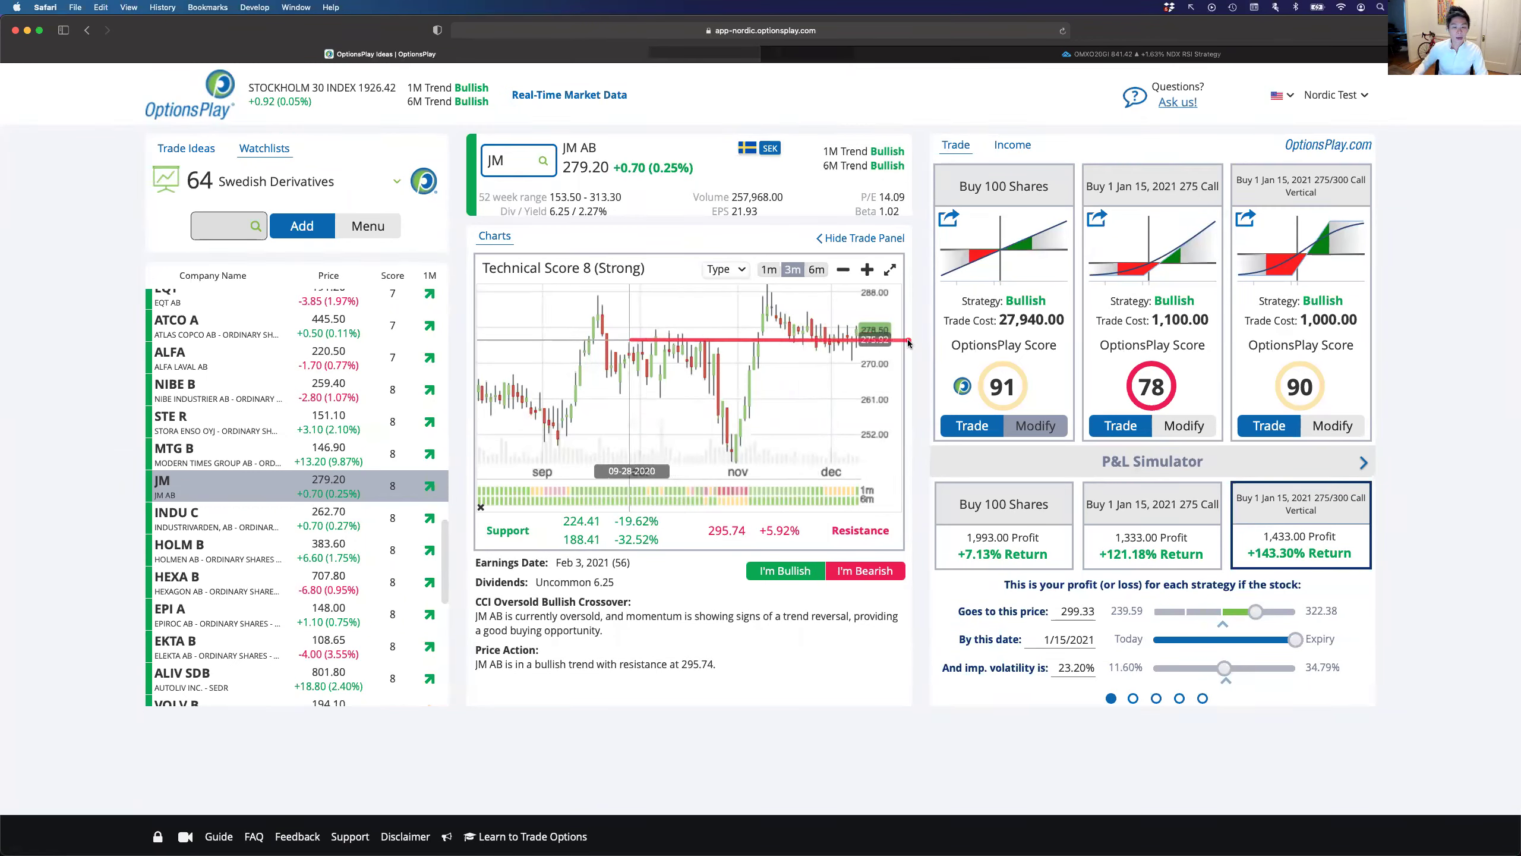
{"action": "mouse_move", "coordinate": [628, 293]}
{"action": "left_mouse_down"}
{"action": "mouse_move", "coordinate": [648, 329]}
{"action": "mouse_move", "coordinate": [697, 340]}
{"action": "left_mouse_up"}
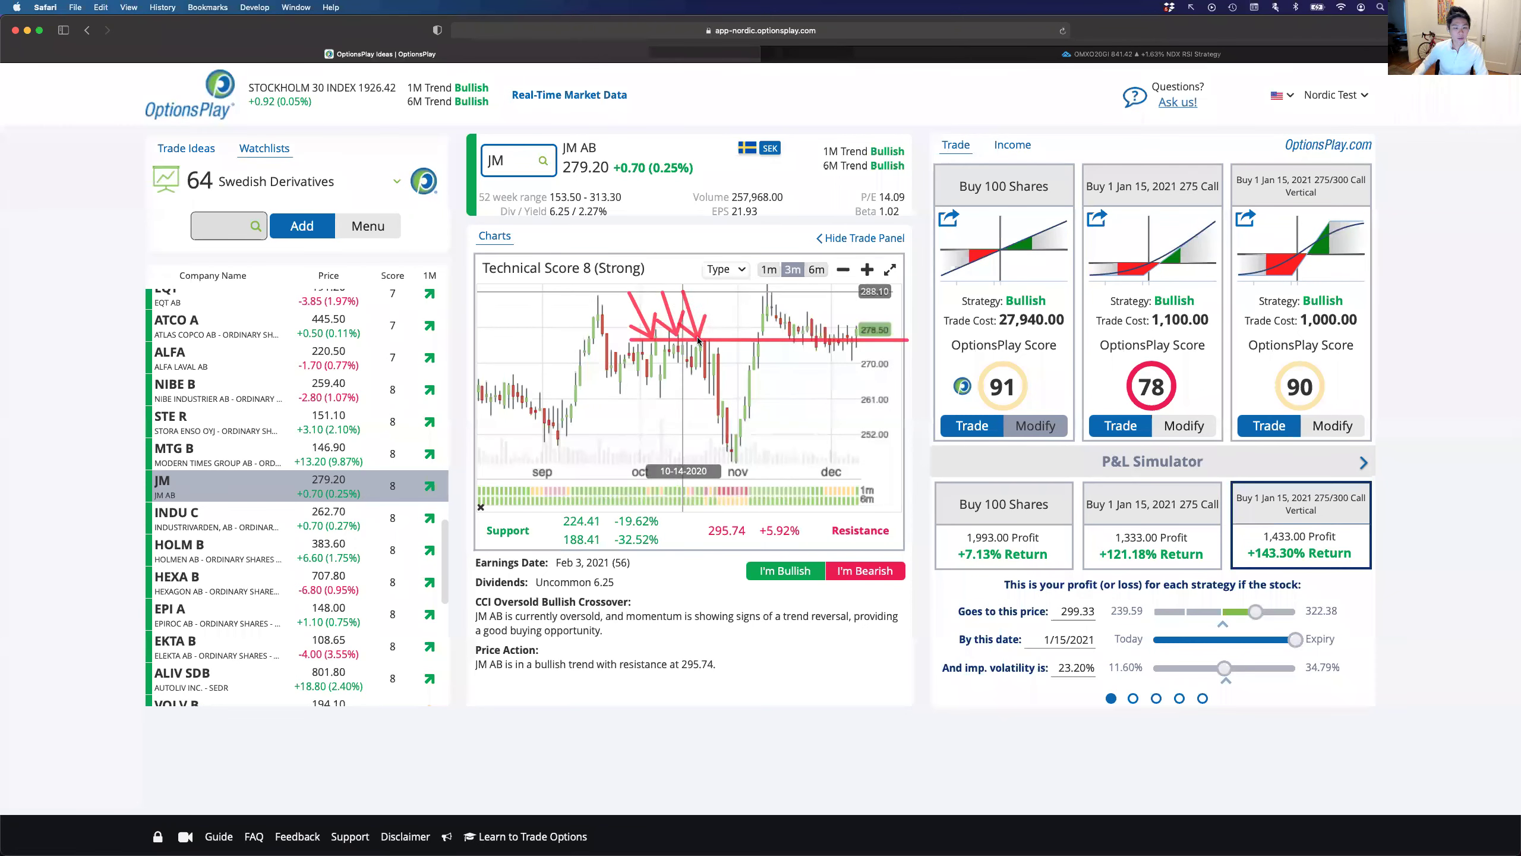
{"action": "left_click_drag", "start_coordinate": [750, 382], "coordinate": [769, 295]}
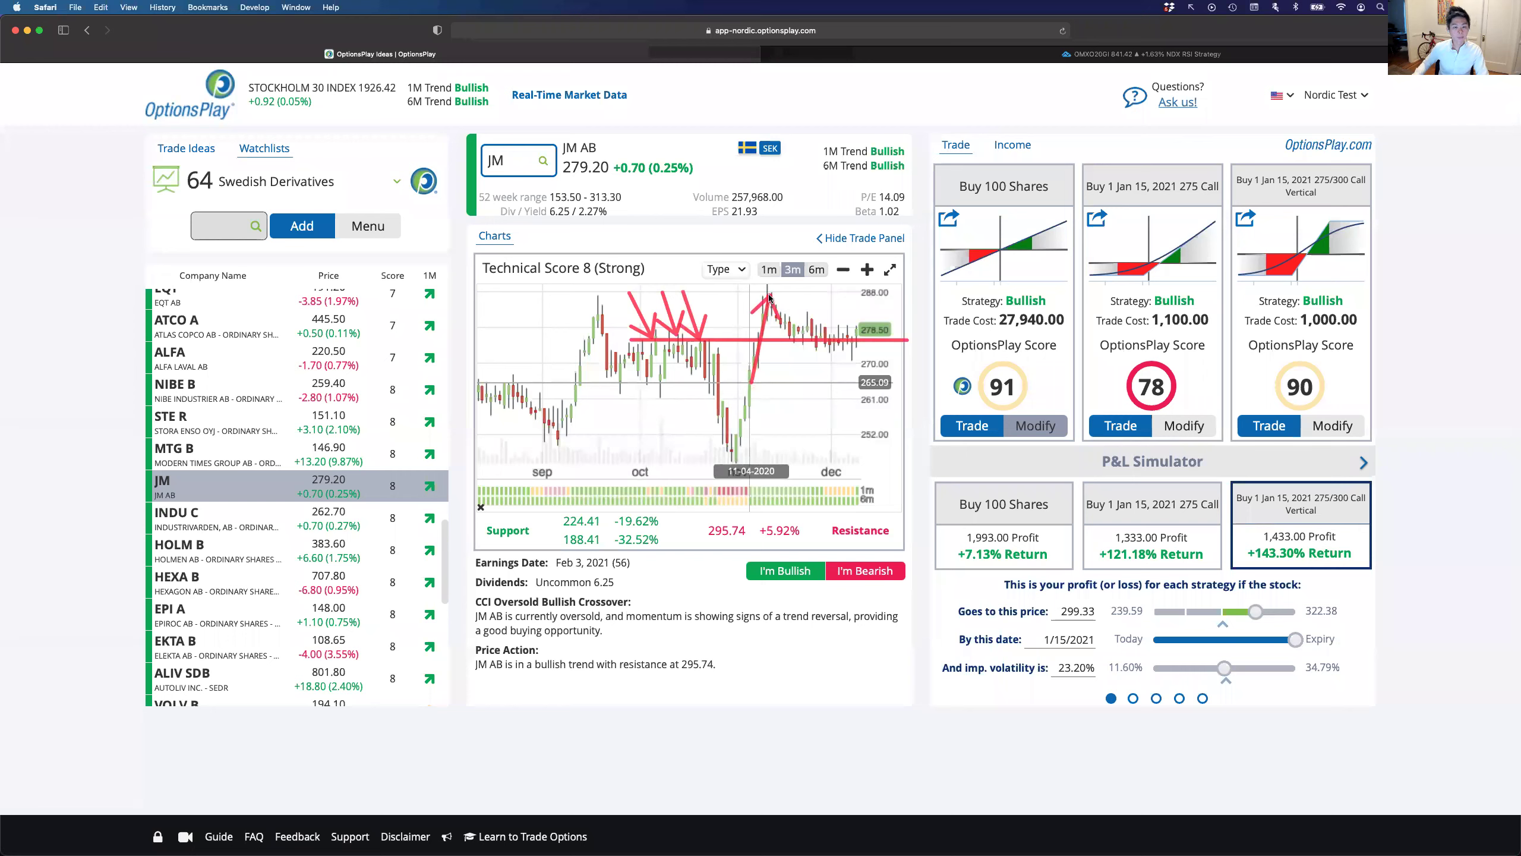
{"action": "left_click_drag", "start_coordinate": [804, 390], "coordinate": [818, 347]}
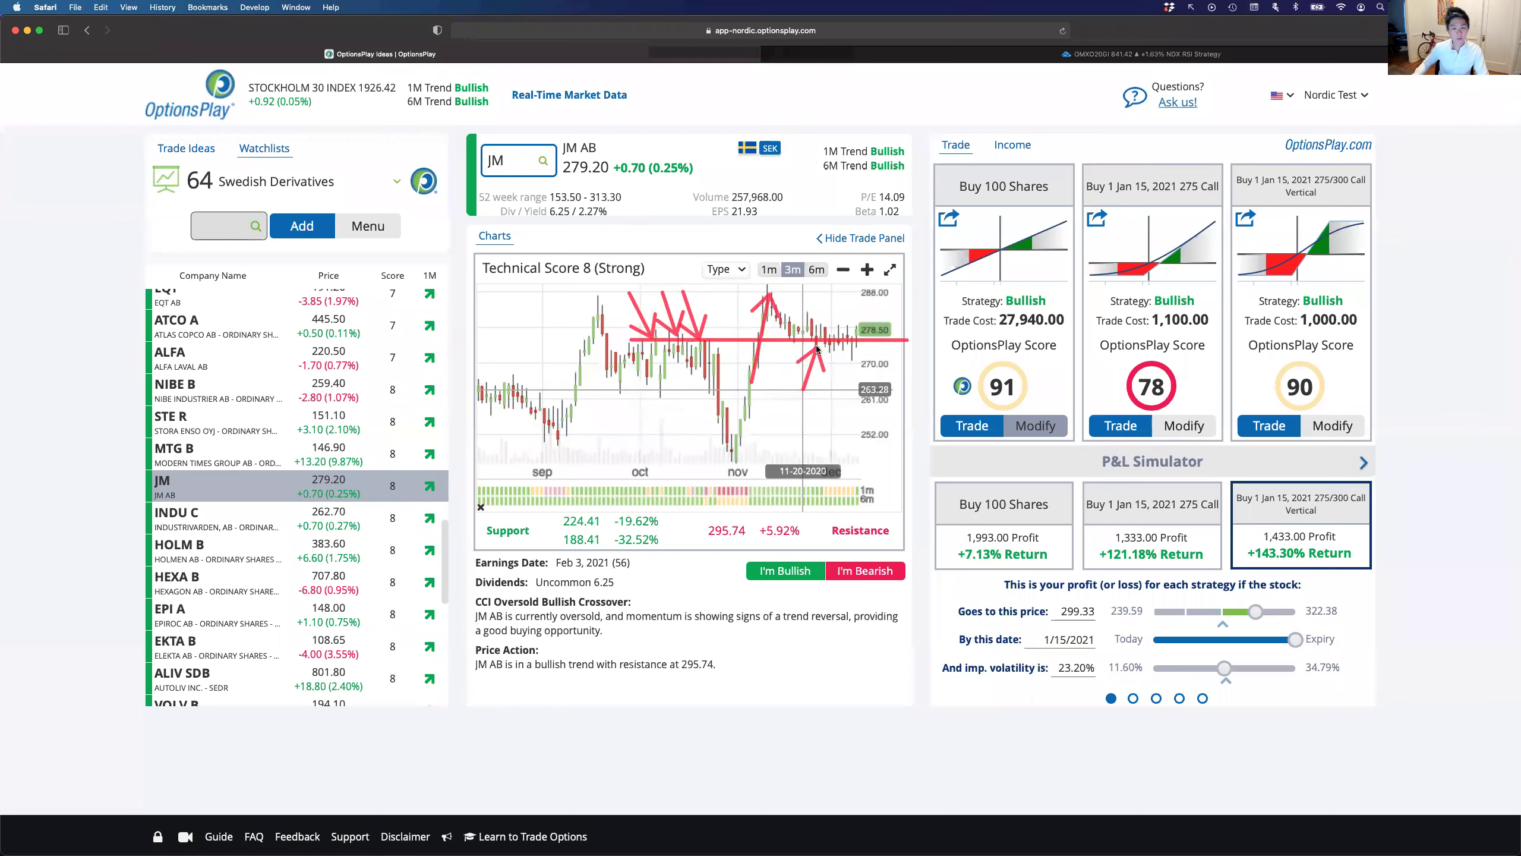
{"action": "left_click_drag", "start_coordinate": [832, 399], "coordinate": [907, 257]}
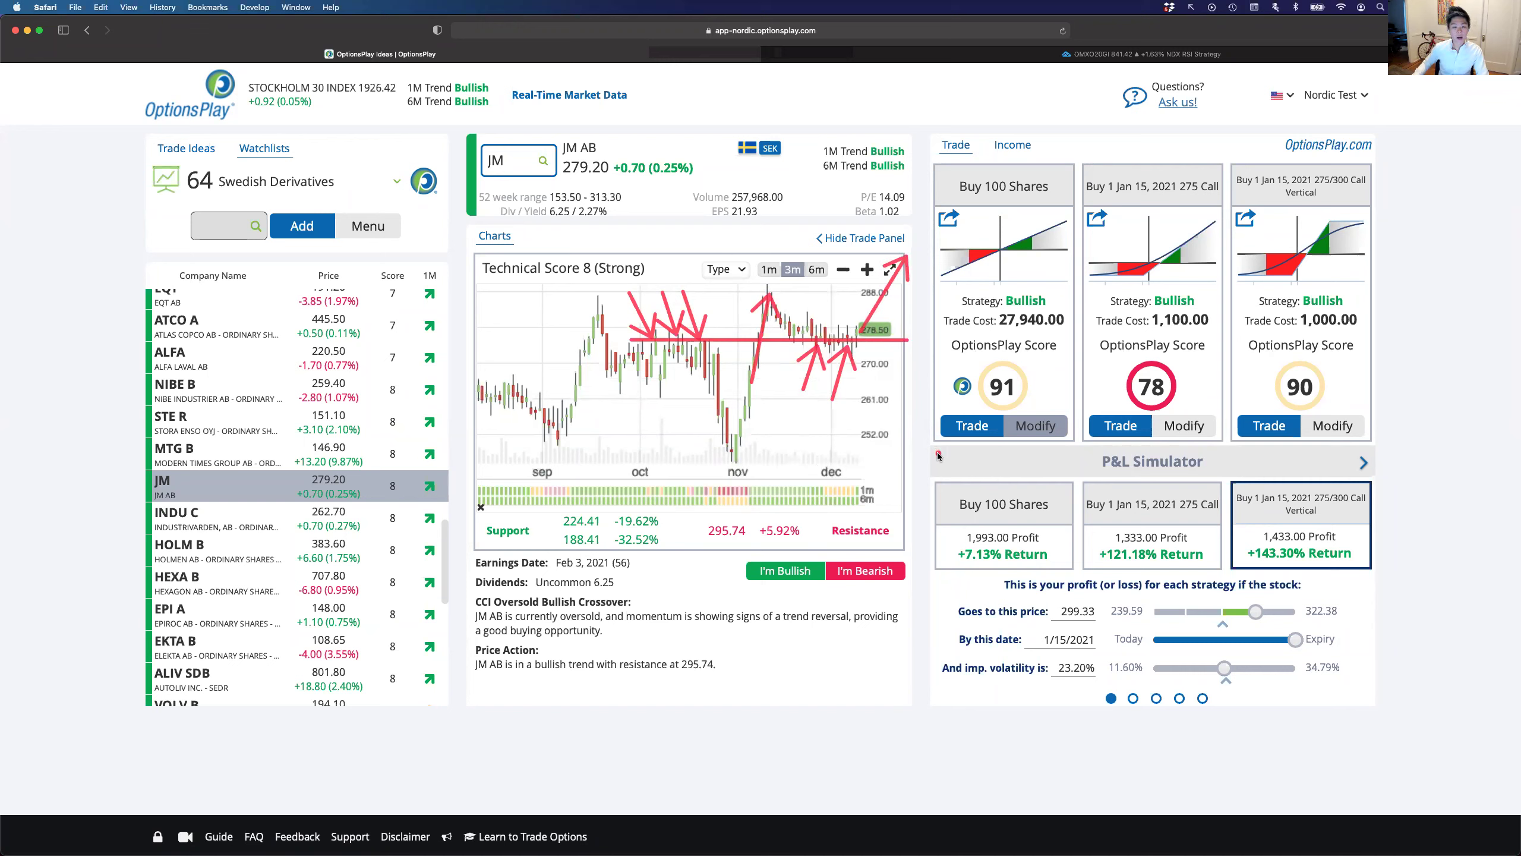
{"action": "key", "text": "Escape"}
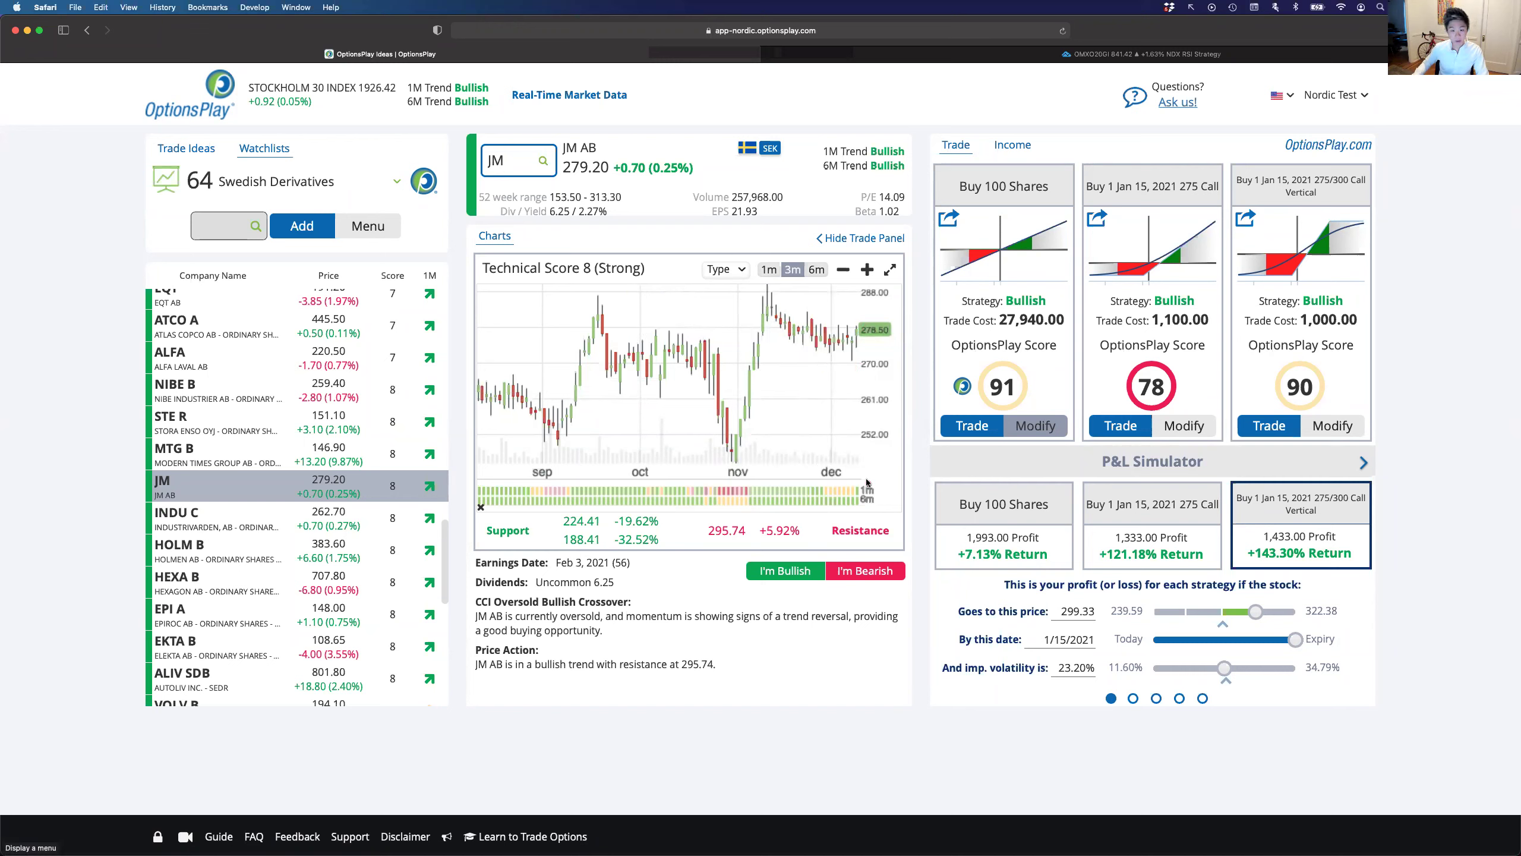
Highlight JM's Technical Score and draw an arrow upward from the latest price to show the expected rise
{"action": "mouse_move", "coordinate": [776, 322]}
{"action": "left_mouse_down"}
{"action": "mouse_move", "coordinate": [864, 341]}
{"action": "mouse_move", "coordinate": [924, 258]}
{"action": "left_mouse_up"}
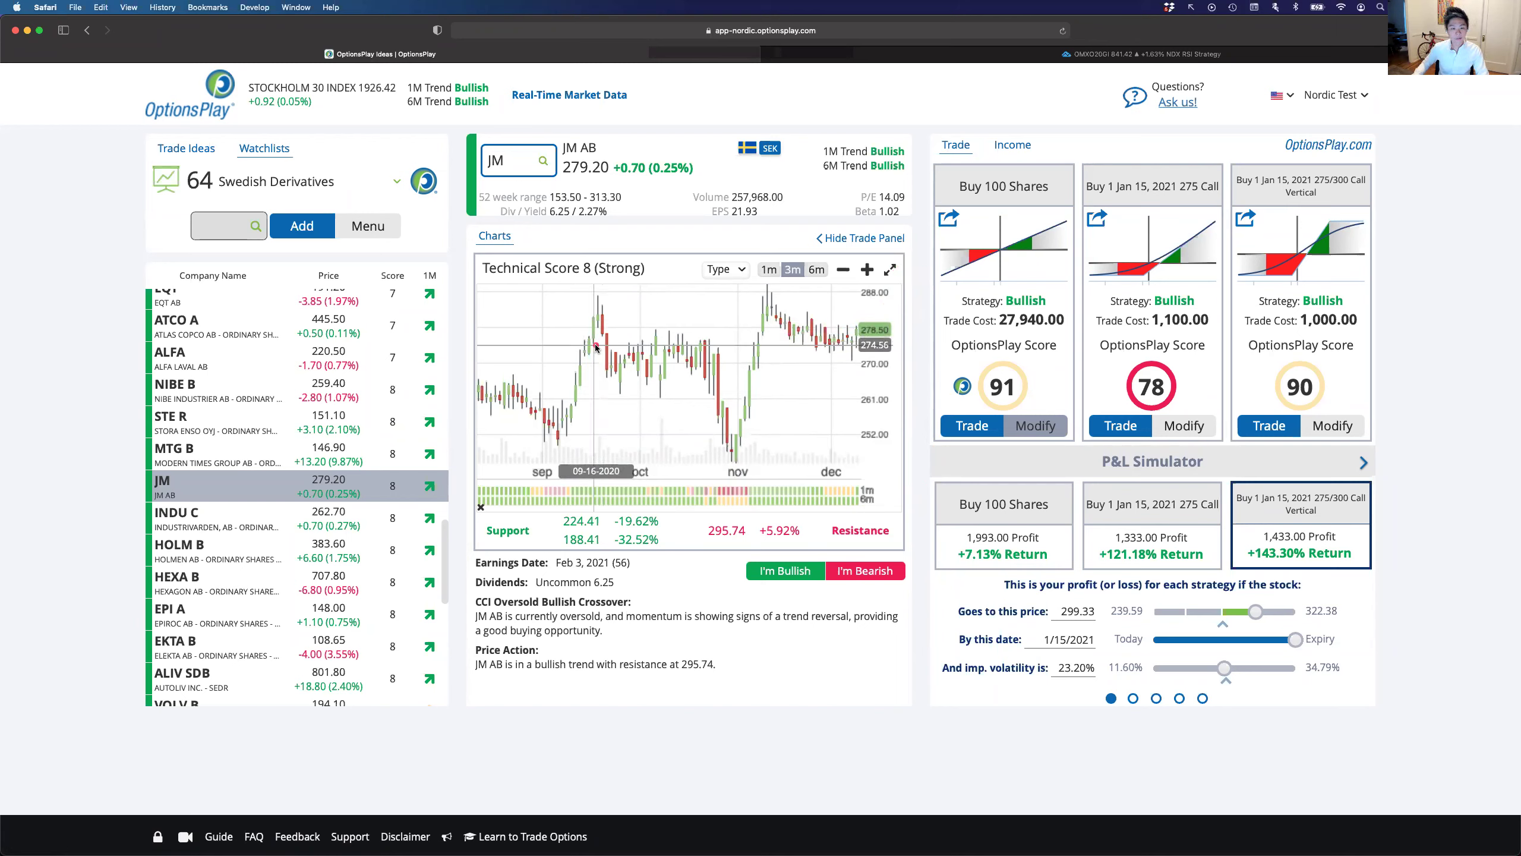
{"action": "left_click_drag", "start_coordinate": [663, 270], "coordinate": [470, 269]}
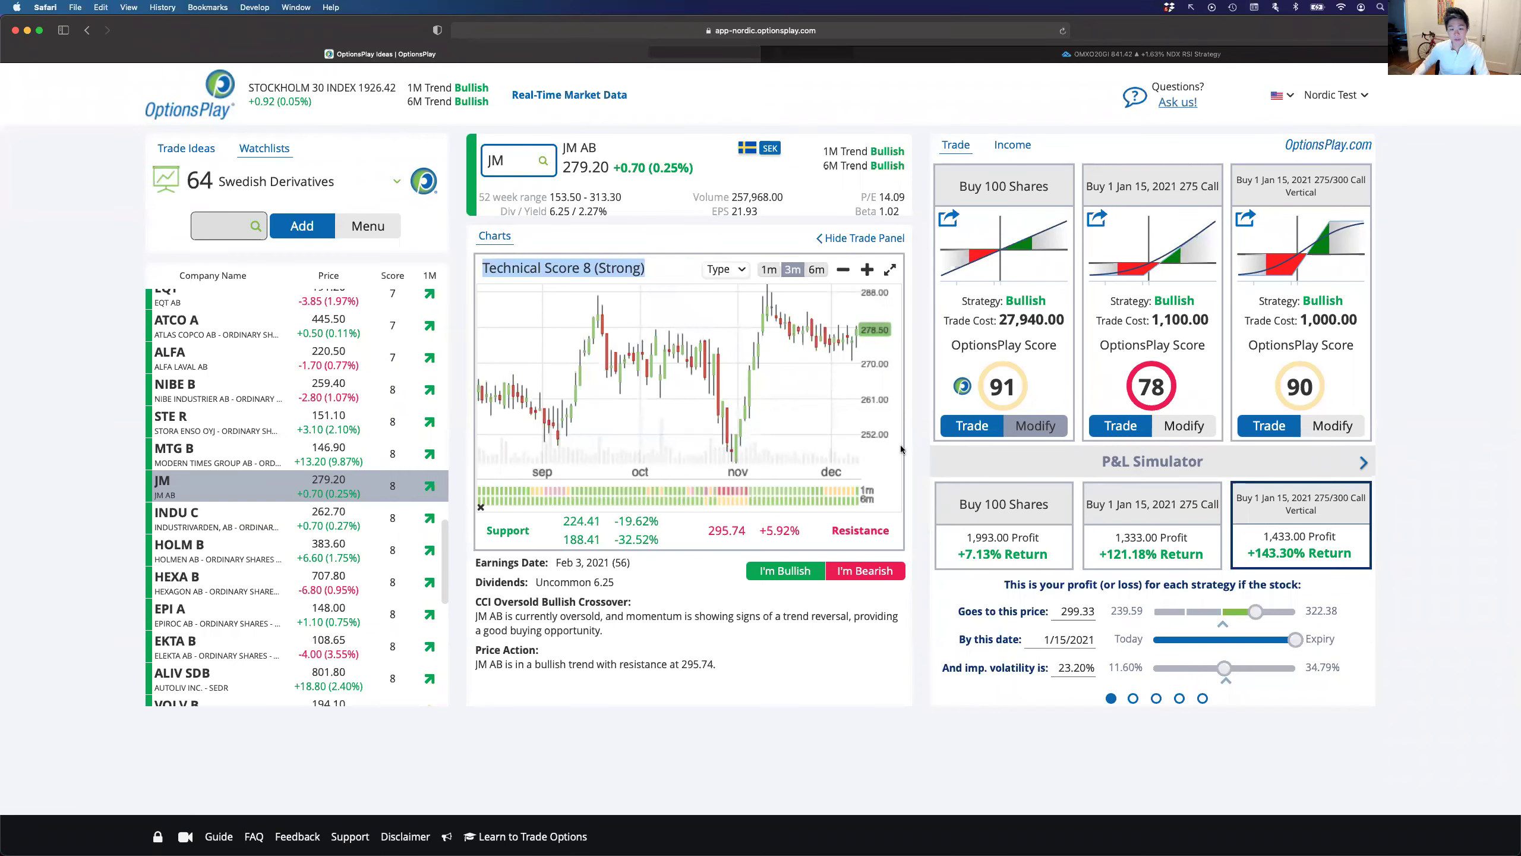
{"action": "left_click_drag", "start_coordinate": [860, 330], "coordinate": [899, 271]}
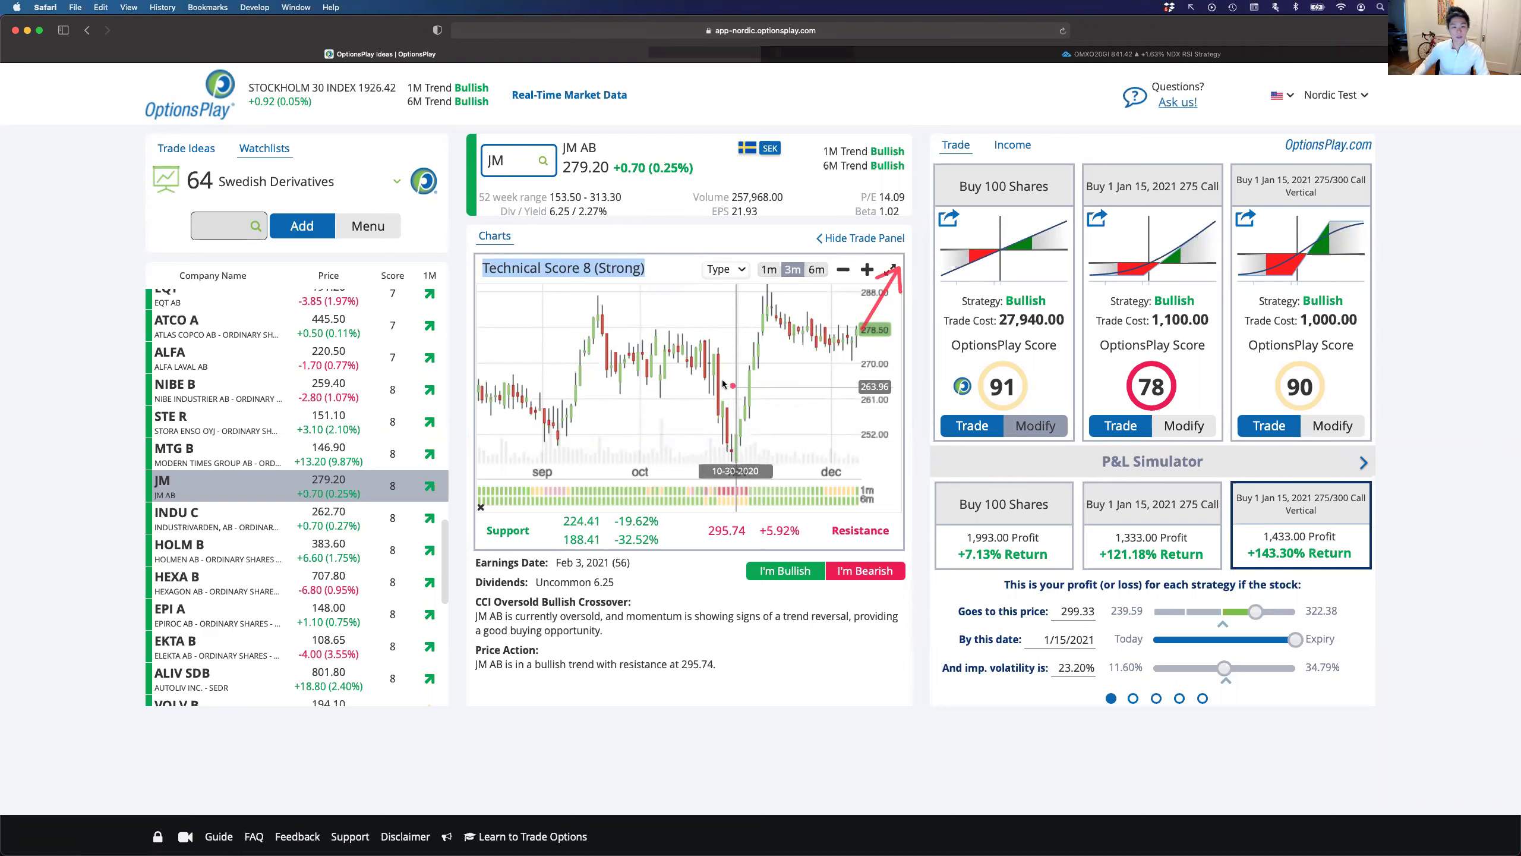
Redraw JM's line at about 276 with arrows at the October highs, the recent lows and the expected rise, and clear them
{"action": "left_click_drag", "start_coordinate": [611, 342], "coordinate": [907, 343]}
{"action": "mouse_move", "coordinate": [640, 293]}
{"action": "left_mouse_down"}
{"action": "mouse_move", "coordinate": [650, 341]}
{"action": "mouse_move", "coordinate": [677, 341]}
{"action": "left_mouse_up"}
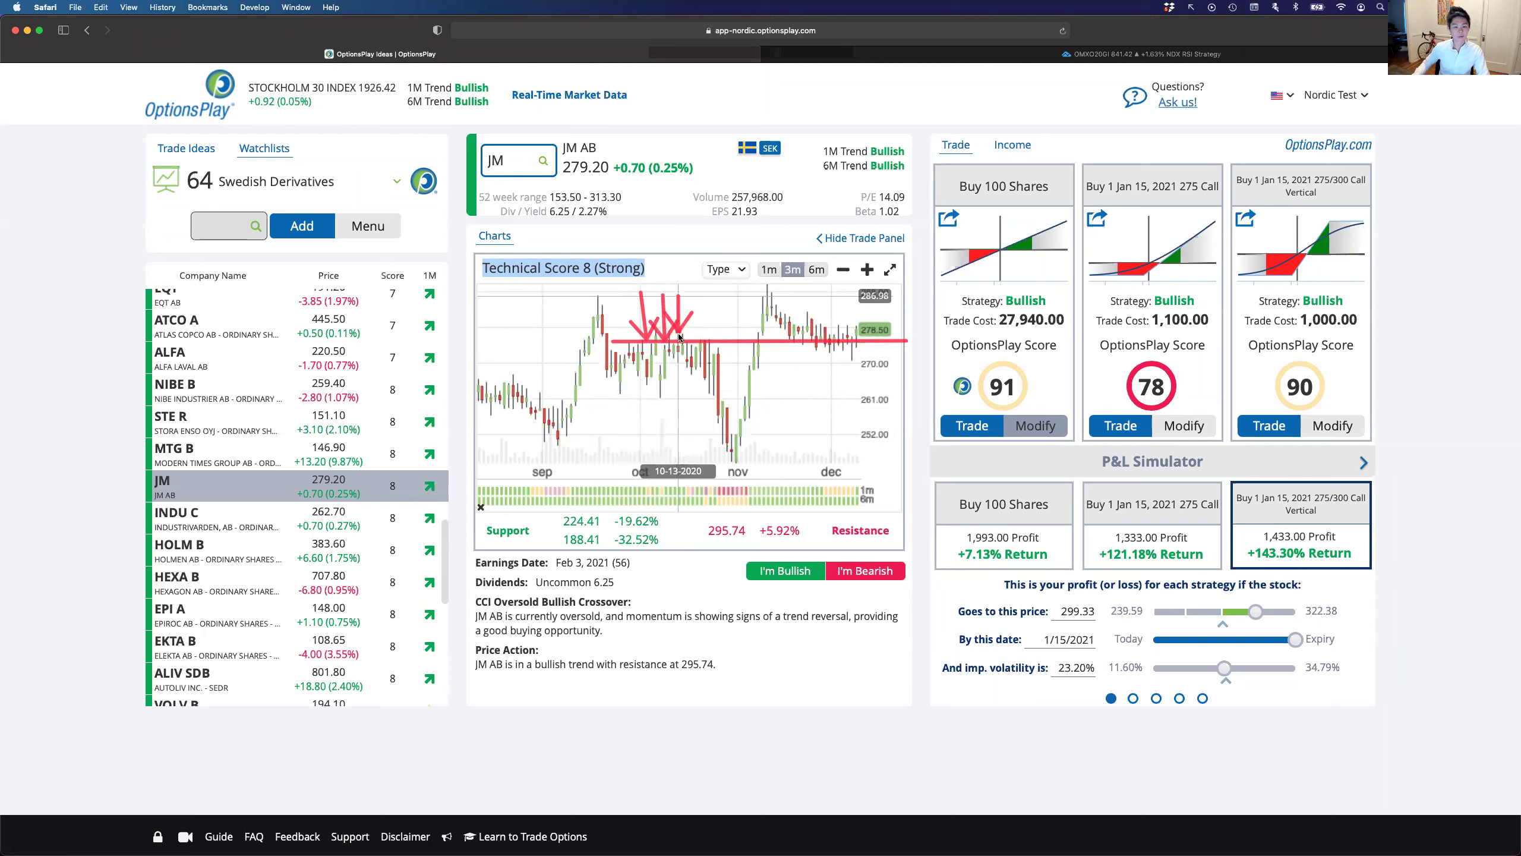
{"action": "mouse_move", "coordinate": [804, 389]}
{"action": "left_mouse_down"}
{"action": "mouse_move", "coordinate": [816, 340]}
{"action": "mouse_move", "coordinate": [847, 340]}
{"action": "mouse_move", "coordinate": [895, 276]}
{"action": "mouse_move", "coordinate": [908, 282]}
{"action": "left_mouse_up"}
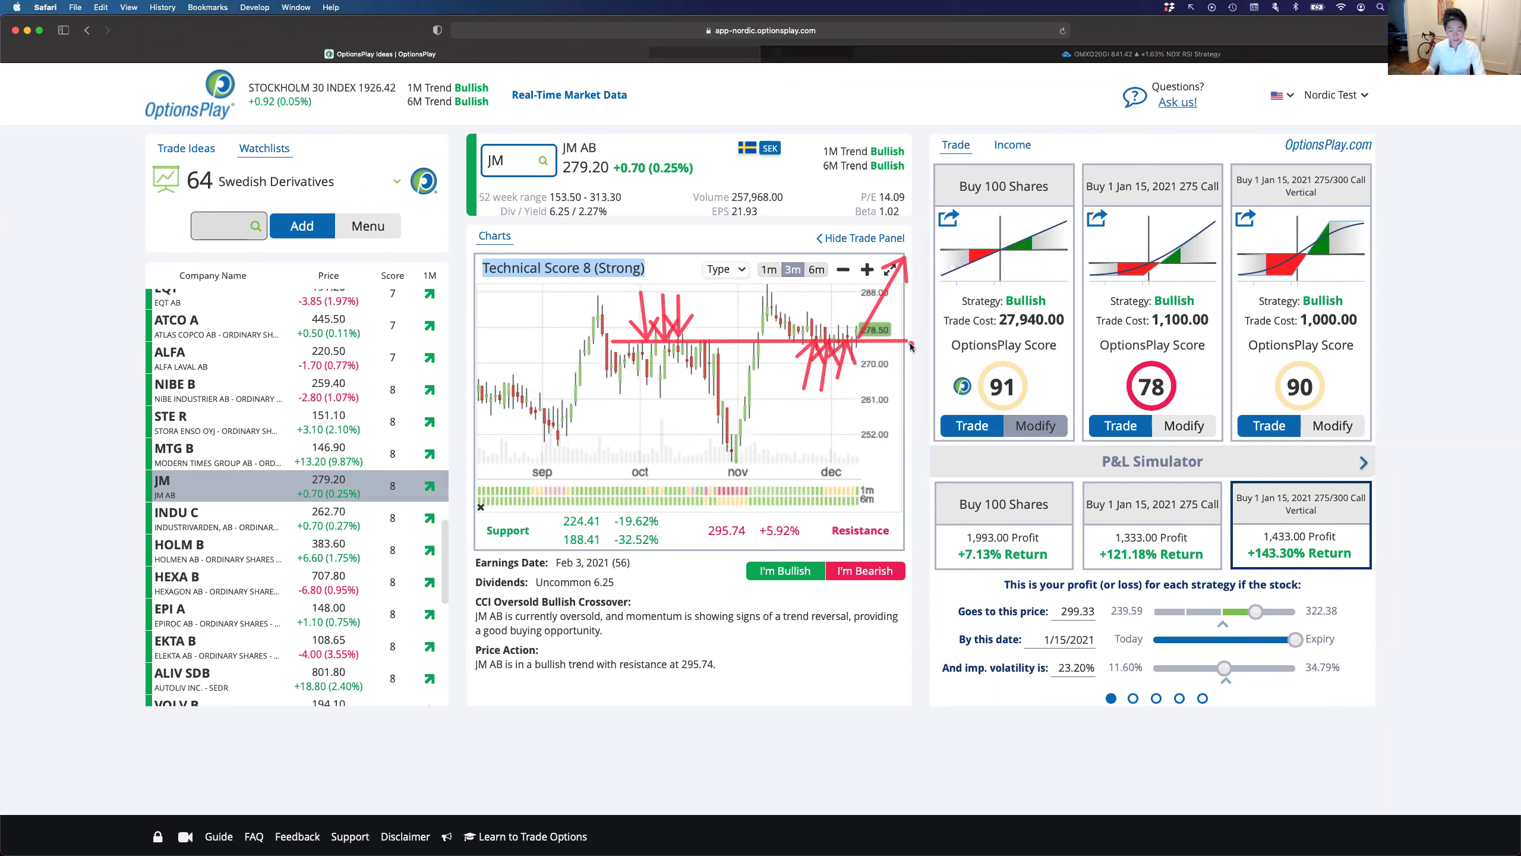
{"action": "key", "text": "Escape"}
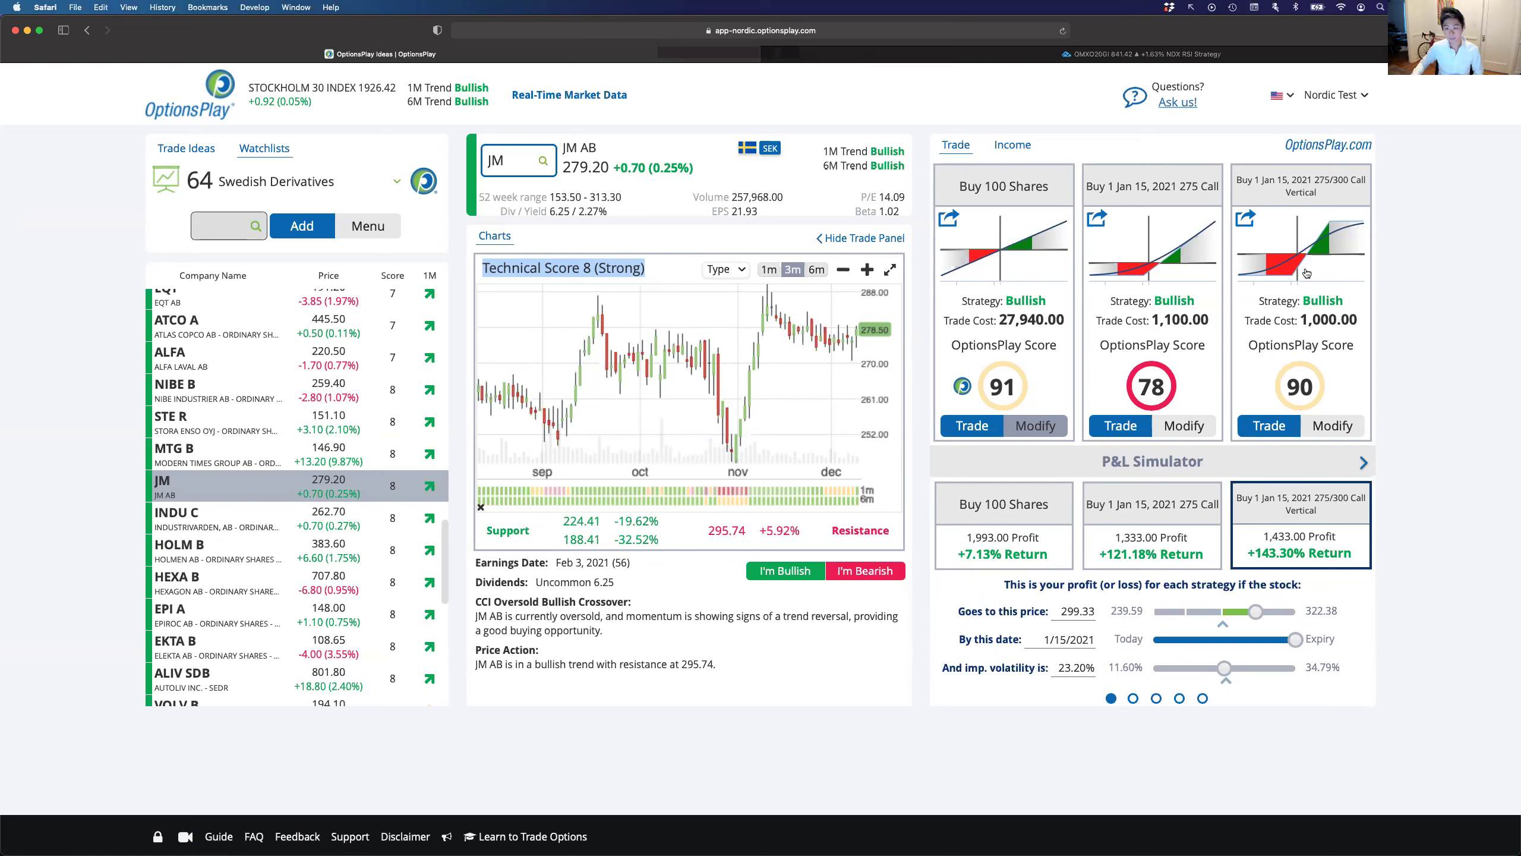
Change JM's call vertical to the Feb 19, 2021 expiry and set the sold call's strike to 310
{"action": "left_click", "coordinate": [1333, 425]}
{"action": "left_click", "coordinate": [1154, 539]}
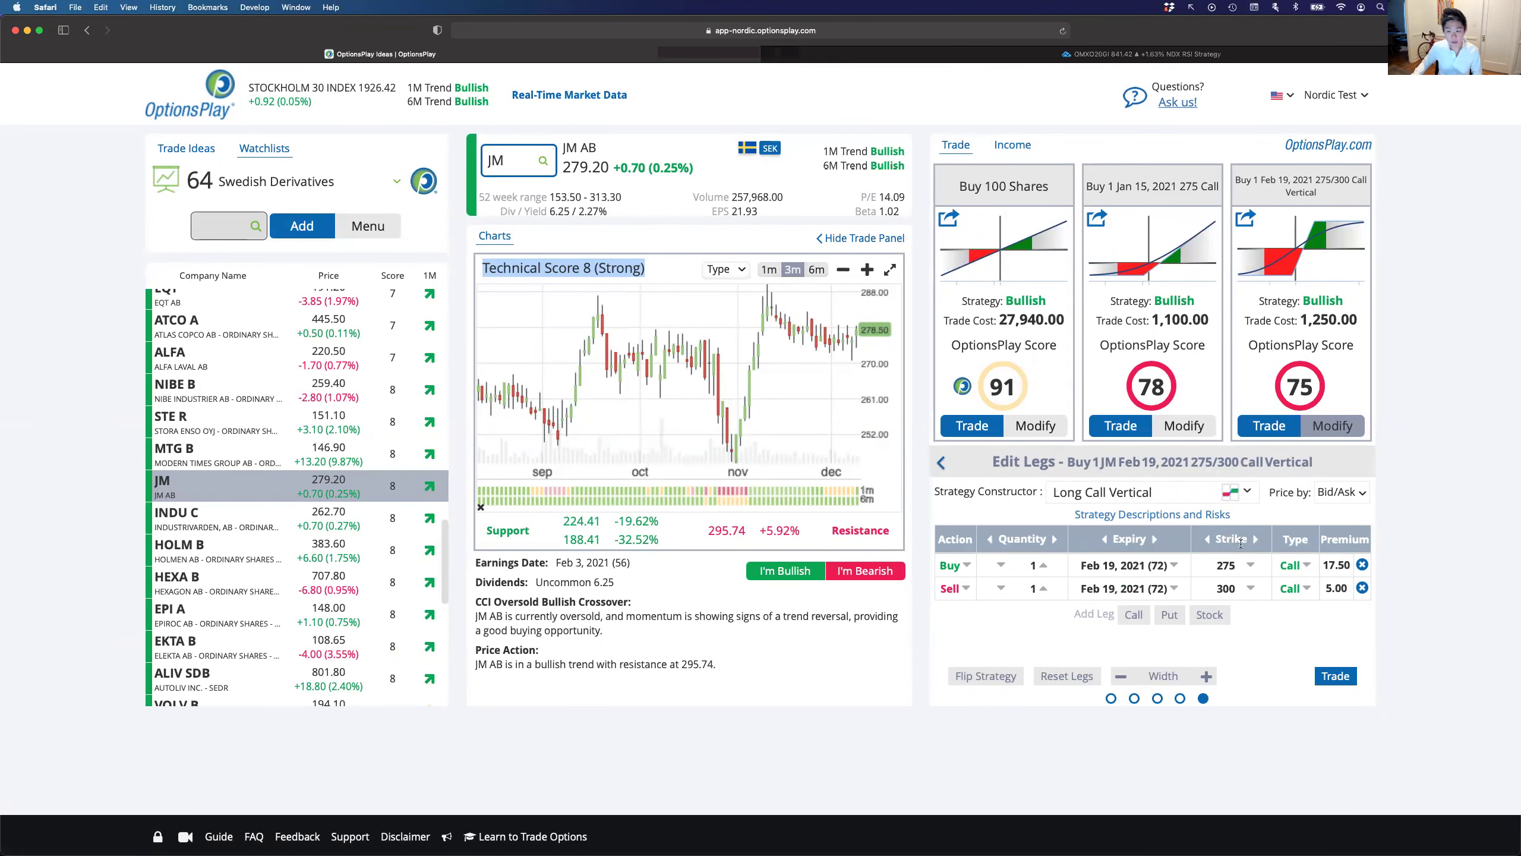
{"action": "left_click", "coordinate": [1245, 590]}
{"action": "left_click", "coordinate": [1221, 608]}
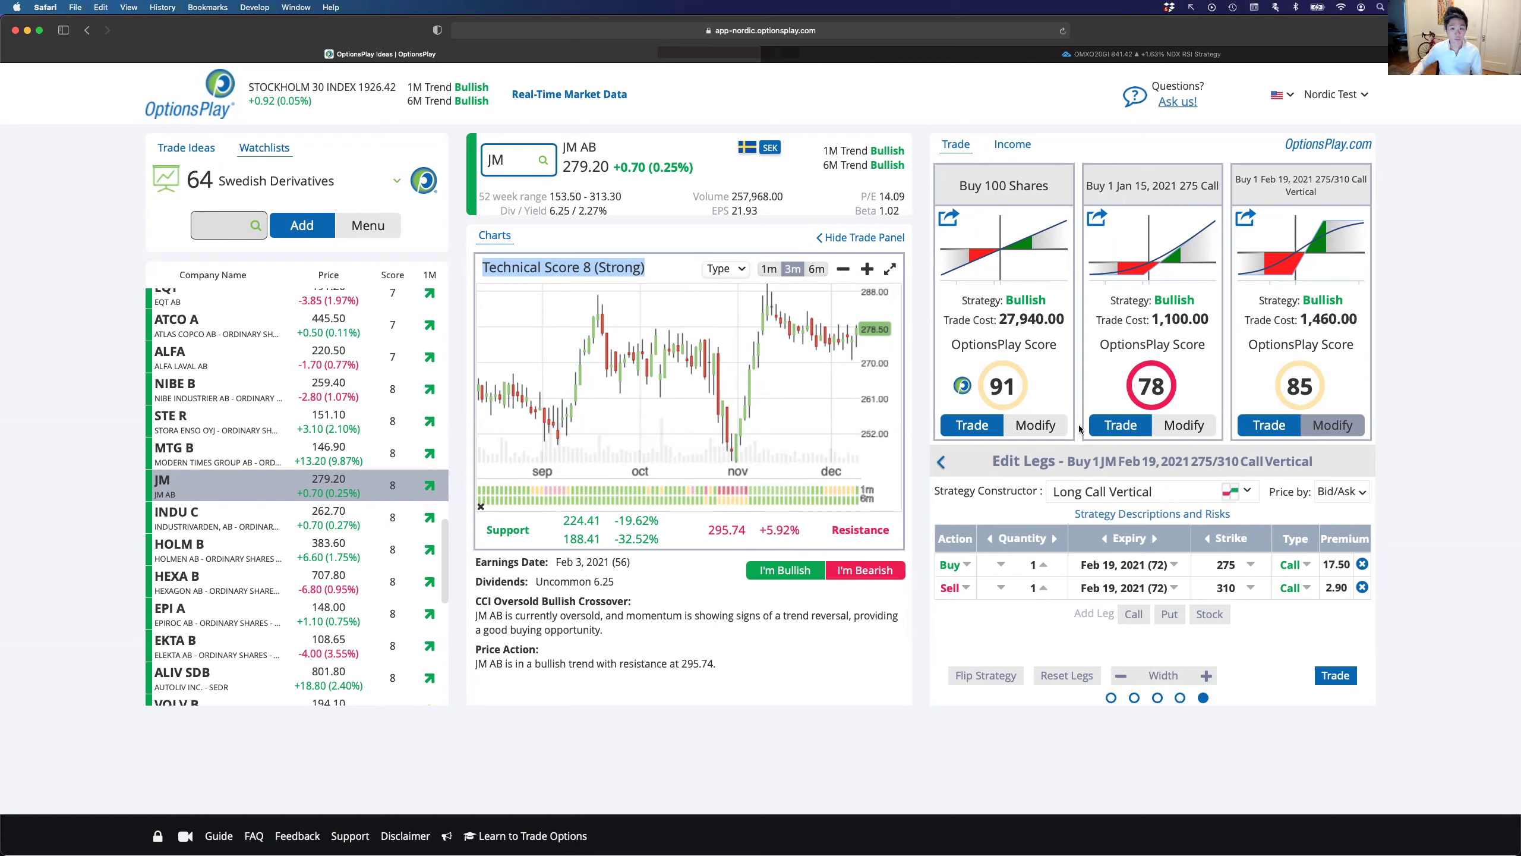
Replace the 100-share JM strategy with a Short Put, and set the P&L Simulator's target price to 299.30
{"action": "left_click", "coordinate": [1056, 430]}
{"action": "left_click", "coordinate": [1091, 488]}
{"action": "mouse_move", "coordinate": [1087, 521]}
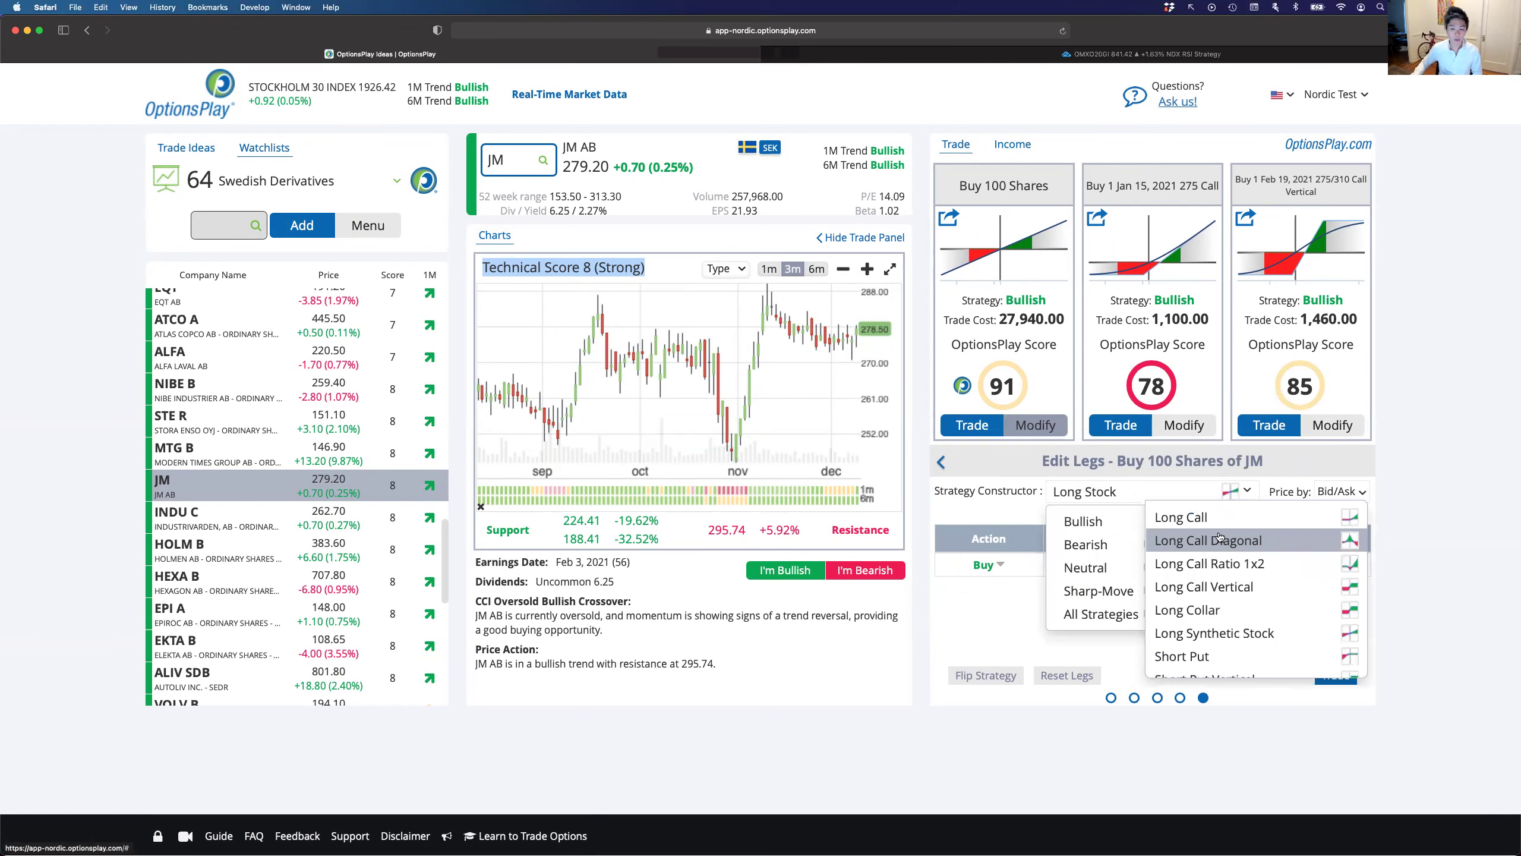
{"action": "left_click", "coordinate": [1226, 655]}
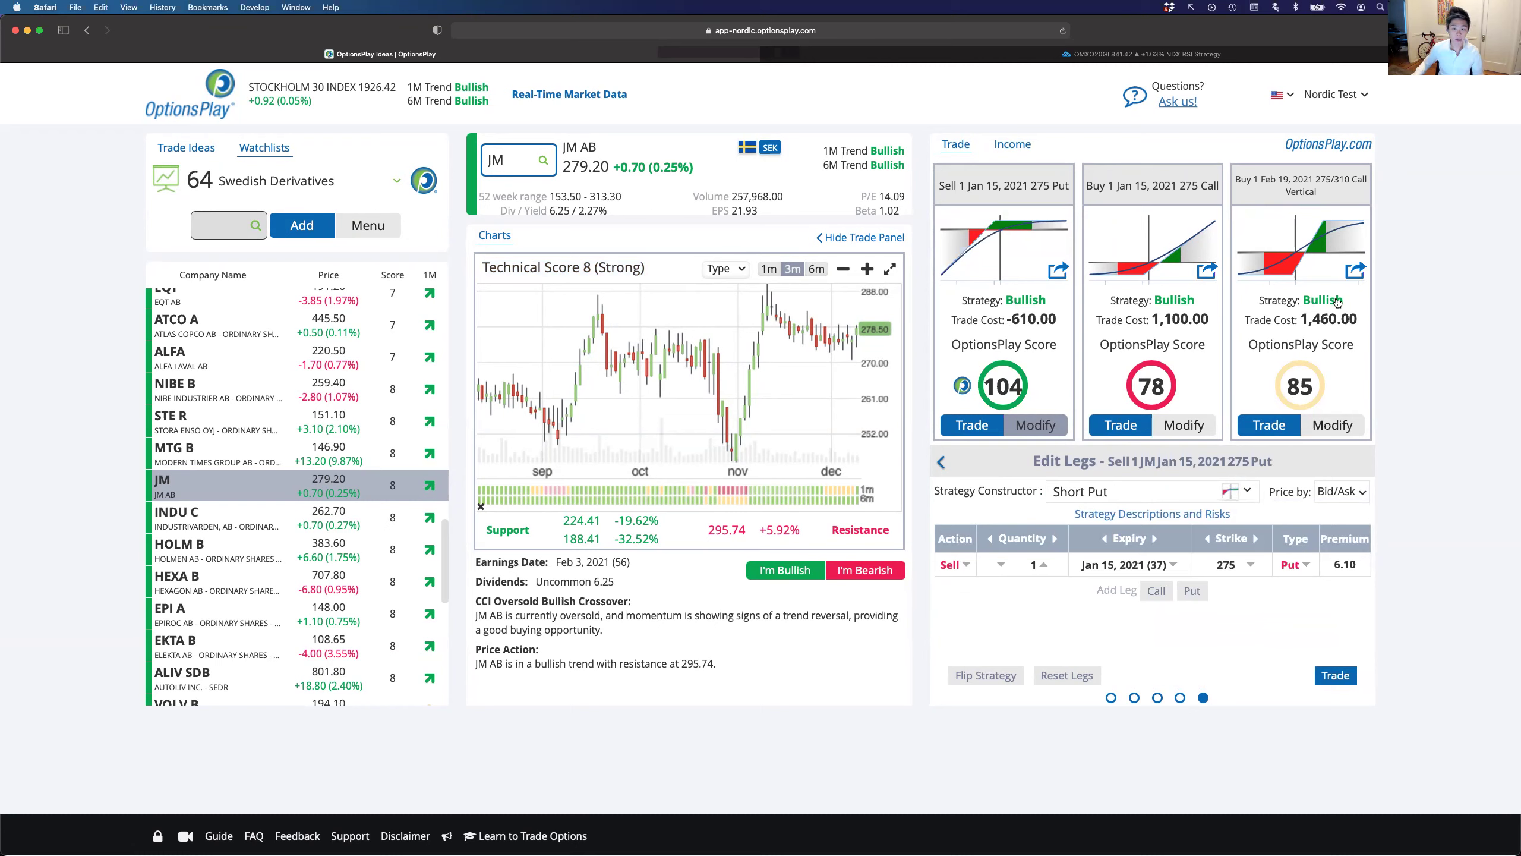
{"action": "left_click", "coordinate": [1111, 698]}
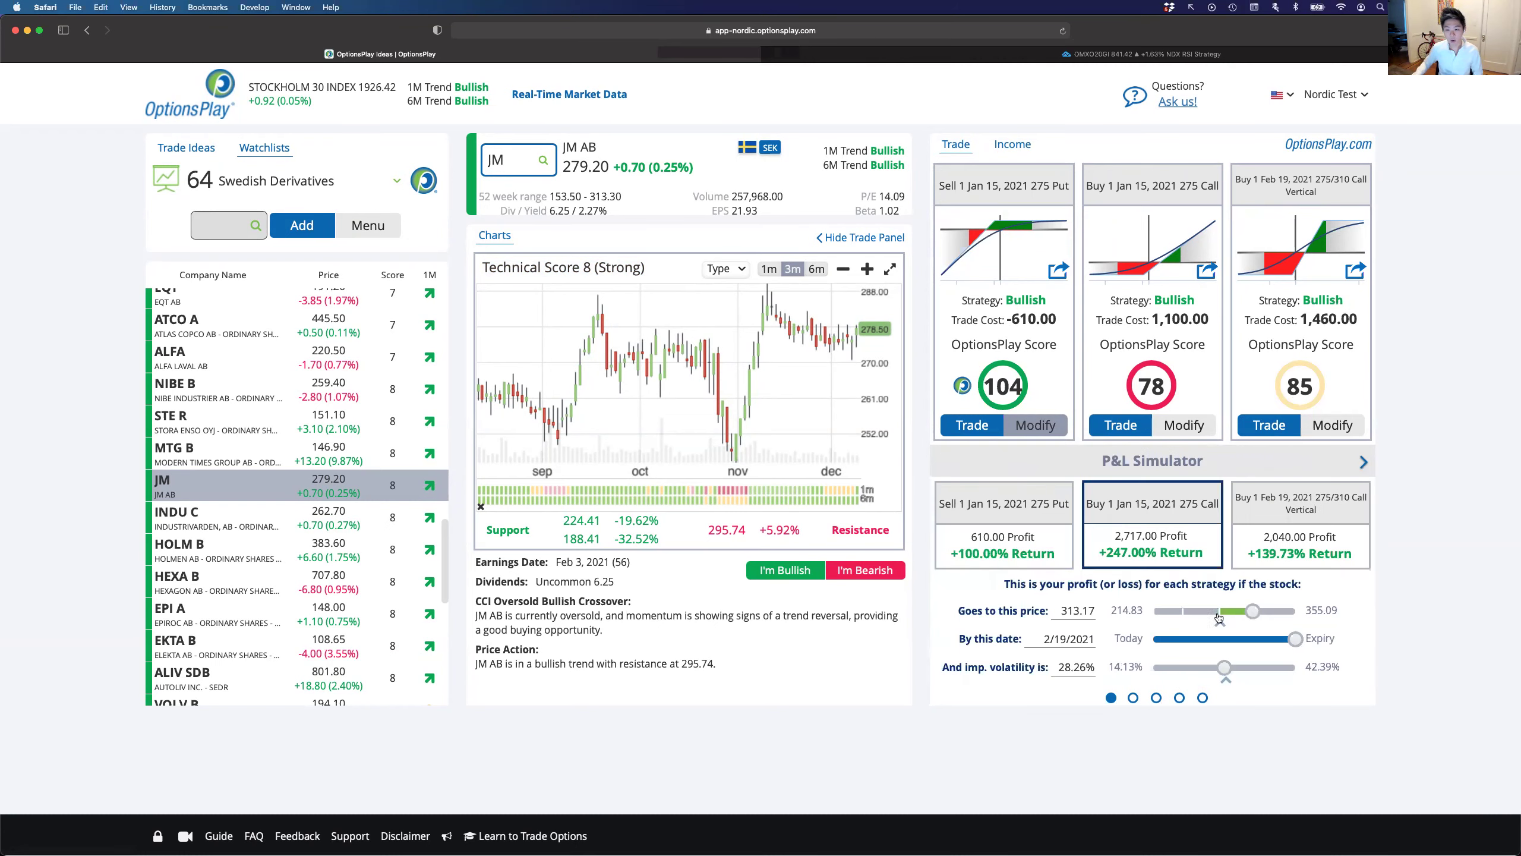
{"action": "mouse_move", "coordinate": [1248, 609]}
{"action": "left_mouse_down"}
{"action": "mouse_move", "coordinate": [1227, 610]}
{"action": "mouse_move", "coordinate": [1270, 608]}
{"action": "mouse_move", "coordinate": [1181, 611]}
{"action": "mouse_move", "coordinate": [1238, 604]}
{"action": "left_mouse_up"}
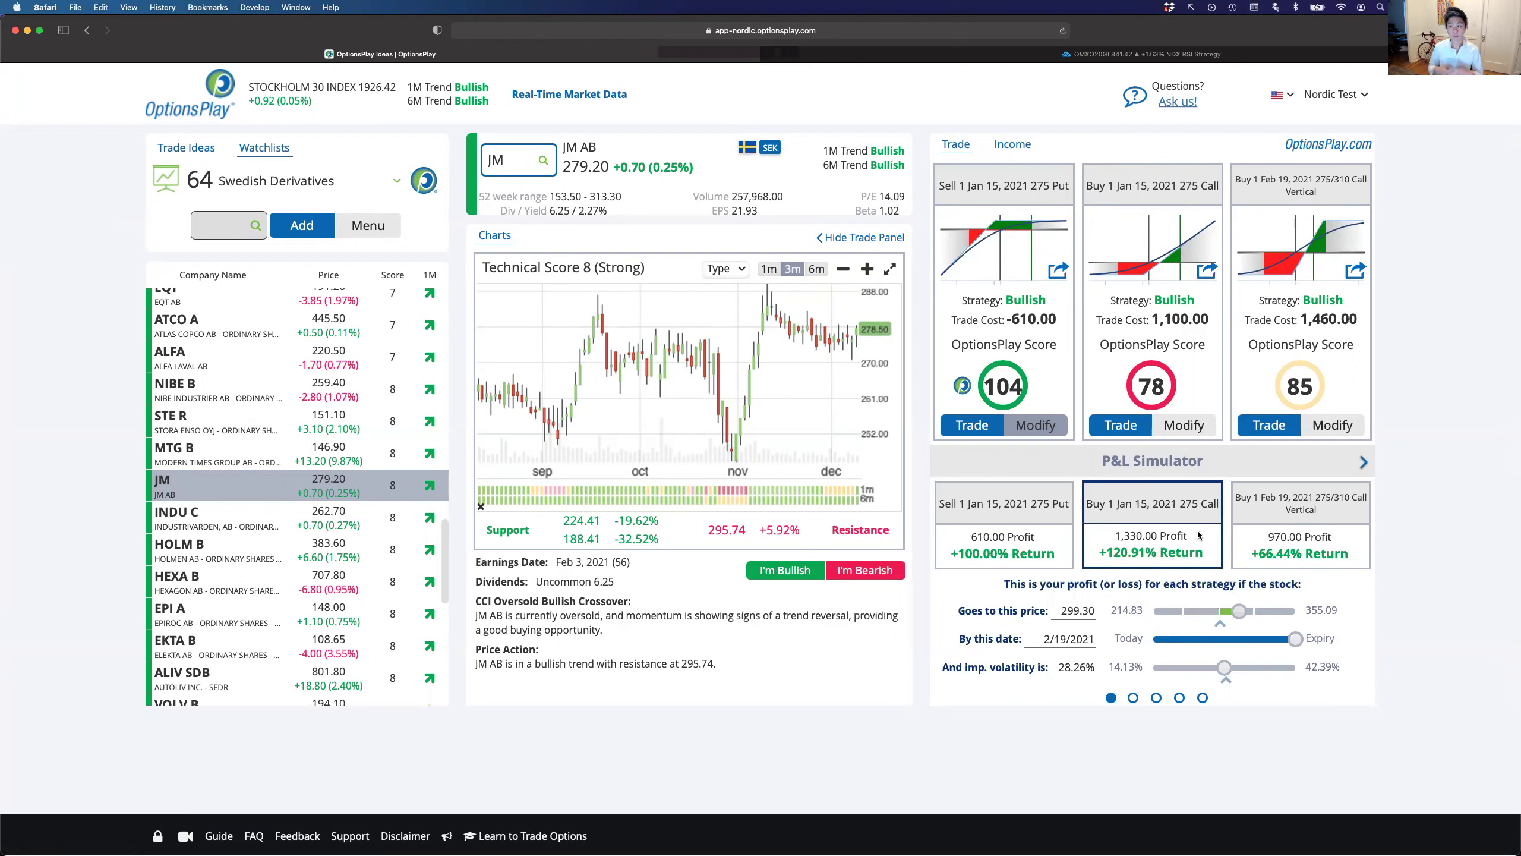
View the trade ticket for JM's Jan 15, 2021 275 Call, highlighting the leg's strike, type and short code, and close it
{"action": "left_click", "coordinate": [1135, 430]}
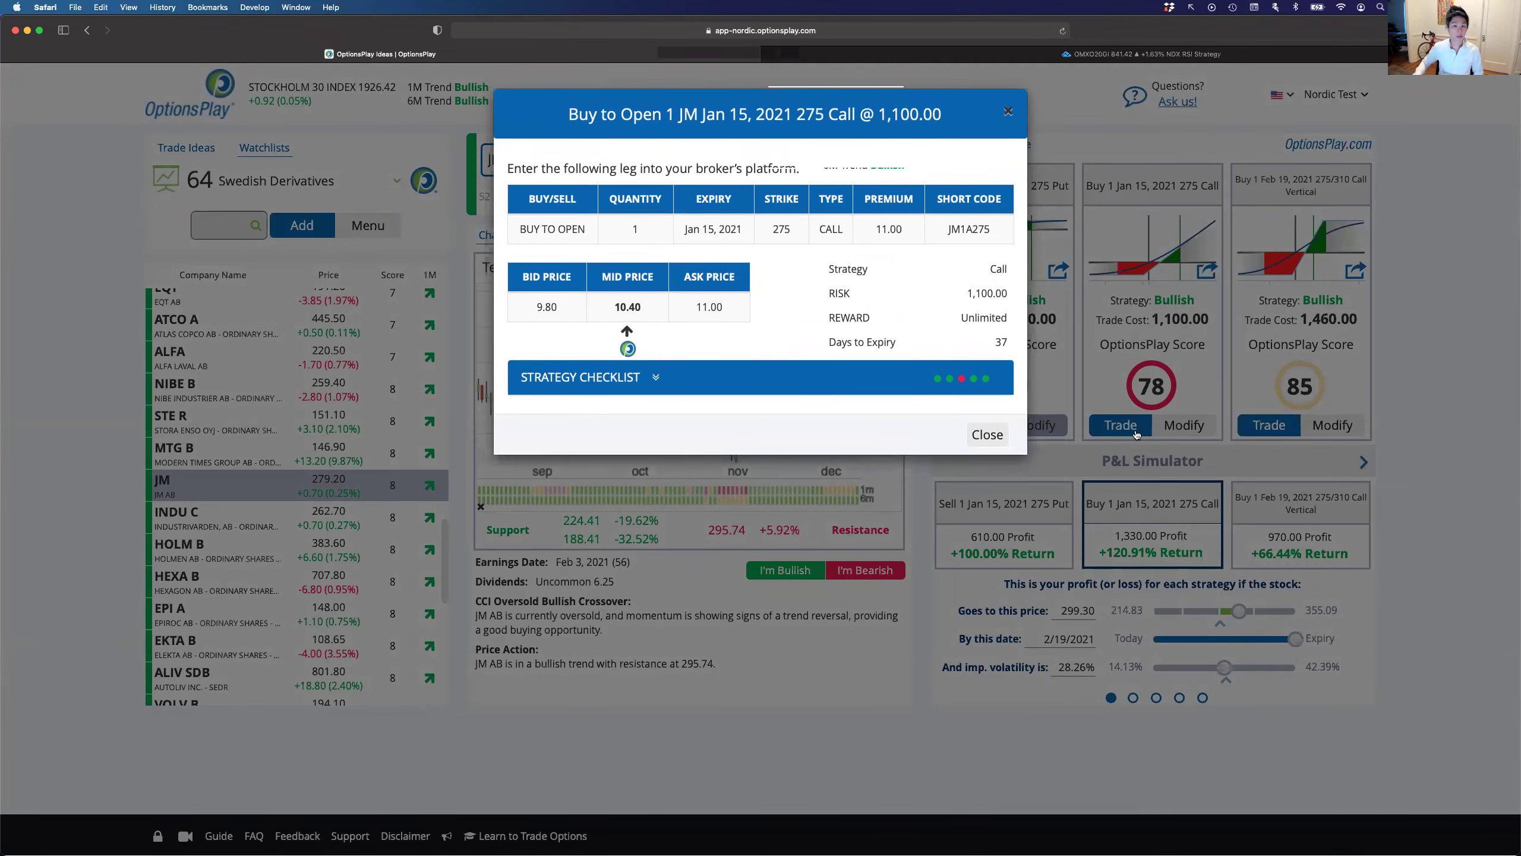
{"action": "left_click_drag", "start_coordinate": [944, 230], "coordinate": [995, 228]}
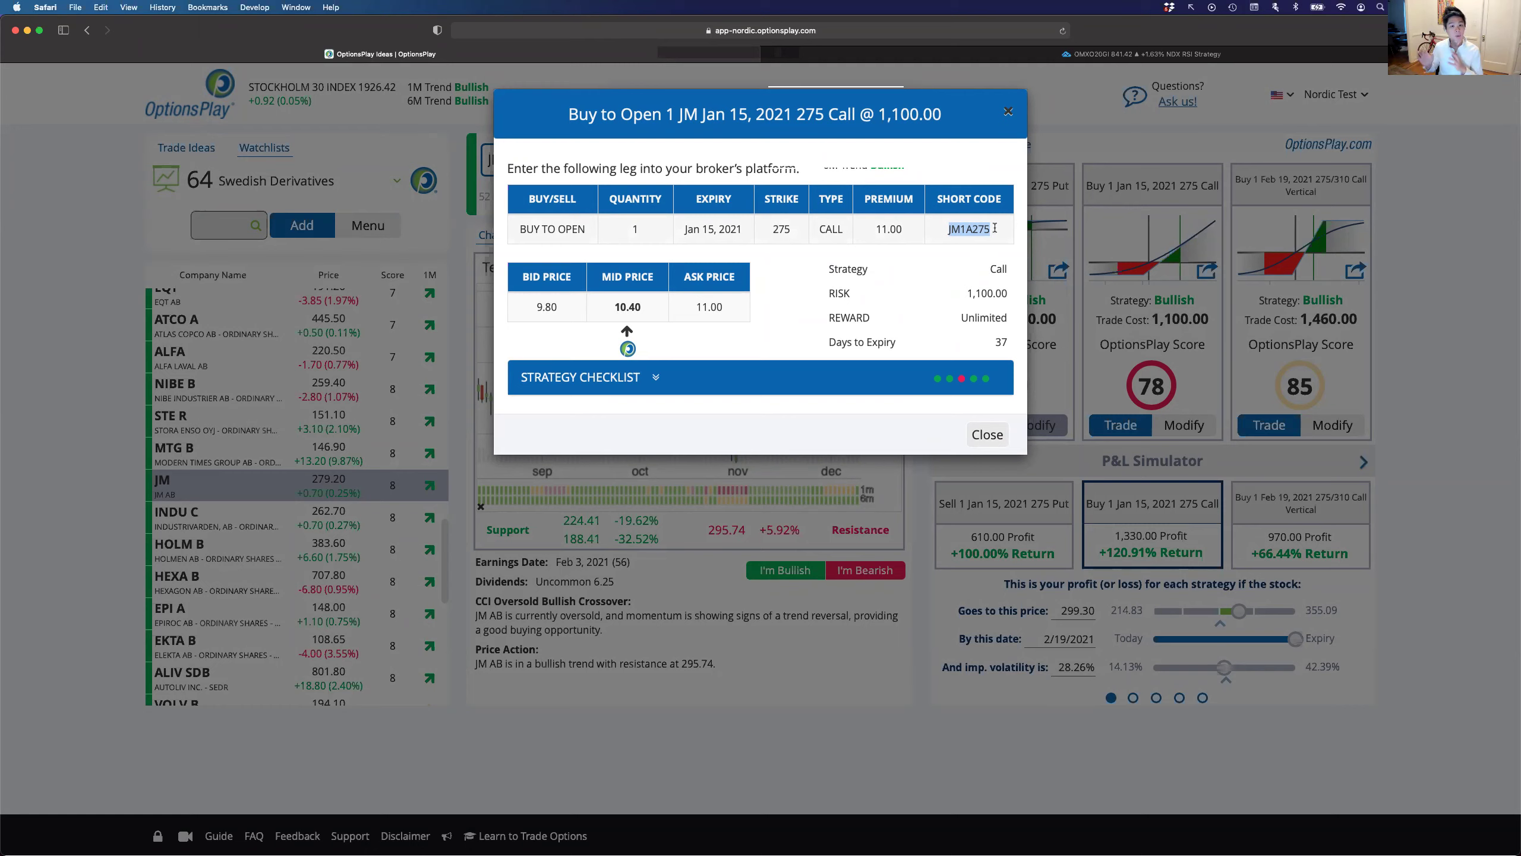
{"action": "left_click_drag", "start_coordinate": [521, 227], "coordinate": [846, 228]}
{"action": "left_click", "coordinate": [776, 244]}
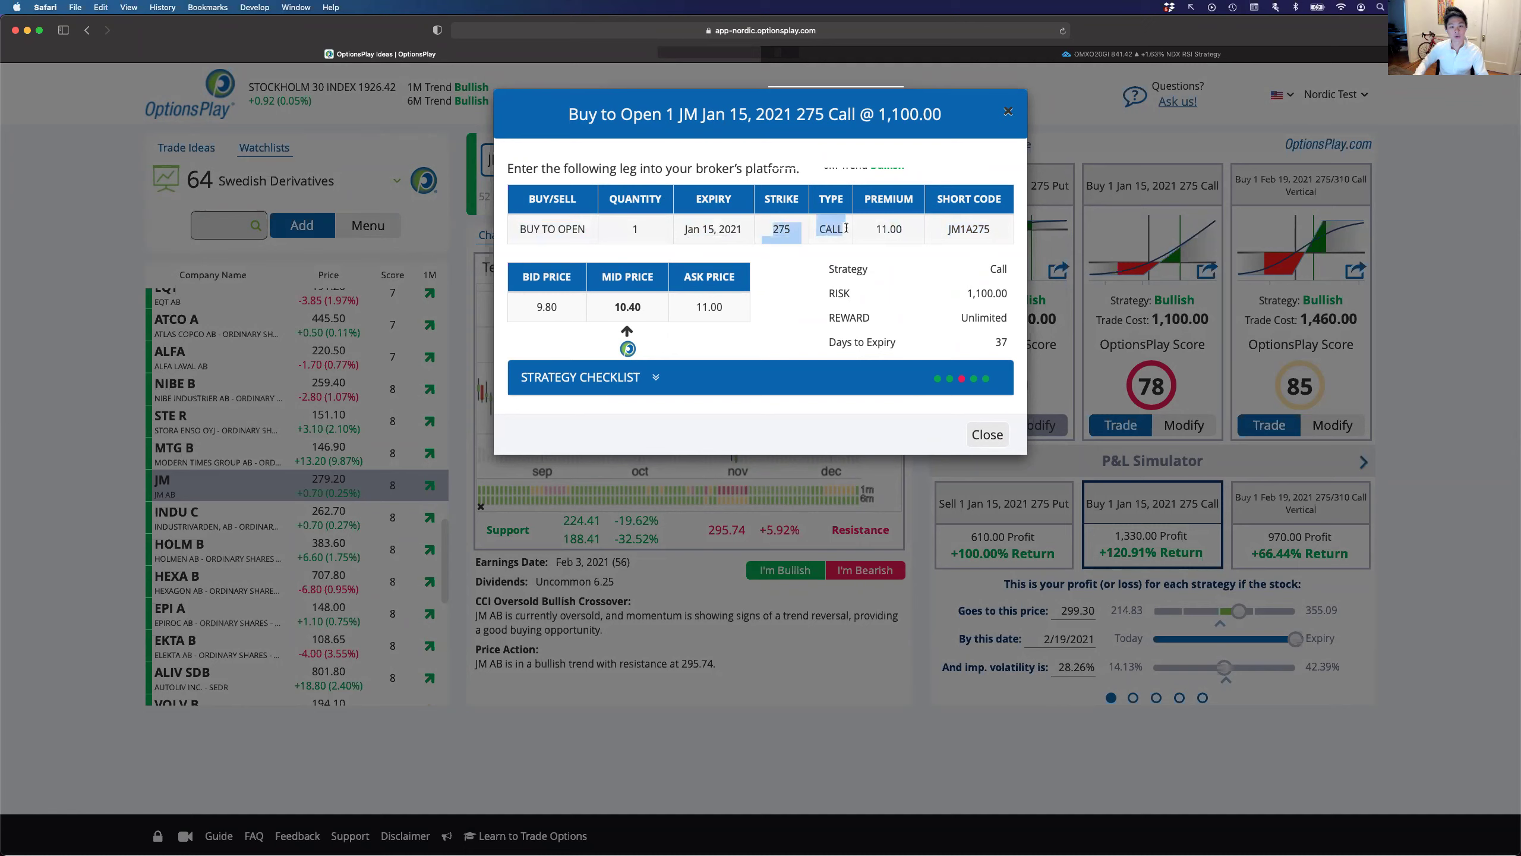
{"action": "left_click", "coordinate": [920, 233]}
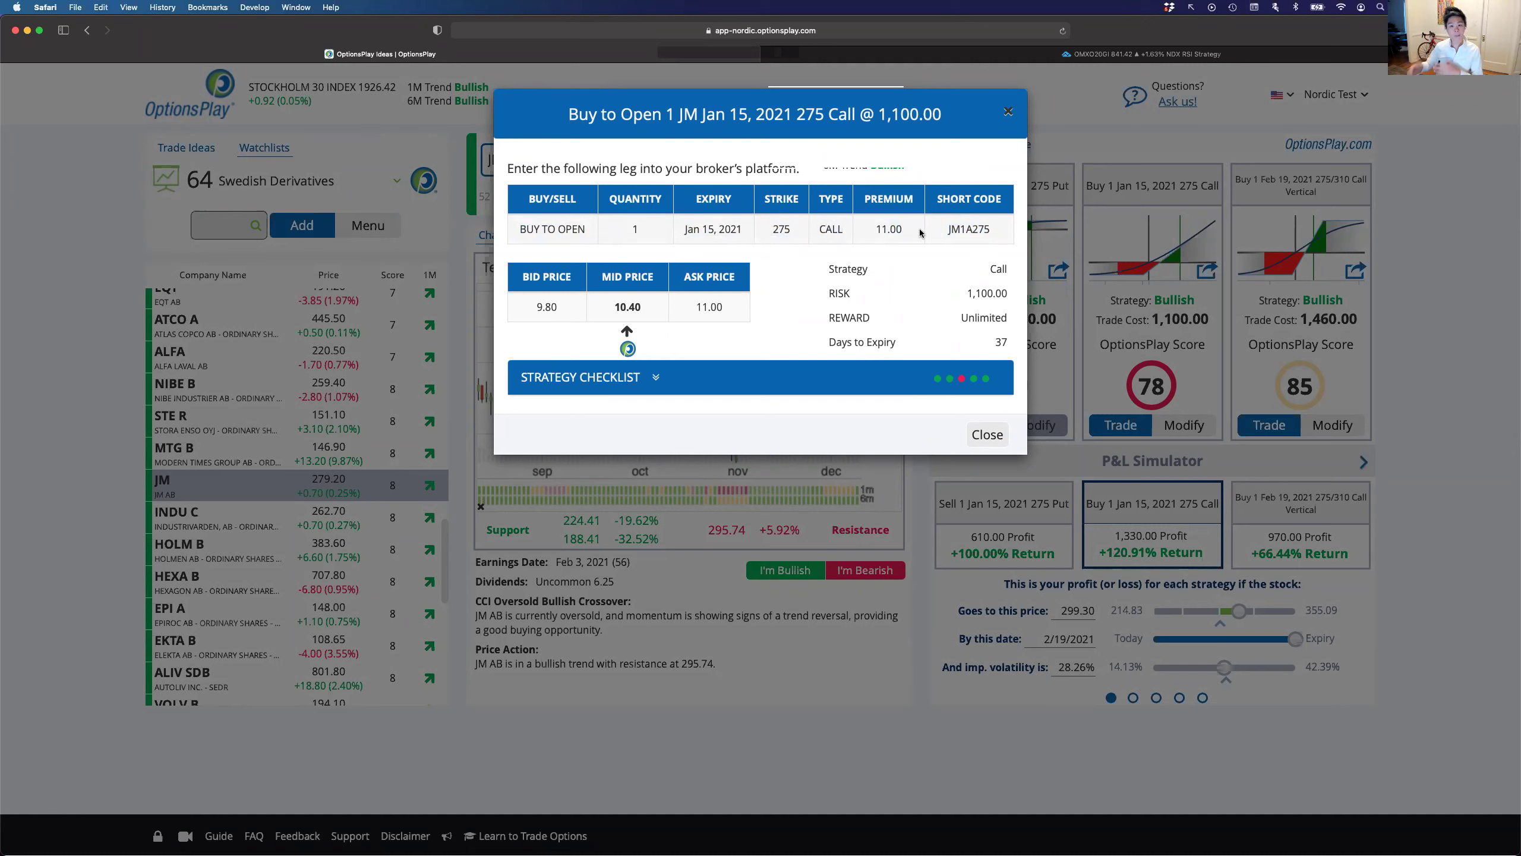
{"action": "left_click_drag", "start_coordinate": [947, 229], "coordinate": [987, 227]}
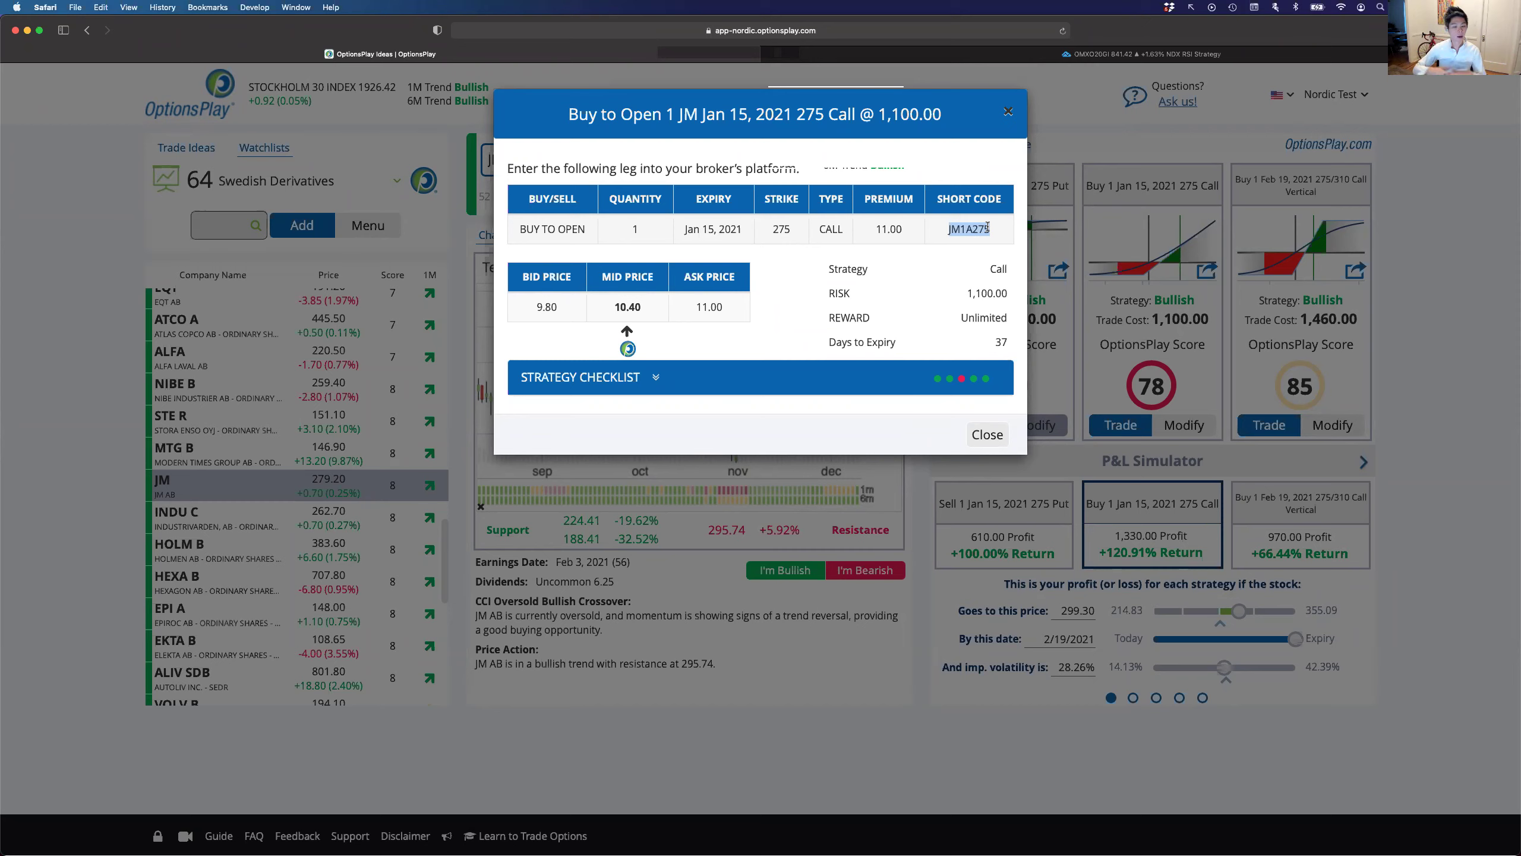
{"action": "left_click", "coordinate": [1008, 111]}
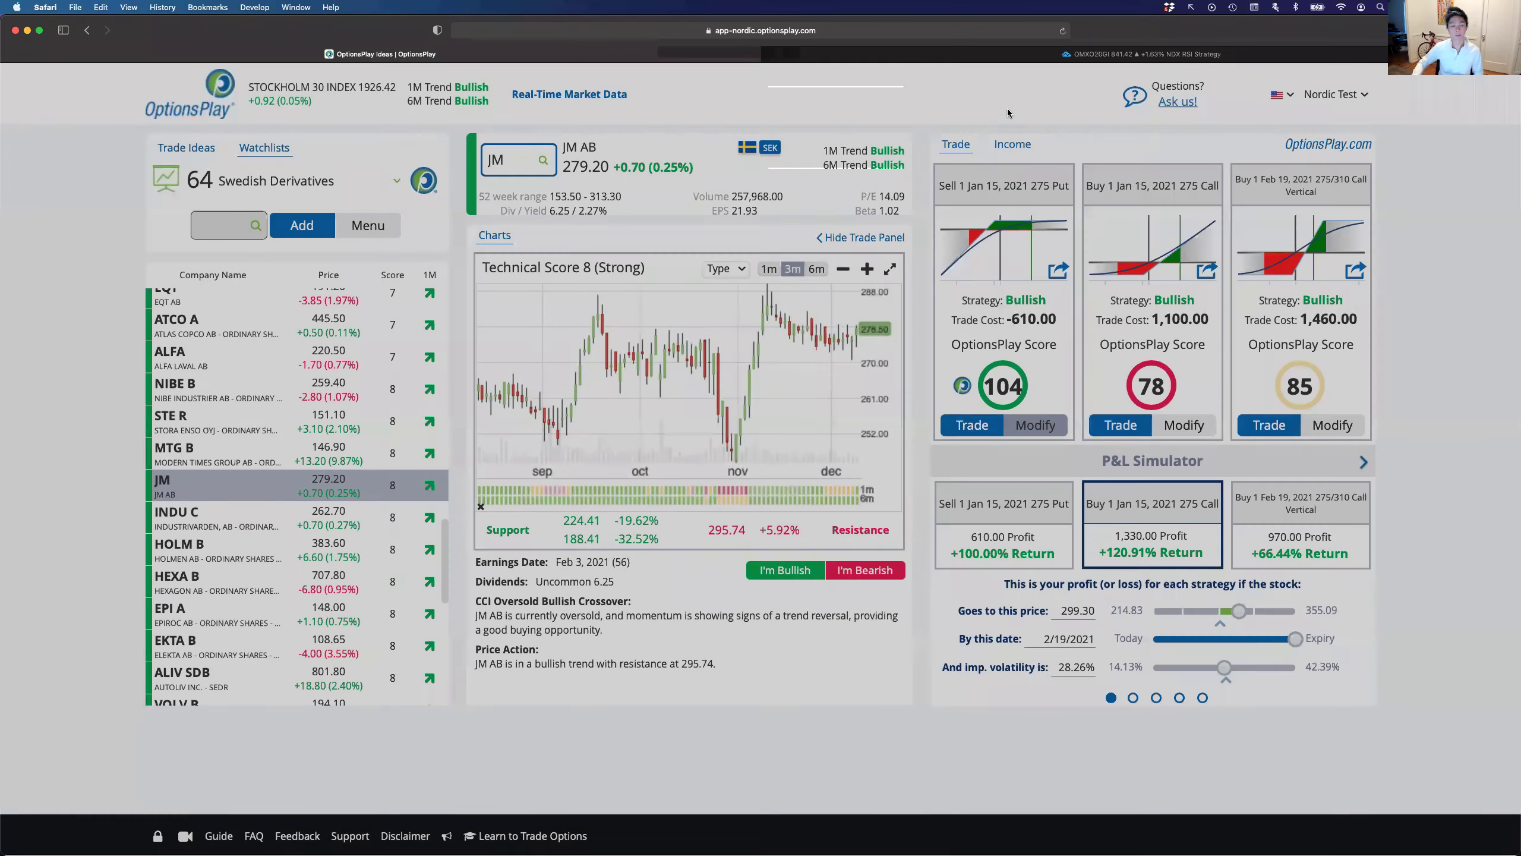
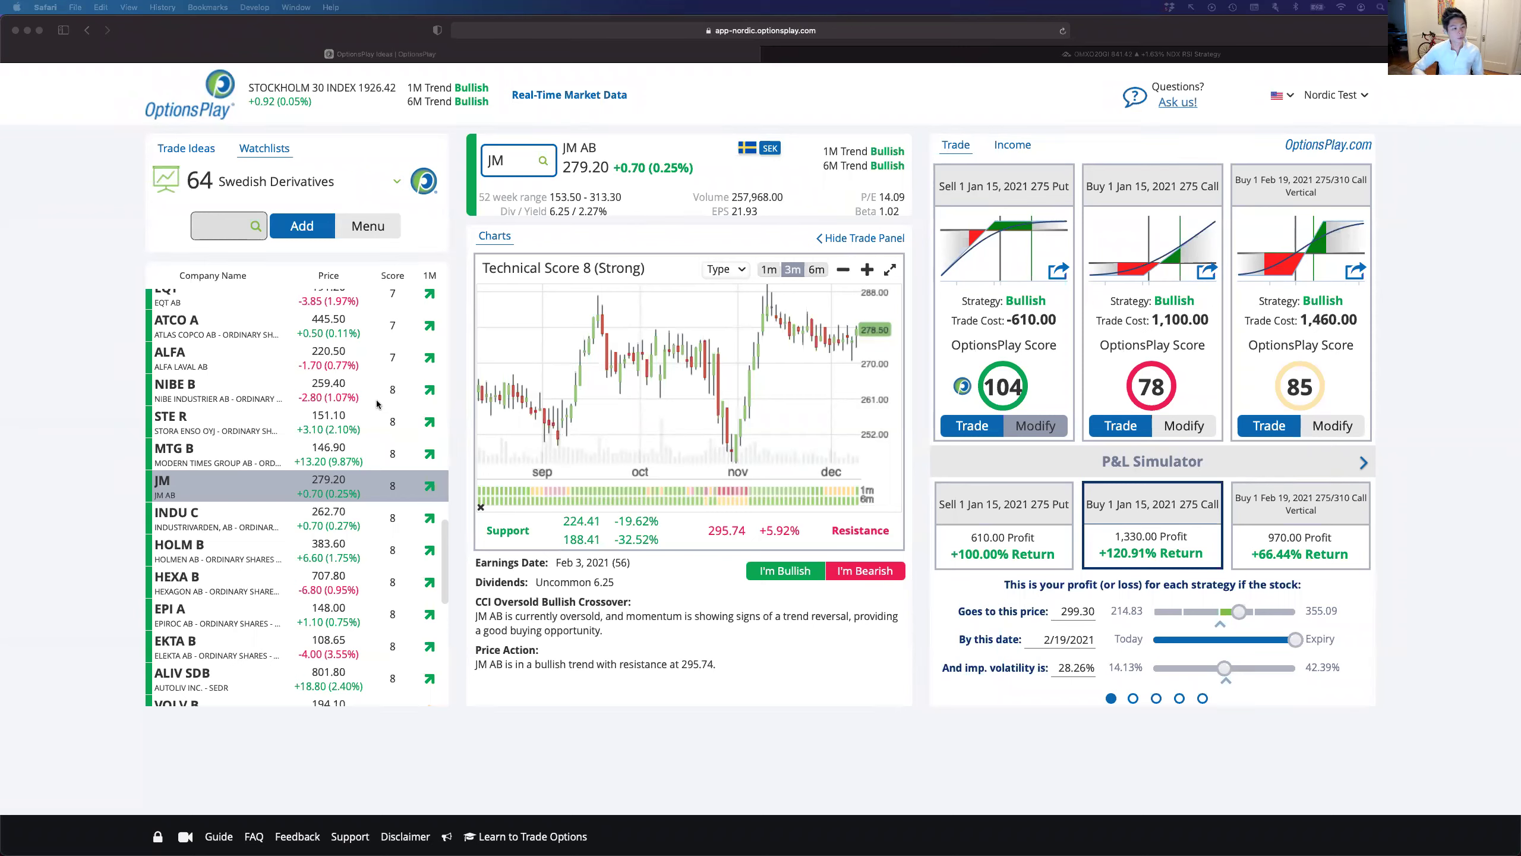
Return to the start of the stock list, highlight the Swedish Derivatives title and view the other available watchlists
{"action": "left_click", "coordinate": [291, 439]}
{"action": "scroll", "coordinate": [290, 439], "scroll_direction": "up", "scroll_amount": 15}
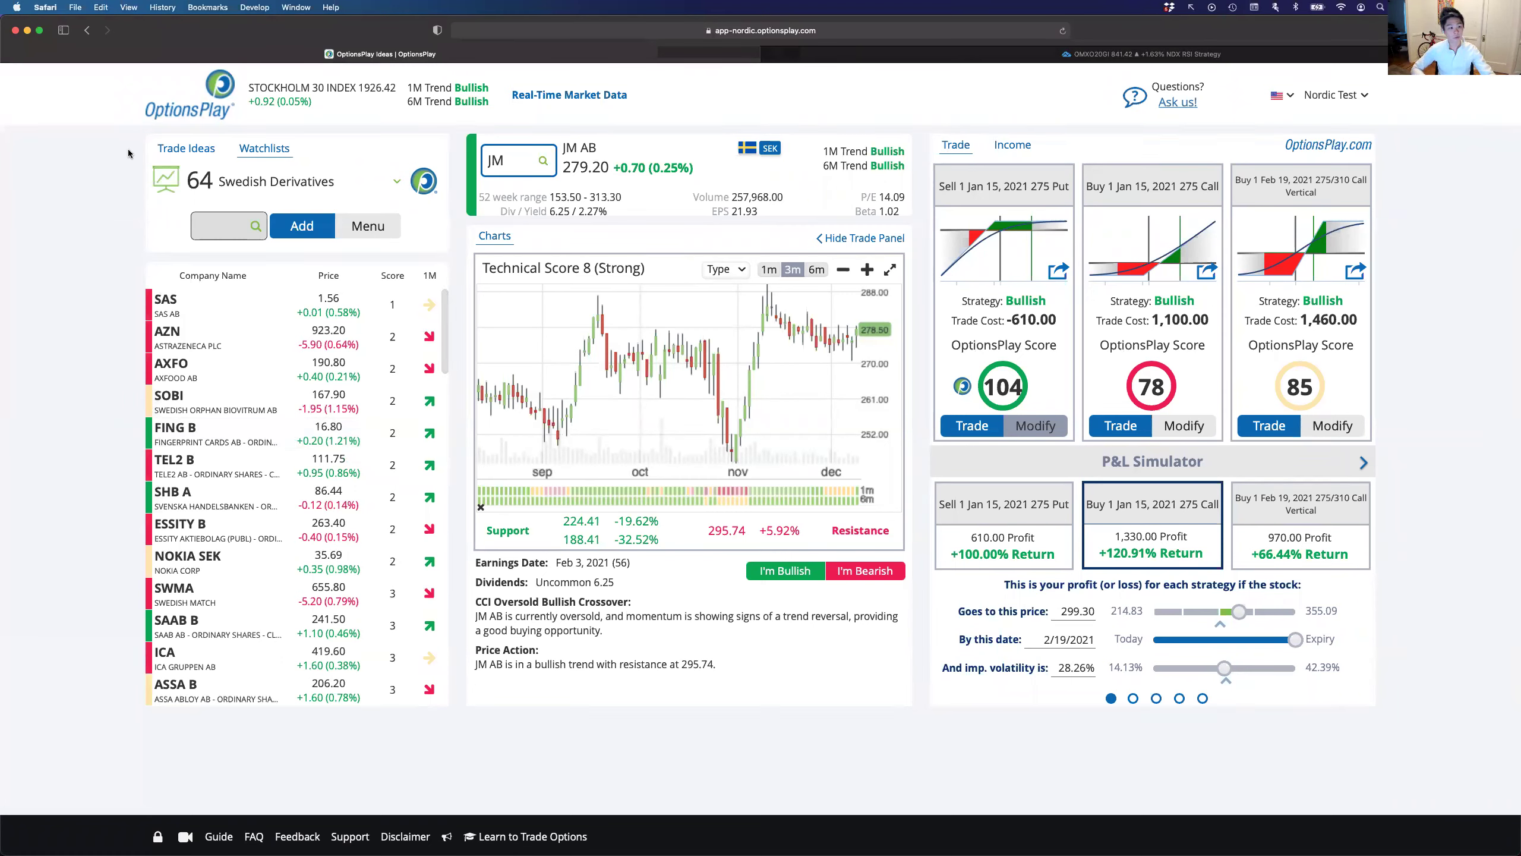
{"action": "triple_click", "coordinate": [185, 179]}
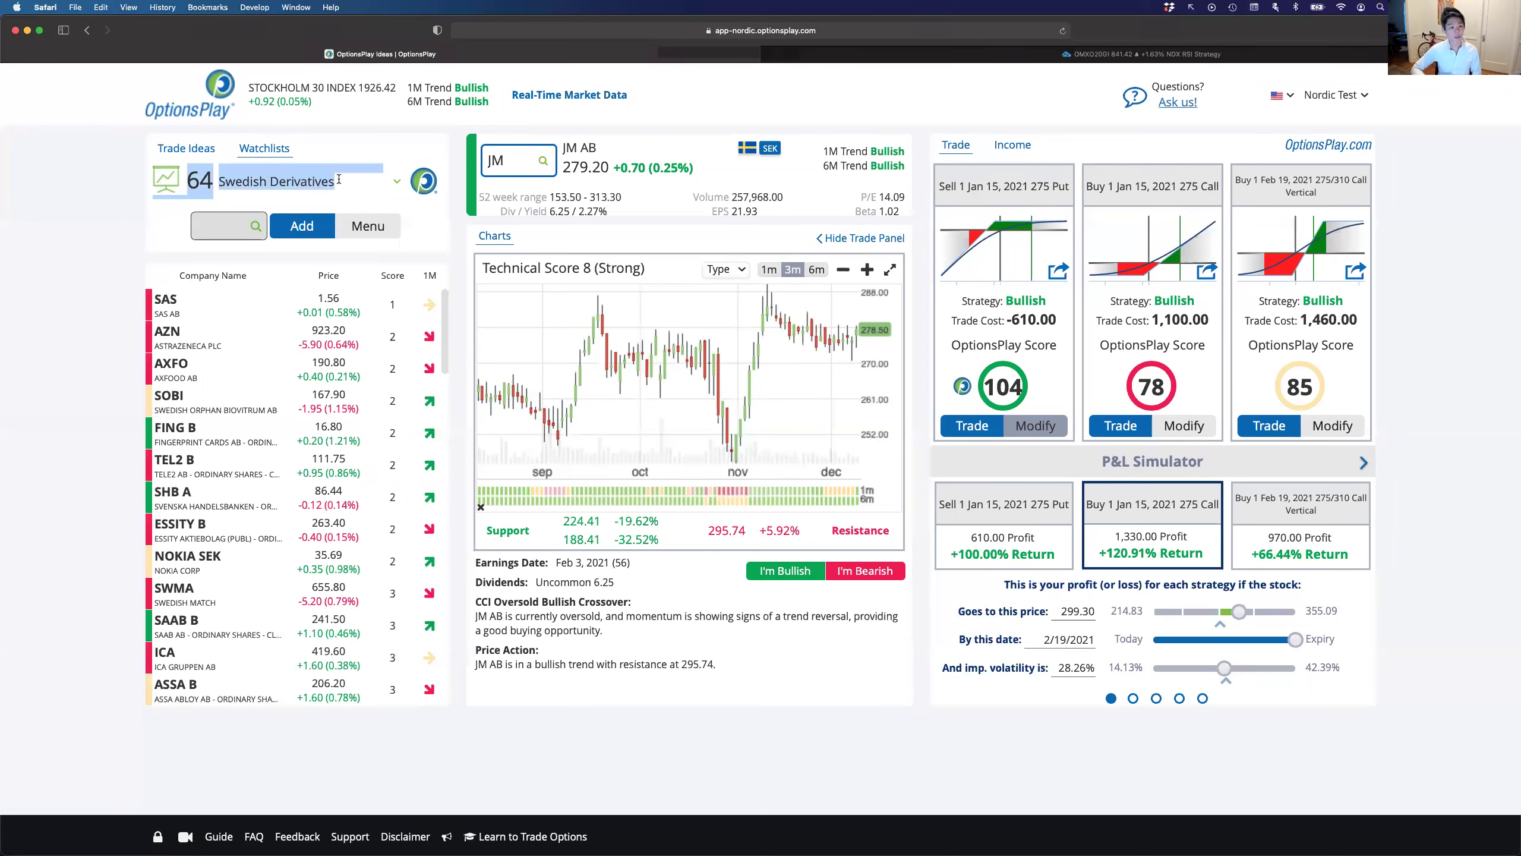
{"action": "left_click", "coordinate": [339, 179]}
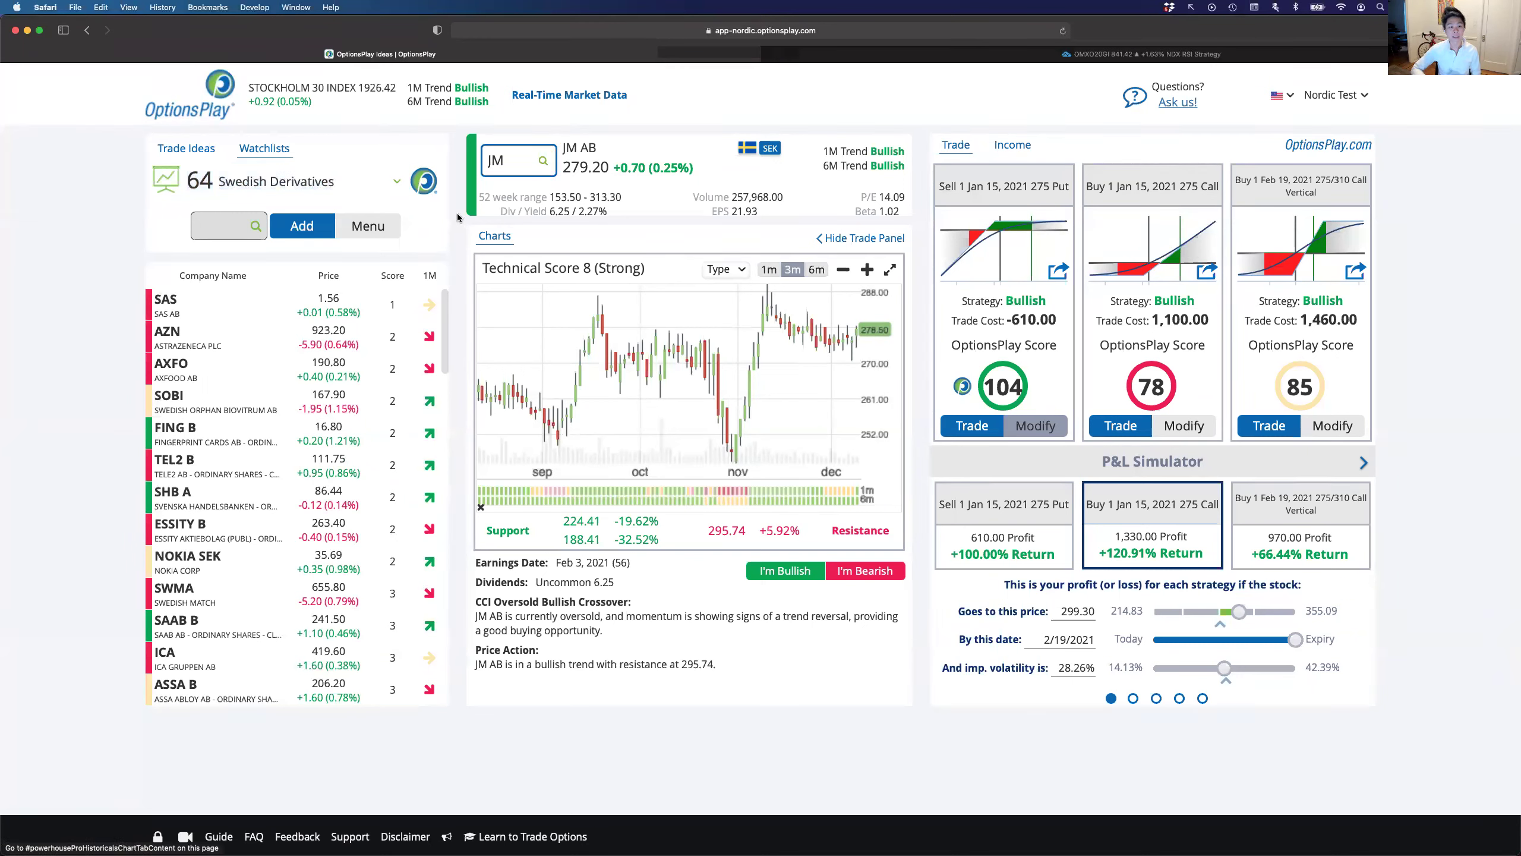
{"action": "left_click", "coordinate": [396, 181]}
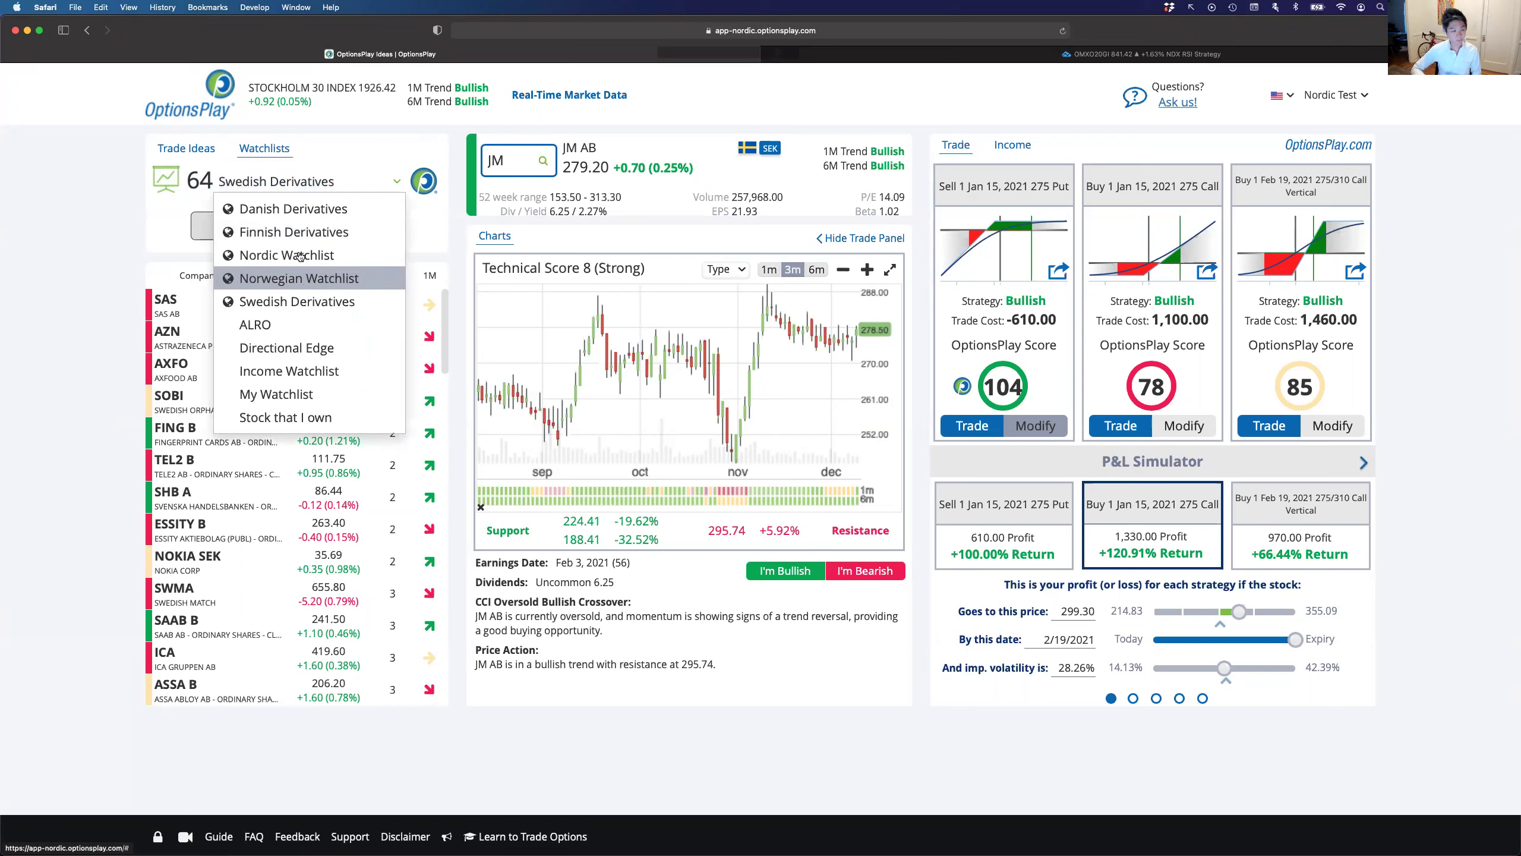
{"action": "left_click", "coordinate": [456, 197]}
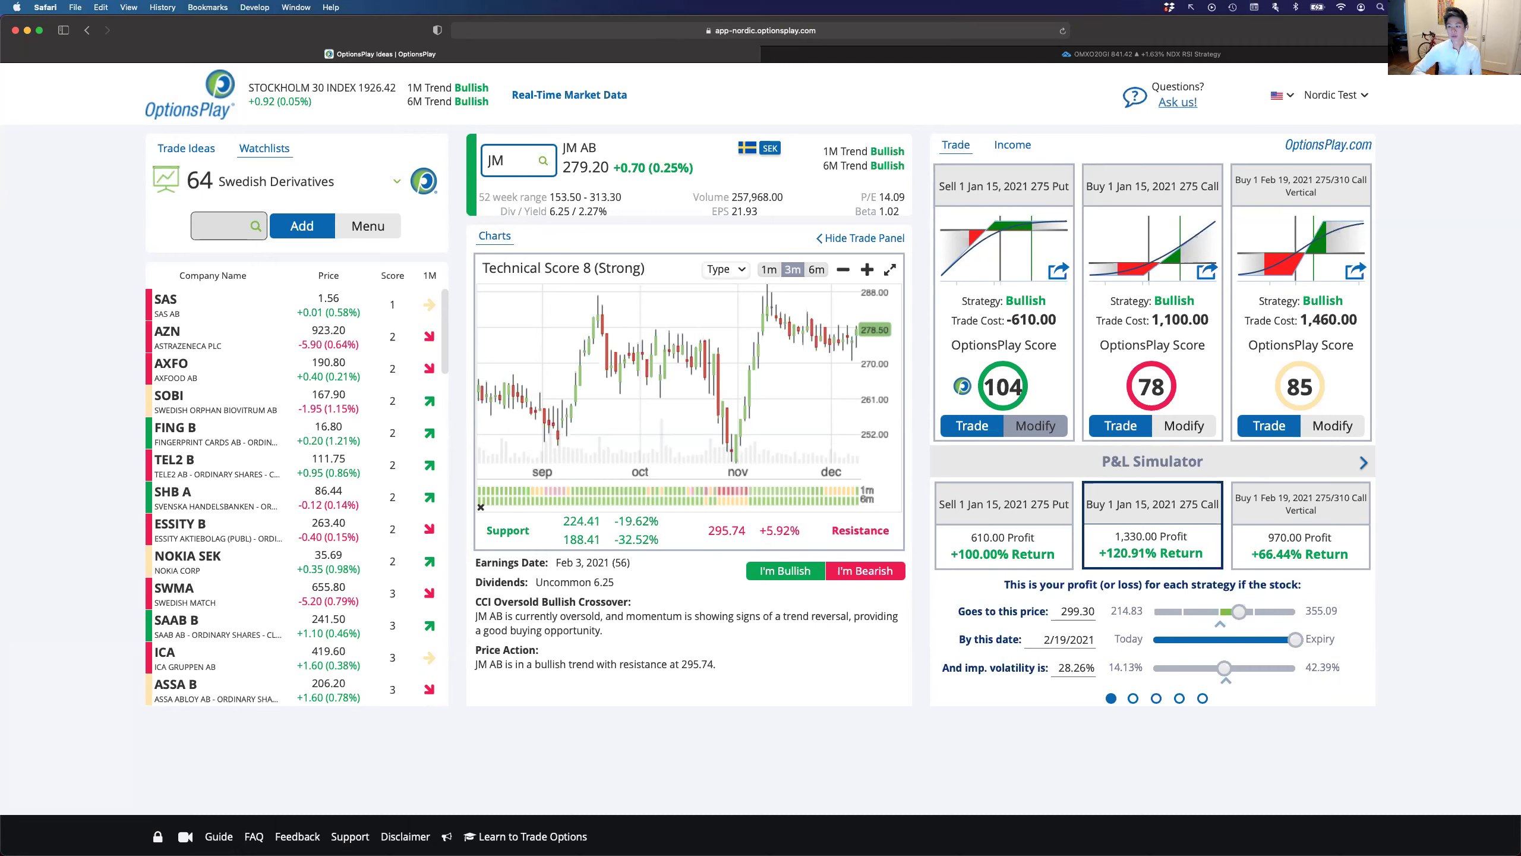
Open the legs of JM's Jan 15, 2021 275 Call for editing and view the available strikes with their premiums
{"action": "left_click", "coordinate": [1183, 426]}
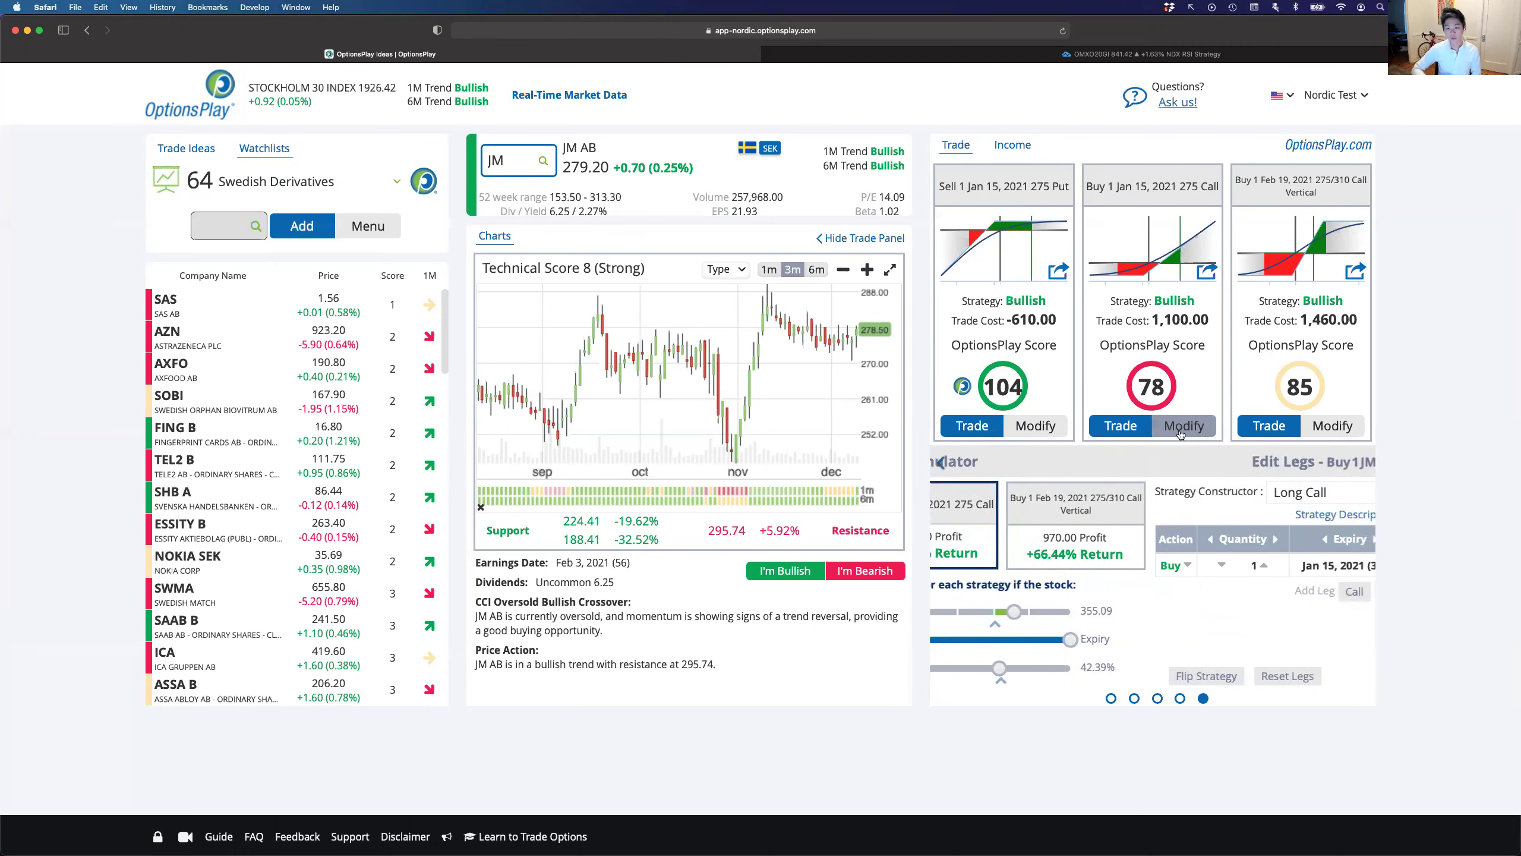
{"action": "left_click", "coordinate": [1241, 572]}
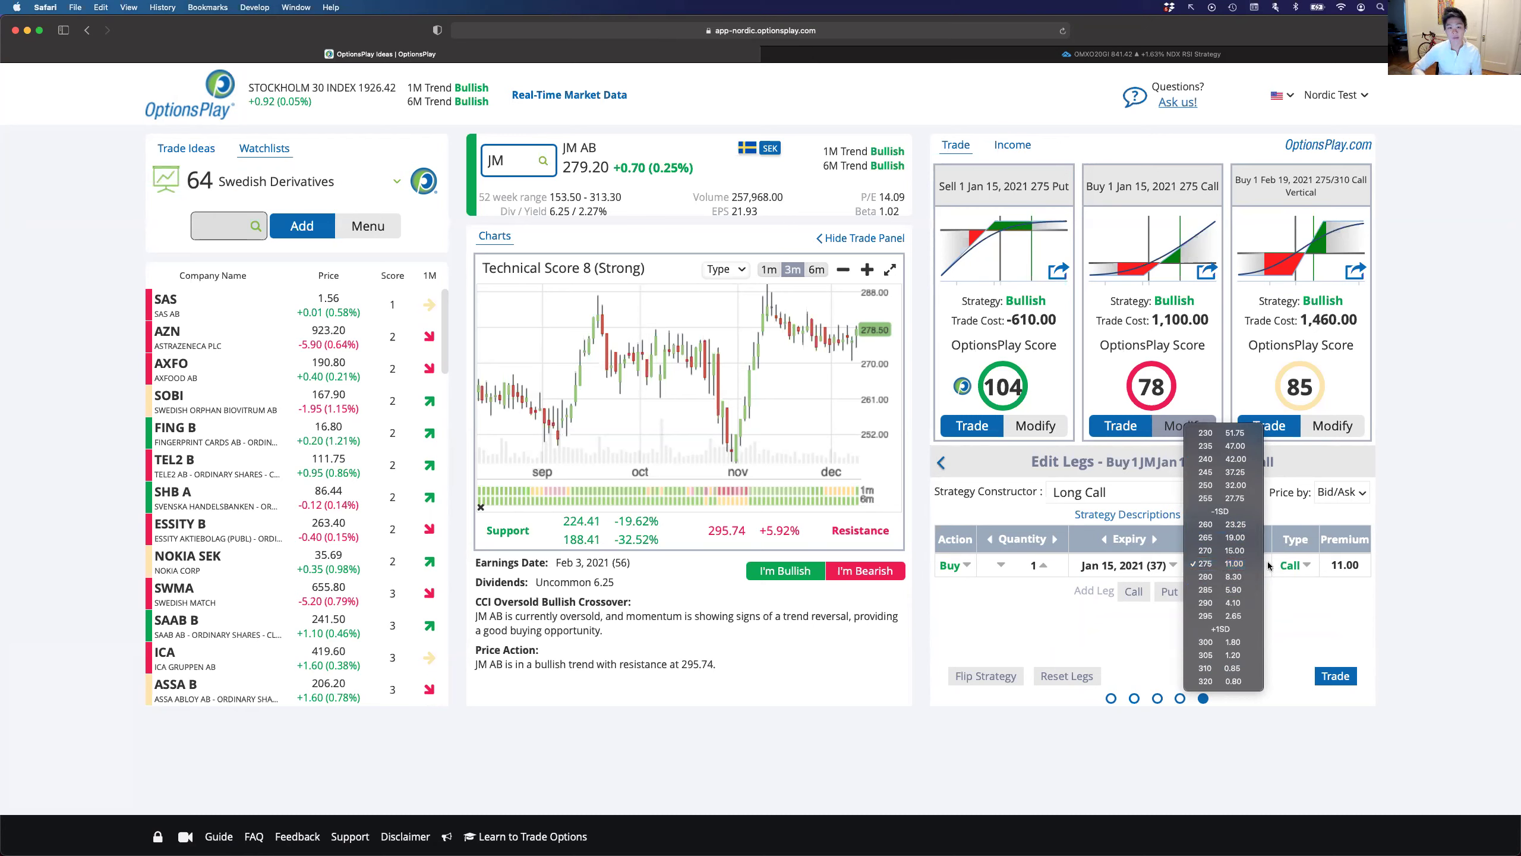
{"action": "left_click", "coordinate": [1467, 561]}
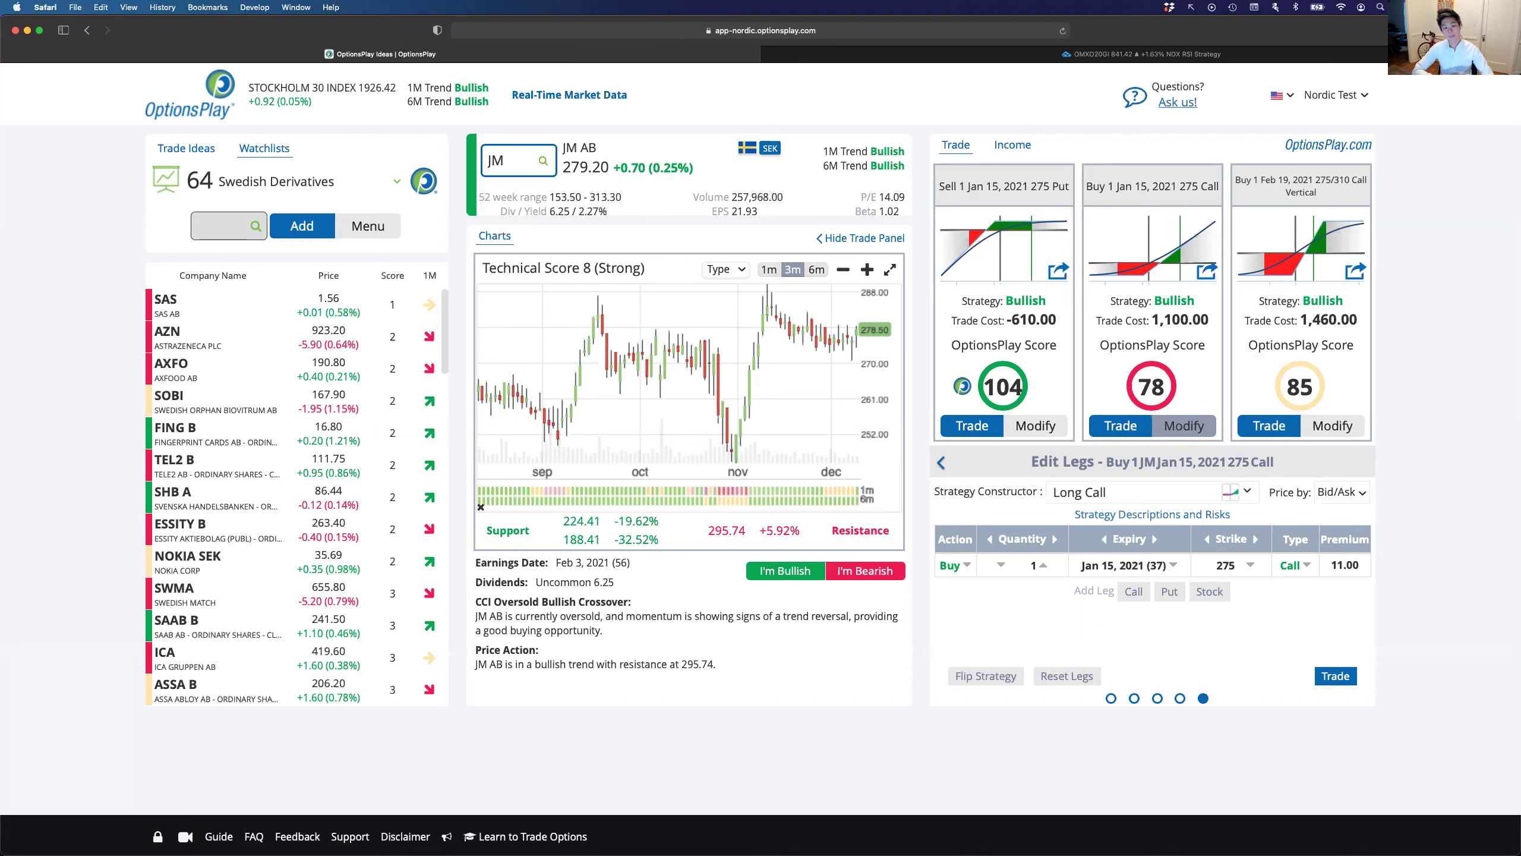
Switch to TradingView, draw a horizontal line at about 805 on the OMX Oslo 20 GI daily chart, and clear it
{"action": "left_click", "coordinate": [1236, 54]}
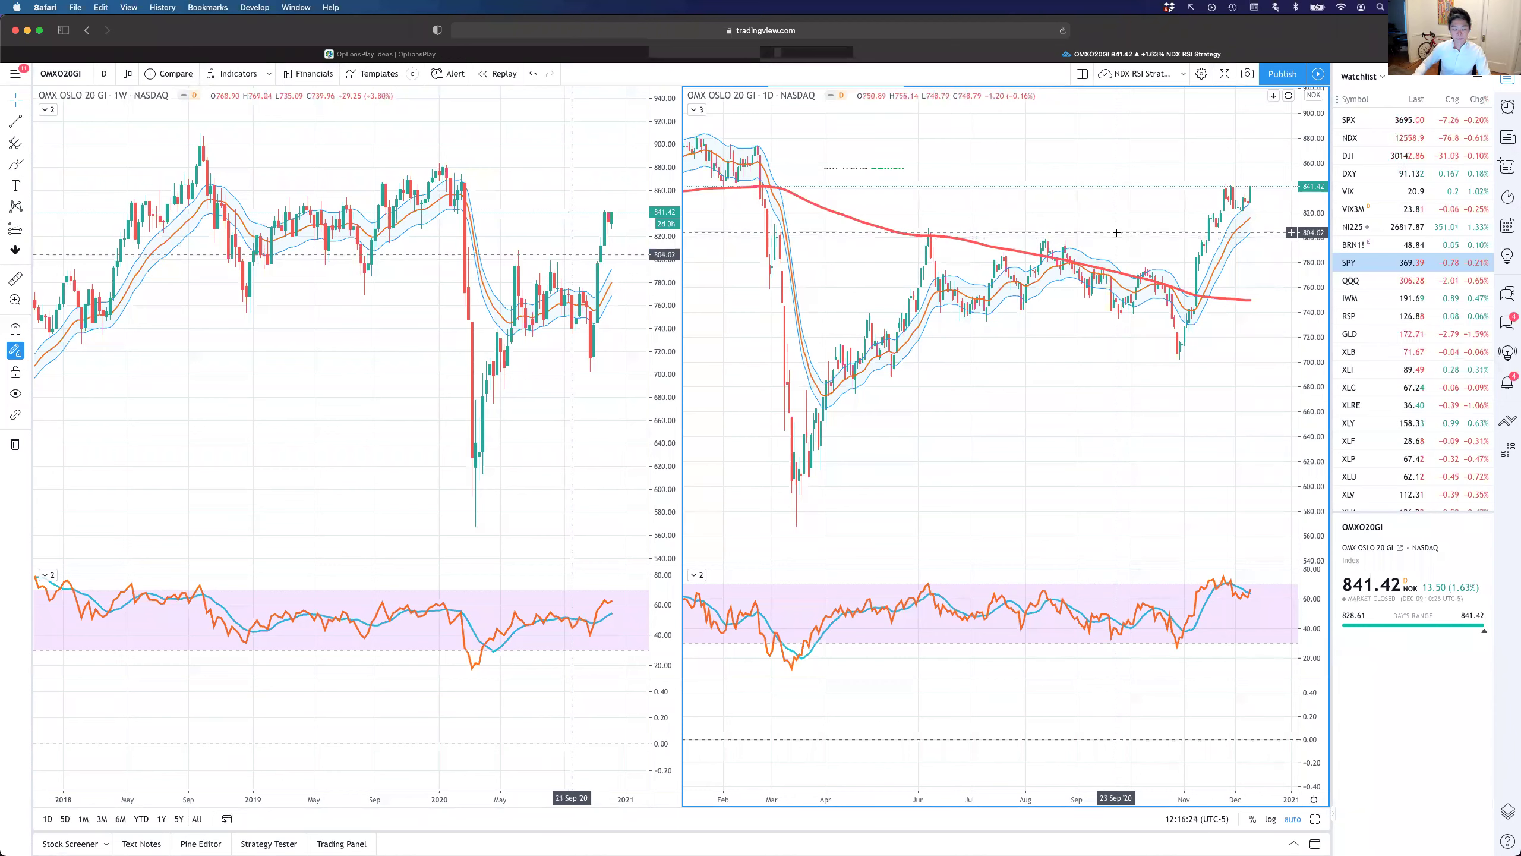
{"action": "left_click_drag", "start_coordinate": [919, 230], "coordinate": [1327, 231]}
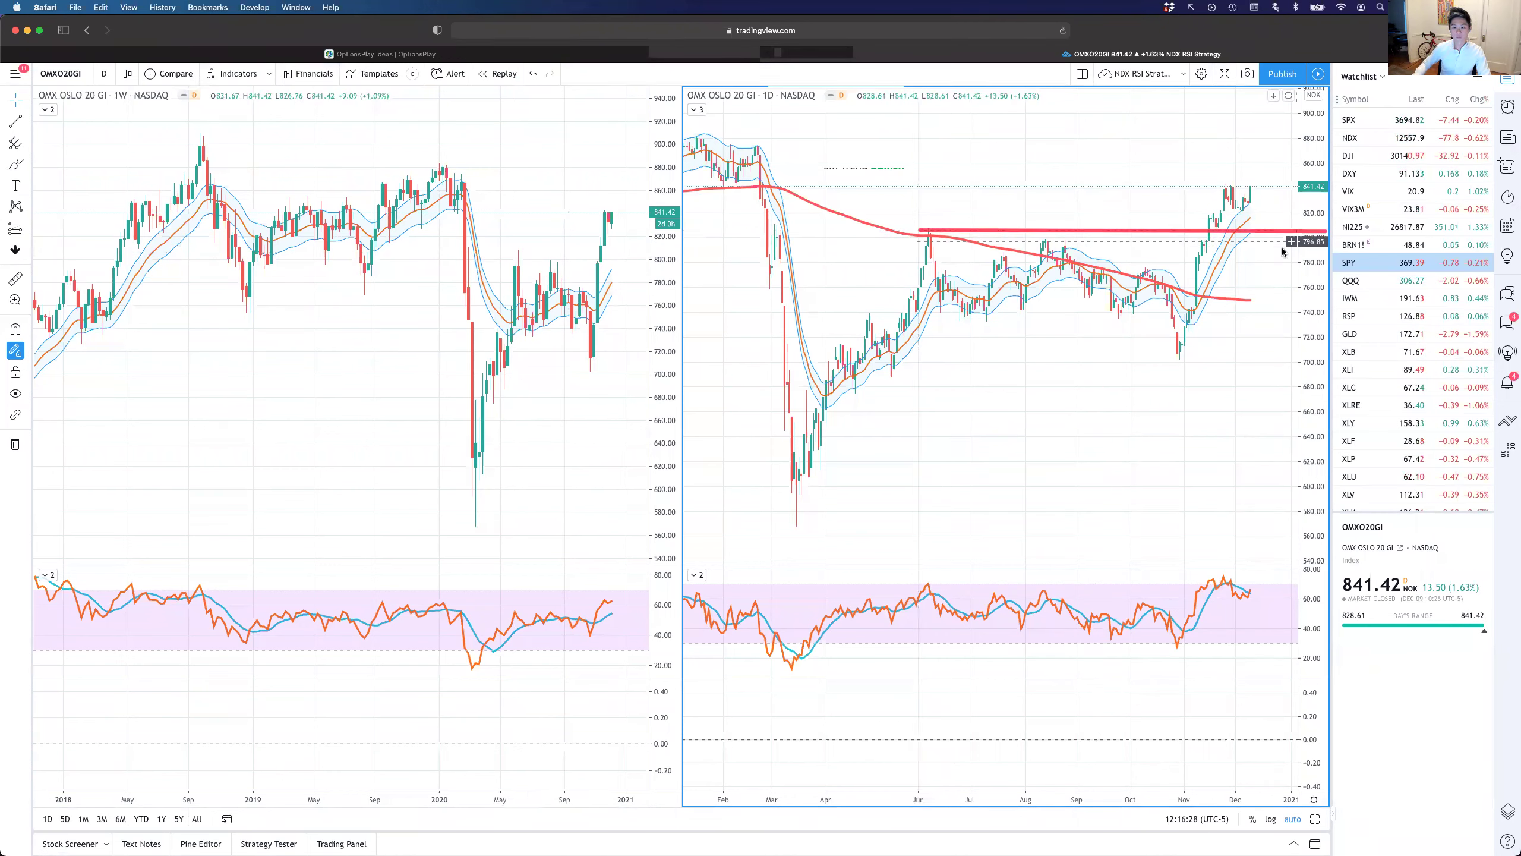
{"action": "key", "text": "Delete"}
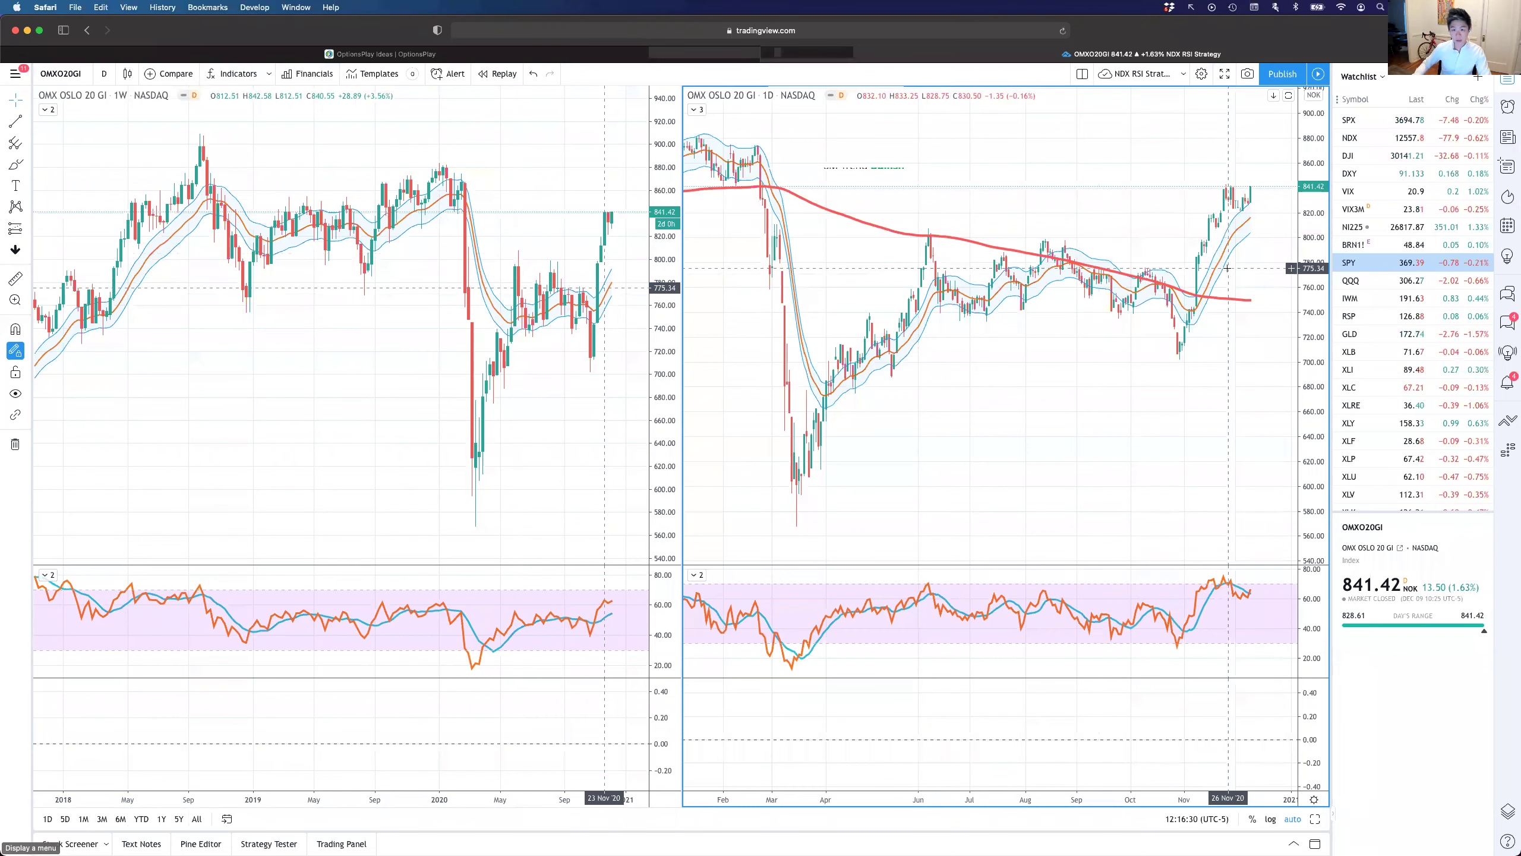
Draw a horizontal line at about 807 from the June high on the Oslo daily chart, with arrows at that high and the mid-November breakout
{"action": "scroll", "coordinate": [1227, 270], "scroll_direction": "up", "scroll_amount": 2}
{"action": "scroll", "coordinate": [1227, 268], "scroll_direction": "up", "scroll_amount": 5}
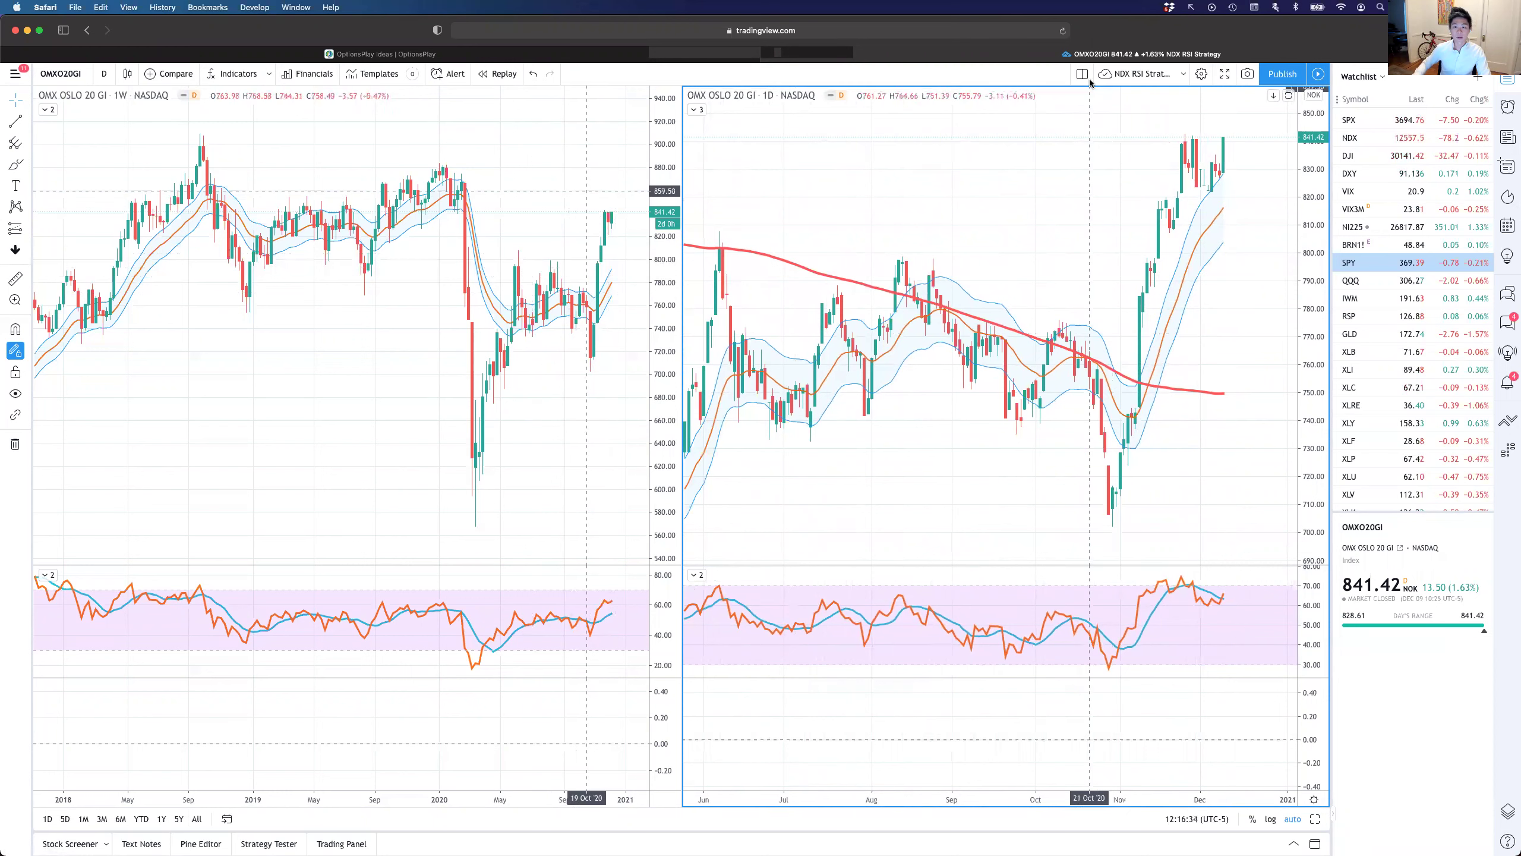
{"action": "scroll", "coordinate": [899, 335], "scroll_direction": "left", "scroll_amount": 3}
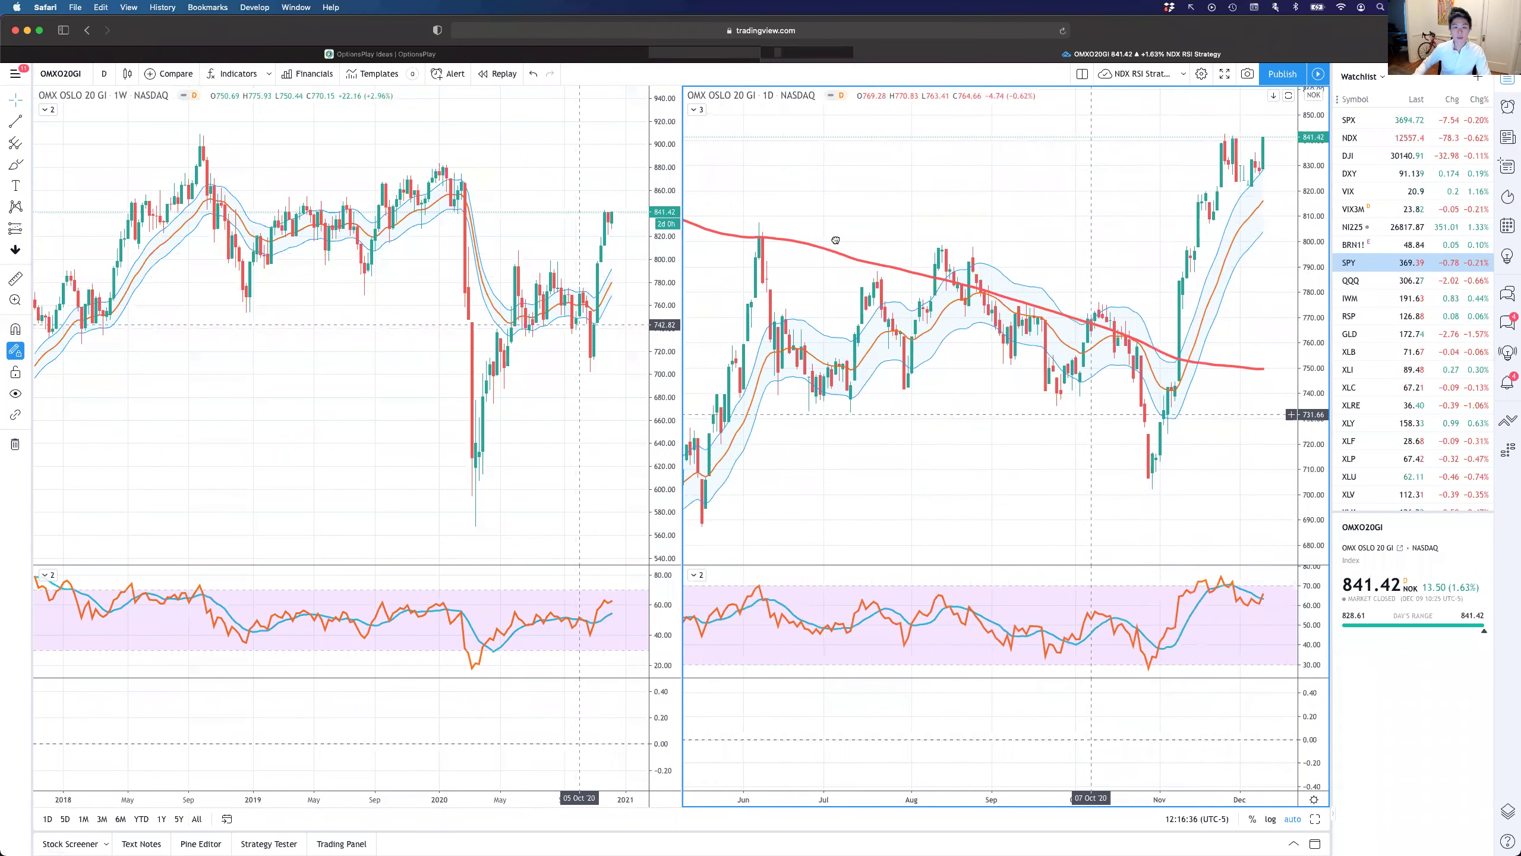
{"action": "left_click_drag", "start_coordinate": [747, 225], "coordinate": [1322, 225]}
{"action": "left_click_drag", "start_coordinate": [734, 198], "coordinate": [760, 193]}
{"action": "left_click_drag", "start_coordinate": [743, 172], "coordinate": [750, 217]}
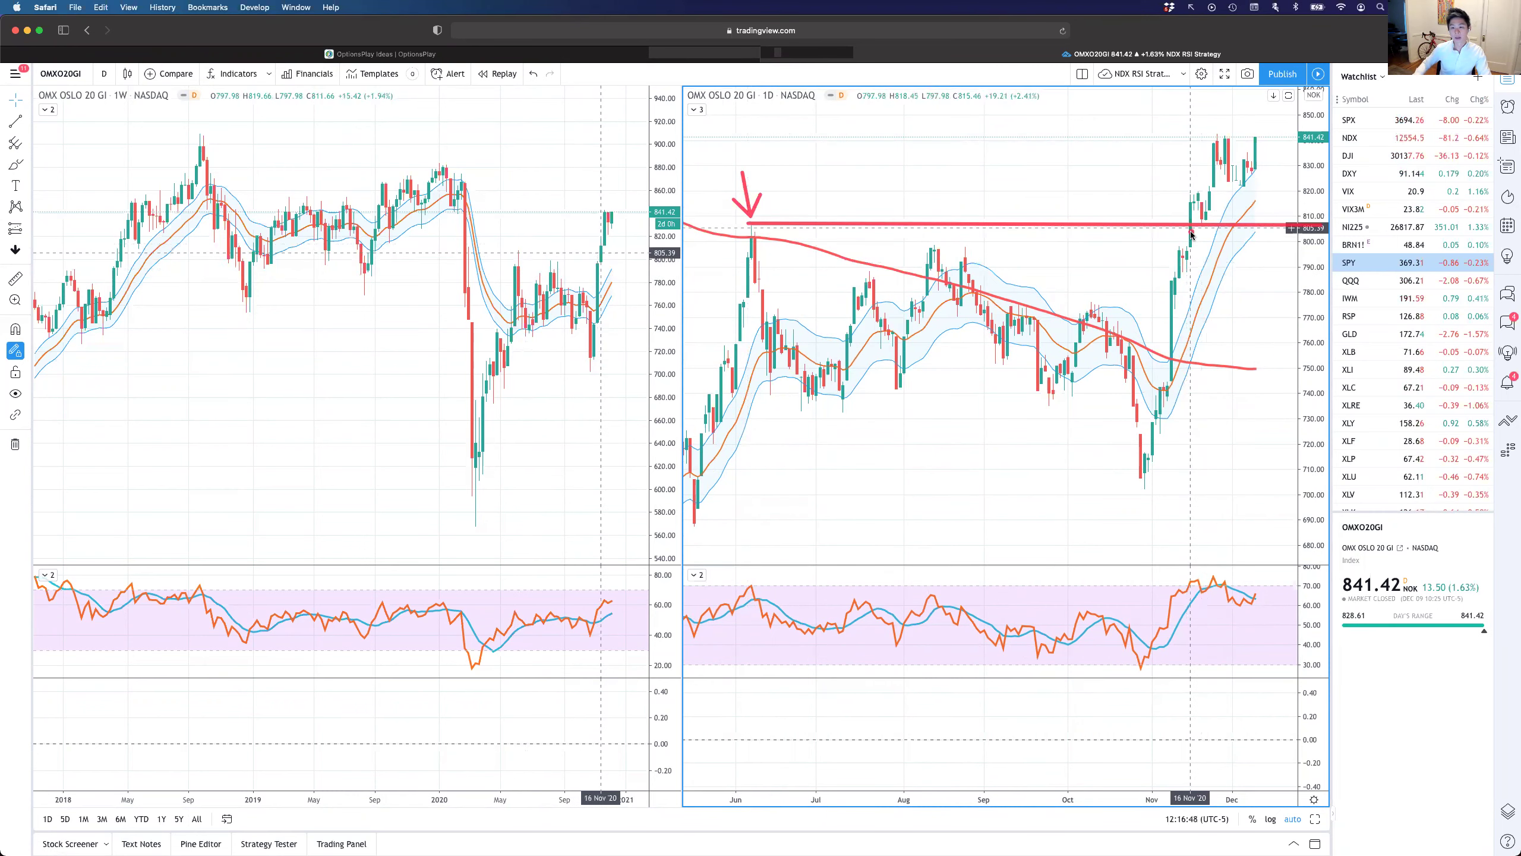
{"action": "mouse_move", "coordinate": [1179, 312]}
{"action": "left_mouse_down"}
{"action": "mouse_move", "coordinate": [1205, 315]}
{"action": "mouse_move", "coordinate": [1191, 255]}
{"action": "mouse_move", "coordinate": [1178, 271]}
{"action": "mouse_move", "coordinate": [1190, 251]}
{"action": "left_mouse_up"}
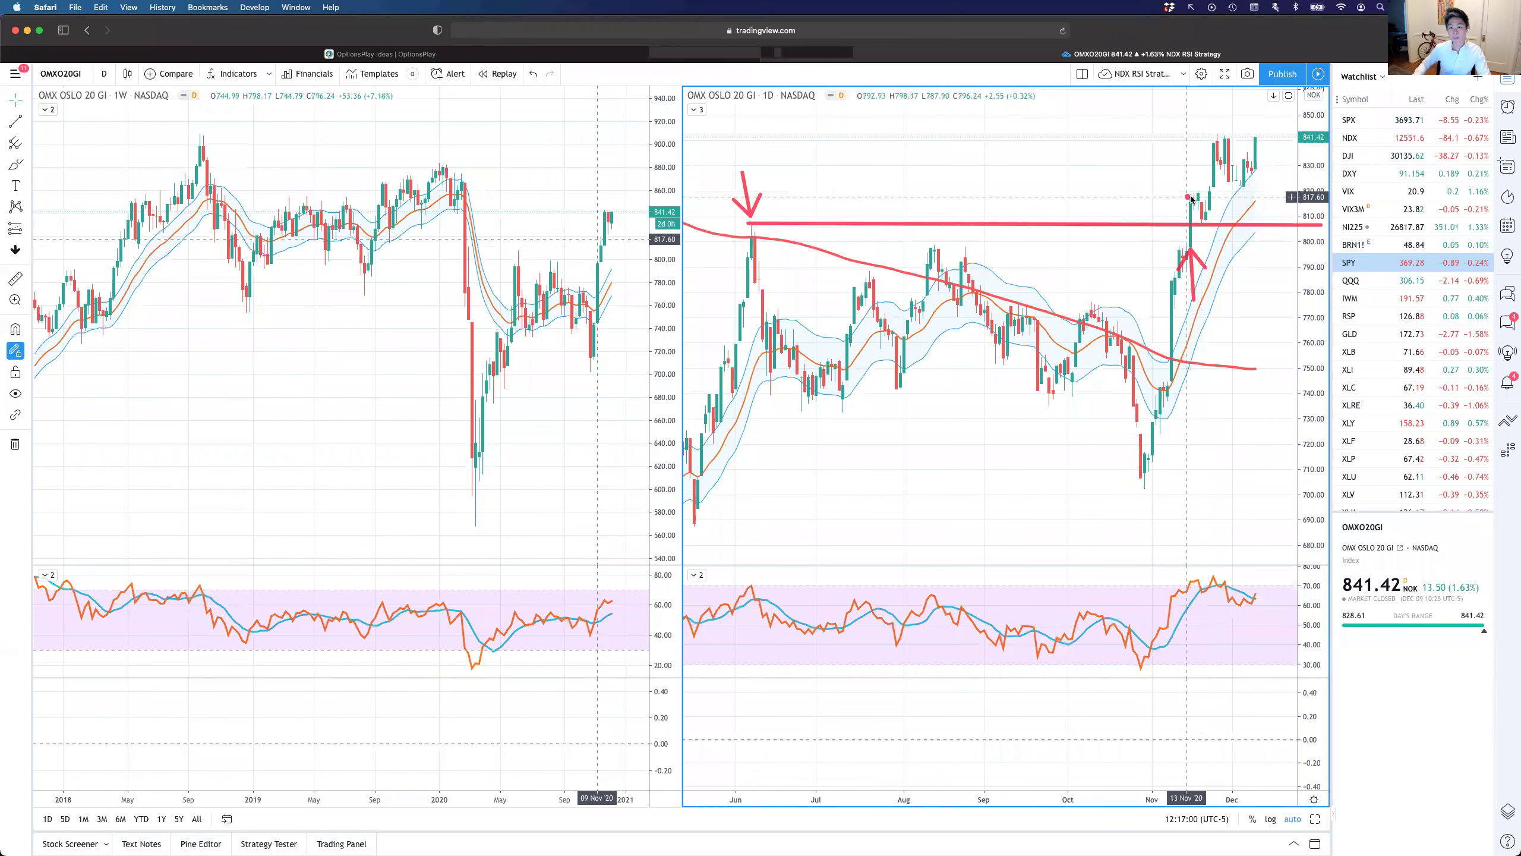
Draw a downward pullback arrow after the November breakout, redraw it shorter so it ends at the 807 line, and clear all annotations
{"action": "mouse_move", "coordinate": [1194, 199]}
{"action": "left_mouse_down"}
{"action": "mouse_move", "coordinate": [1200, 246]}
{"action": "mouse_move", "coordinate": [1216, 243]}
{"action": "left_mouse_up"}
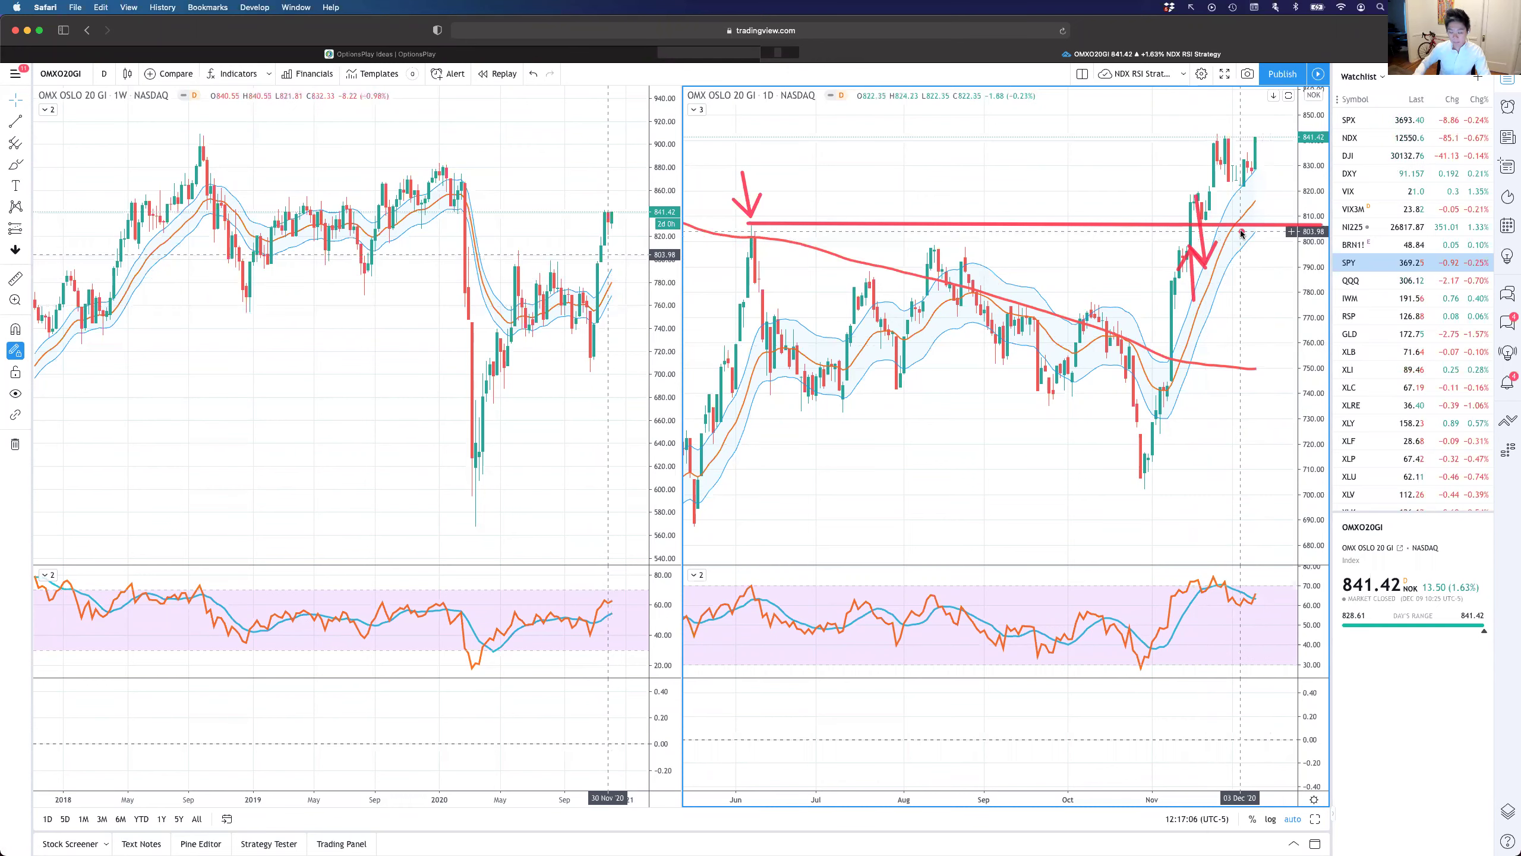
{"action": "key", "text": "ctrl+z"}
{"action": "mouse_move", "coordinate": [1190, 221]}
{"action": "left_mouse_down"}
{"action": "mouse_move", "coordinate": [1197, 190]}
{"action": "mouse_move", "coordinate": [1207, 223]}
{"action": "left_mouse_up"}
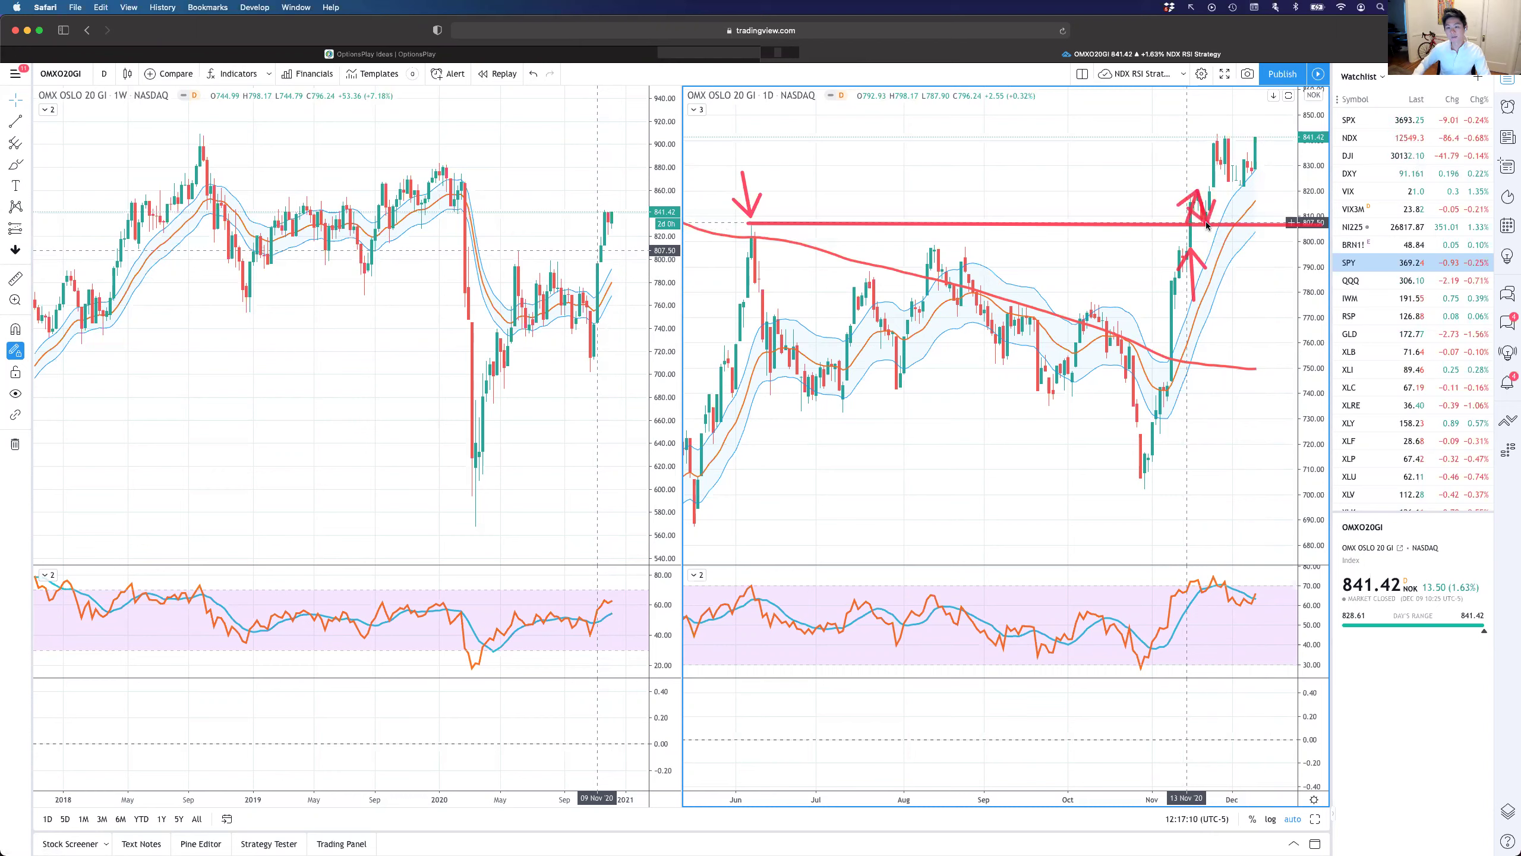
{"action": "key", "text": "Escape"}
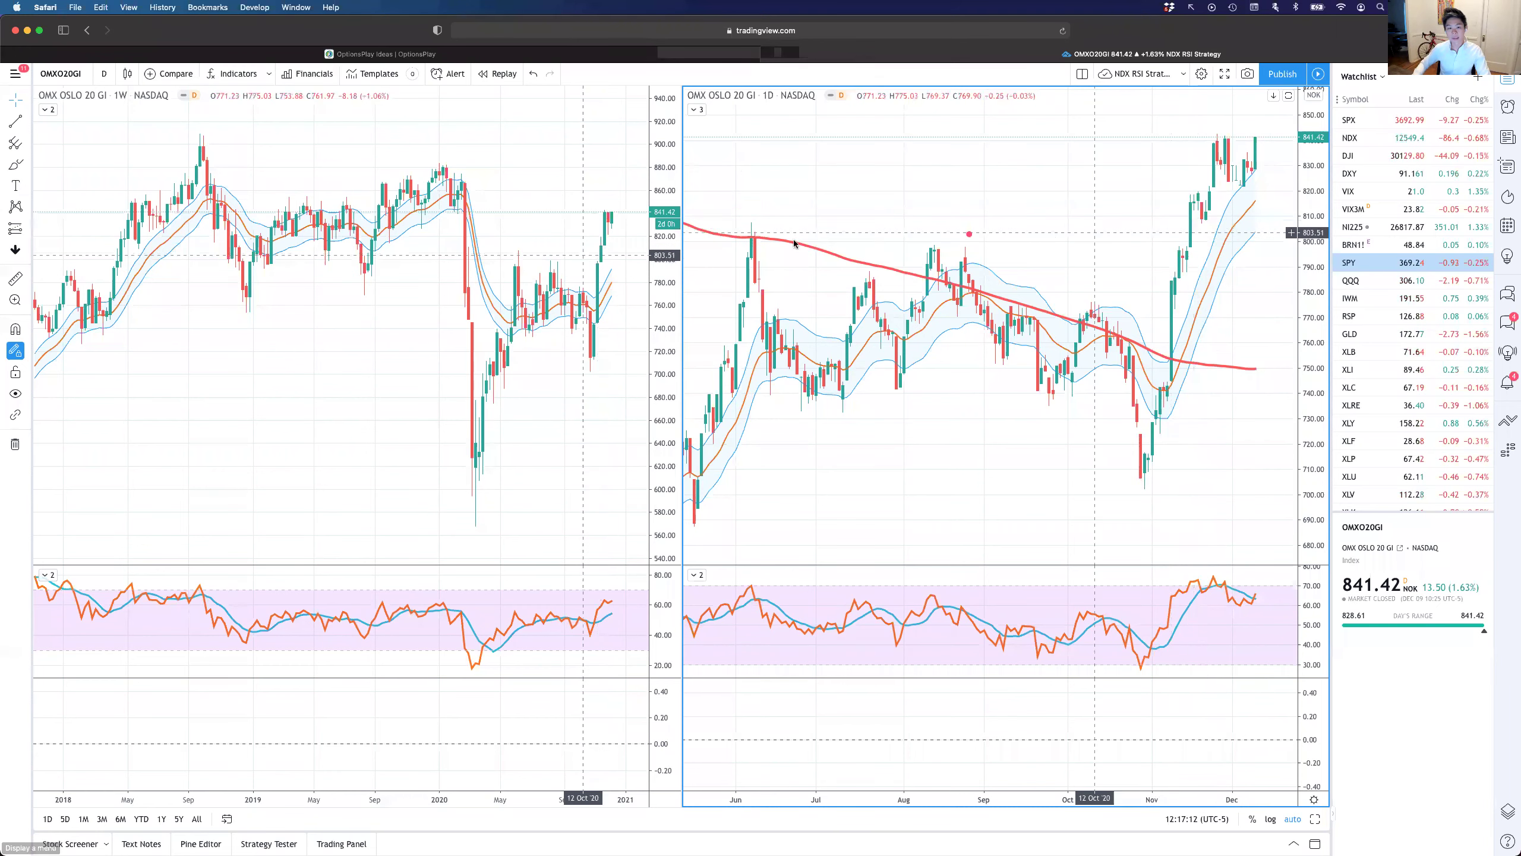
Redraw the Oslo line at about 807, mark the mid-November pullback and the rise to the late-November highs, and clear the marks
{"action": "mouse_move", "coordinate": [749, 224]}
{"action": "left_mouse_down"}
{"action": "mouse_move", "coordinate": [1086, 201]}
{"action": "mouse_move", "coordinate": [1321, 227]}
{"action": "left_mouse_up"}
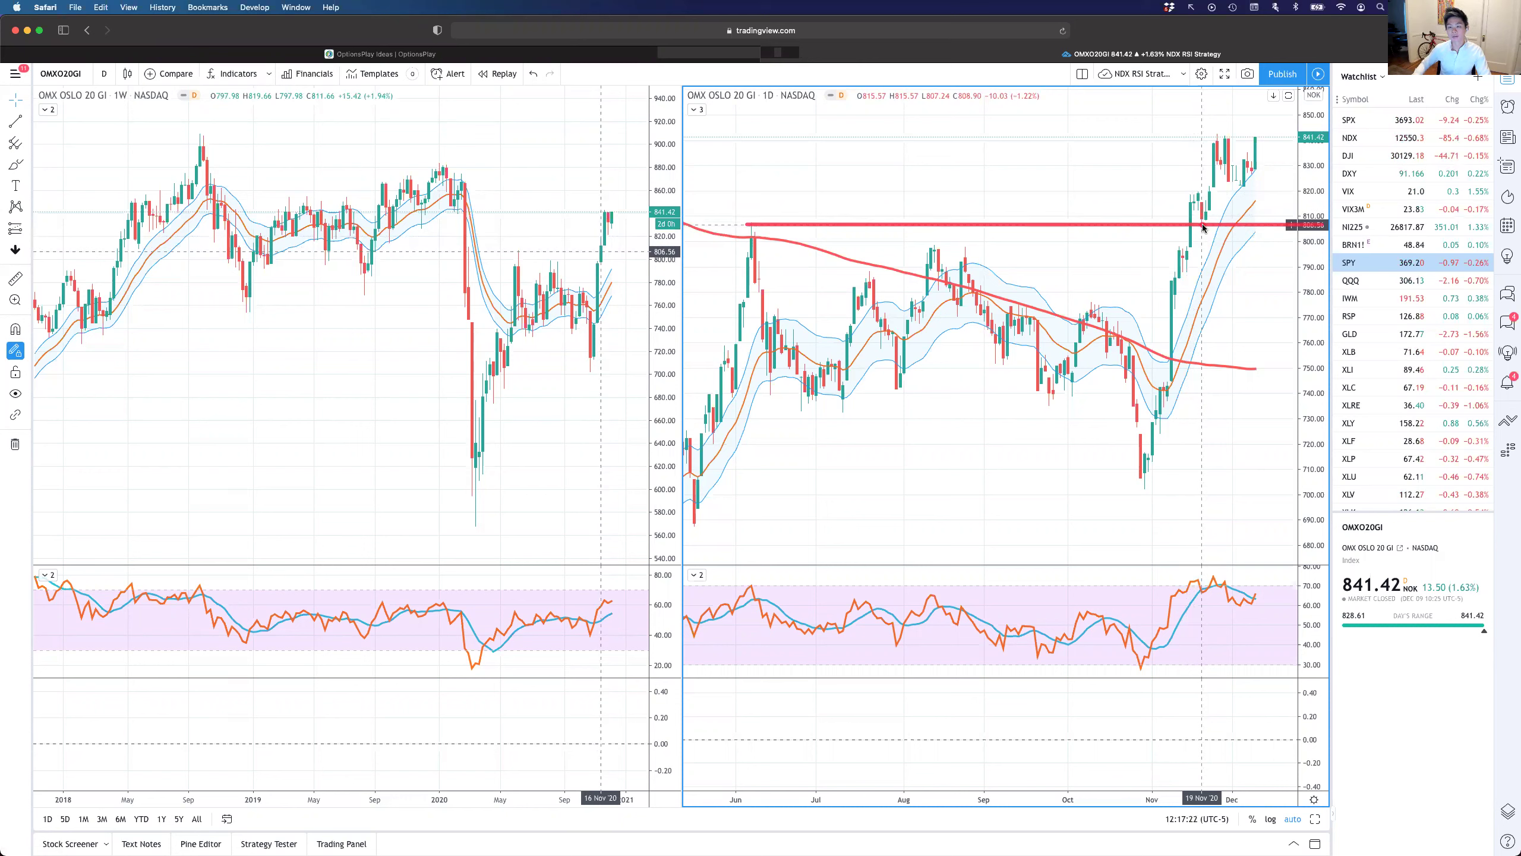
{"action": "mouse_move", "coordinate": [1207, 244]}
{"action": "left_mouse_down"}
{"action": "mouse_move", "coordinate": [1207, 227]}
{"action": "mouse_move", "coordinate": [1192, 245]}
{"action": "mouse_move", "coordinate": [1207, 227]}
{"action": "left_mouse_up"}
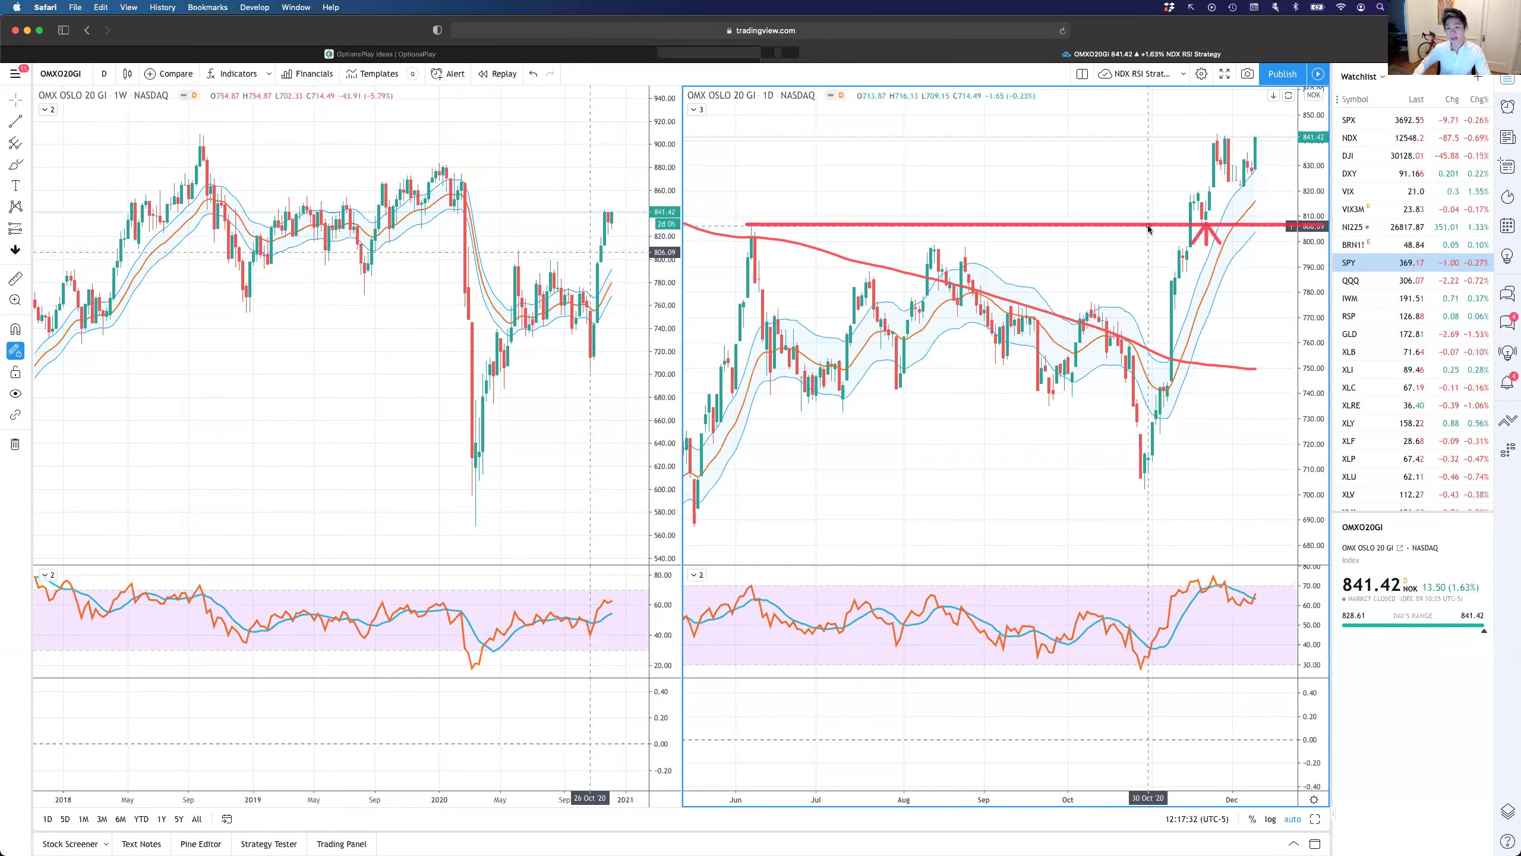
{"action": "left_click_drag", "start_coordinate": [1205, 223], "coordinate": [1219, 144]}
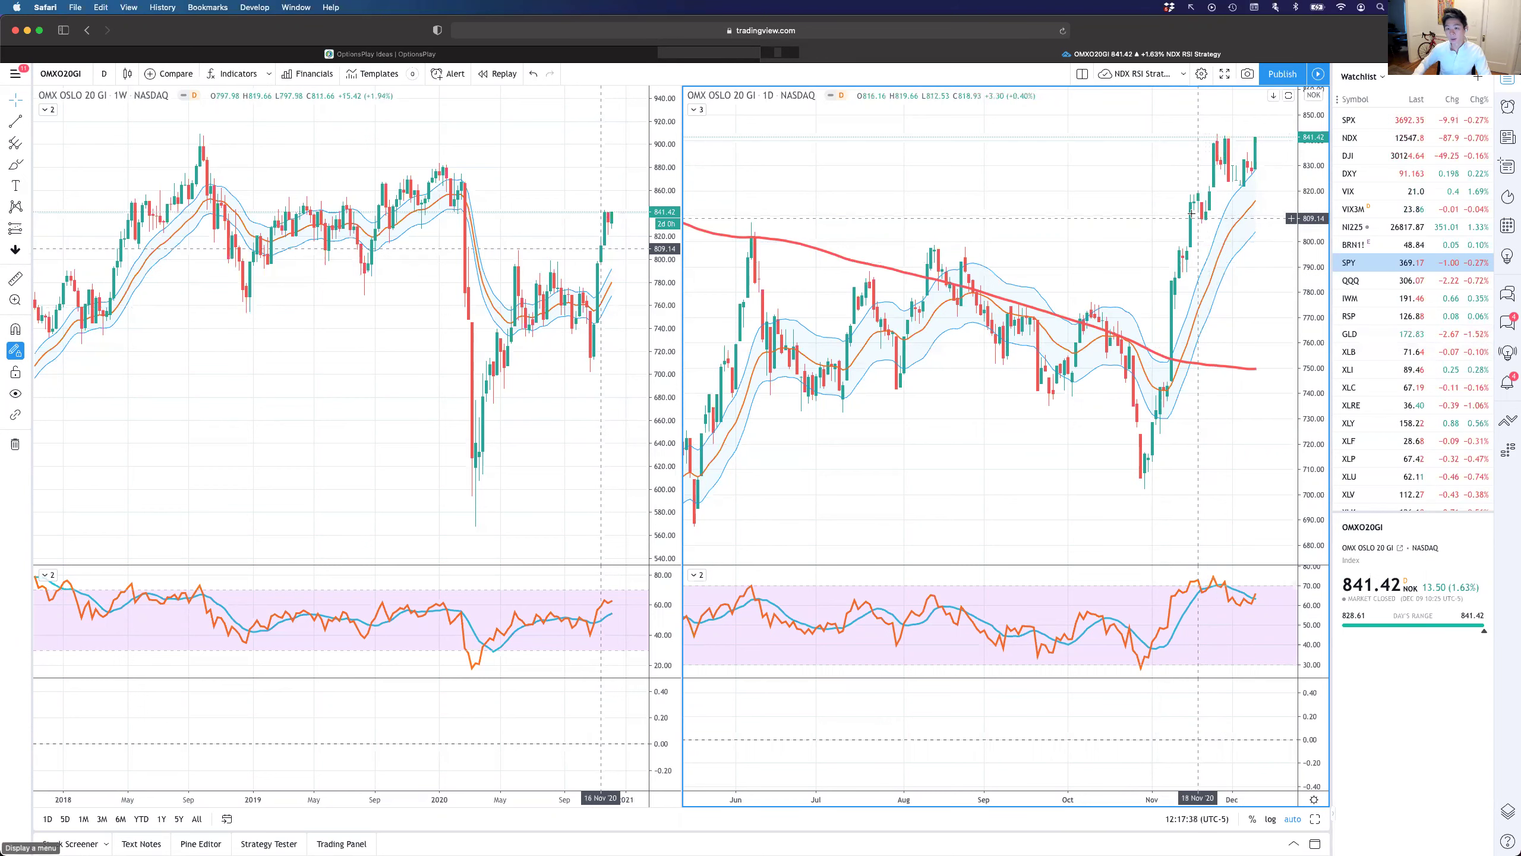
{"action": "left_click_drag", "start_coordinate": [1186, 200], "coordinate": [1206, 216]}
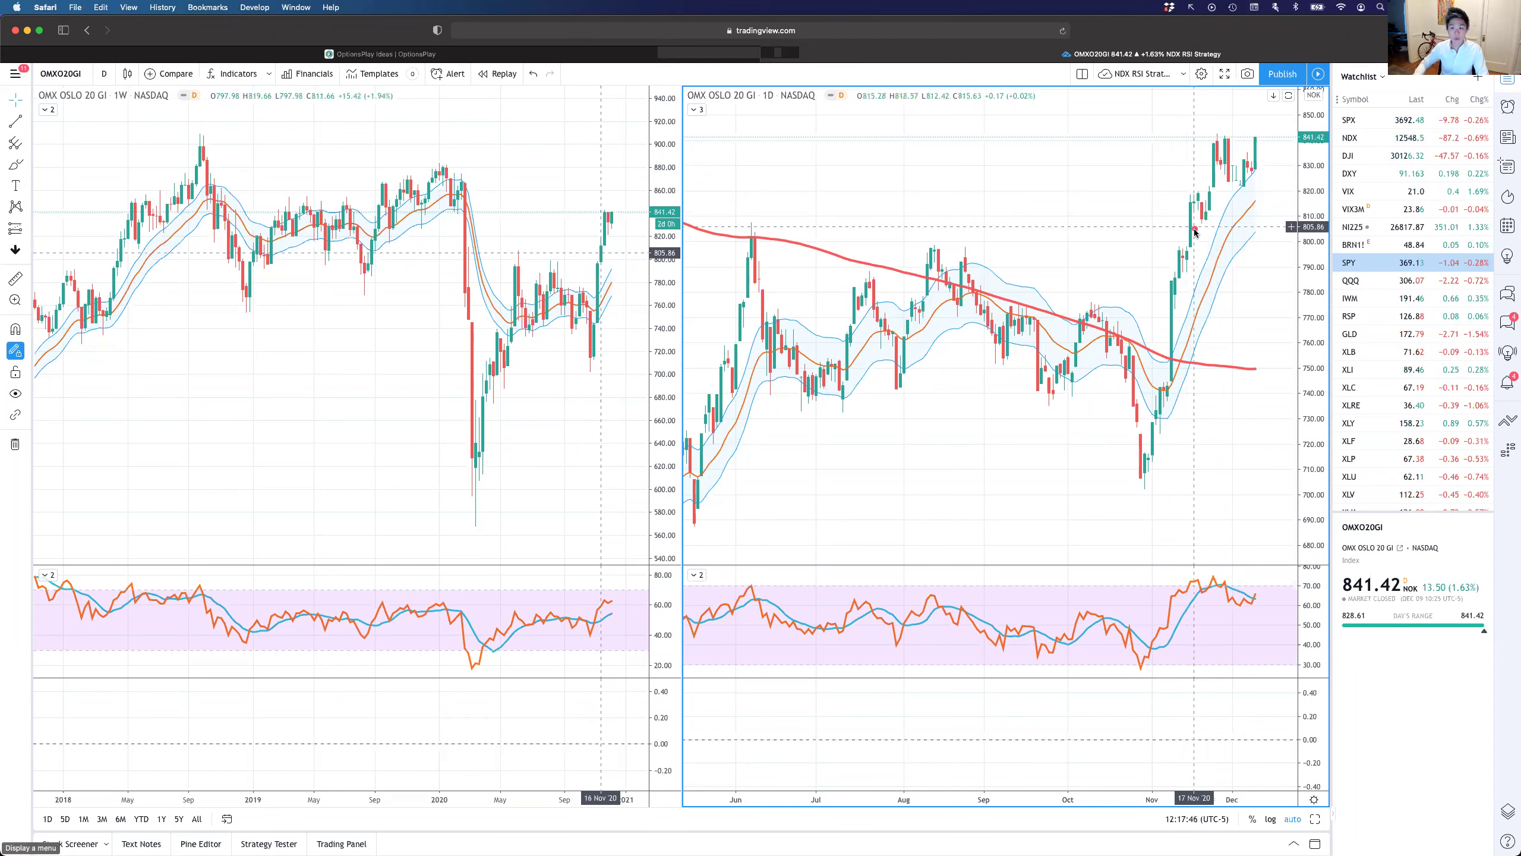
{"action": "left_click_drag", "start_coordinate": [1191, 226], "coordinate": [1225, 128]}
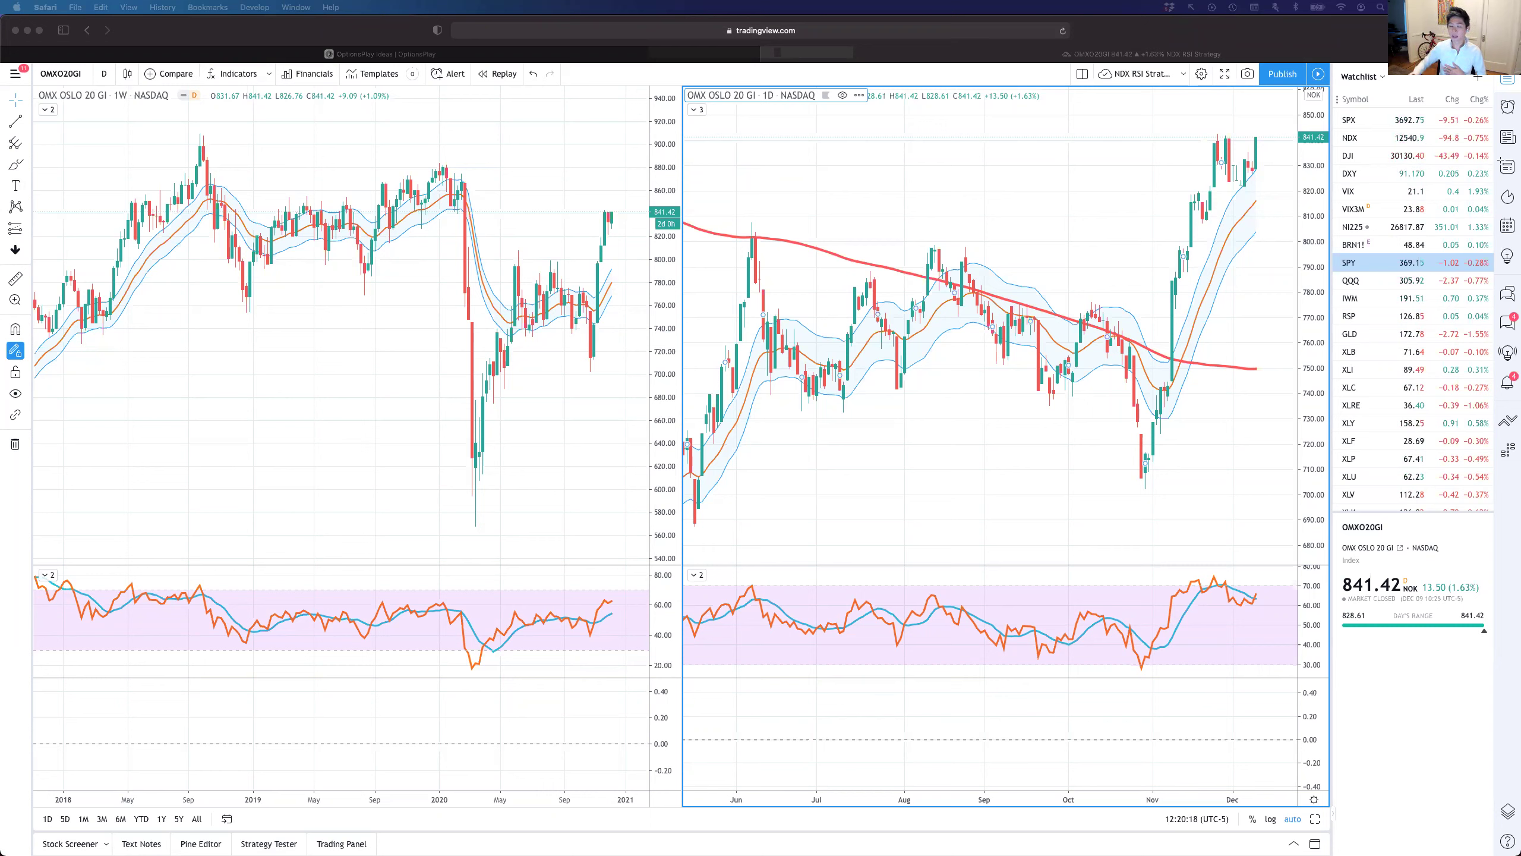
Load the OMX Stockholm 30 index (OMXS30) in the weekly and daily charts
{"action": "left_click", "coordinate": [1132, 215]}
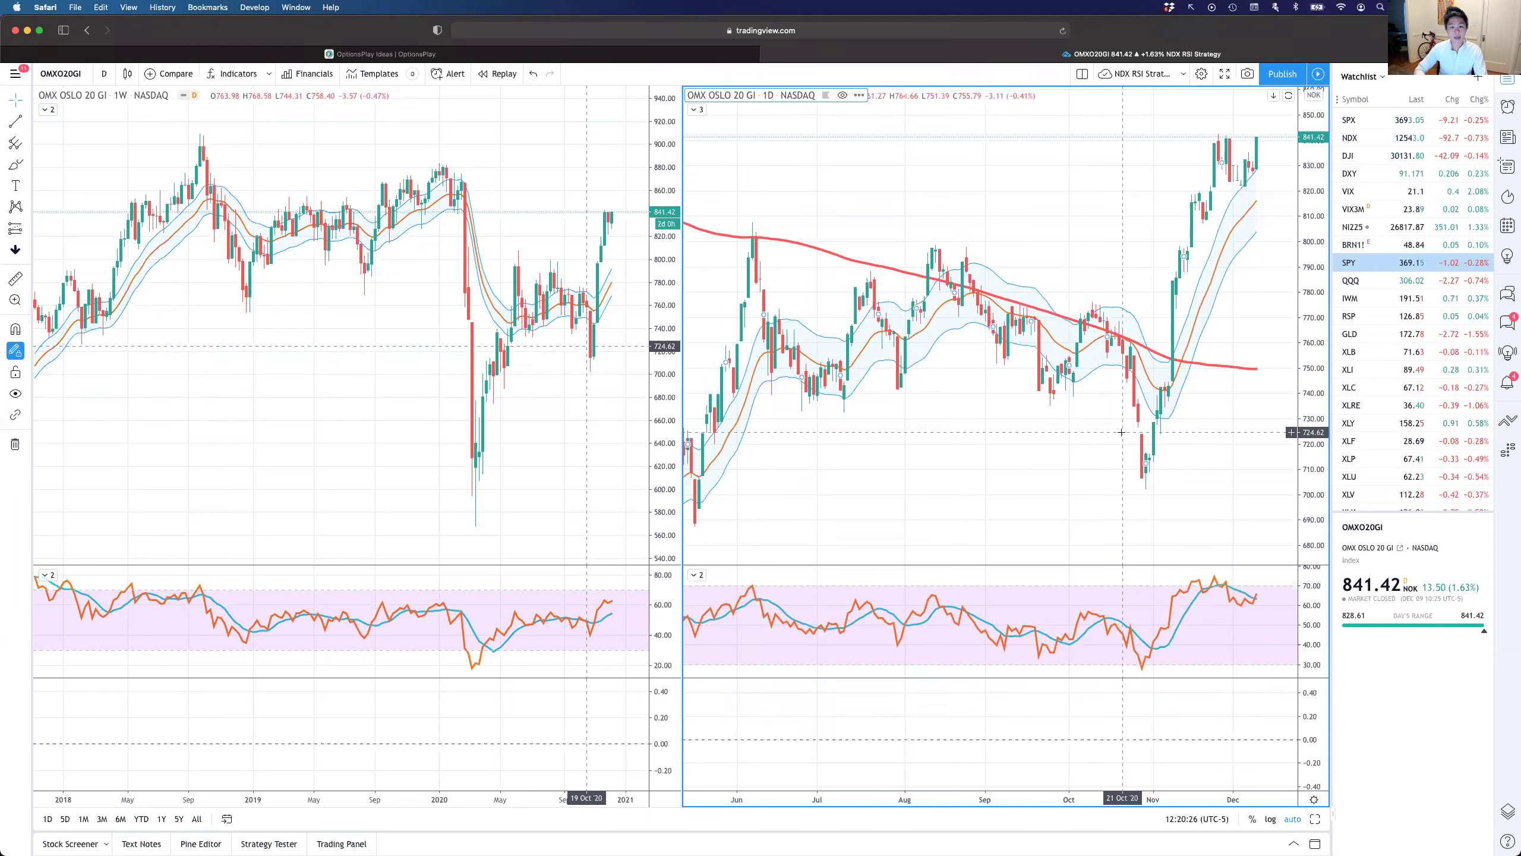
{"action": "type", "text": "OMXS30"}
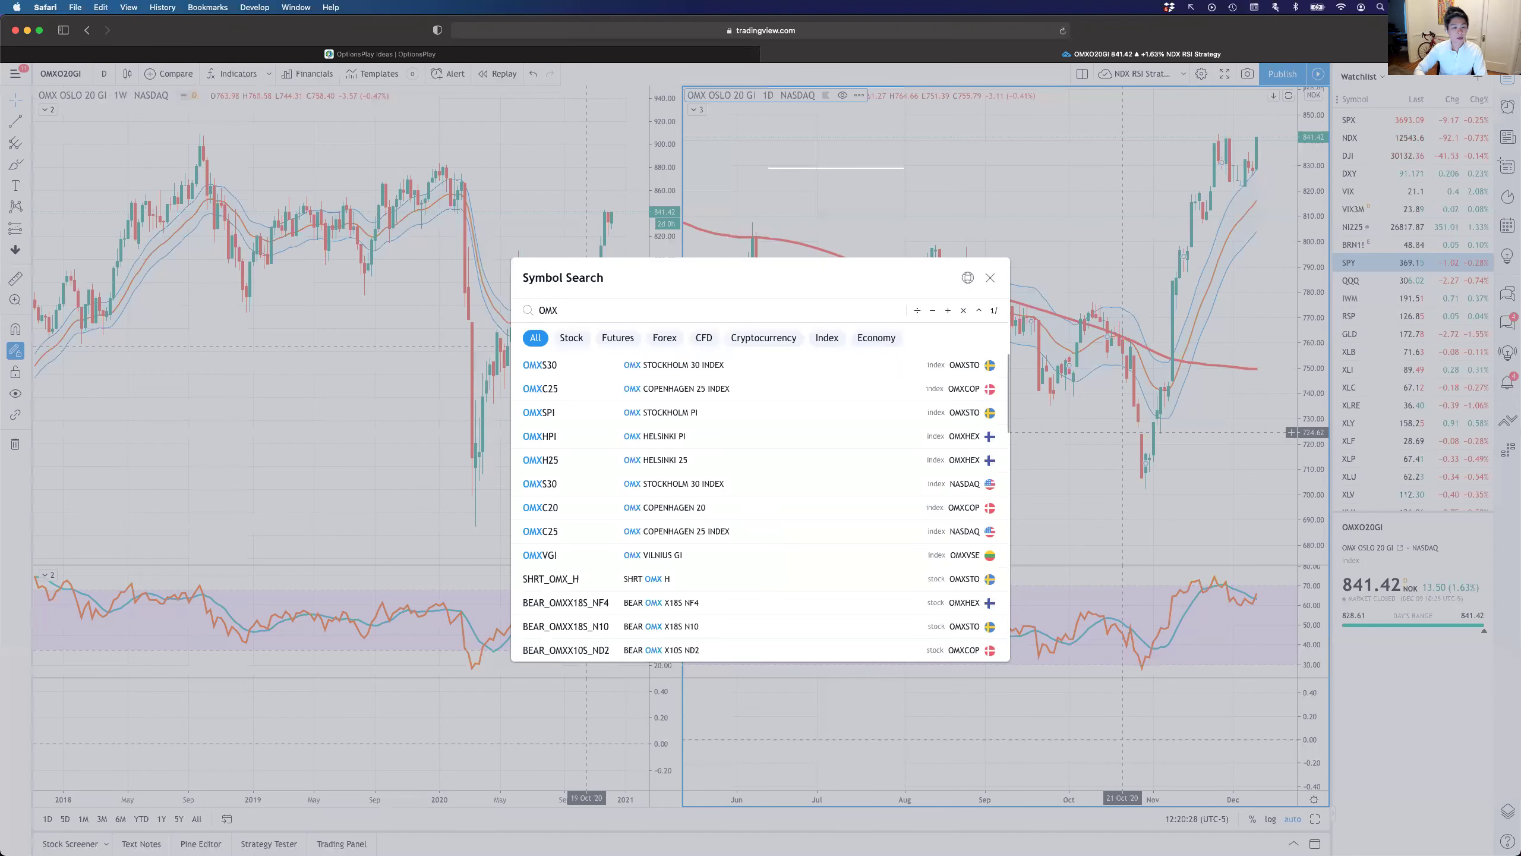
{"action": "key", "text": "Return"}
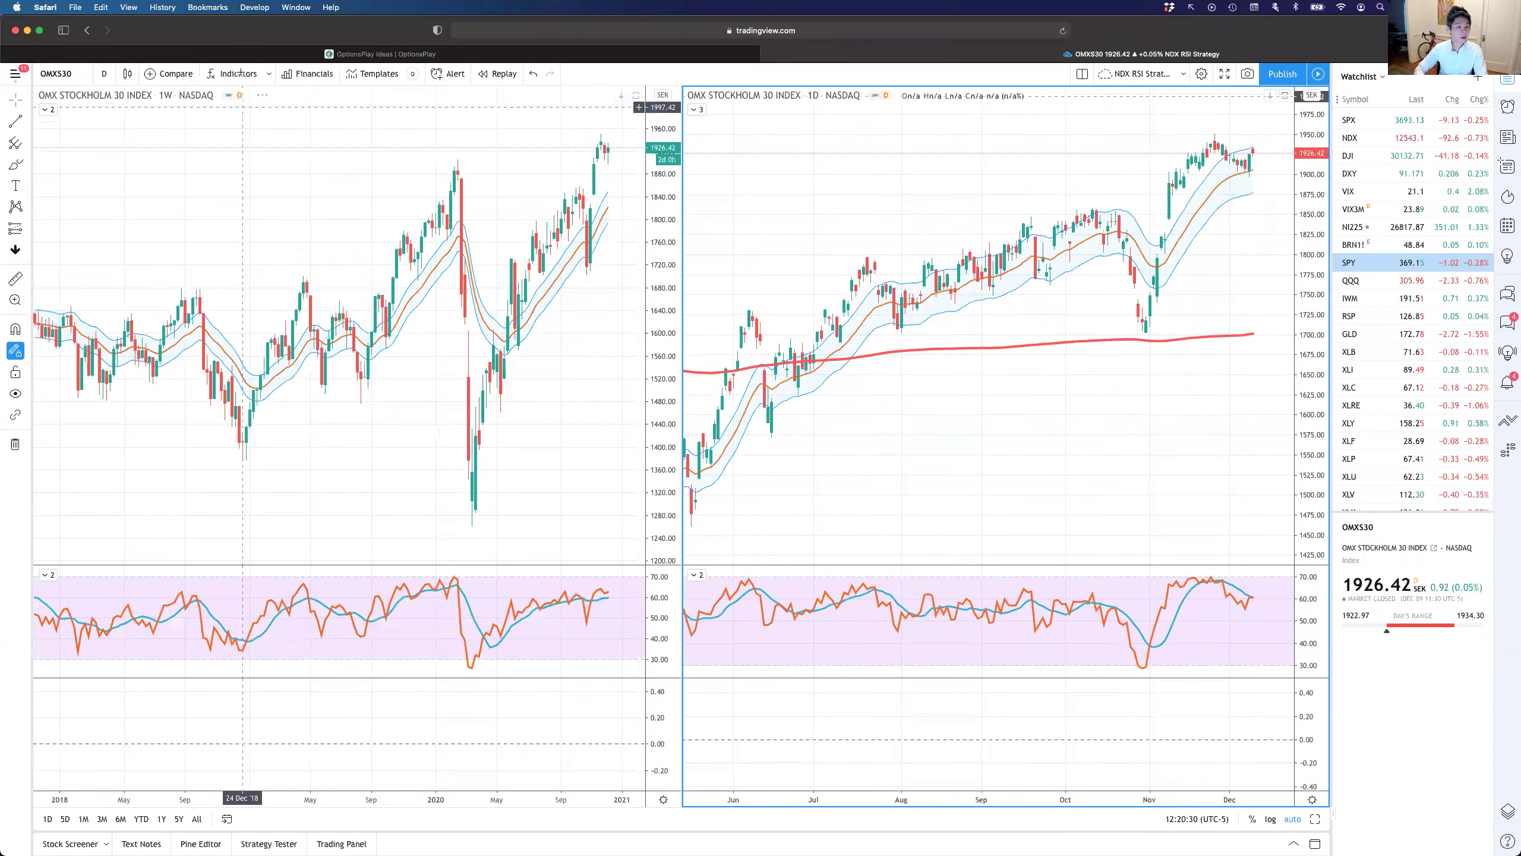
Add the personal script Compare Copy as an indicator to the OMX Stockholm 30 daily chart
{"action": "key", "text": "slash"}
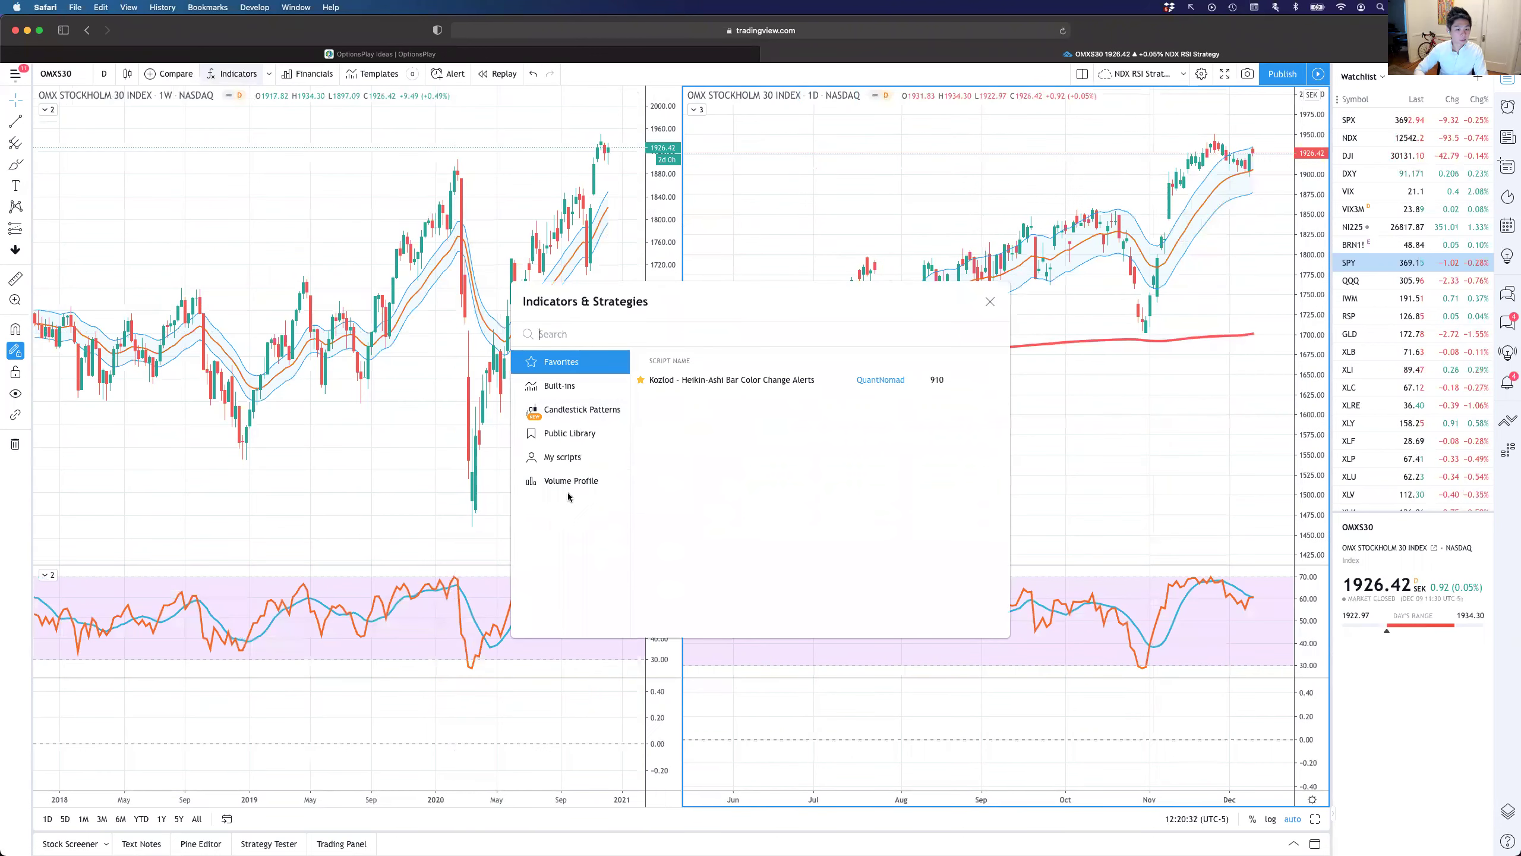
{"action": "left_click", "coordinate": [563, 458]}
{"action": "left_click", "coordinate": [678, 383]}
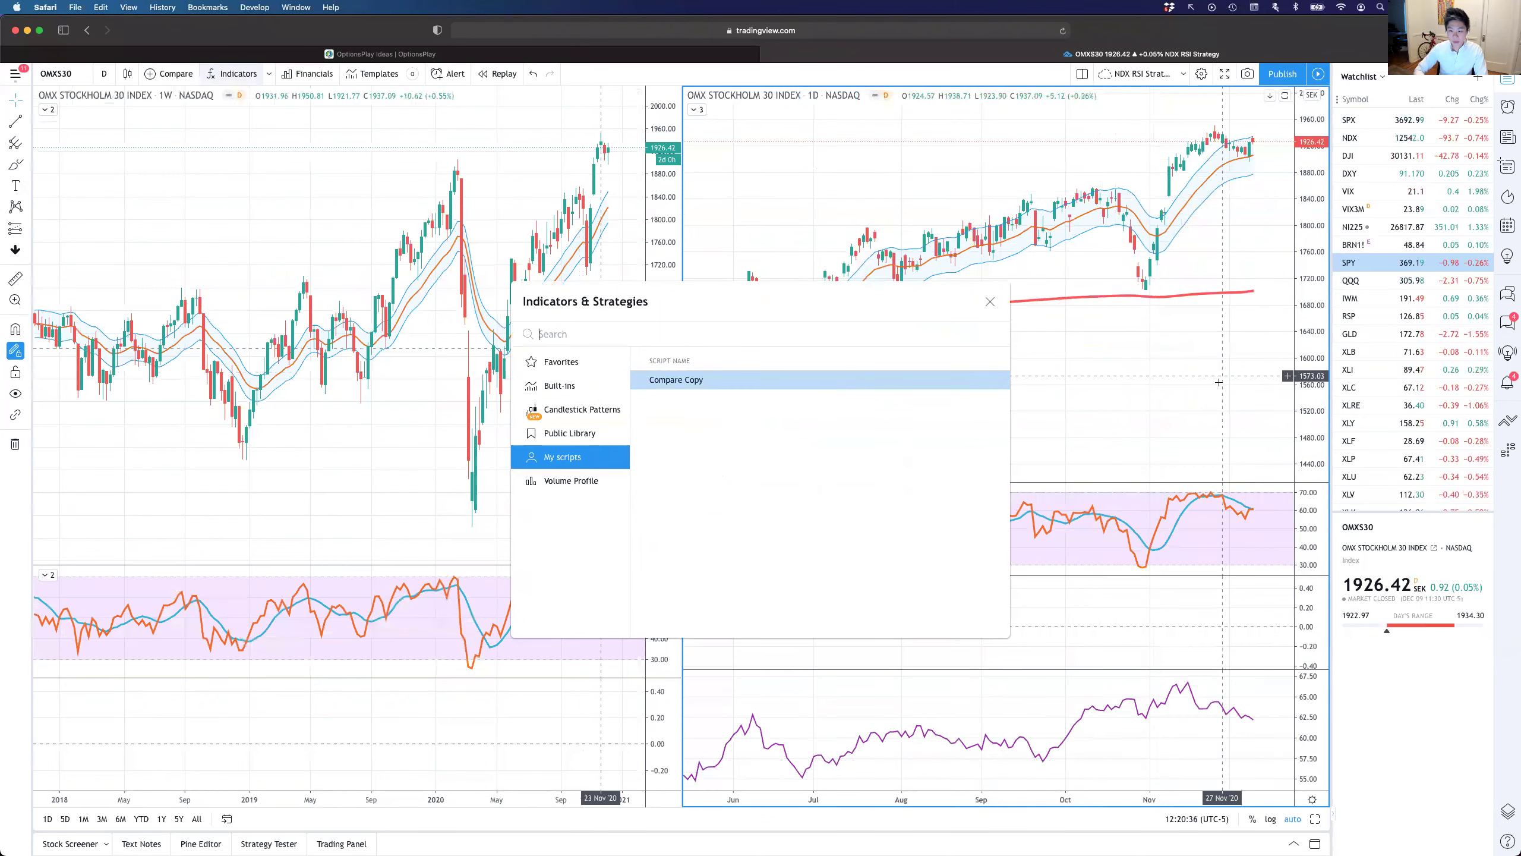
Open the style settings of the Compare indicator on the OMXS30 daily chart, check its defaults options, and close them unchanged
{"action": "left_click", "coordinate": [990, 301]}
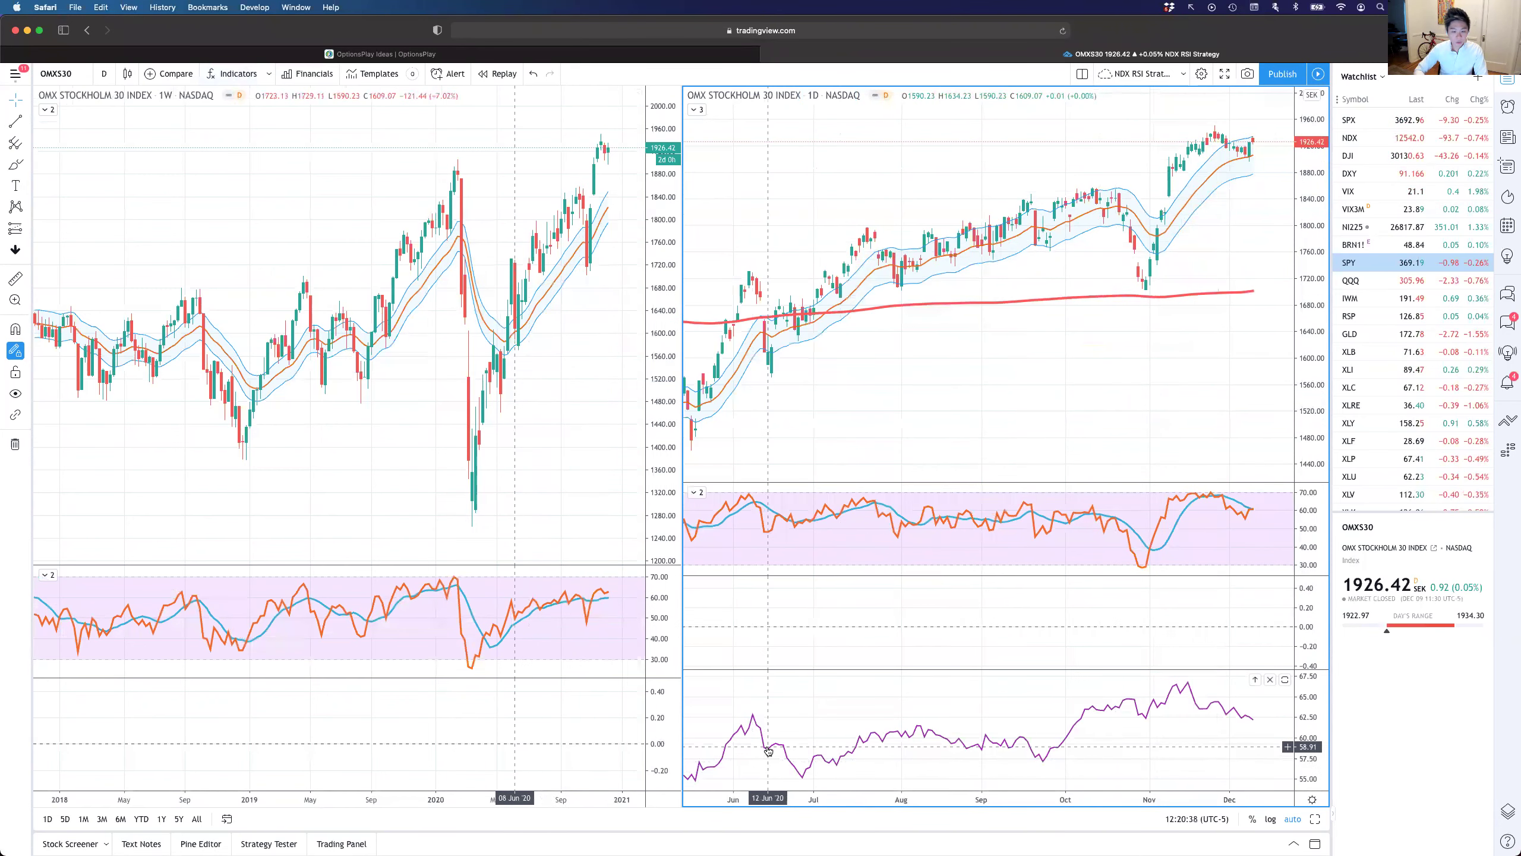
{"action": "left_click", "coordinate": [757, 726]}
{"action": "double_click", "coordinate": [758, 727]}
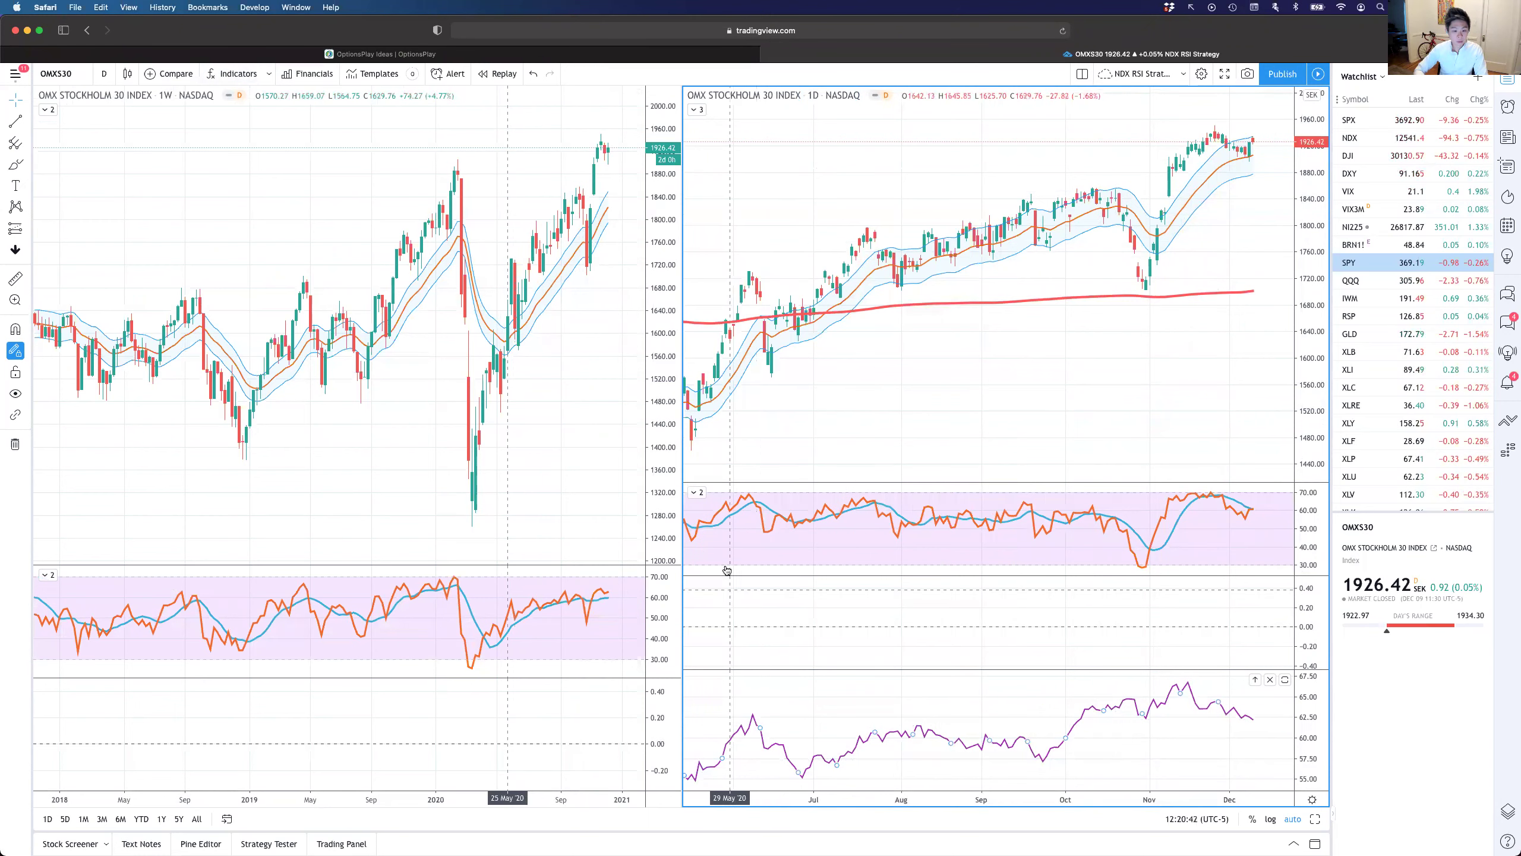
{"action": "double_click", "coordinate": [758, 727]}
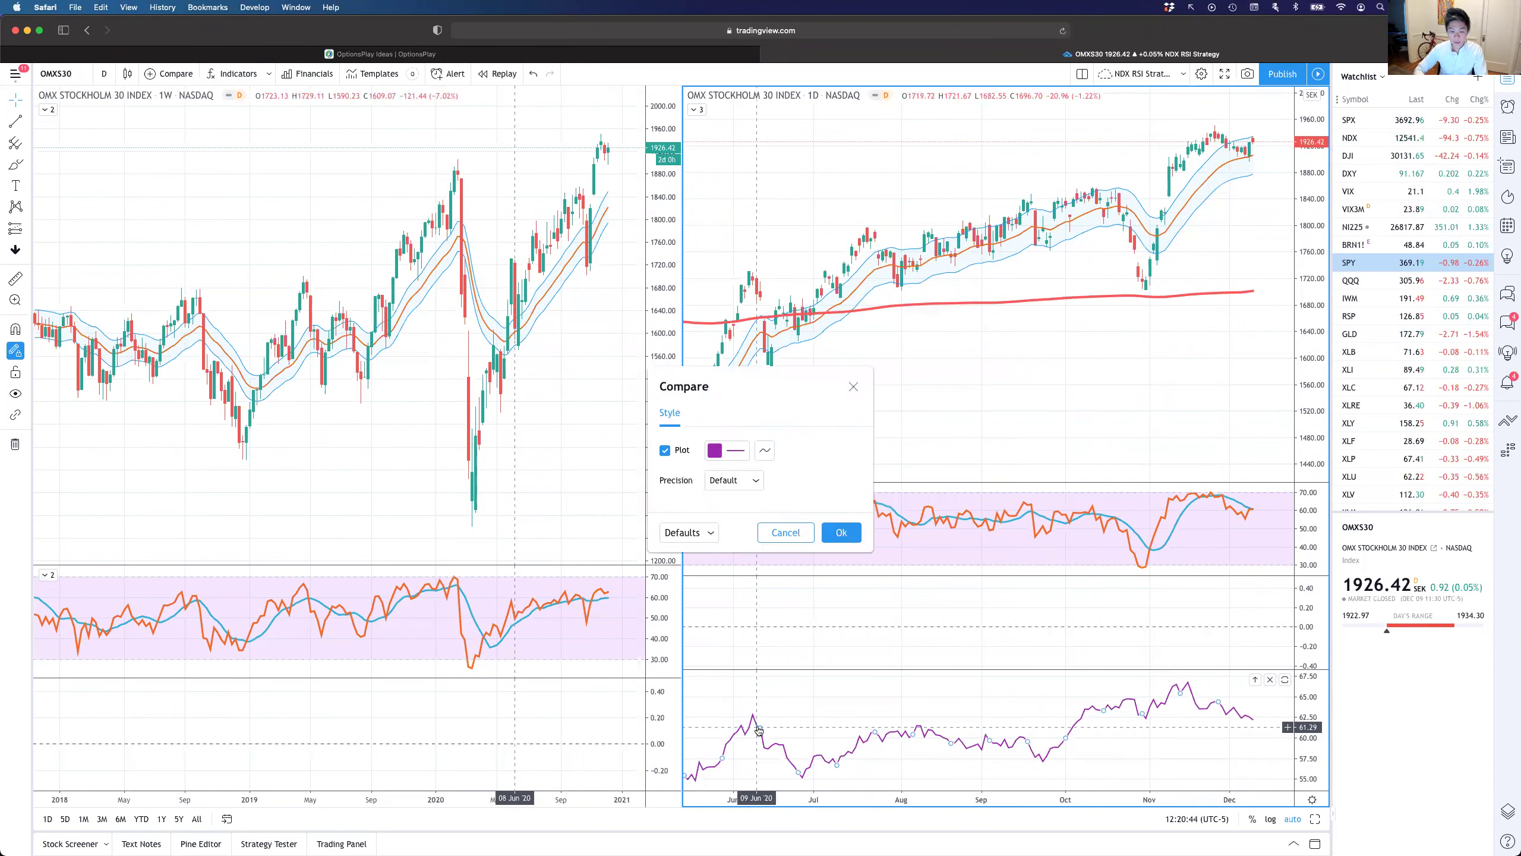
{"action": "left_click", "coordinate": [710, 532]}
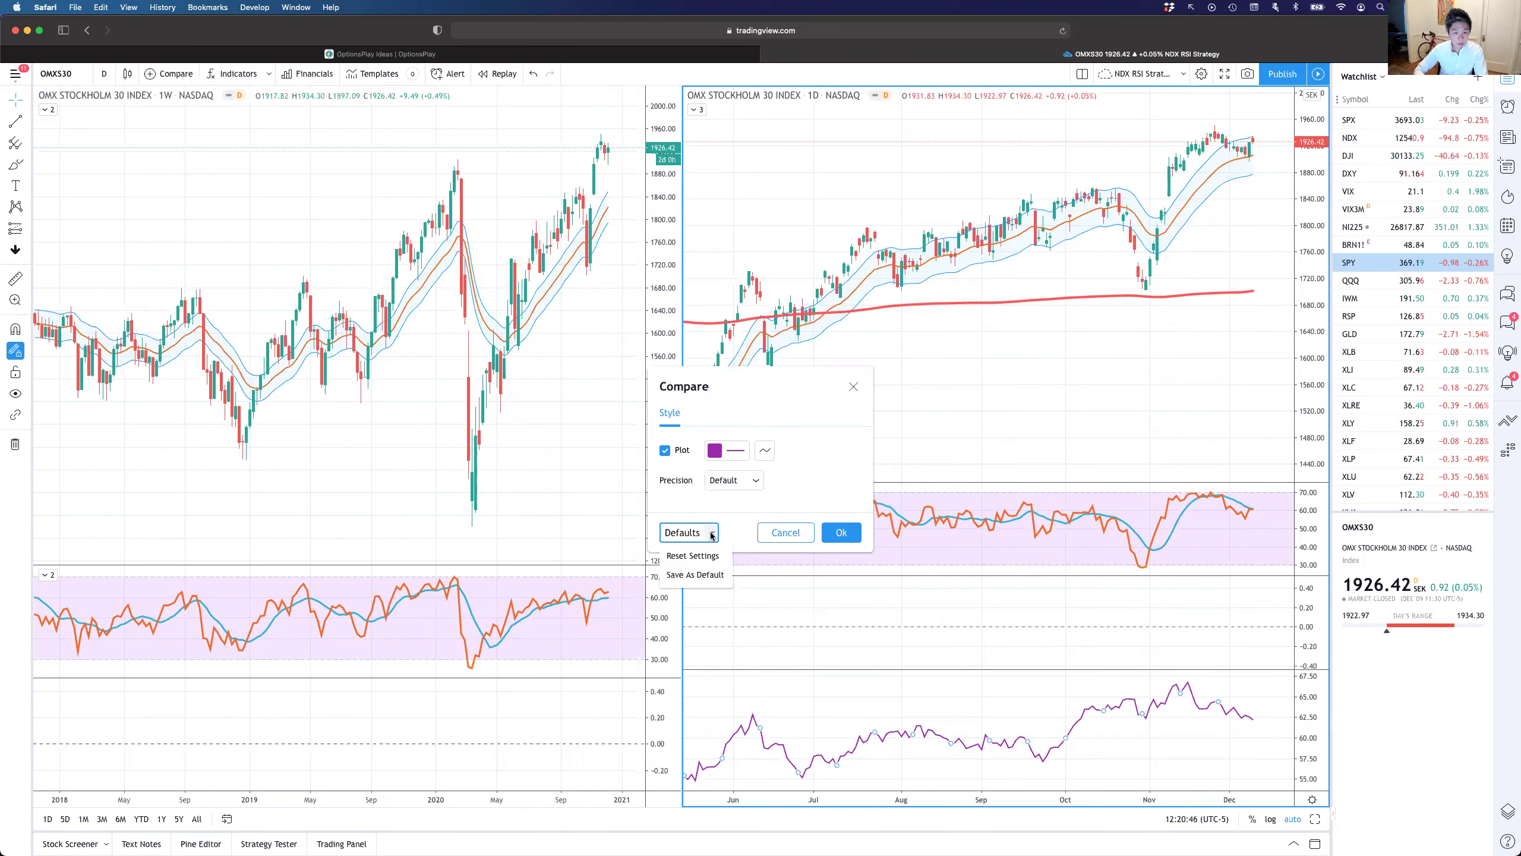
{"action": "left_click", "coordinate": [721, 431]}
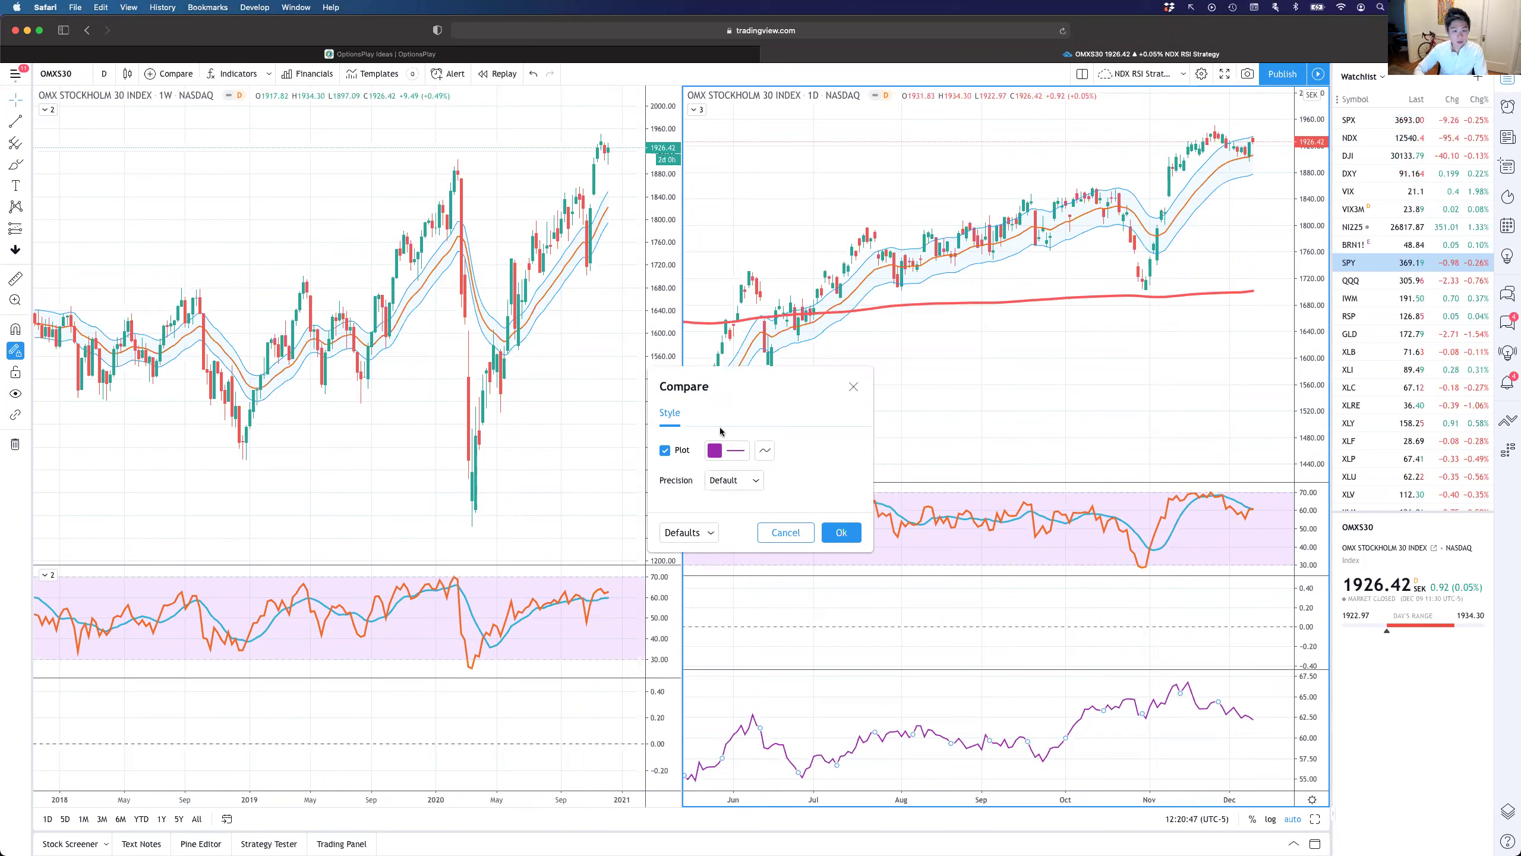
{"action": "left_click", "coordinate": [854, 386]}
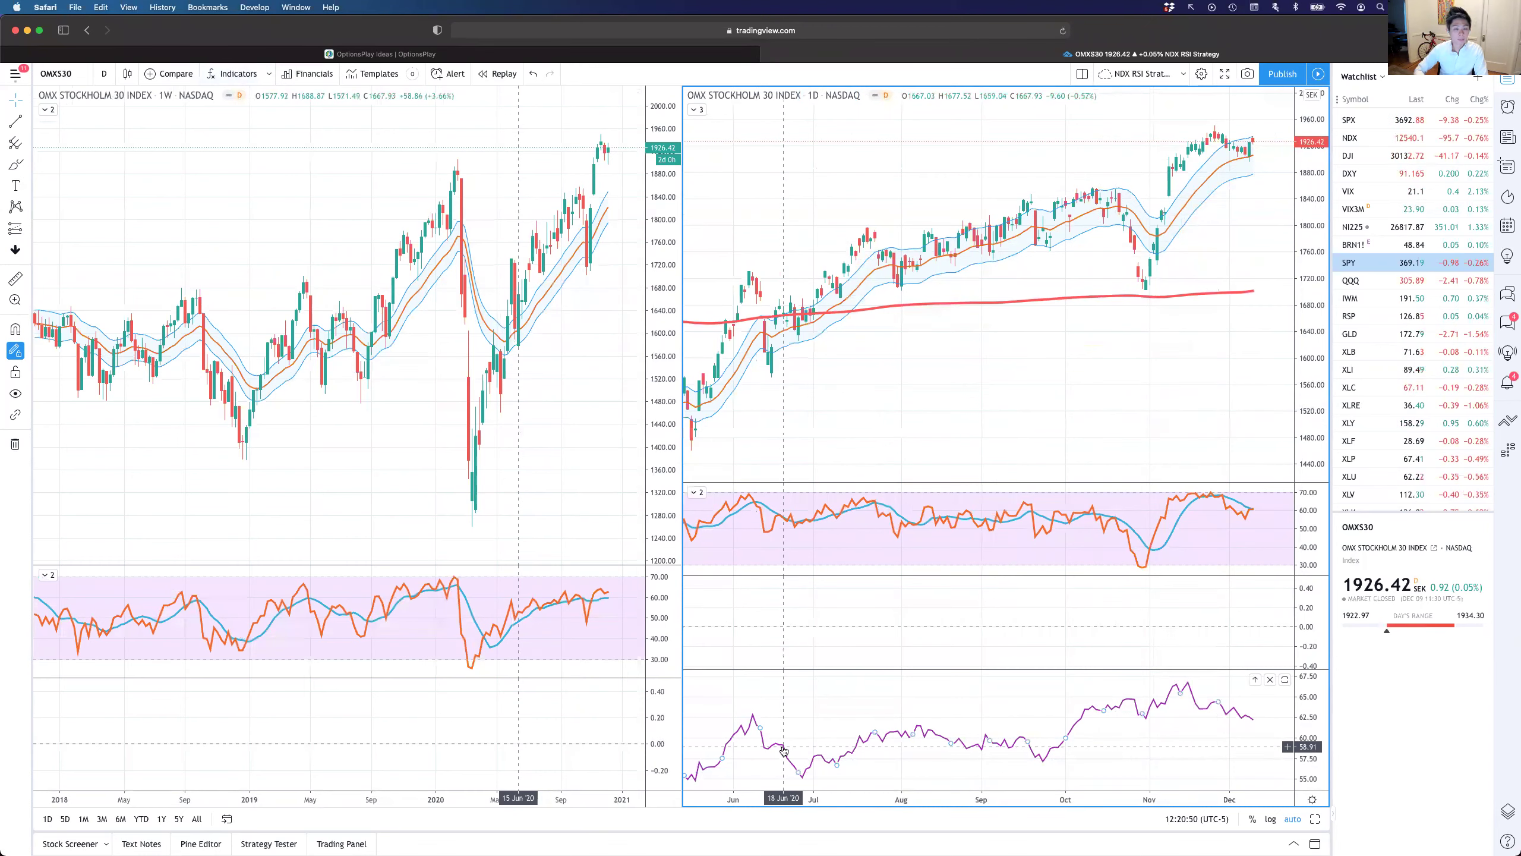
Remove the Compare indicator from the OMX Stockholm 30 daily chart and show its price history back to early 2020
{"action": "left_click", "coordinate": [1271, 681]}
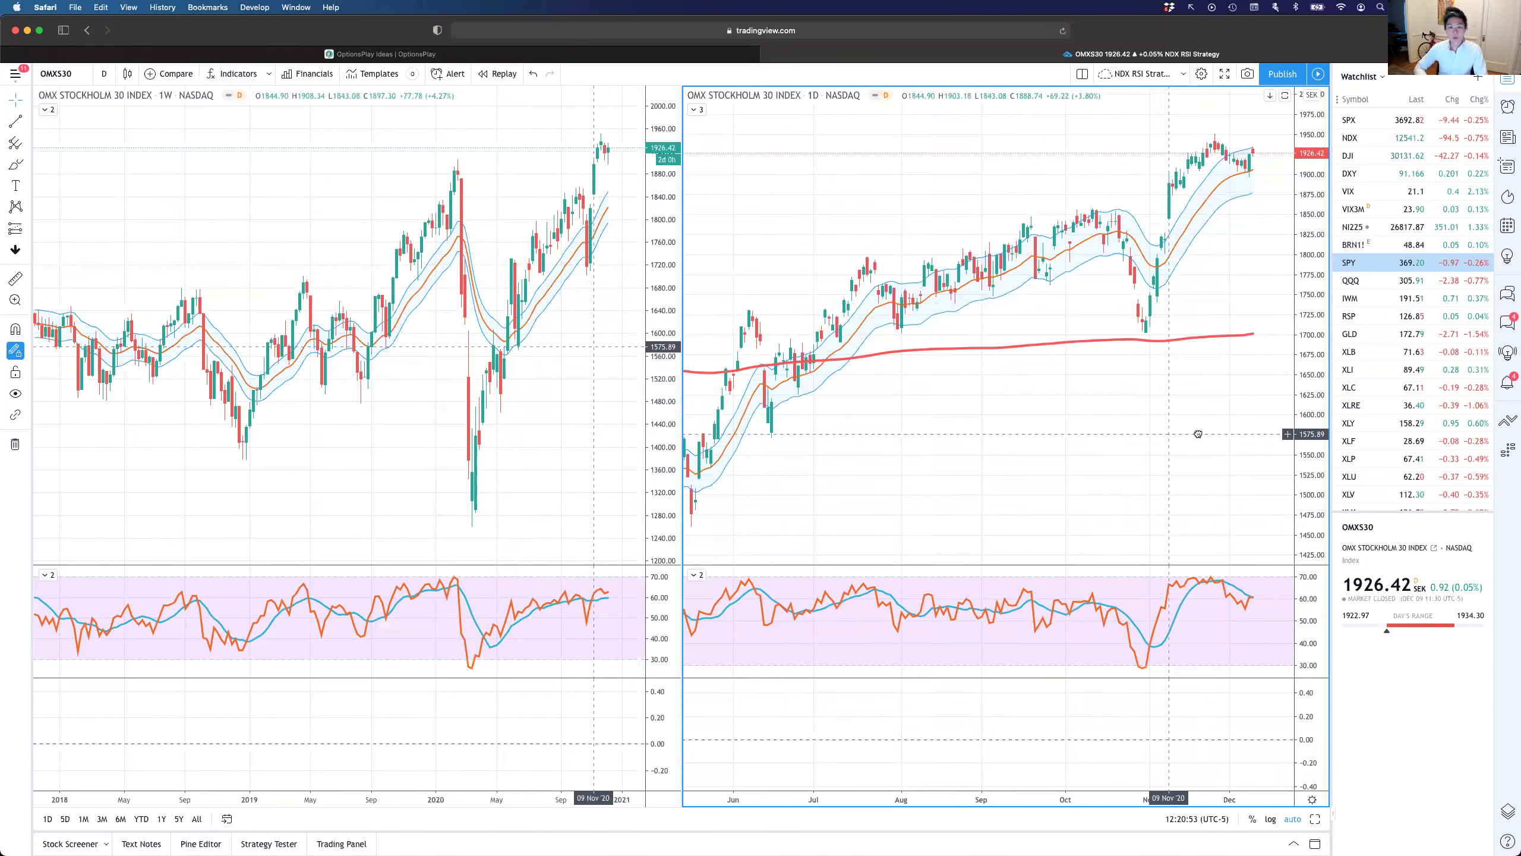
{"action": "left_click_drag", "start_coordinate": [1198, 434], "coordinate": [1186, 435]}
{"action": "scroll", "coordinate": [1155, 440], "scroll_direction": "down", "scroll_amount": 5}
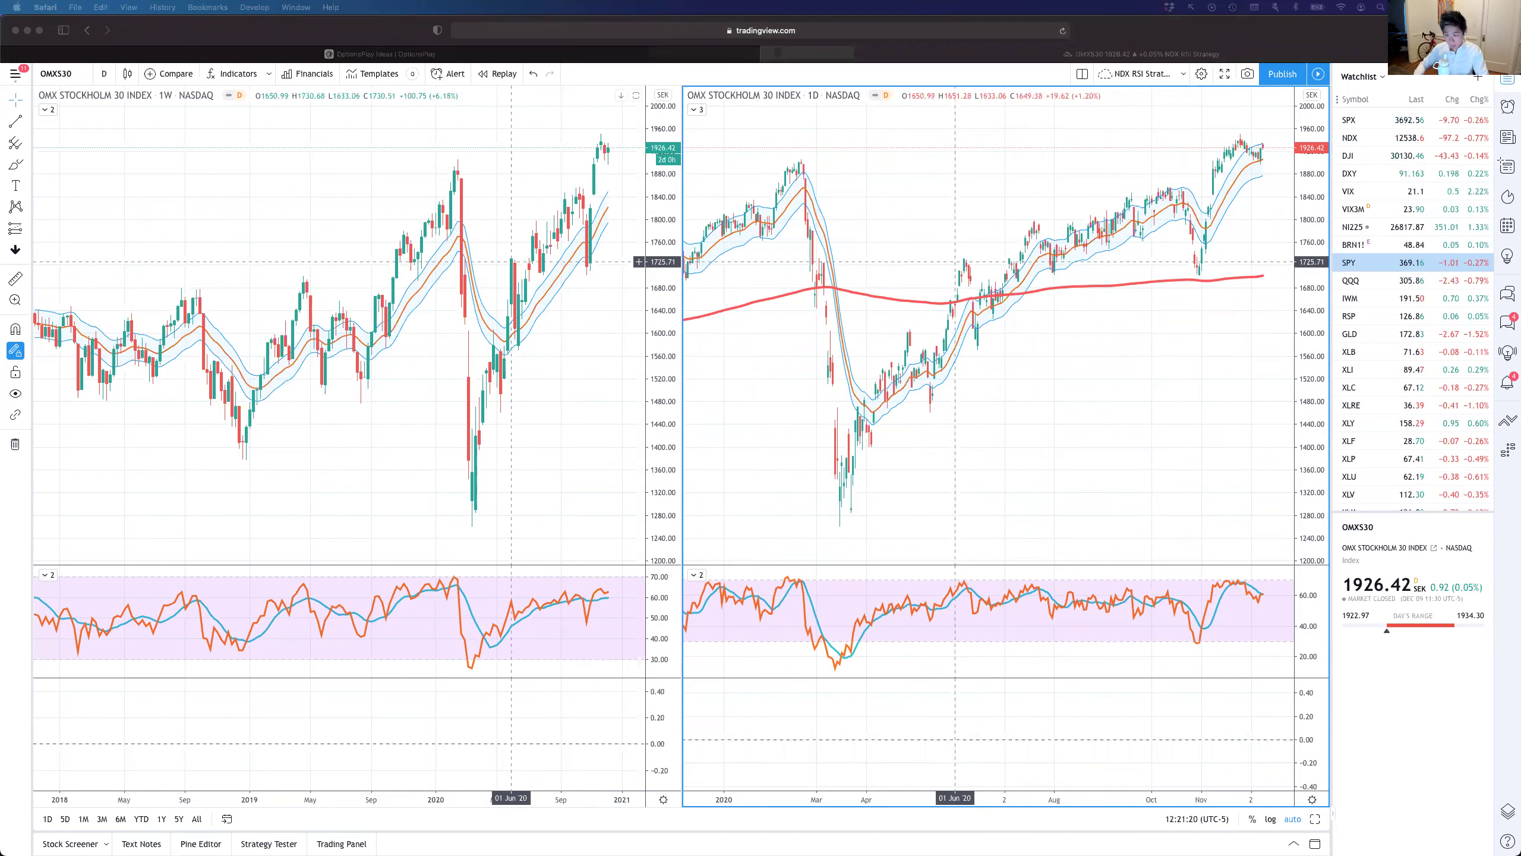
Draw an arrow along the July to October rise and one down the following drop to the red average, then clear both
{"action": "left_click", "coordinate": [494, 306]}
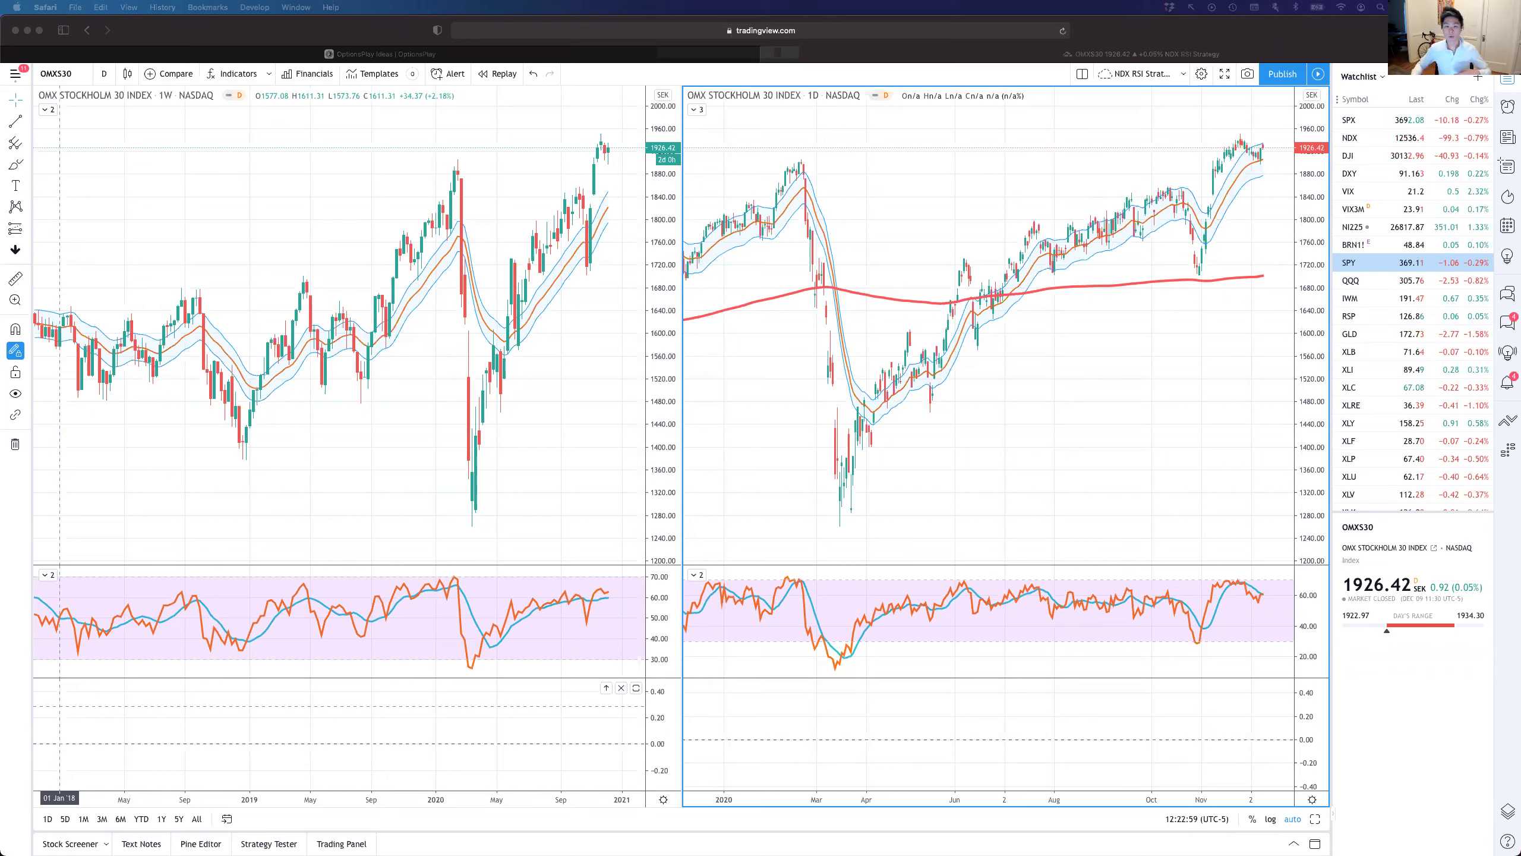
{"action": "mouse_move", "coordinate": [1009, 273]}
{"action": "left_mouse_down"}
{"action": "mouse_move", "coordinate": [1172, 198]}
{"action": "mouse_move", "coordinate": [1160, 219]}
{"action": "mouse_move", "coordinate": [1200, 279]}
{"action": "left_mouse_up"}
{"action": "left_click_drag", "start_coordinate": [1184, 262], "coordinate": [1201, 282]}
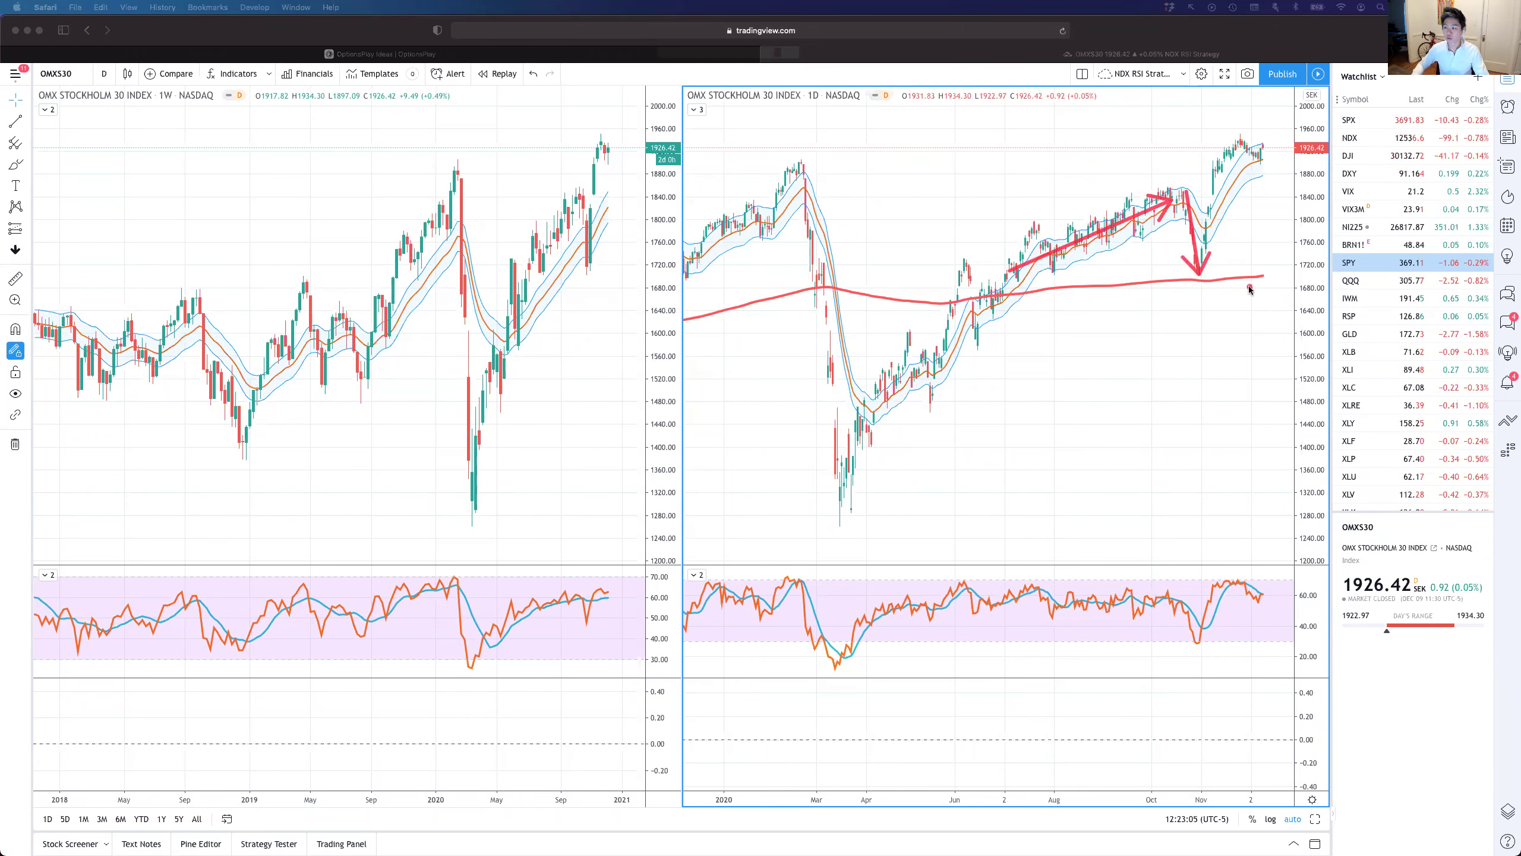
{"action": "key", "text": "Escape"}
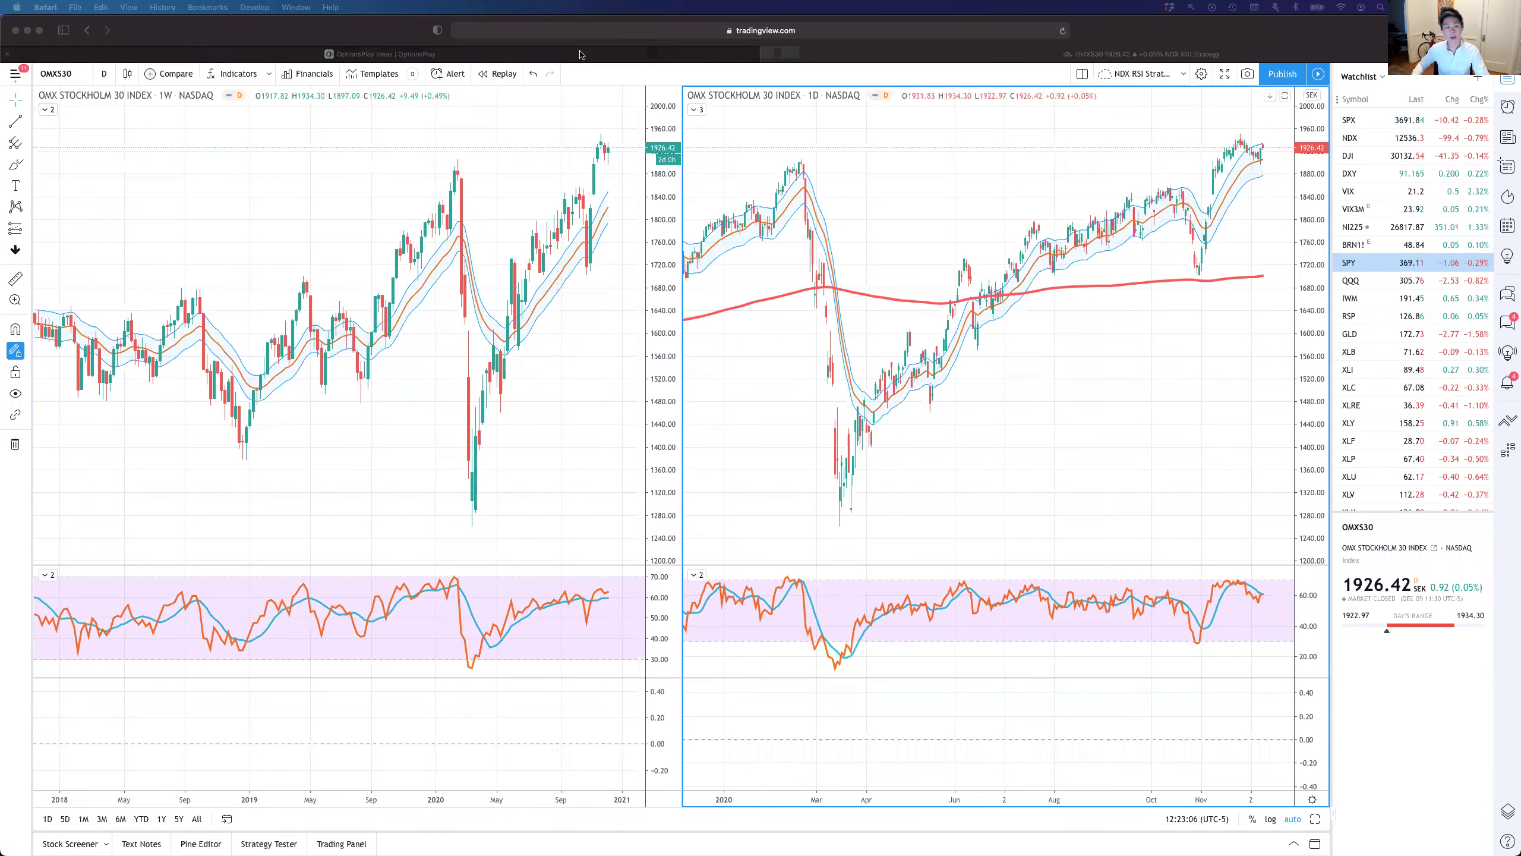
Switch to OptionsPlay, load ELUX B from the Swedish Derivatives watchlist, and mark its September to November rise with an arrow
{"action": "left_click", "coordinate": [579, 54]}
{"action": "left_click", "coordinate": [518, 166]}
{"action": "left_click", "coordinate": [517, 166]}
{"action": "scroll", "coordinate": [216, 393], "scroll_direction": "down", "scroll_amount": 10}
{"action": "left_click", "coordinate": [215, 367]}
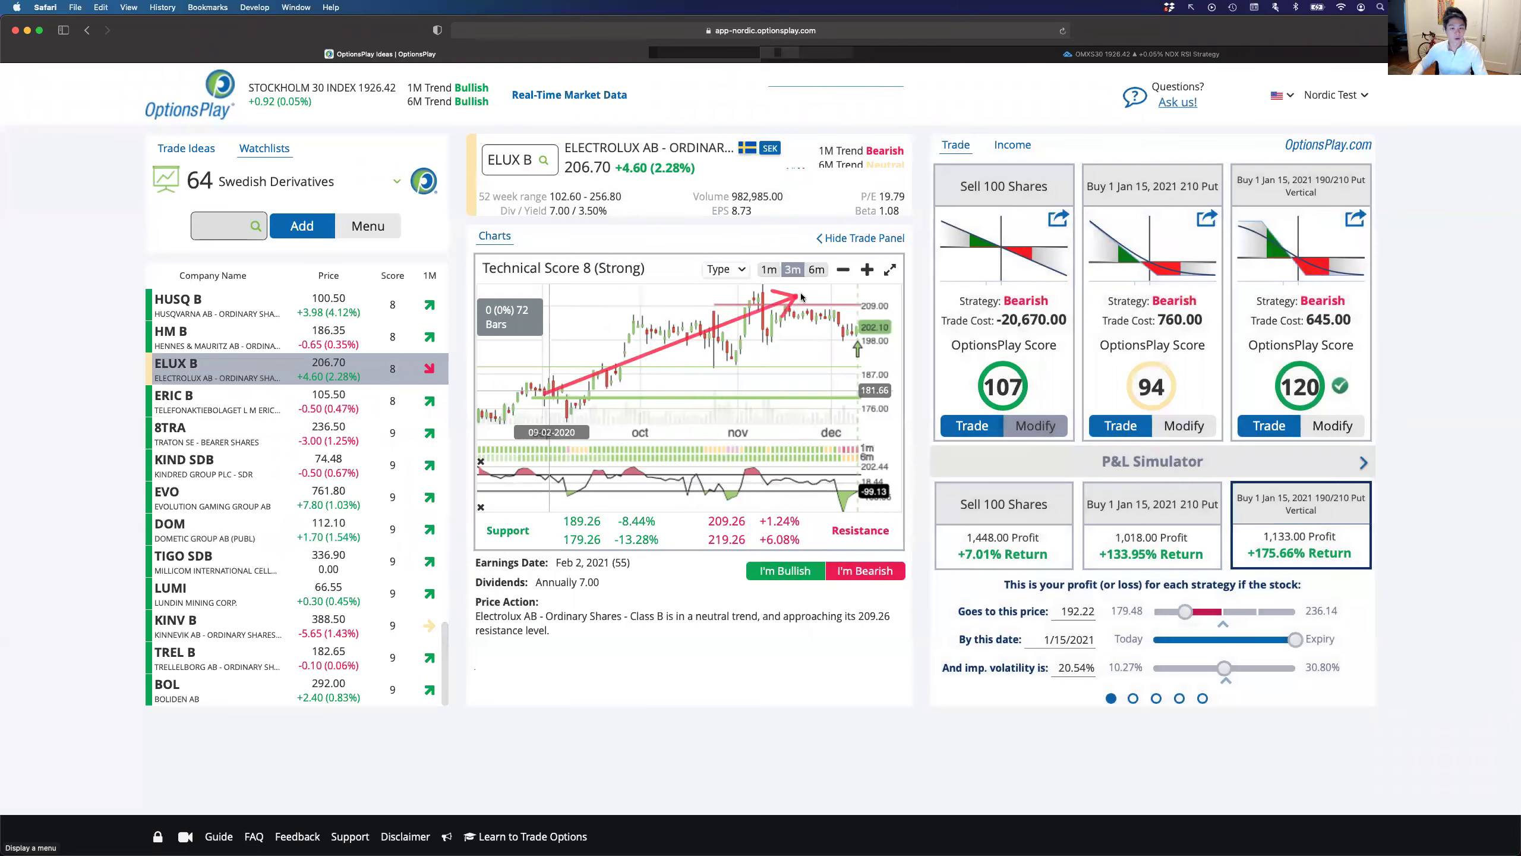
{"action": "mouse_move", "coordinate": [794, 309]}
{"action": "left_mouse_down"}
{"action": "mouse_move", "coordinate": [881, 358]}
{"action": "mouse_move", "coordinate": [823, 359]}
{"action": "left_mouse_up"}
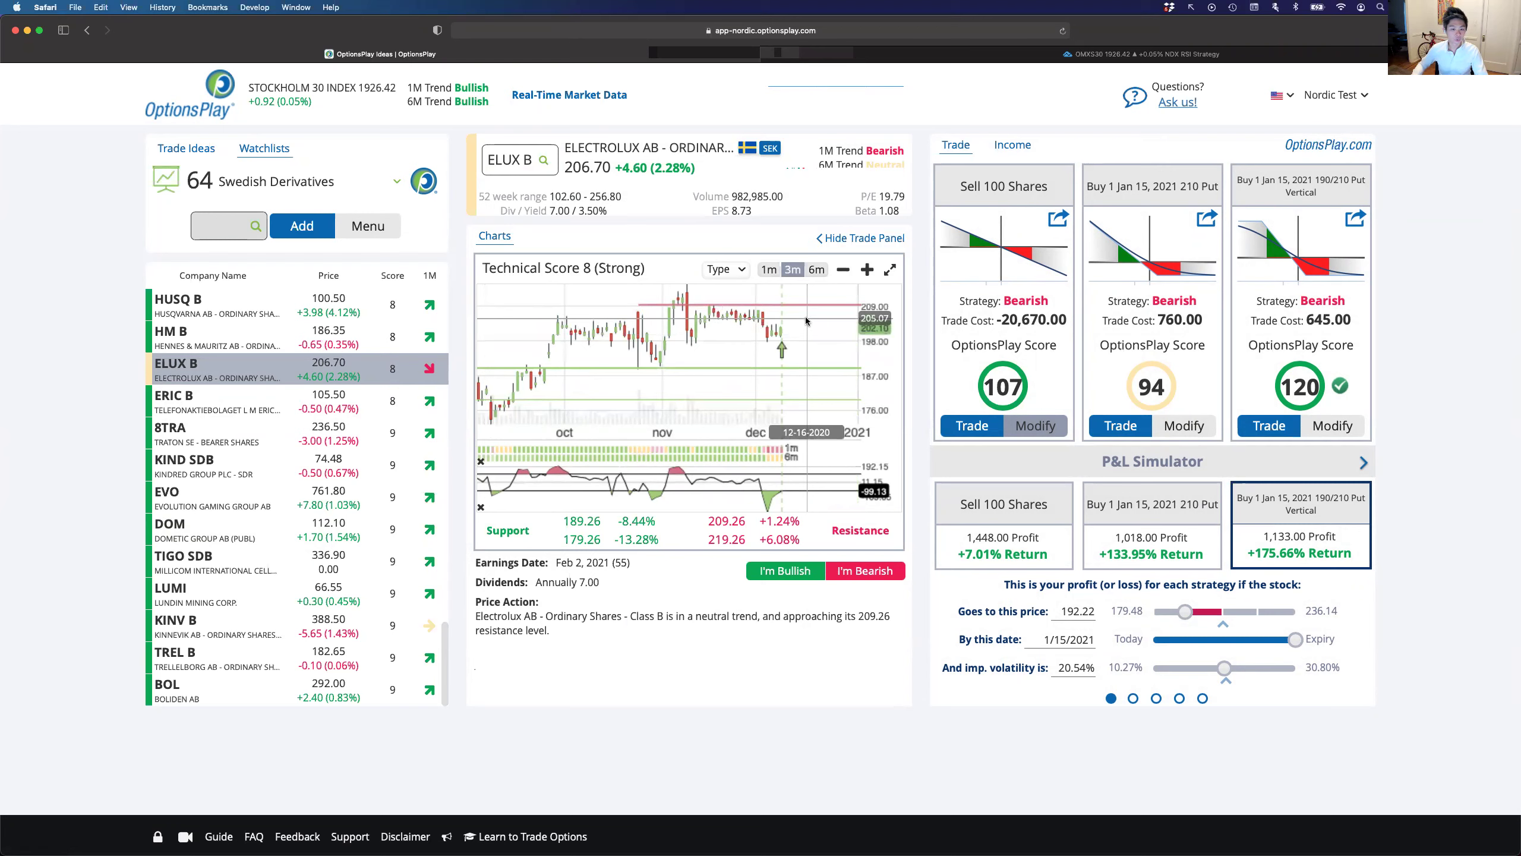
Load INTRUM from the watchlist, show its history back to April, and draw arrows along its rise, sideways range and expected decline
{"action": "scroll", "coordinate": [320, 461], "scroll_direction": "up", "scroll_amount": 1}
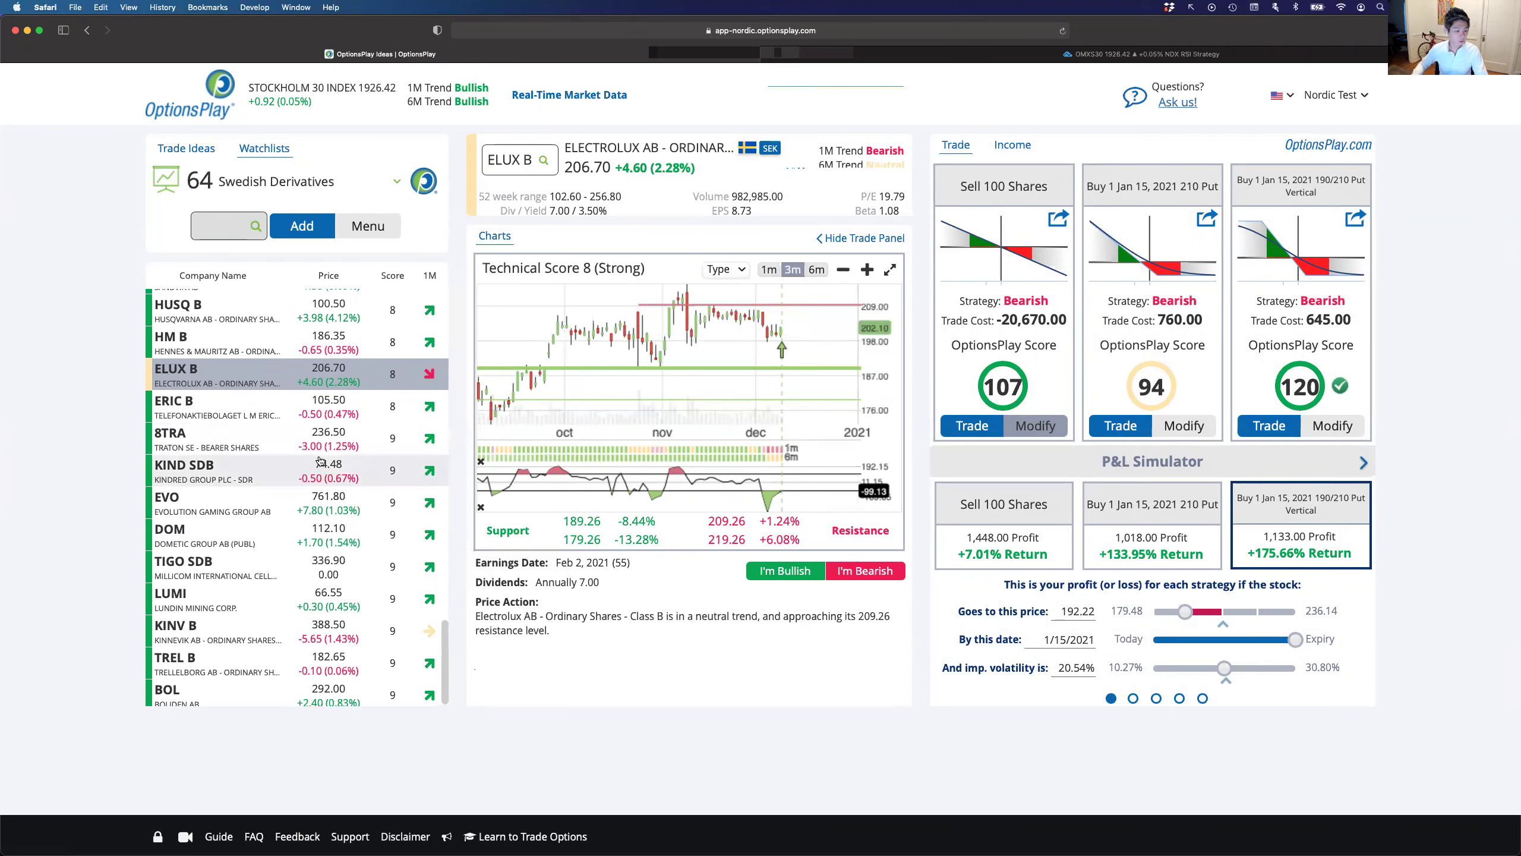
{"action": "scroll", "coordinate": [320, 462], "scroll_direction": "up", "scroll_amount": 10}
{"action": "scroll", "coordinate": [302, 588], "scroll_direction": "up", "scroll_amount": 5}
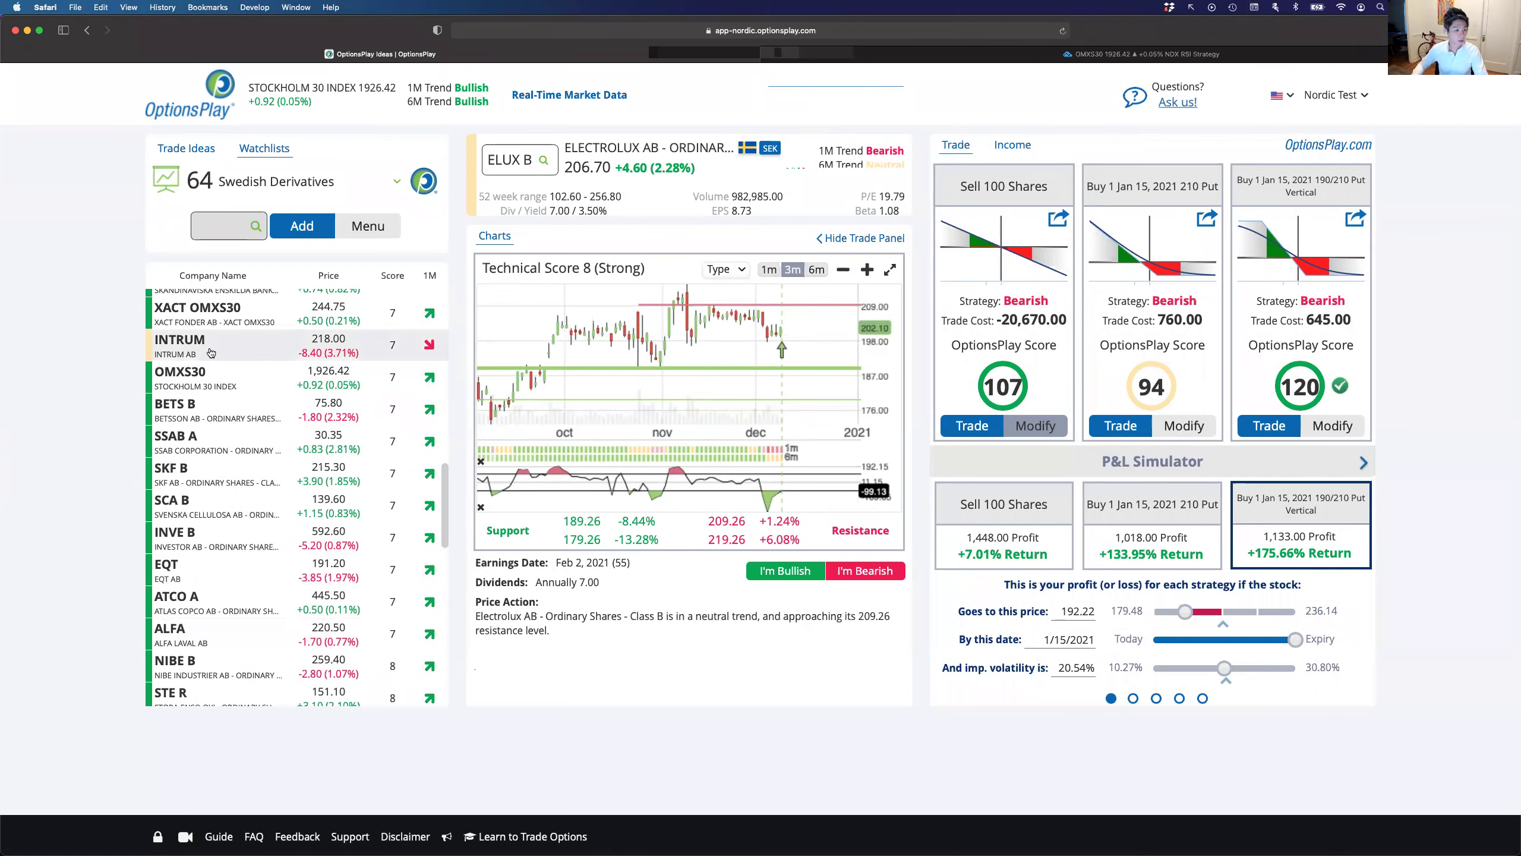
{"action": "left_click", "coordinate": [211, 353]}
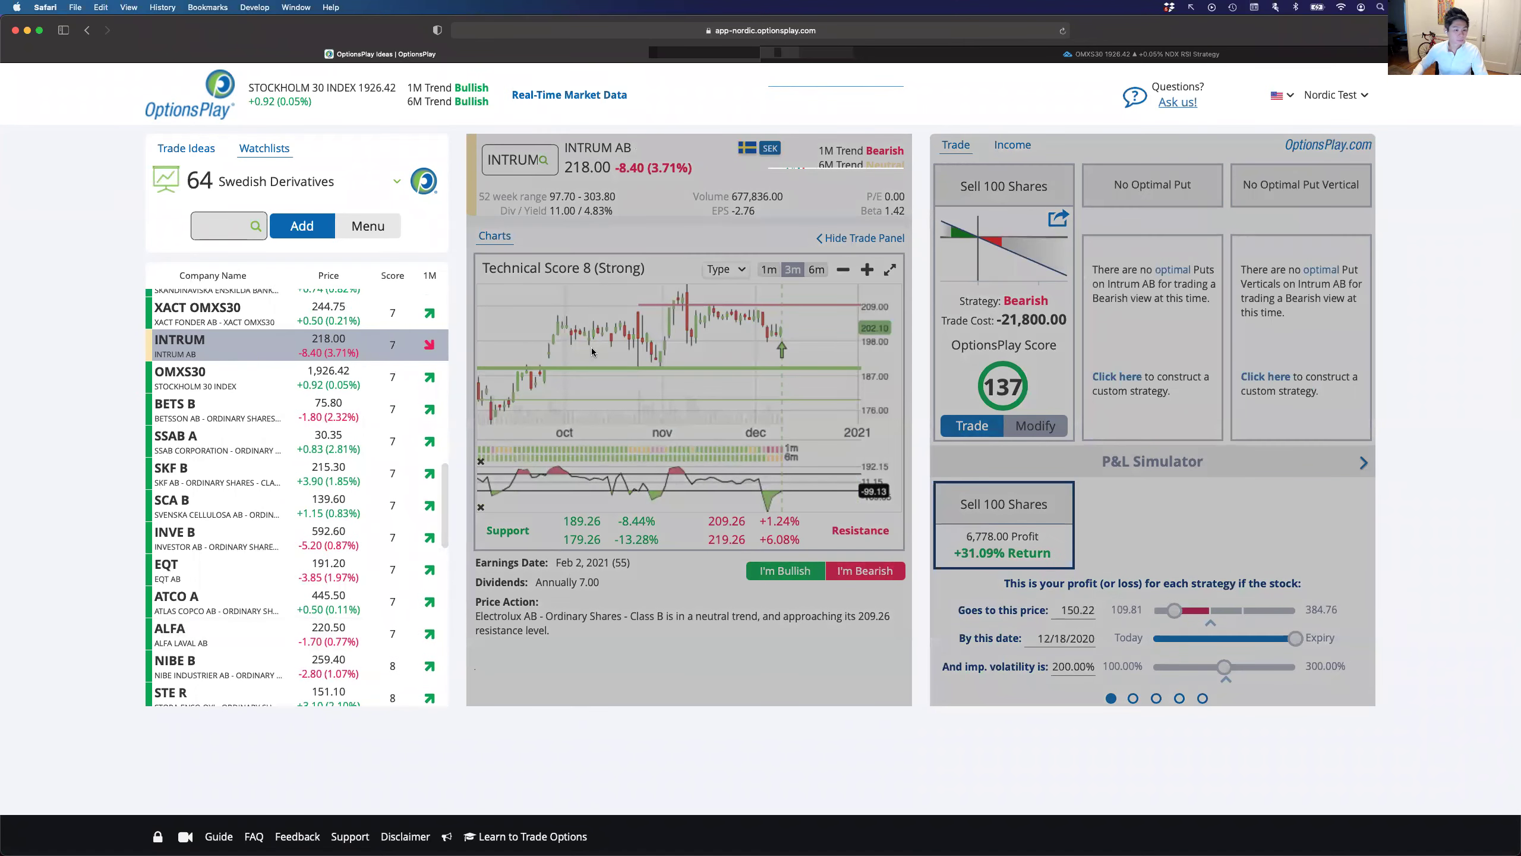
{"action": "left_click", "coordinate": [843, 269]}
{"action": "left_click_drag", "start_coordinate": [797, 412], "coordinate": [673, 421]}
{"action": "mouse_move", "coordinate": [513, 455]}
{"action": "left_mouse_down"}
{"action": "mouse_move", "coordinate": [674, 314]}
{"action": "mouse_move", "coordinate": [781, 317]}
{"action": "mouse_move", "coordinate": [812, 350]}
{"action": "left_mouse_up"}
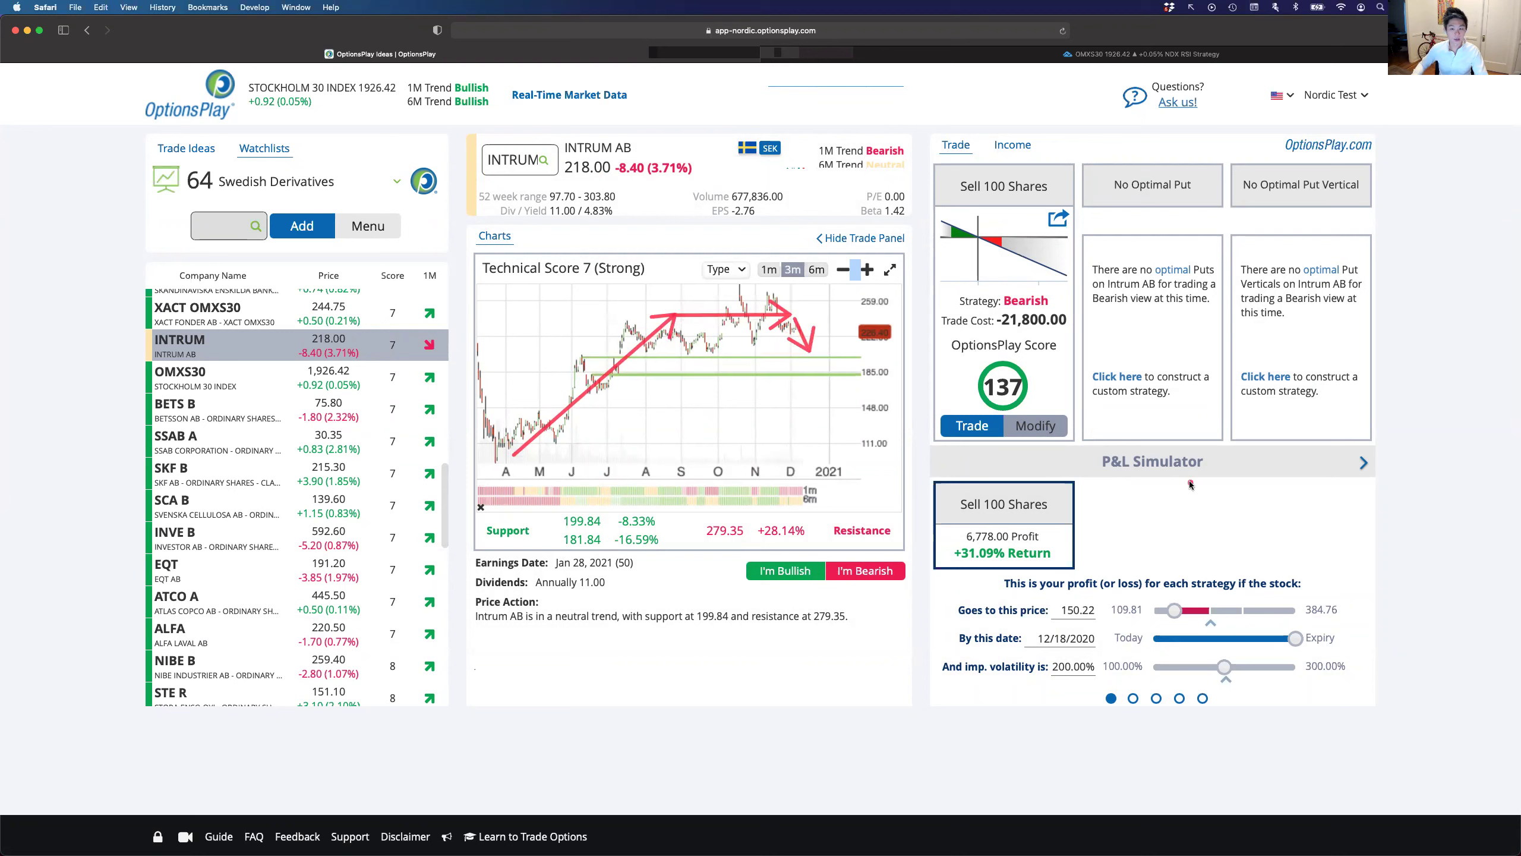
Construct a custom long put strategy for Intrum and set its expiry to Jan 15, 2021
{"action": "left_click", "coordinate": [1129, 377]}
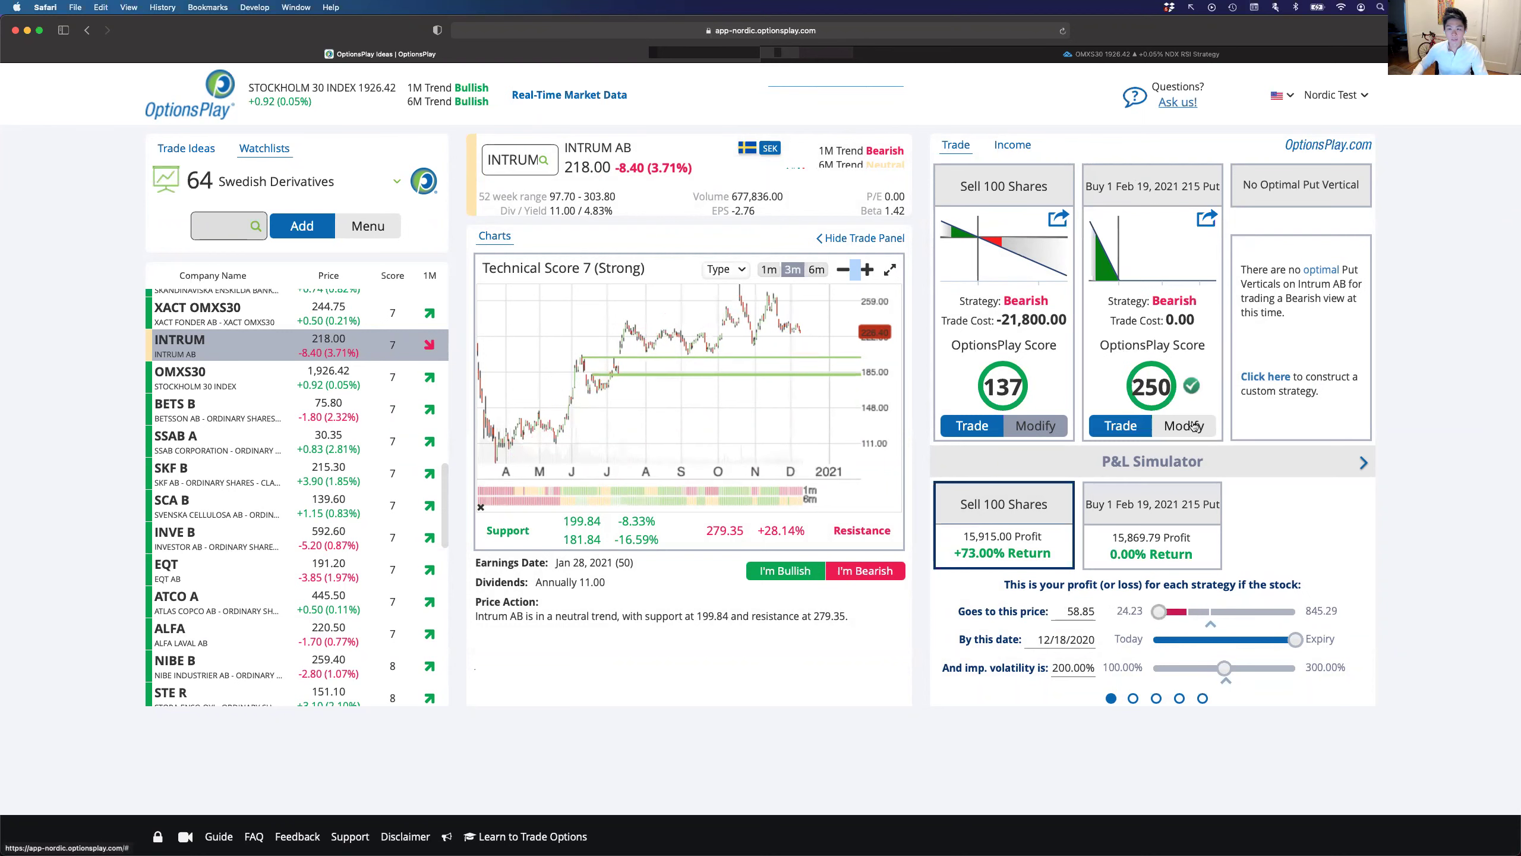
{"action": "left_click", "coordinate": [1194, 426]}
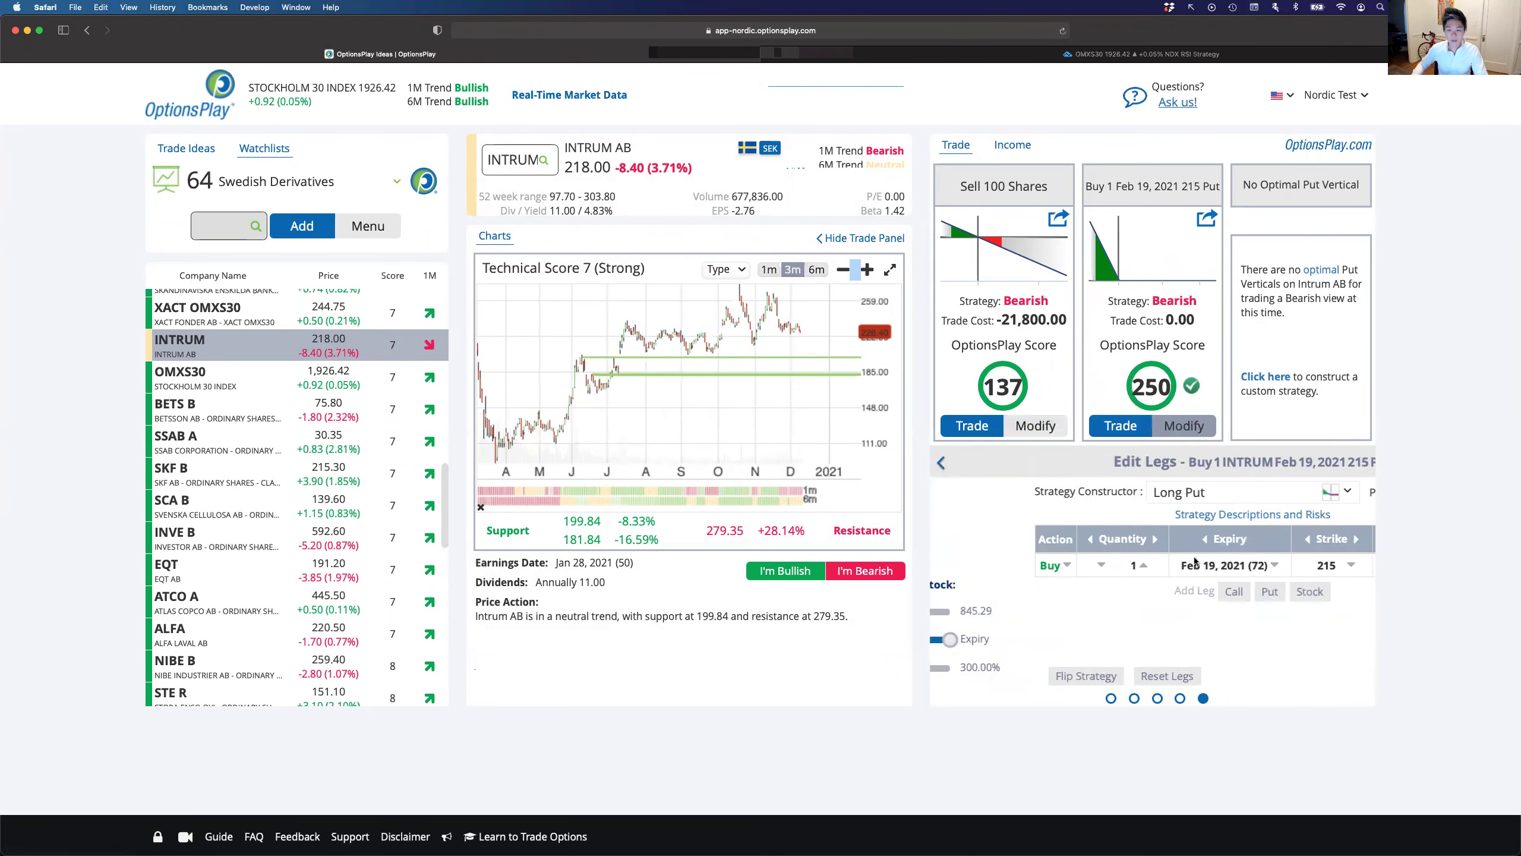
{"action": "left_click", "coordinate": [1105, 539]}
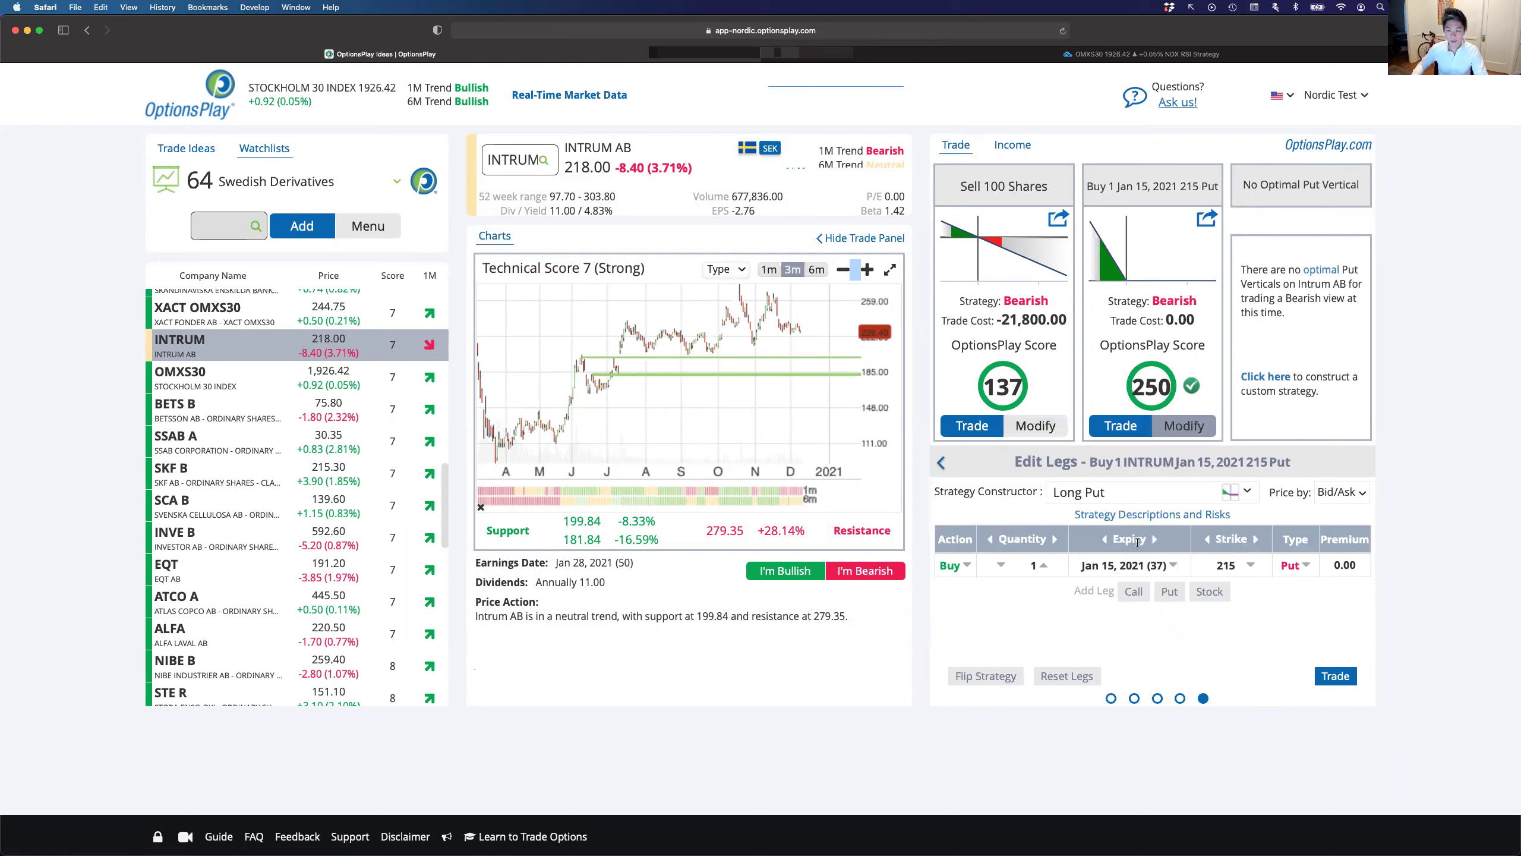
{"action": "left_click", "coordinate": [1250, 564]}
{"action": "left_click", "coordinate": [1410, 575]}
Load TELIA, draw arrows for the November rebound, the December drop and a further fall toward 33, then clear them
{"action": "scroll", "coordinate": [204, 396], "scroll_direction": "up", "scroll_amount": 5}
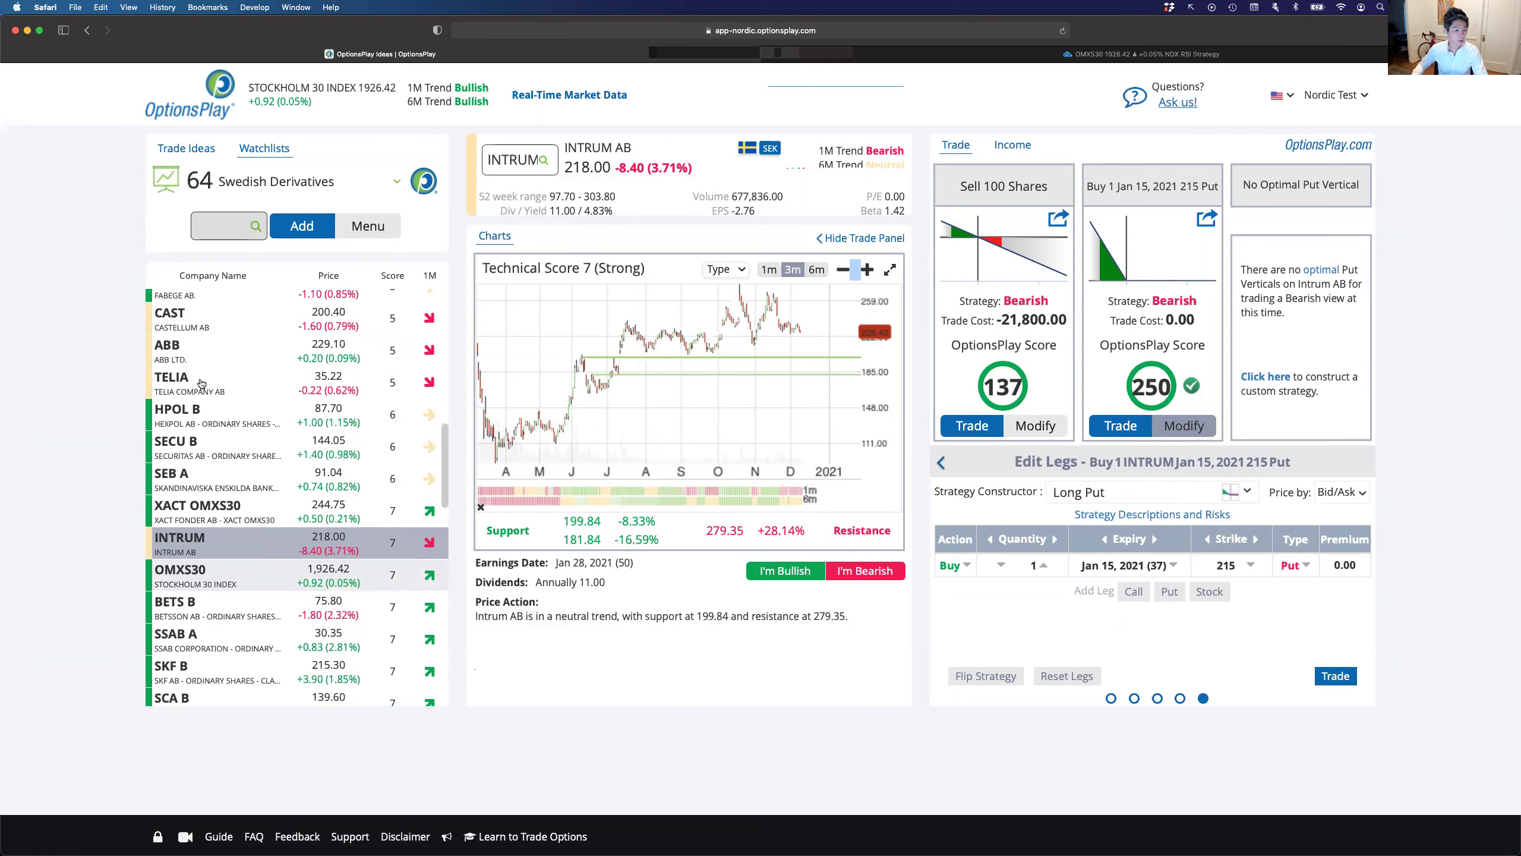
{"action": "left_click", "coordinate": [209, 428]}
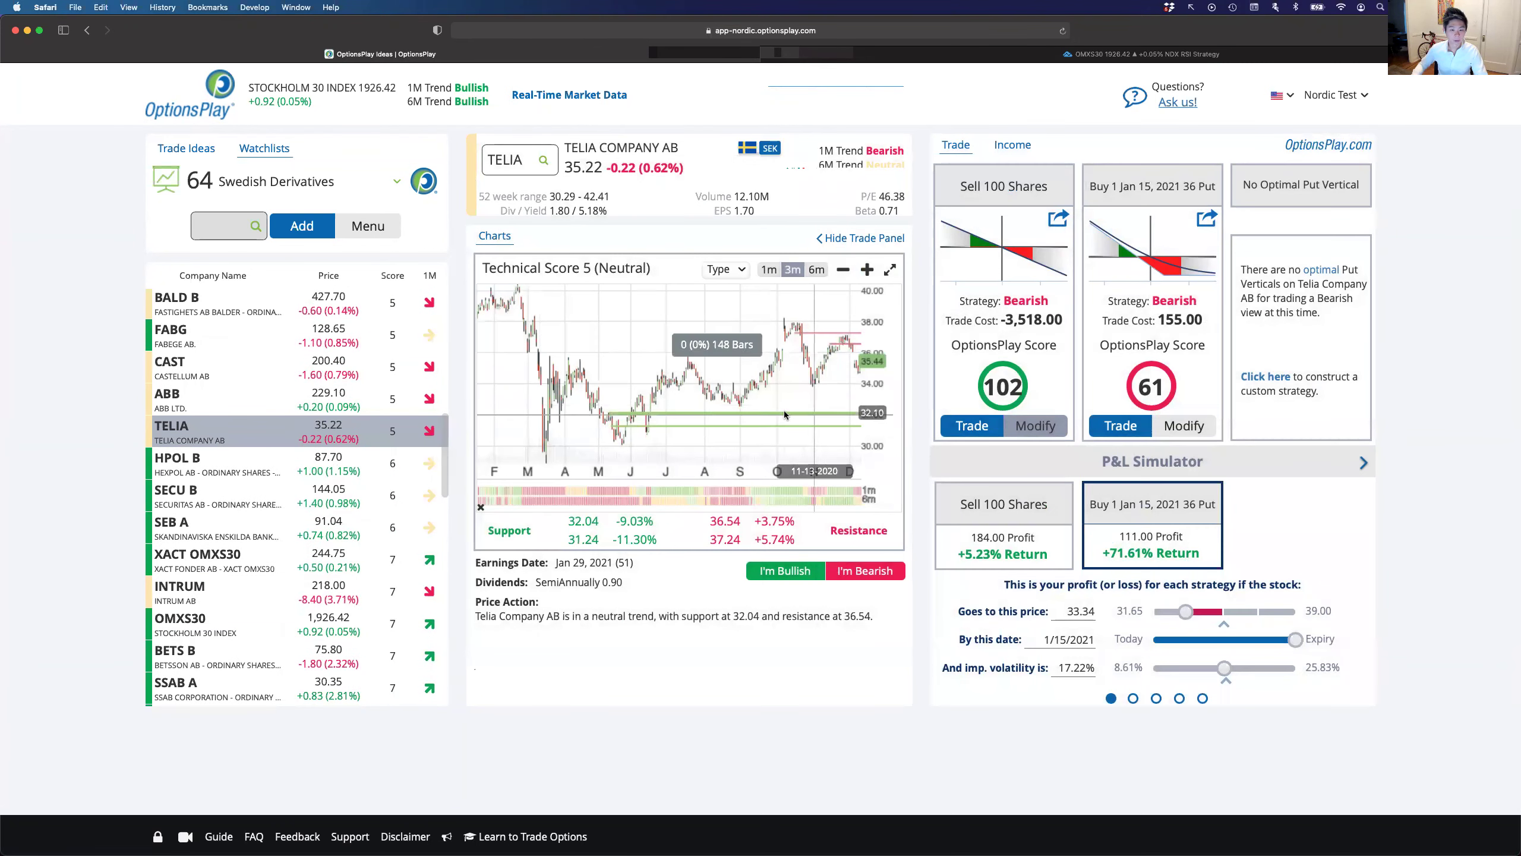
{"action": "scroll", "coordinate": [692, 399], "scroll_direction": "up", "scroll_amount": 2}
{"action": "left_click", "coordinate": [867, 269]}
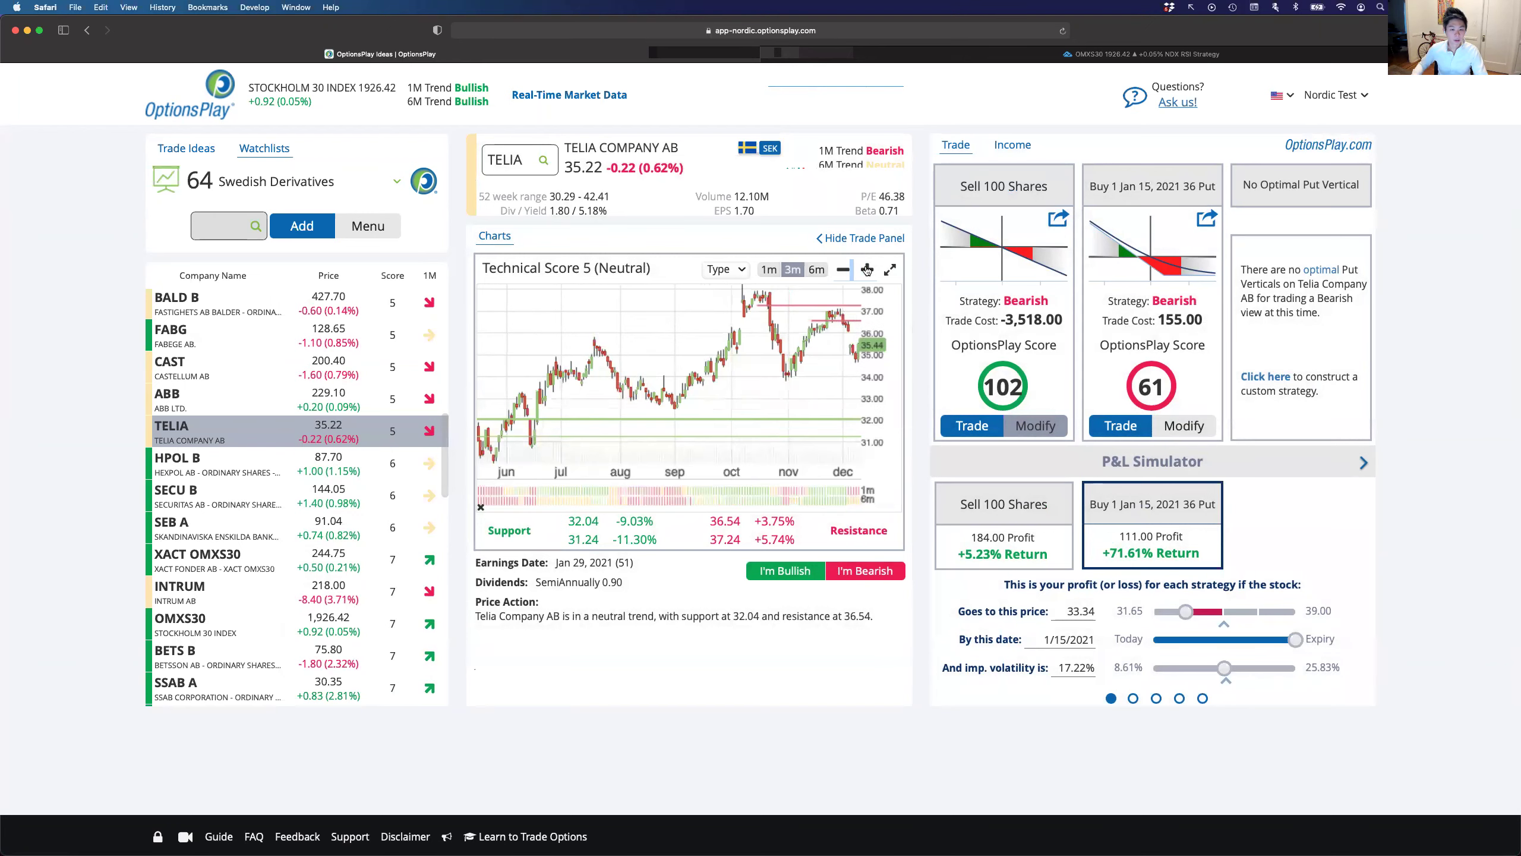
{"action": "mouse_move", "coordinate": [838, 335]}
{"action": "left_mouse_down"}
{"action": "mouse_move", "coordinate": [767, 335]}
{"action": "mouse_move", "coordinate": [816, 448]}
{"action": "left_mouse_up"}
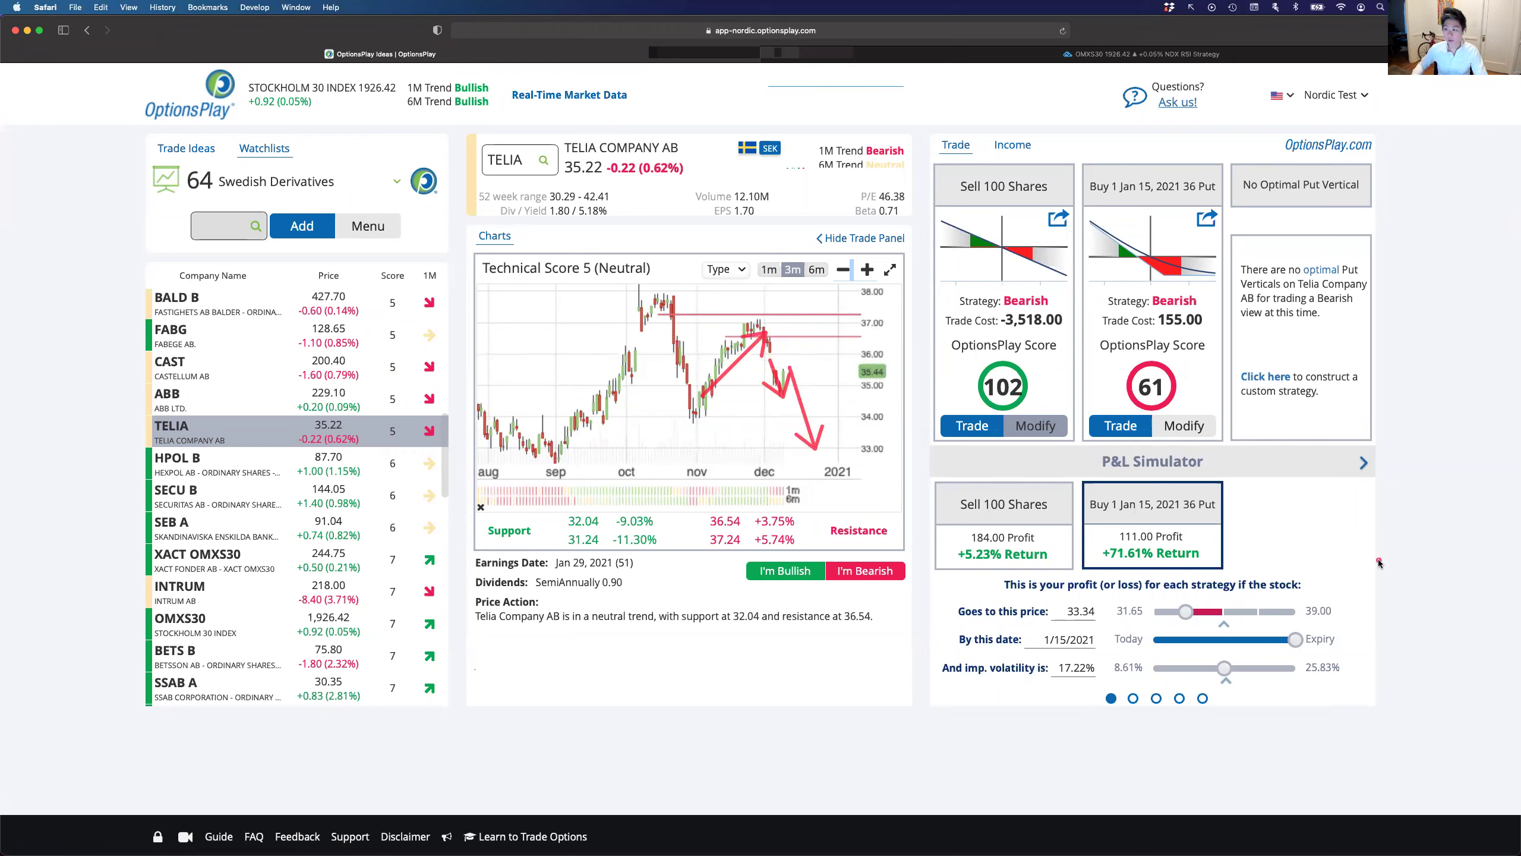
{"action": "key", "text": "Escape"}
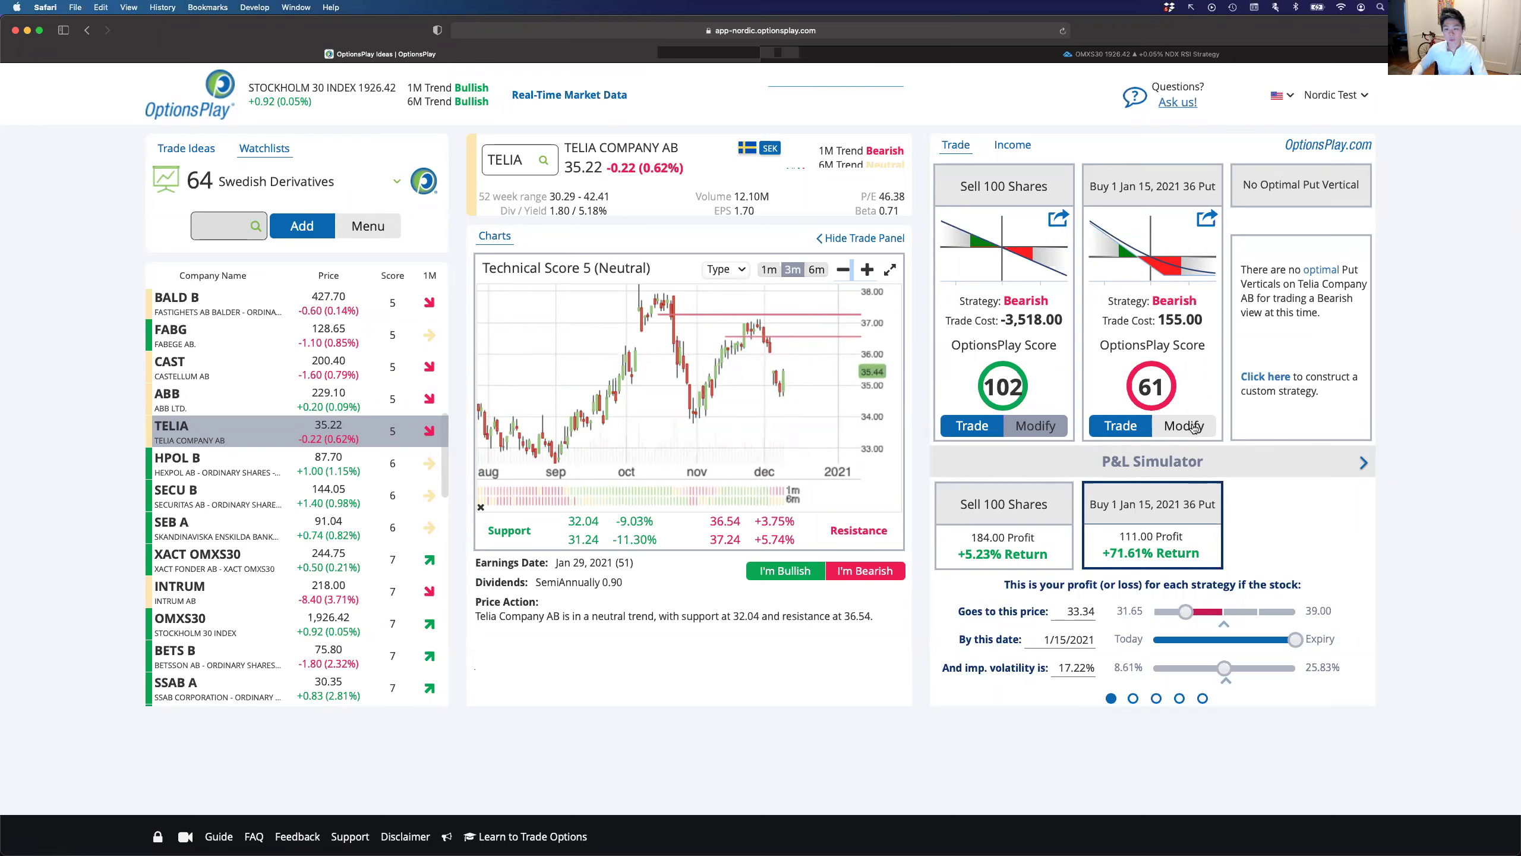
Set the Telia long put's expiry to Feb 19, 2021 and return to the P&L Simulator
{"action": "left_click", "coordinate": [1192, 426]}
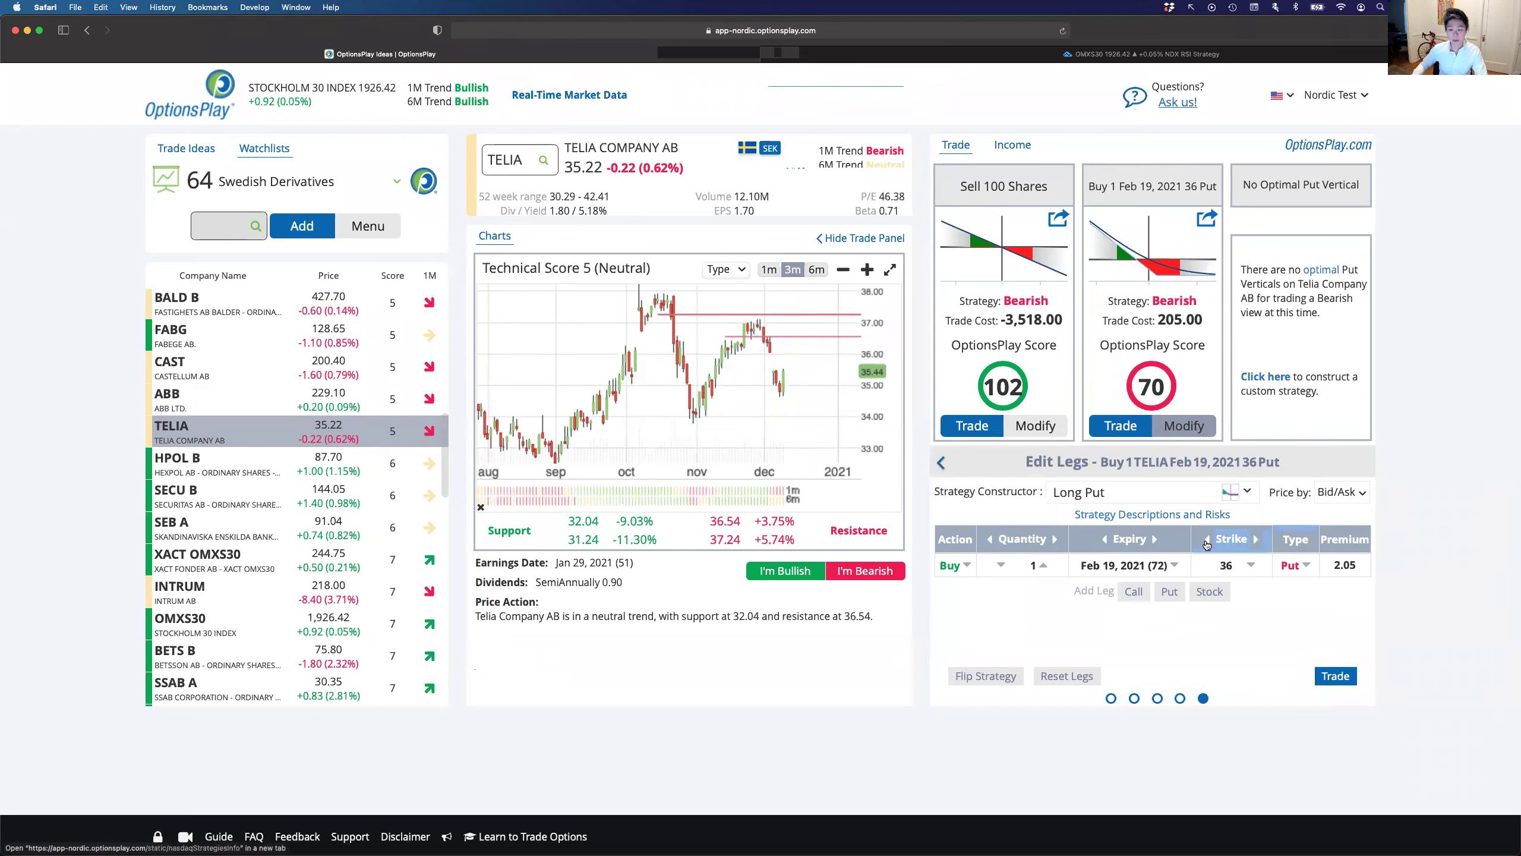
{"action": "left_click", "coordinate": [1112, 698]}
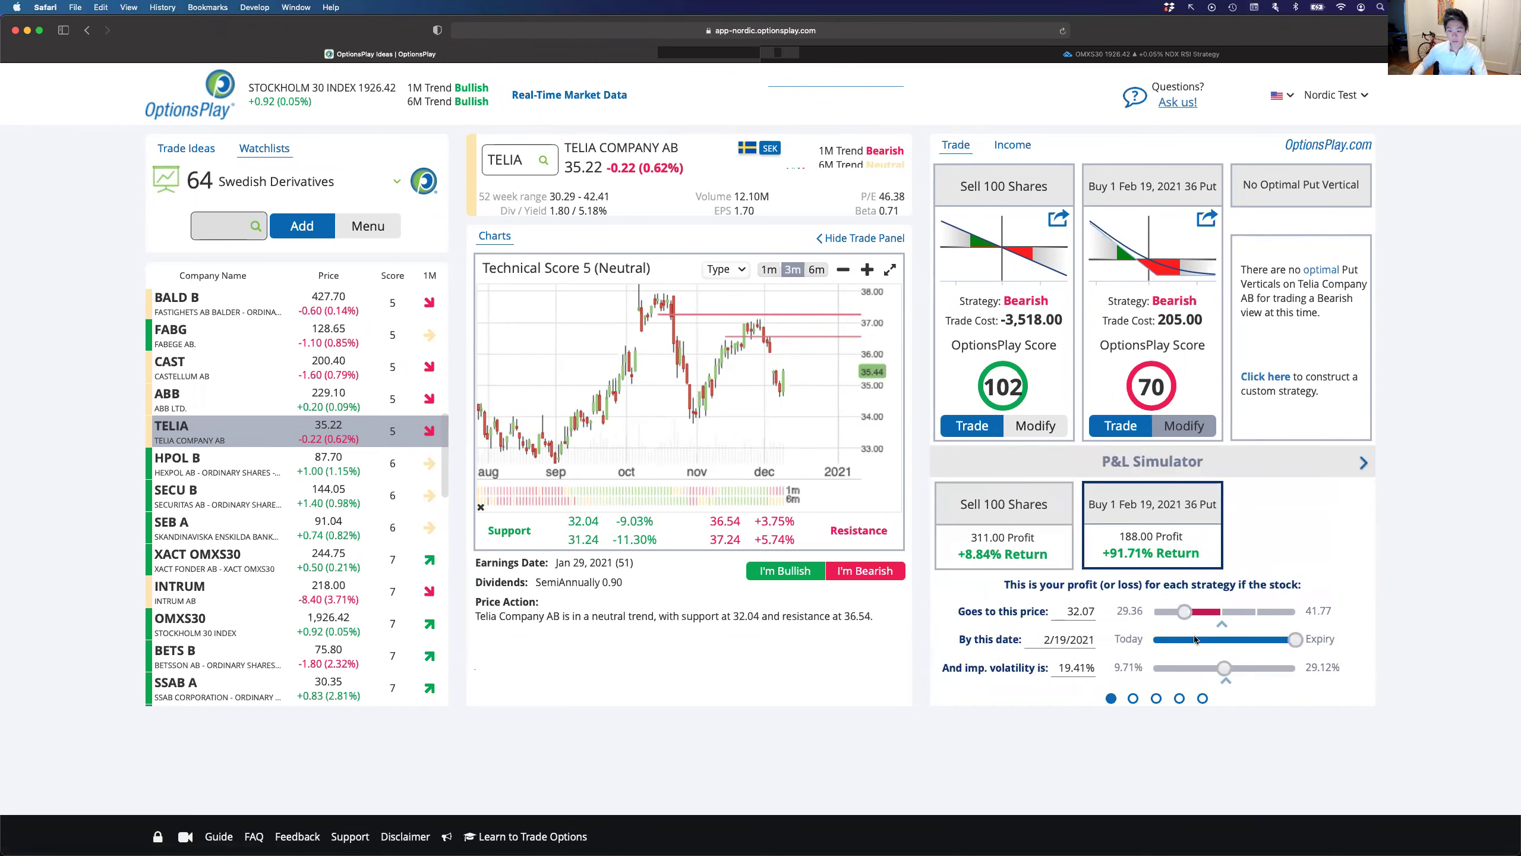
Simulate the Telia strategies' profit or loss at stock prices of 29.97, 35.22 and 38.33
{"action": "left_click_drag", "start_coordinate": [1206, 616], "coordinate": [1167, 616]}
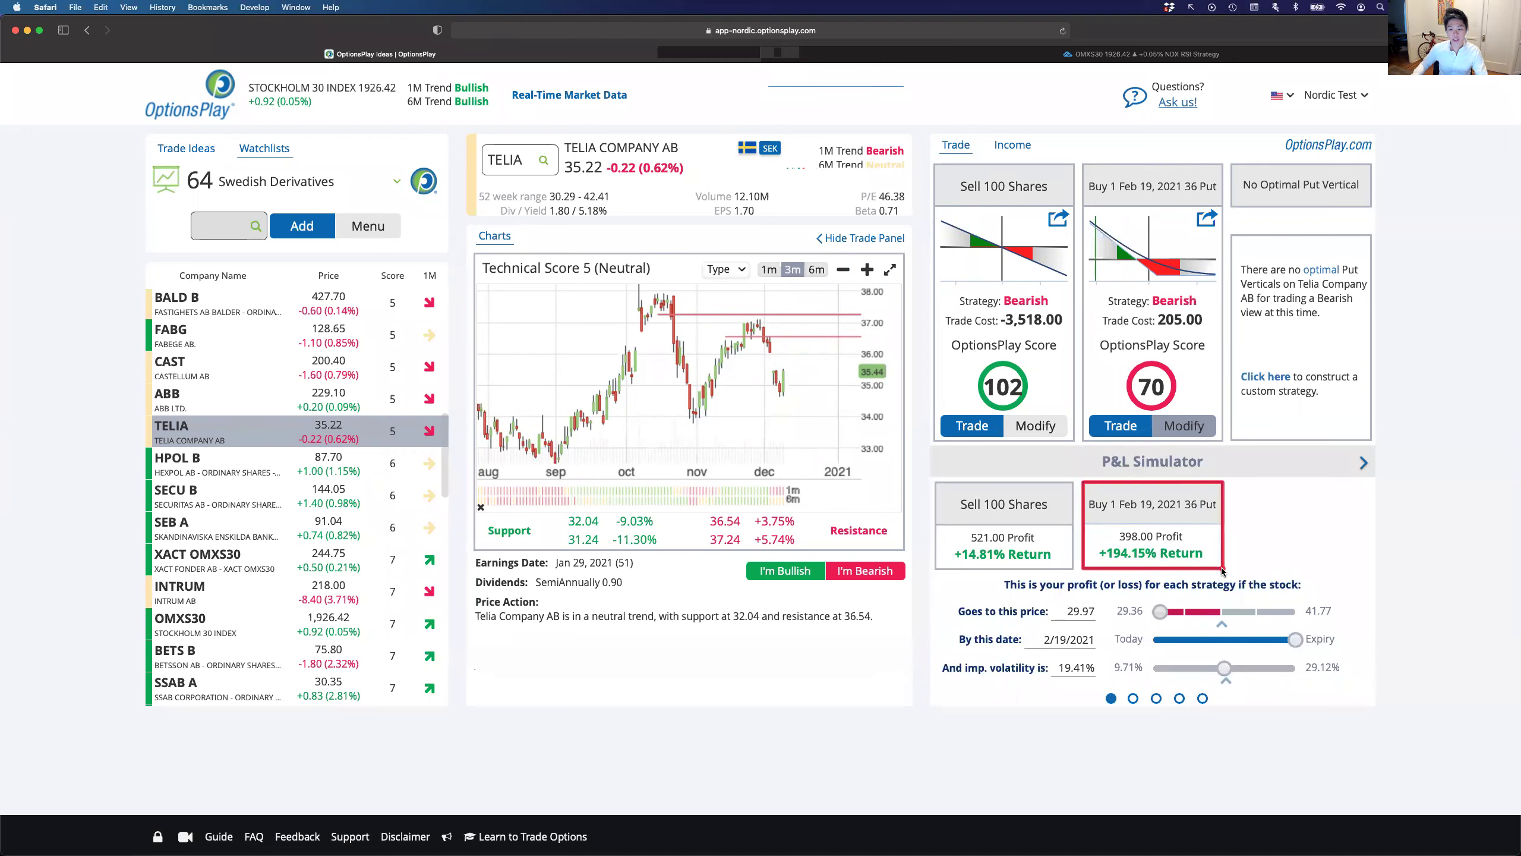
{"action": "left_click", "coordinate": [1225, 624]}
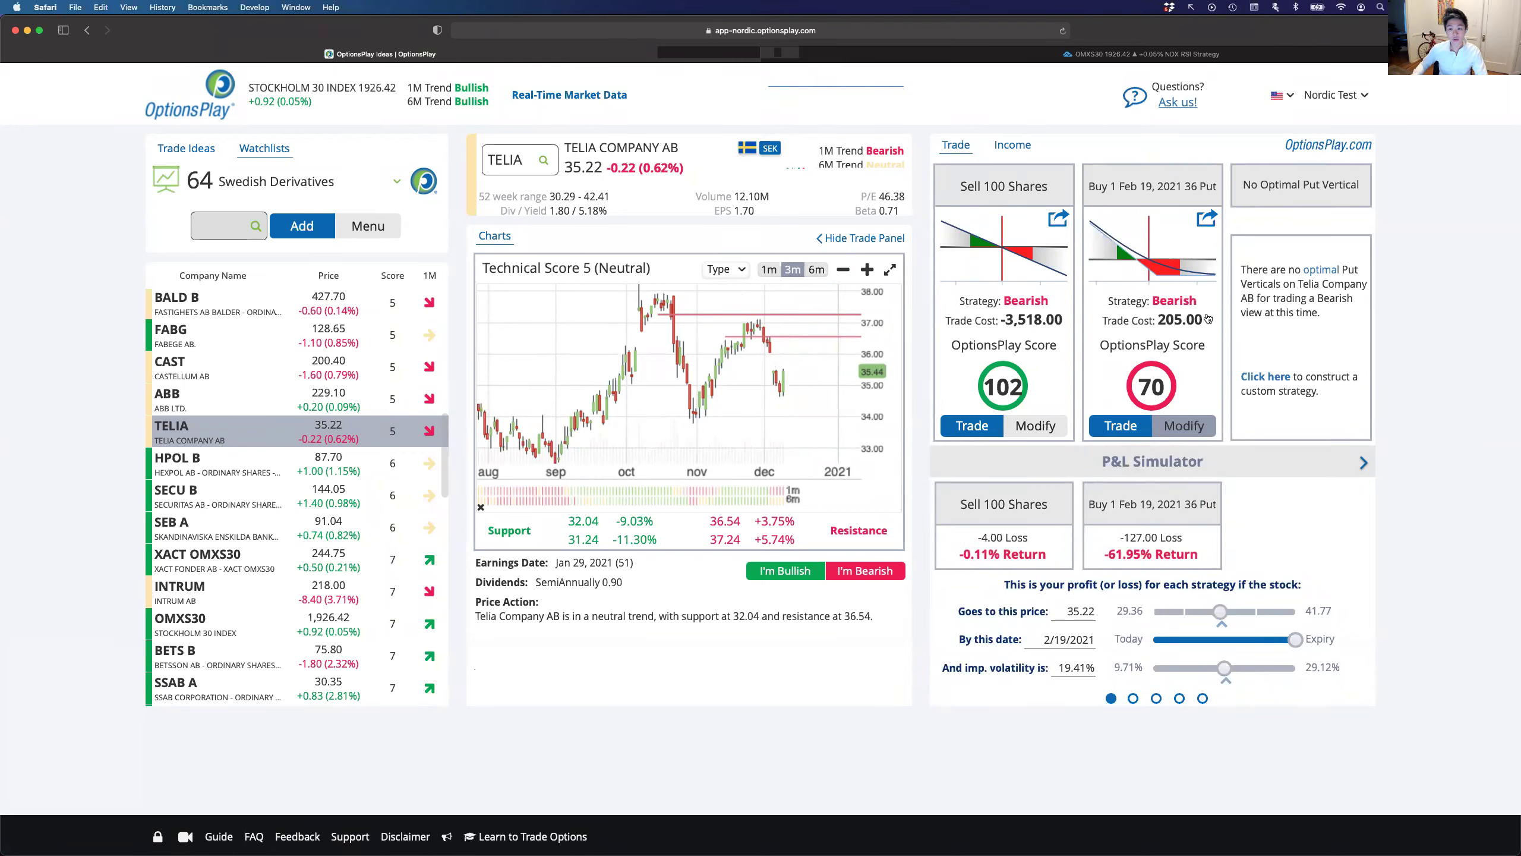
{"action": "left_click_drag", "start_coordinate": [1220, 613], "coordinate": [1260, 611]}
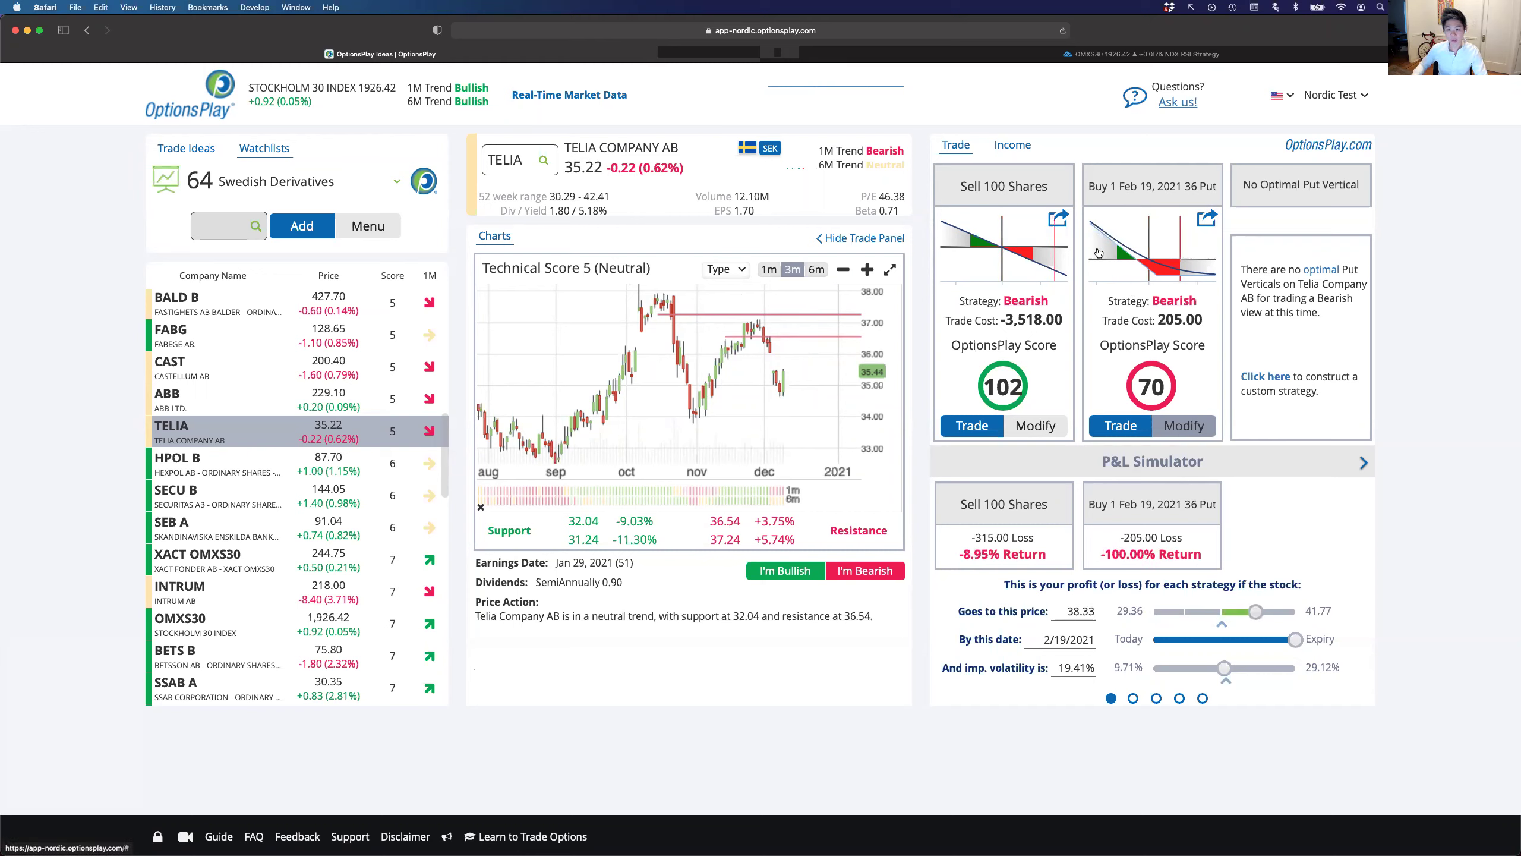
Box the Telia put's trade cost, draw an upward arrow from the latest price to the upper resistance line, and clear the marks
{"action": "mouse_move", "coordinate": [1157, 309]}
{"action": "left_mouse_down"}
{"action": "mouse_move", "coordinate": [1181, 335]}
{"action": "mouse_move", "coordinate": [1210, 306]}
{"action": "mouse_move", "coordinate": [1210, 333]}
{"action": "left_mouse_up"}
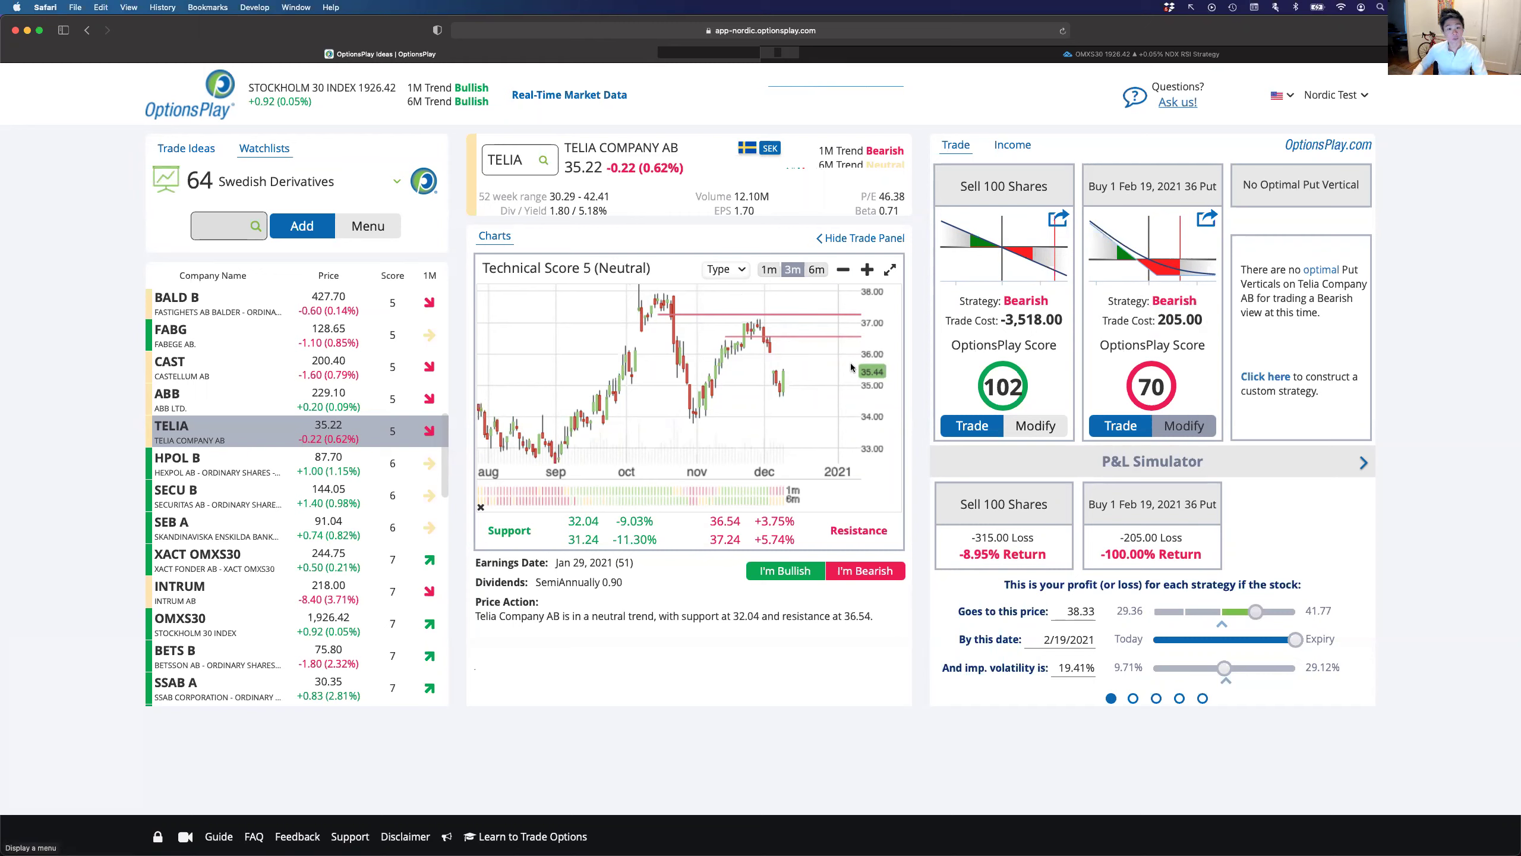
{"action": "left_click_drag", "start_coordinate": [788, 370], "coordinate": [820, 310]}
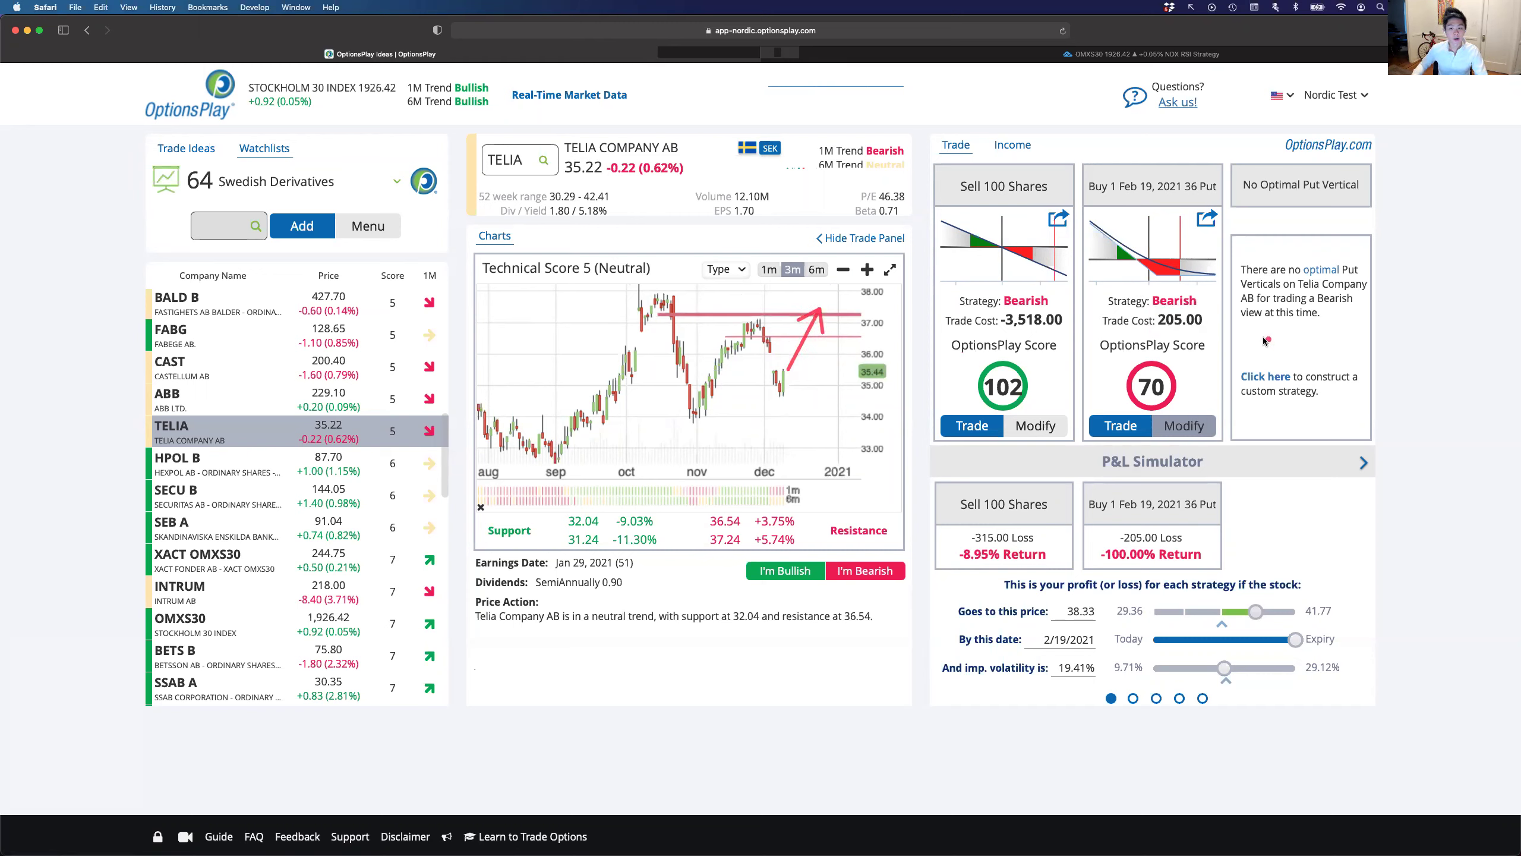
{"action": "left_click_drag", "start_coordinate": [1151, 307], "coordinate": [1206, 334]}
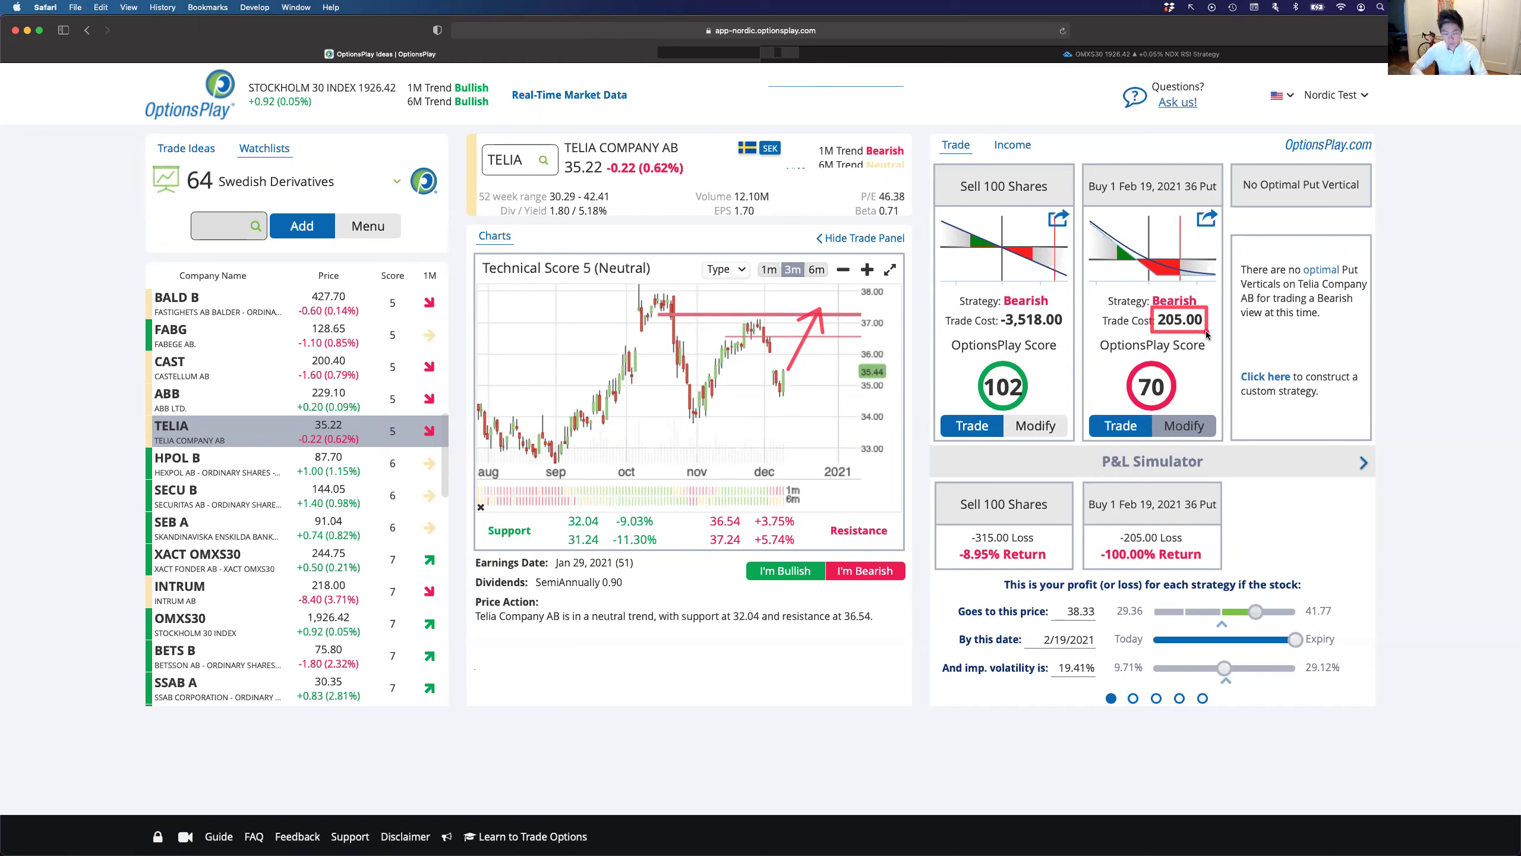
{"action": "key", "text": "Escape"}
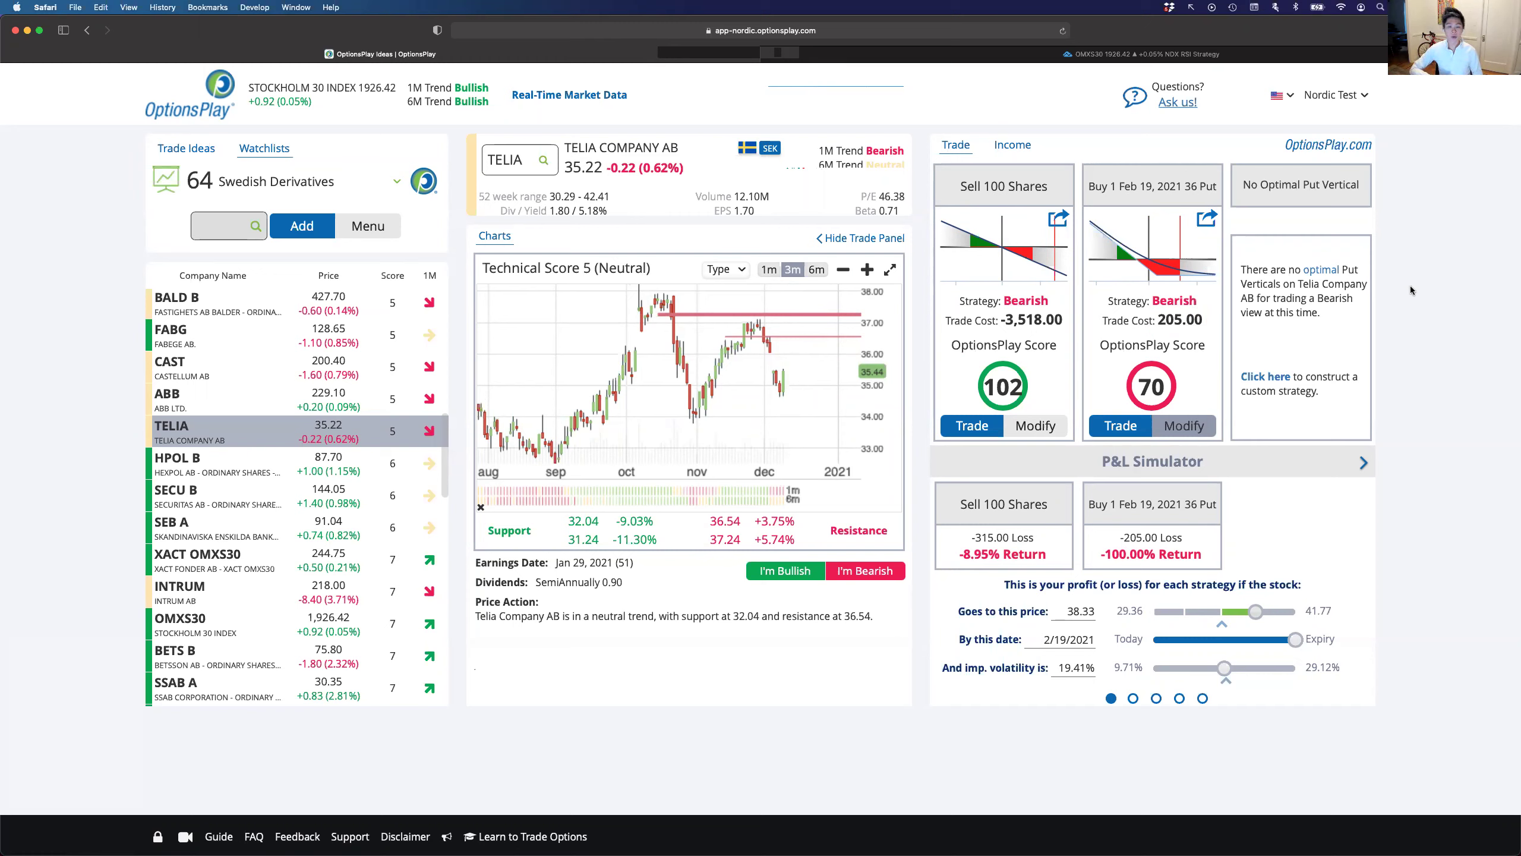
{"action": "key", "text": "ctrl+shift+a"}
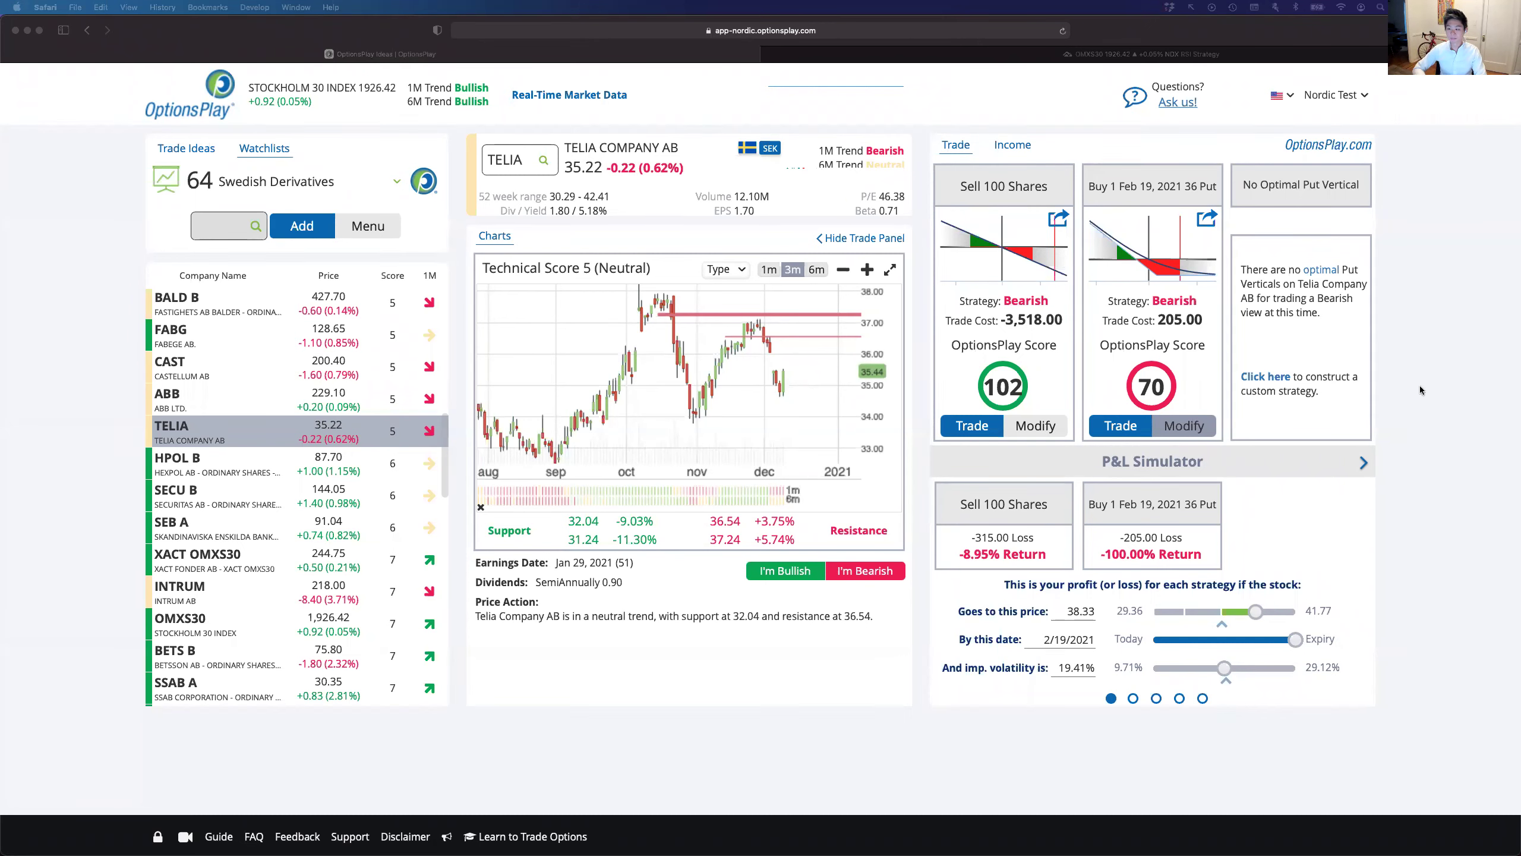
{"action": "left_click", "coordinate": [1251, 28]}
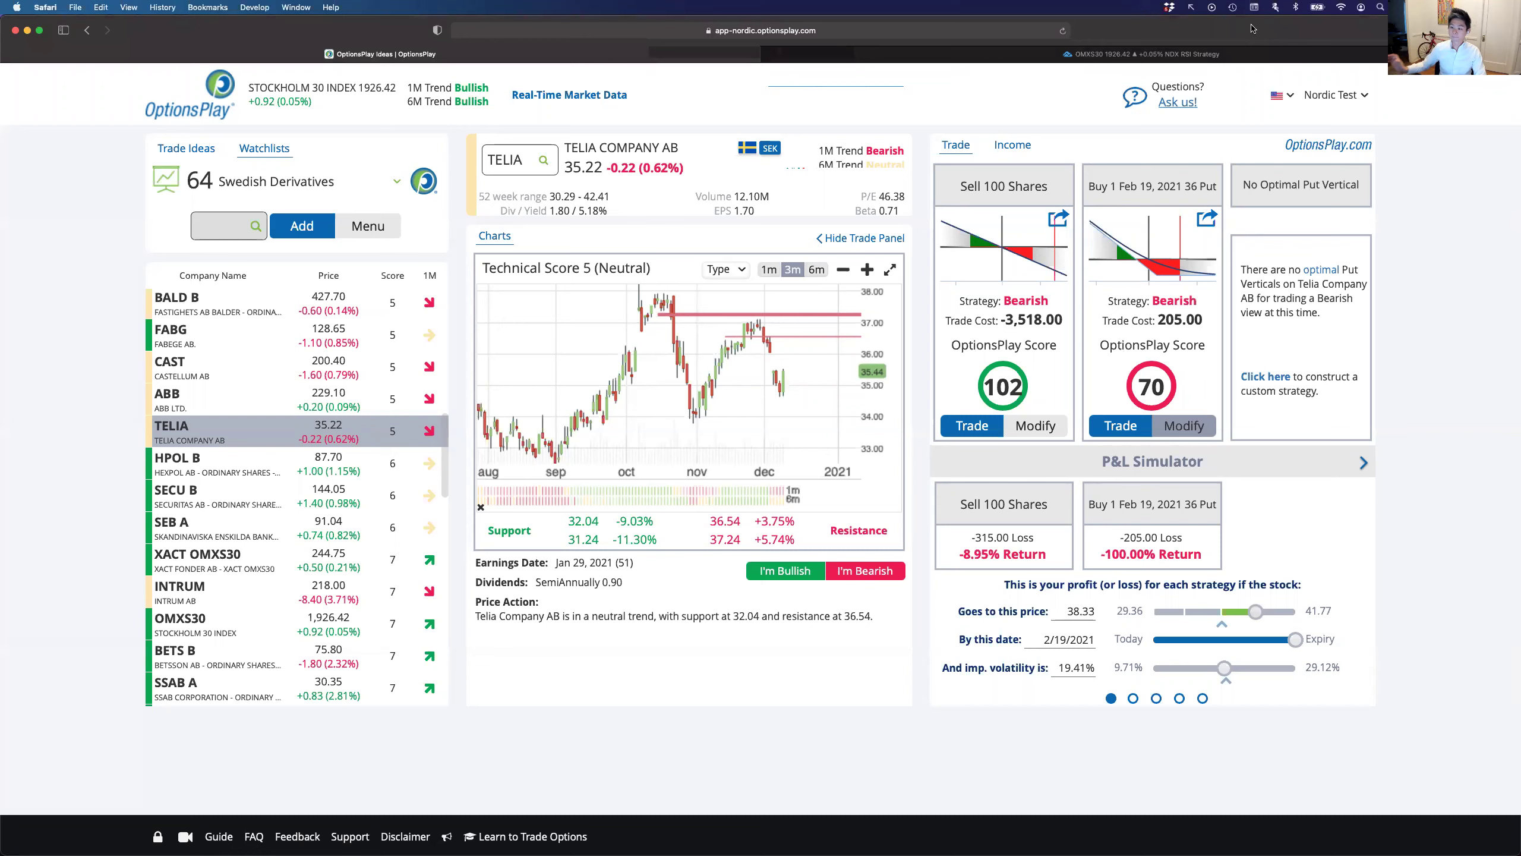